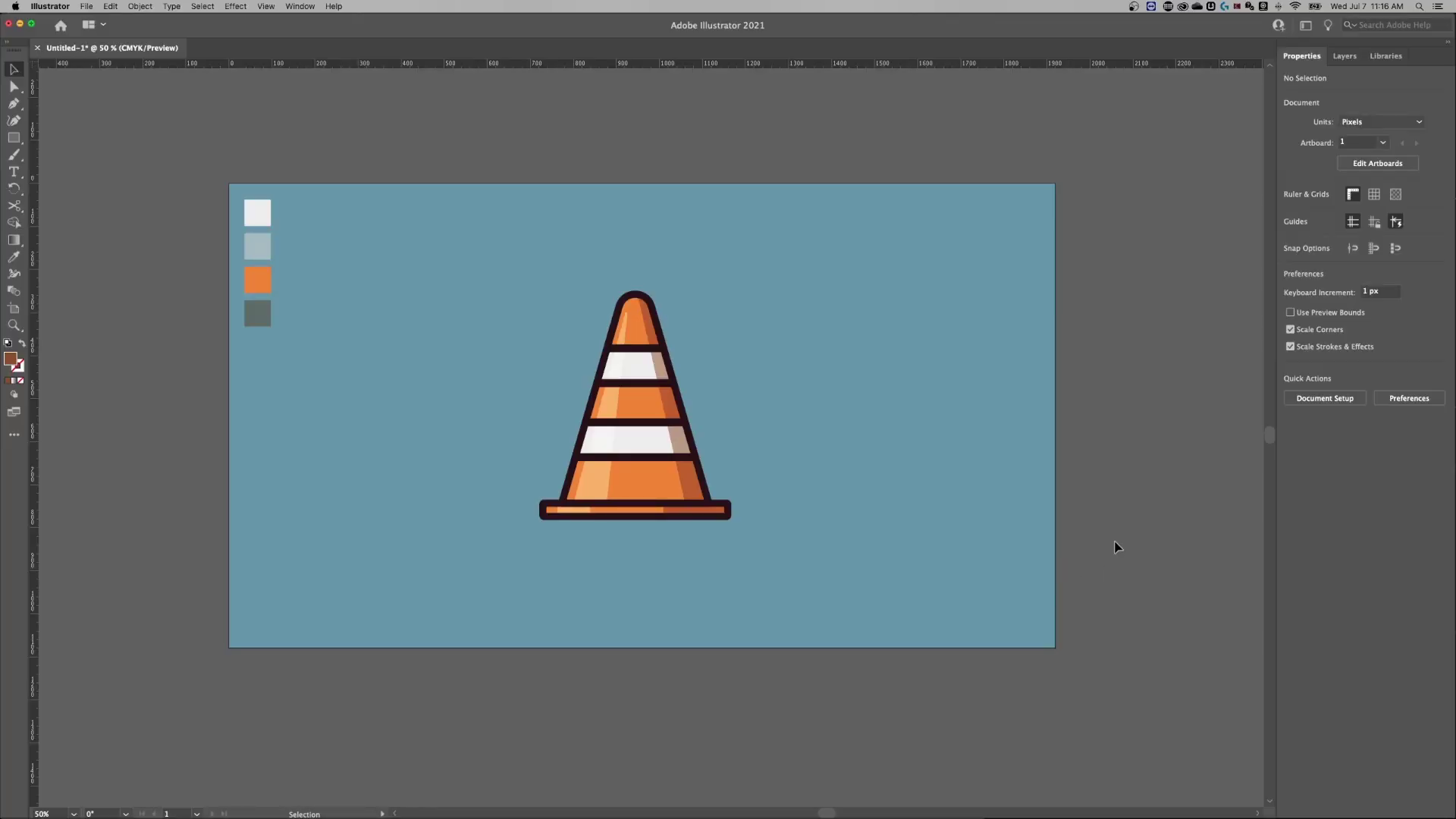
{"action": "key", "text": "super+equal"}
{"action": "scroll", "coordinate": [578, 380], "scroll_direction": "left", "scroll_amount": 3}
{"action": "scroll", "coordinate": [578, 380], "scroll_direction": "up", "scroll_amount": 1}
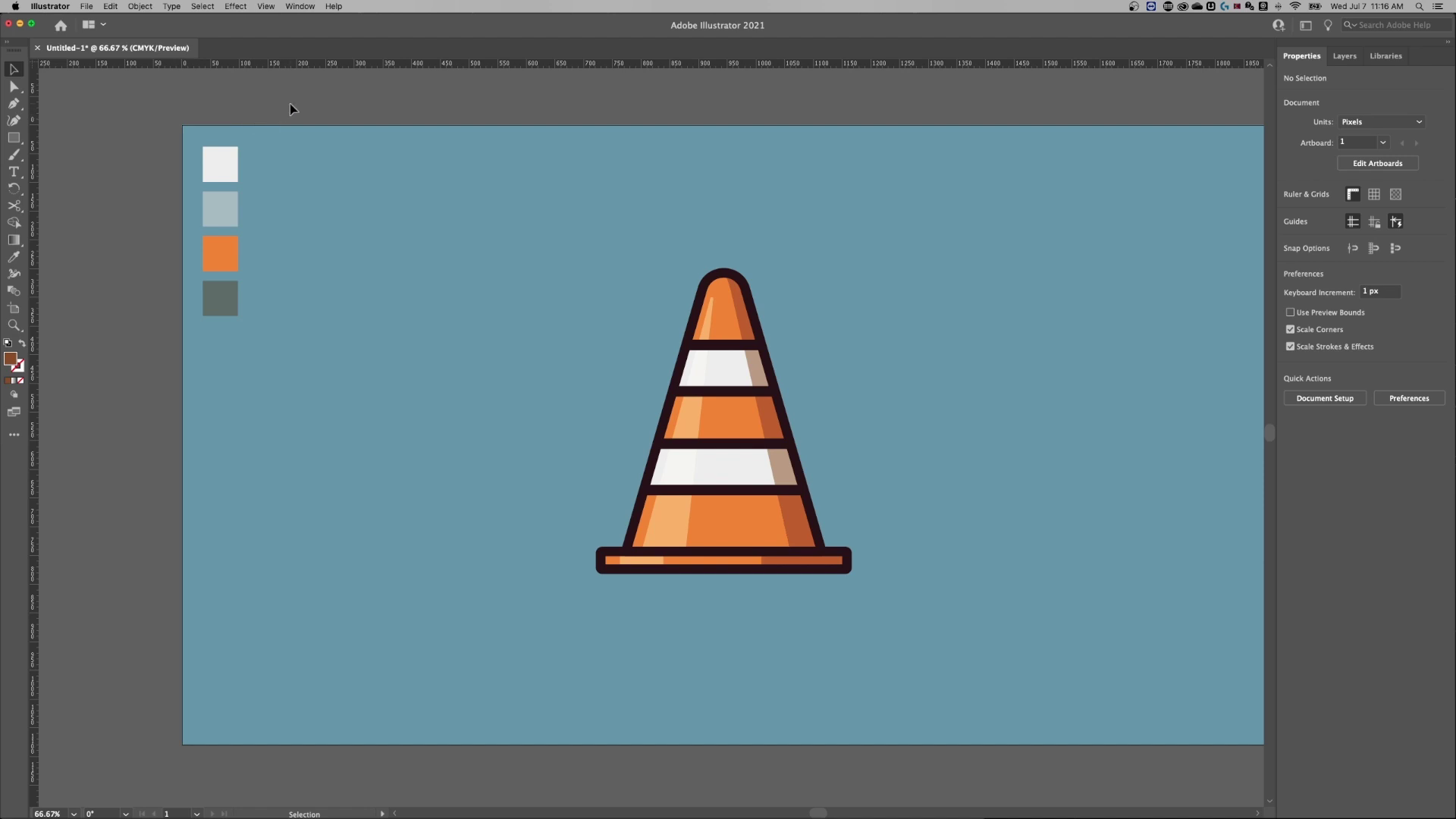
{"action": "key", "text": "space"}
{"action": "left_click_drag", "start_coordinate": [380, 99], "coordinate": [325, 101]}
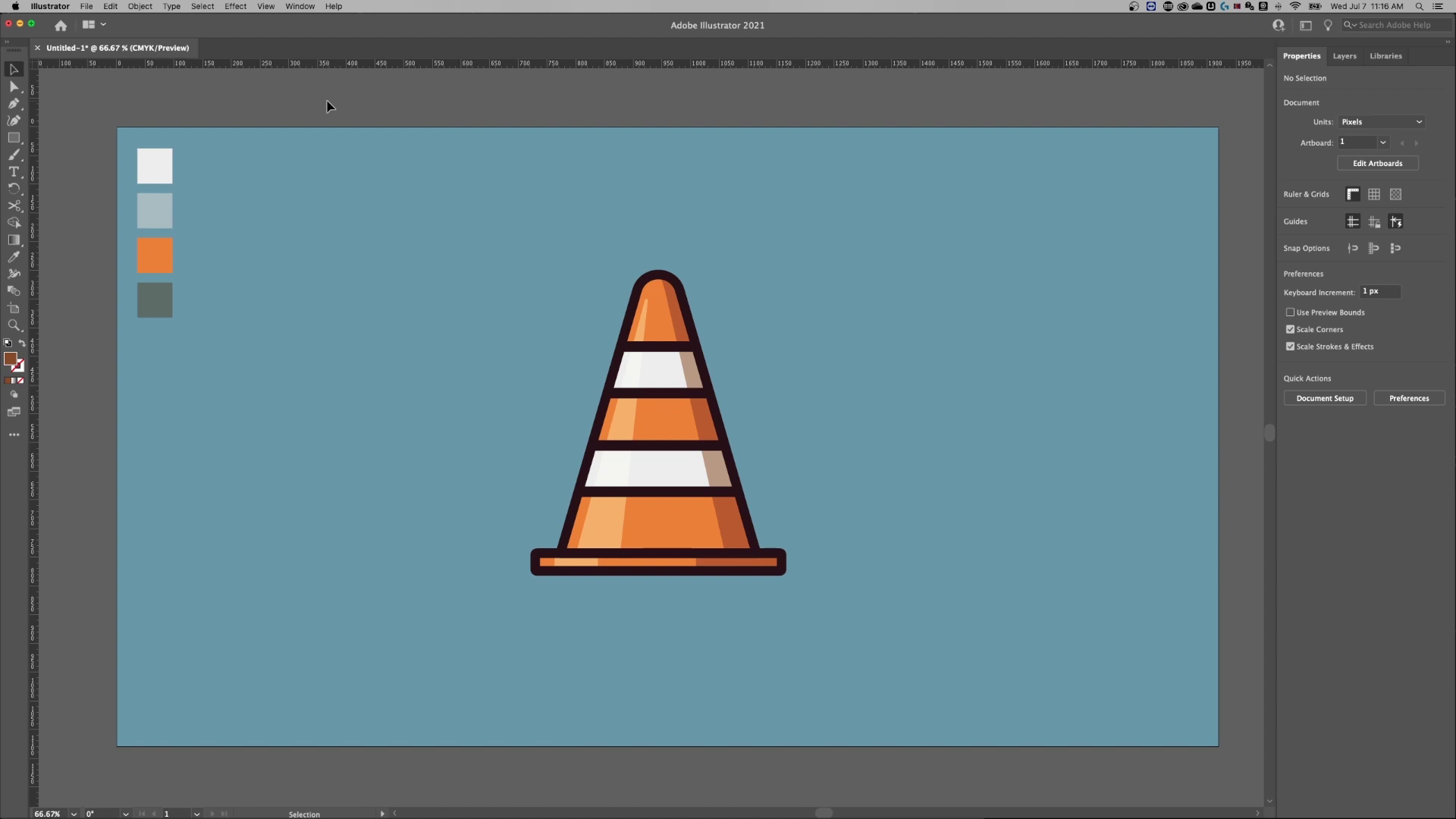
Create a new document of 1920 x 1080 pixels with RGB colour mode.
{"action": "left_click", "coordinate": [86, 6]}
{"action": "left_click", "coordinate": [95, 20]}
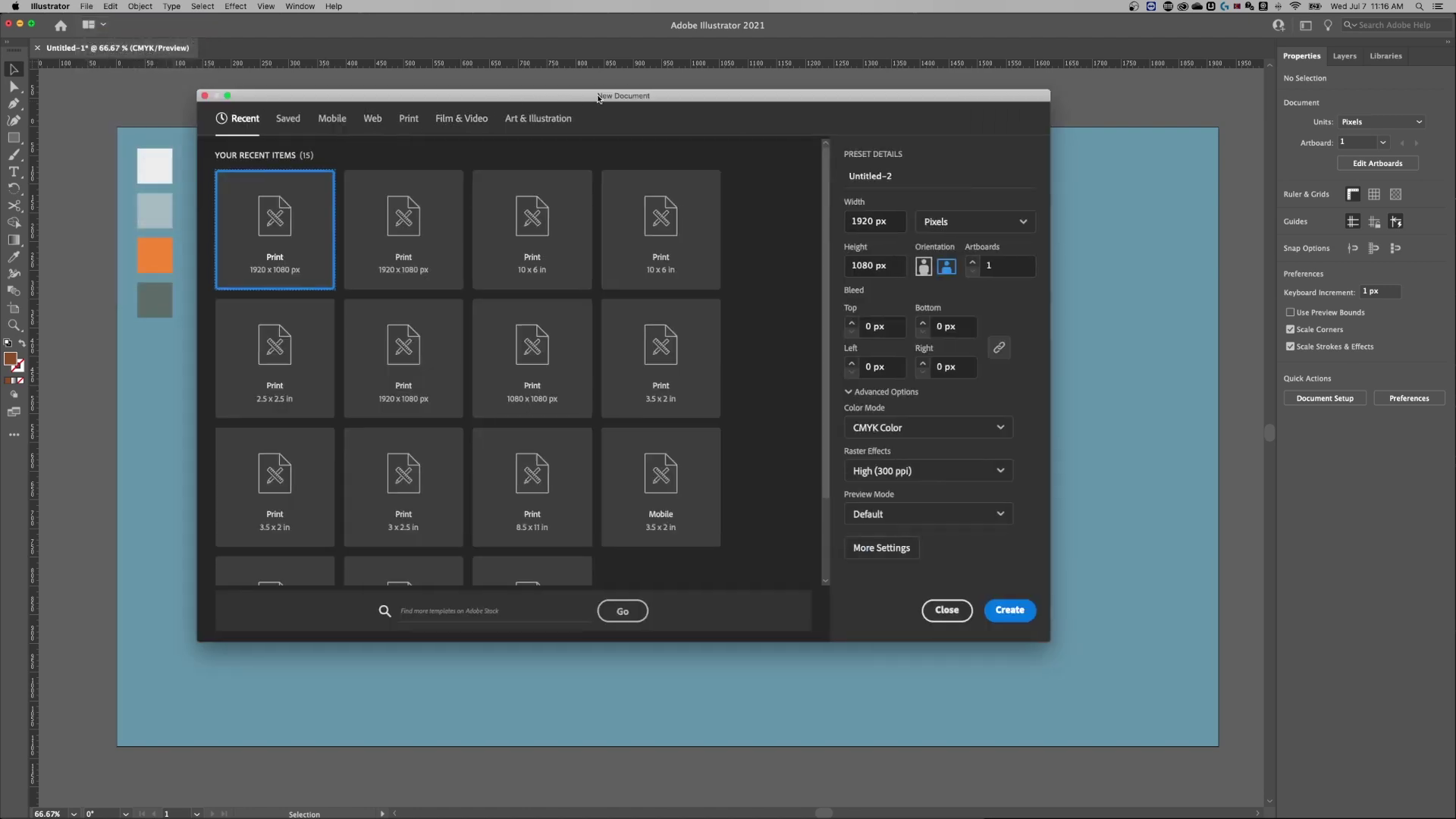
{"action": "left_click", "coordinate": [880, 233]}
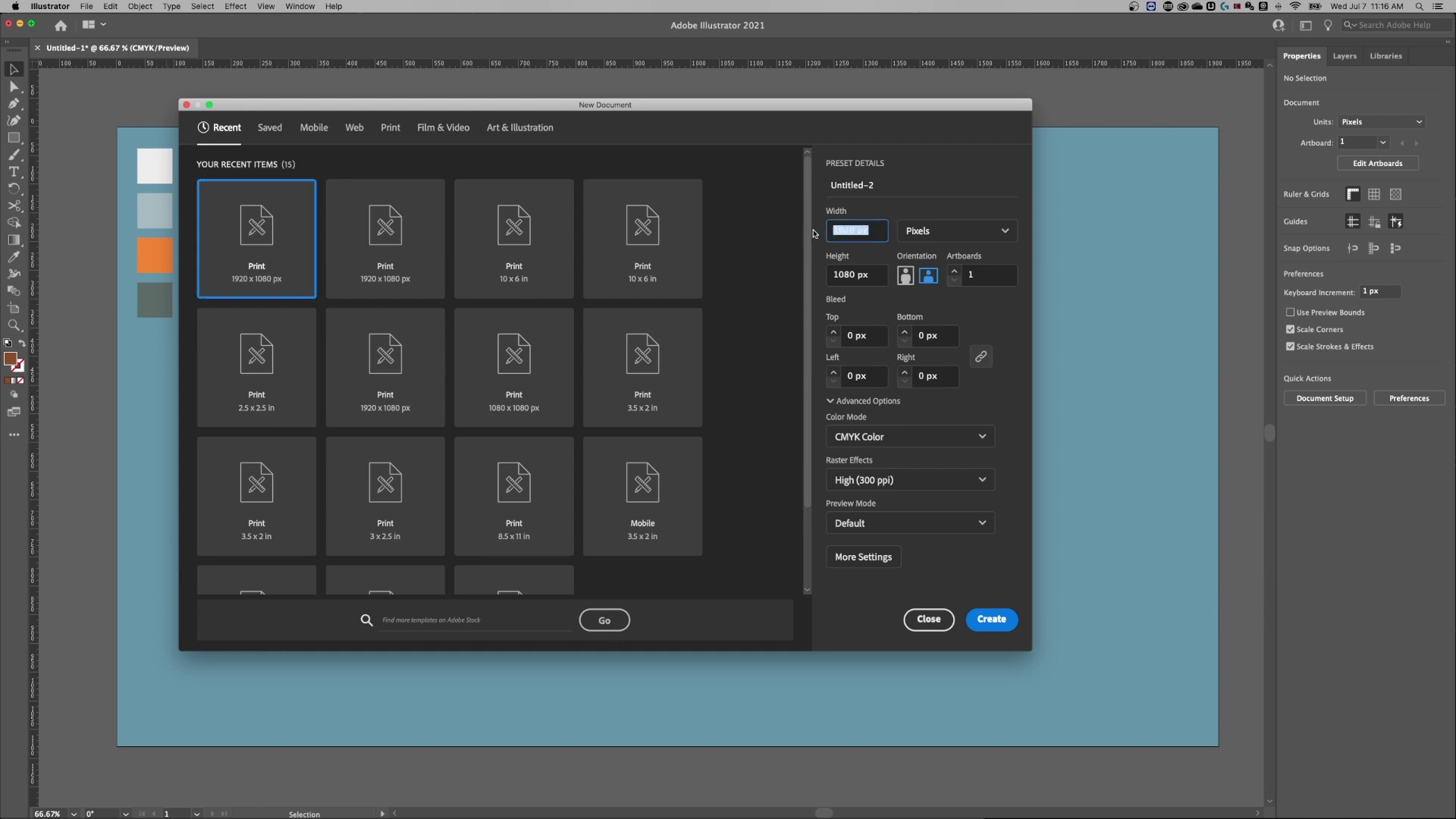
{"action": "left_click", "coordinate": [880, 278]}
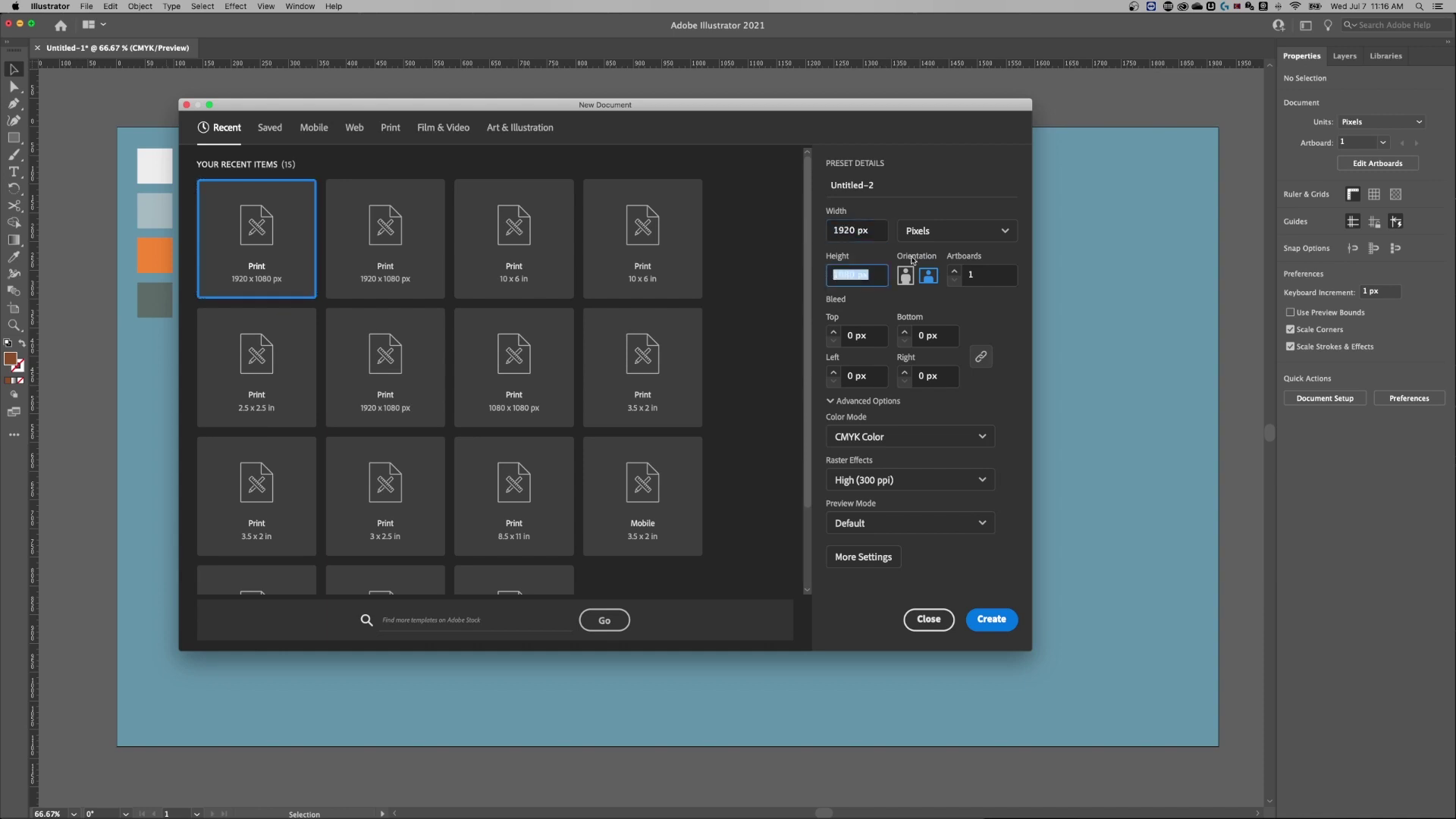
{"action": "left_click", "coordinate": [941, 232]}
{"action": "left_click", "coordinate": [941, 233]}
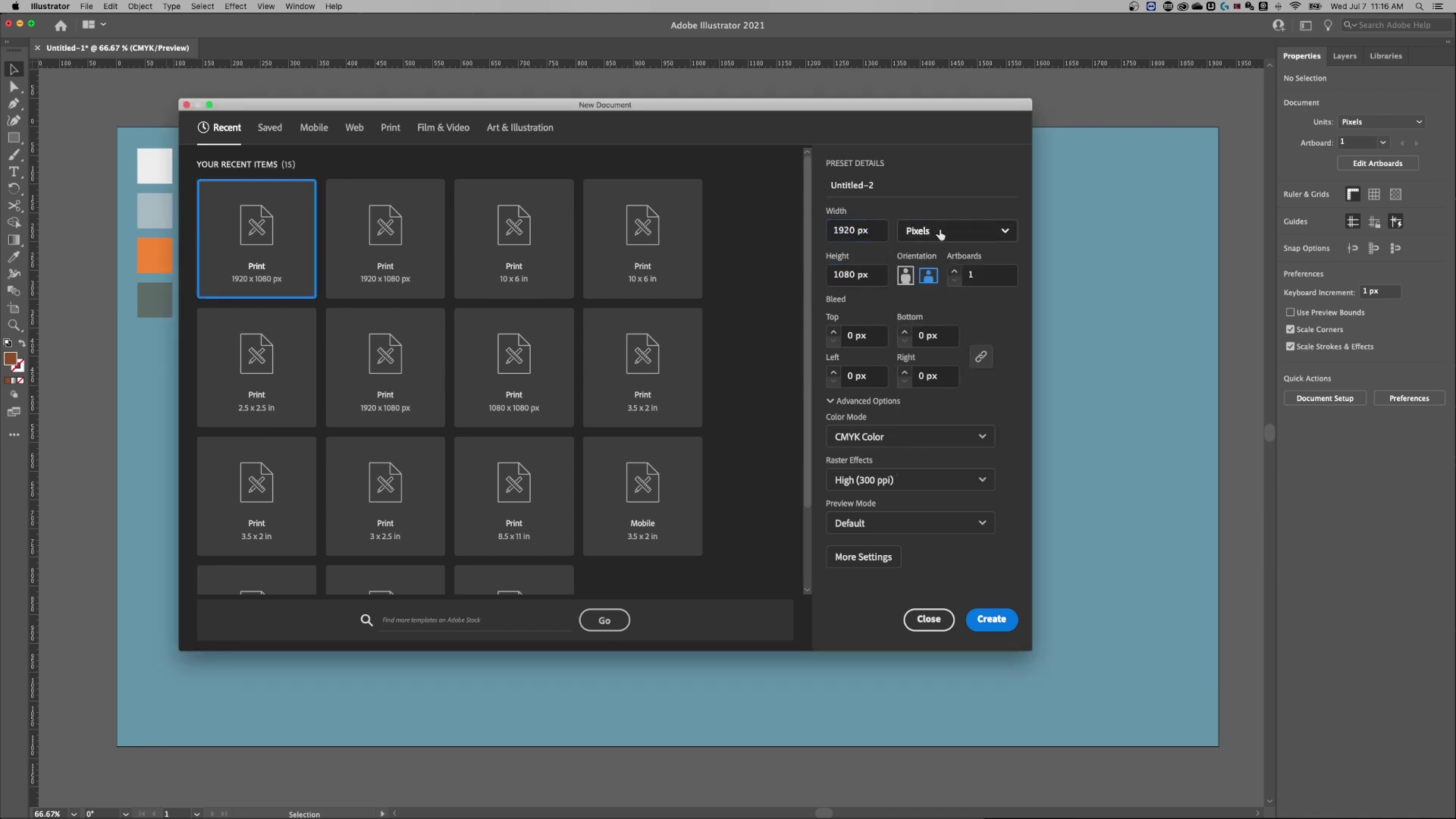
{"action": "left_click", "coordinate": [967, 435]}
{"action": "left_click", "coordinate": [921, 466]}
{"action": "left_click", "coordinate": [1003, 628]}
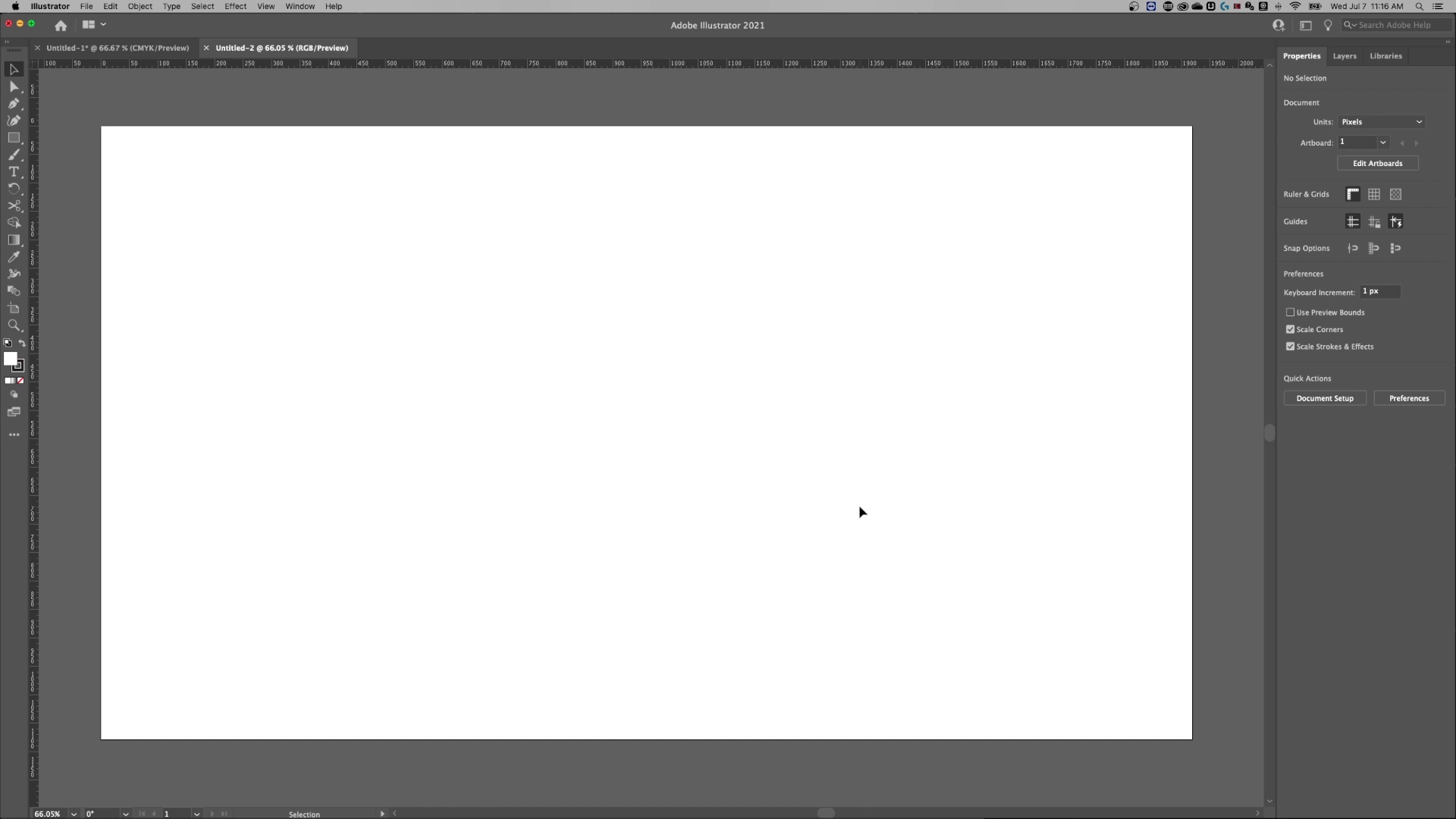
Create a triangle with the Polygon tool, using 3 sides and a 50 px radius, near the artboard's upper middle.
{"action": "left_click", "coordinate": [16, 140]}
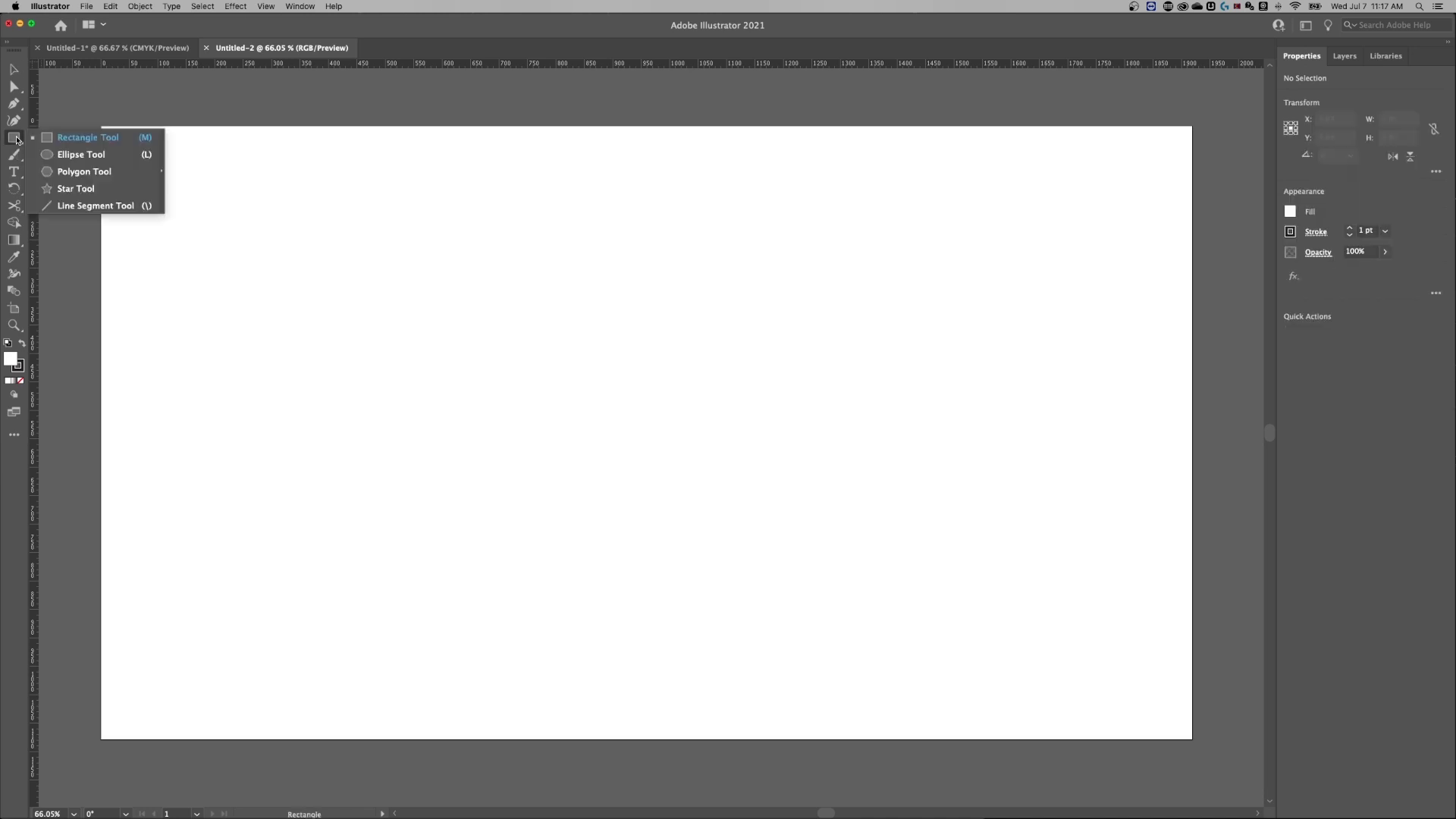
{"action": "left_click", "coordinate": [81, 171]}
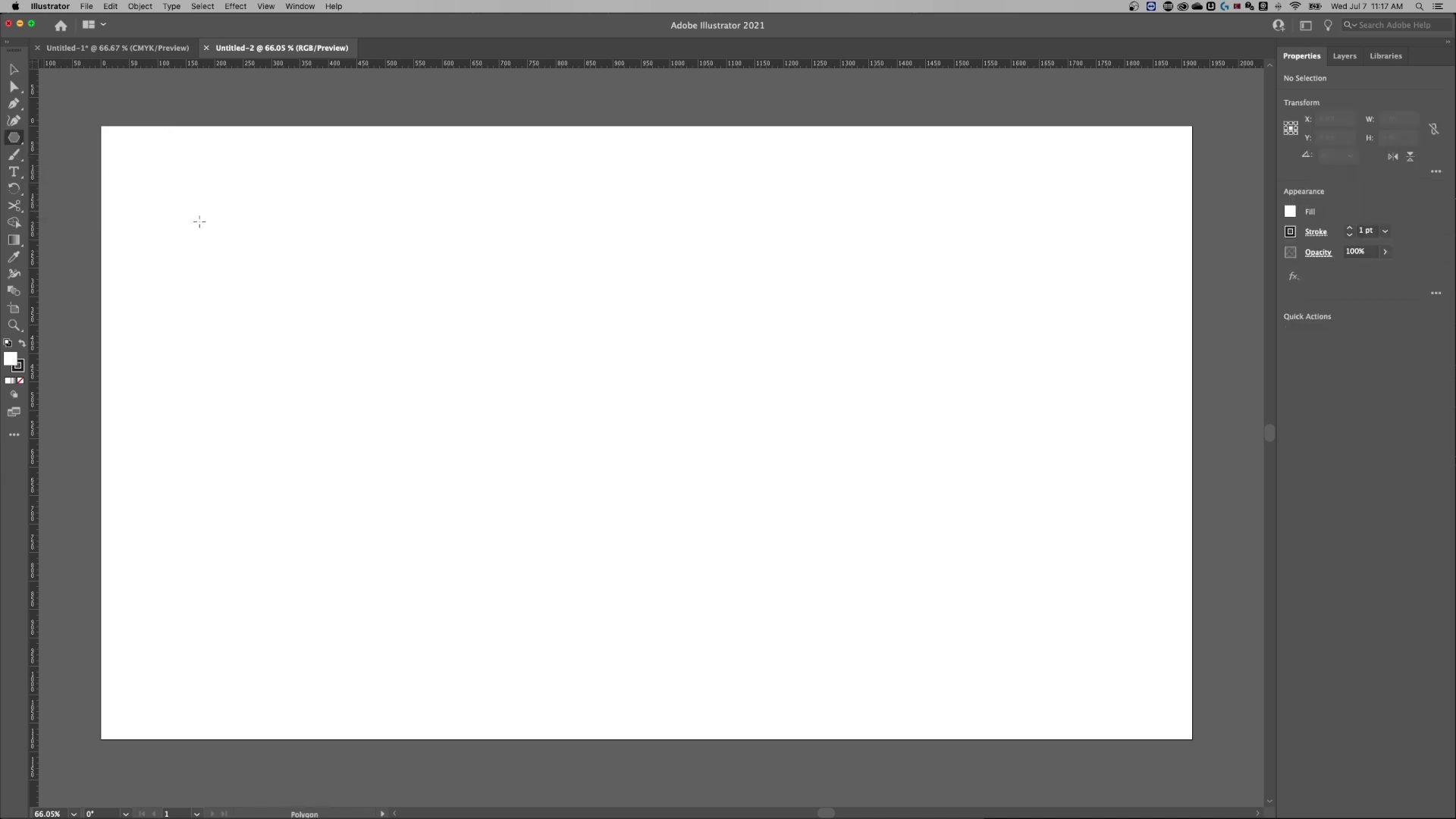
{"action": "left_click", "coordinate": [544, 315]}
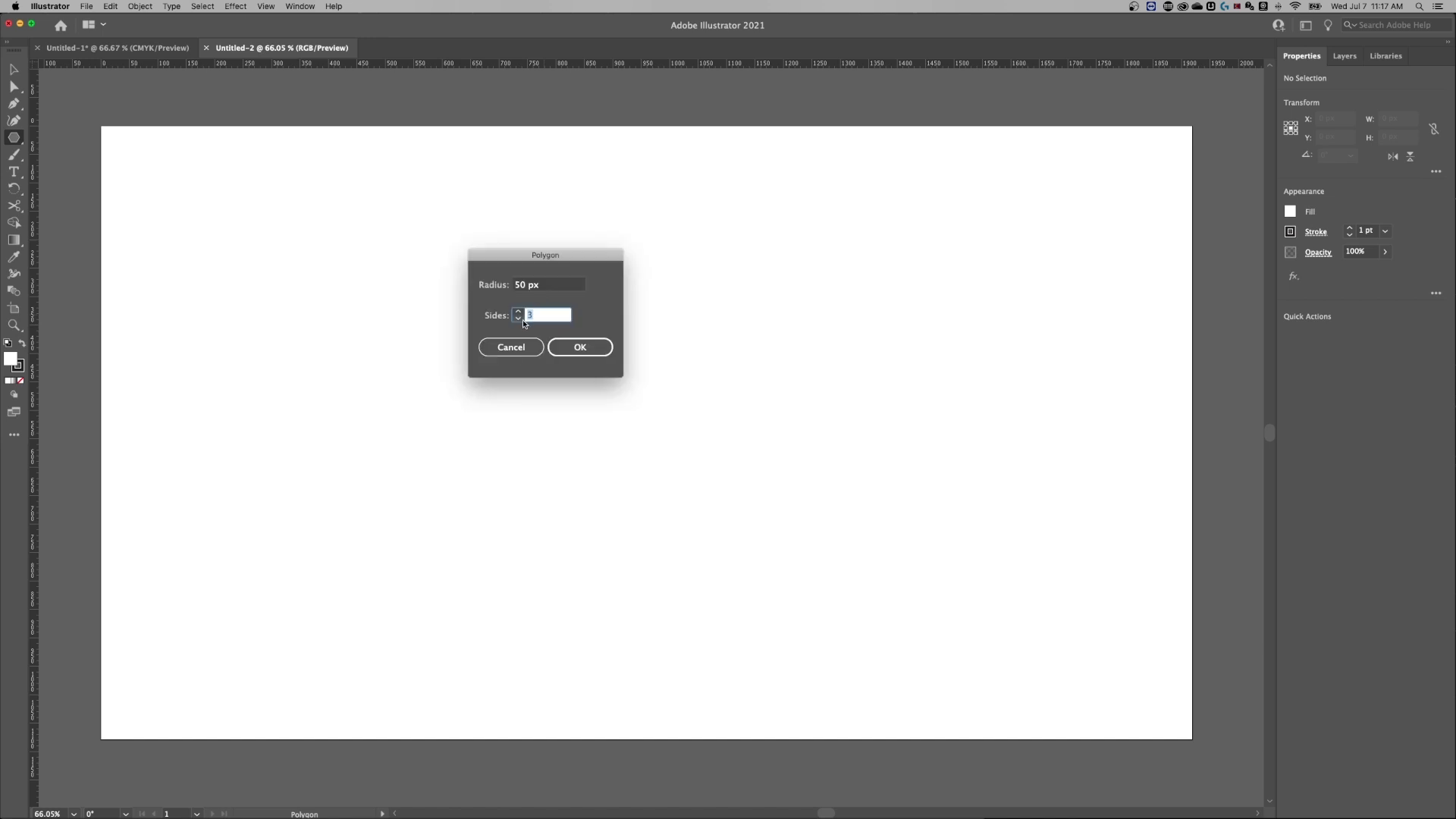
{"action": "left_click", "coordinate": [548, 288]}
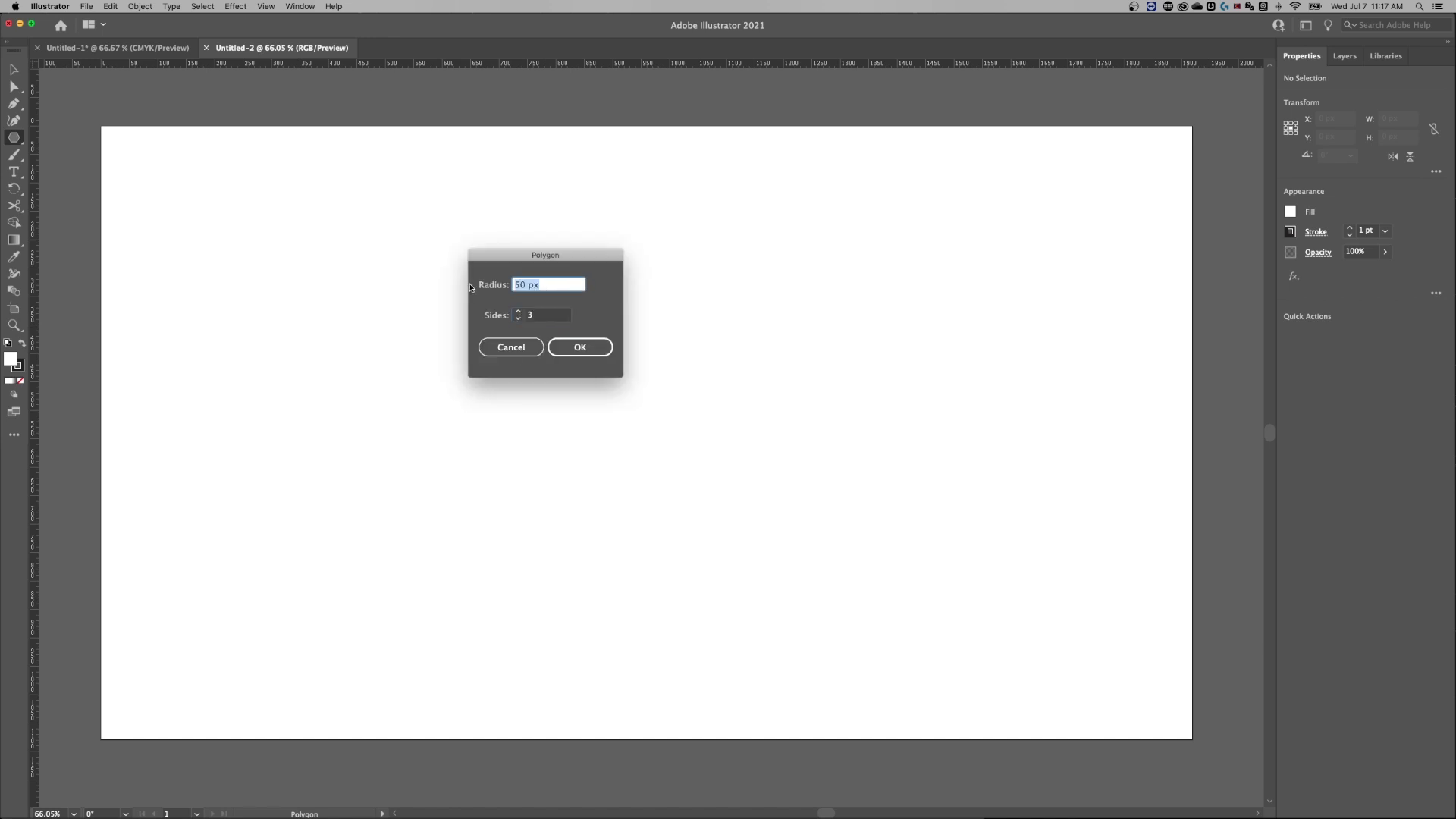
{"action": "left_click", "coordinate": [573, 348]}
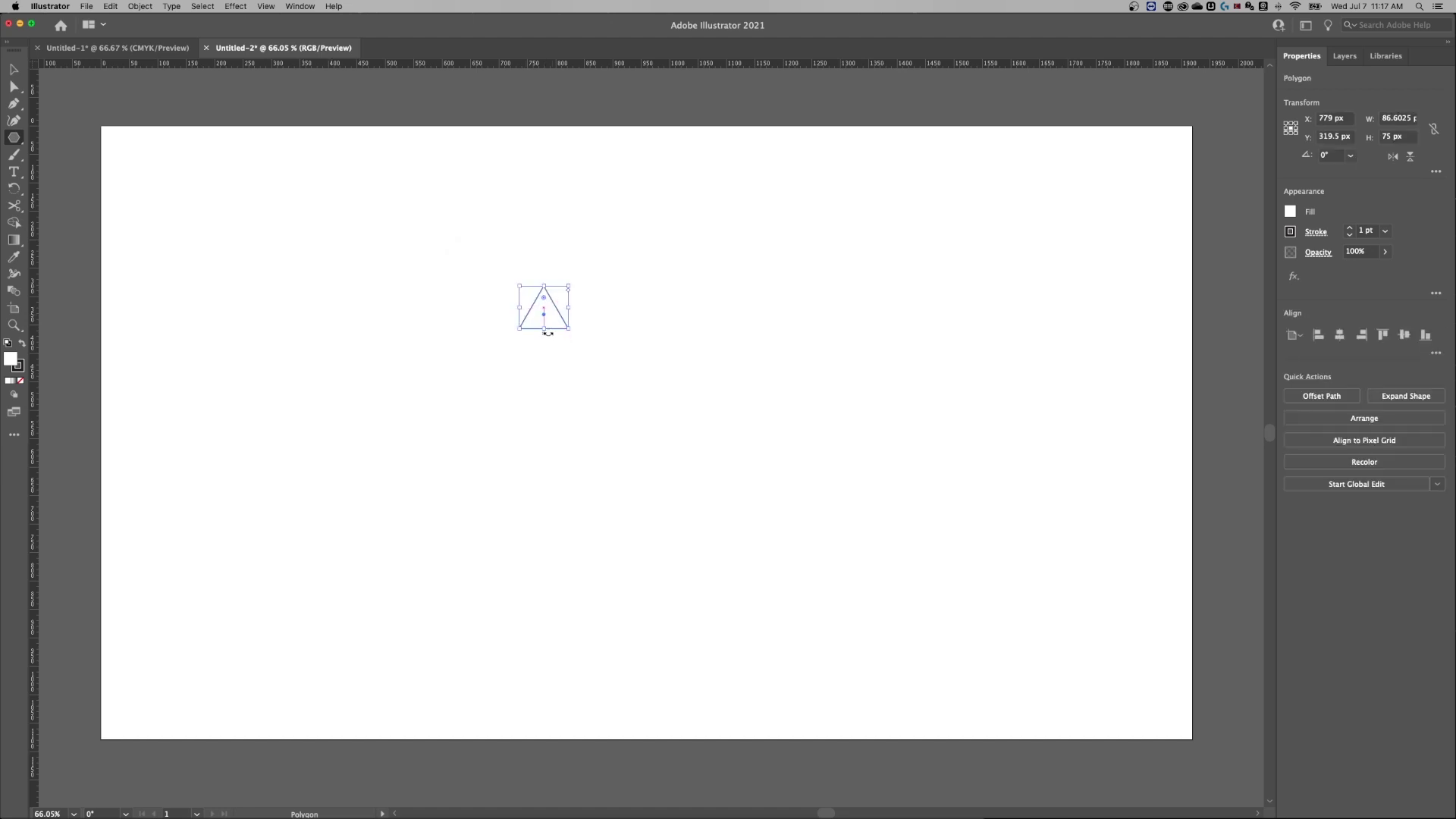
Rename the layer holding the triangle to "outline".
{"action": "left_click", "coordinate": [1341, 58]}
{"action": "left_click", "coordinate": [300, 7]}
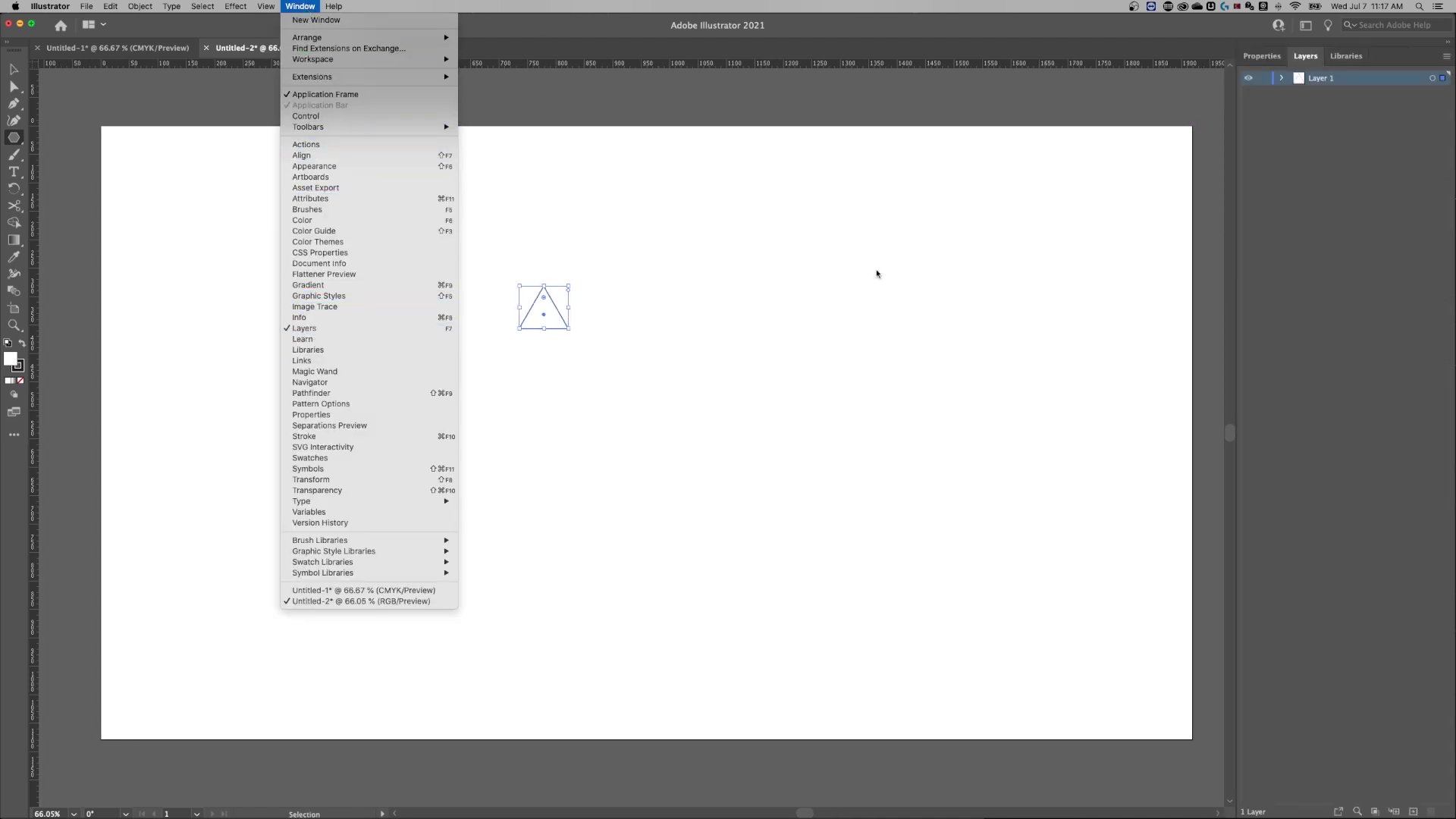
{"action": "left_click", "coordinate": [1314, 53]}
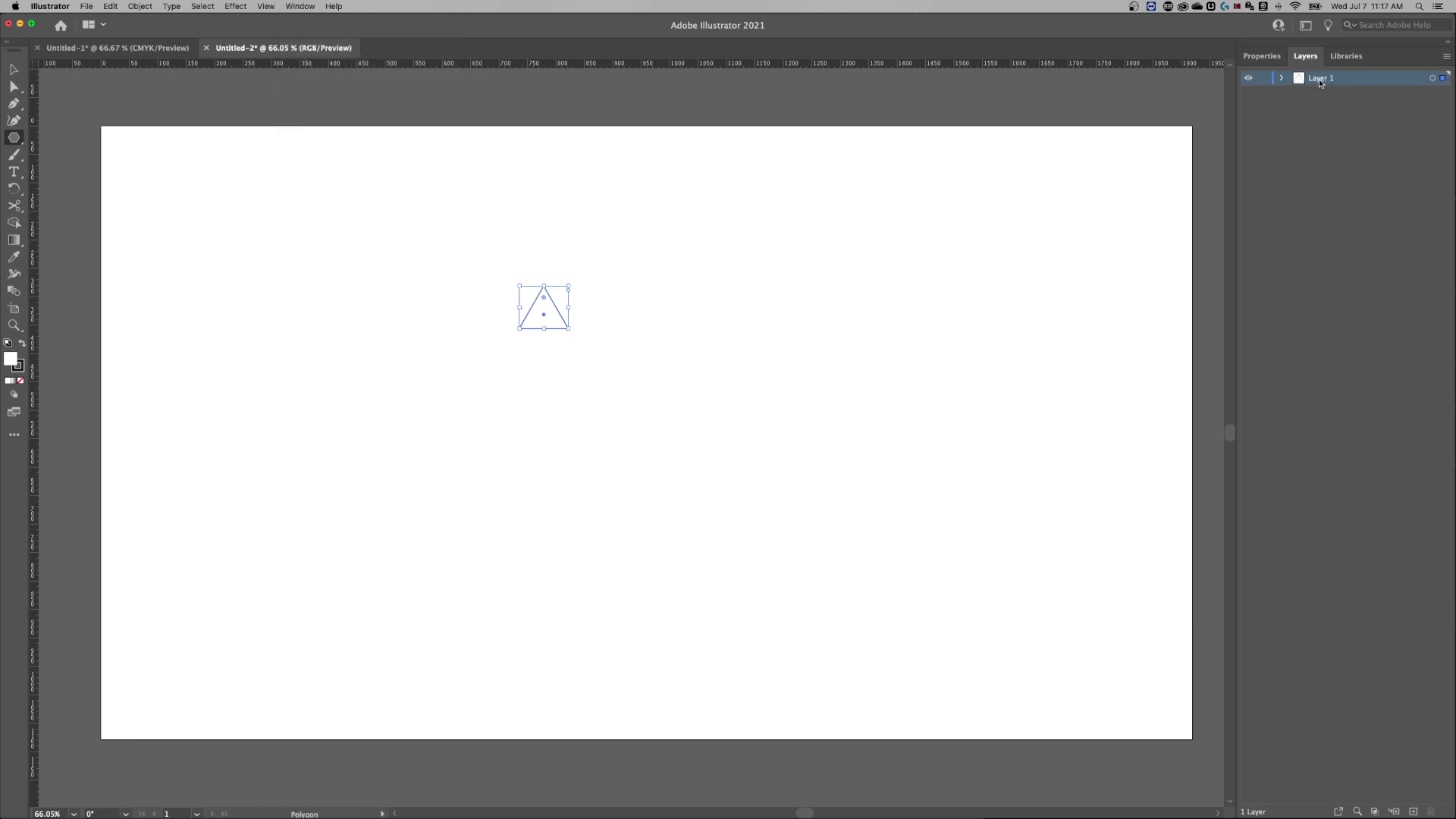
{"action": "double_click", "coordinate": [1319, 78]}
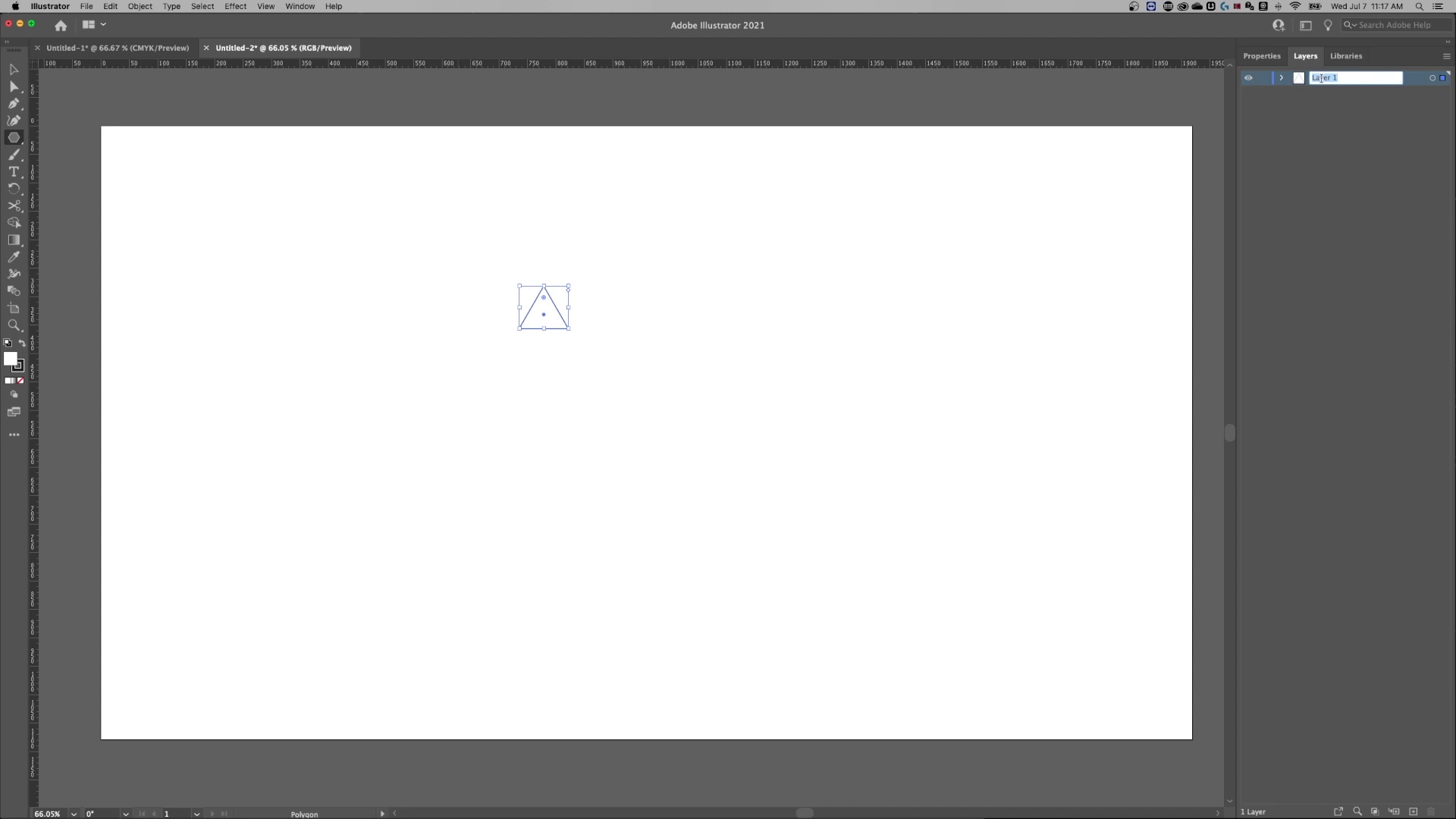
{"action": "type", "text": "outline"}
{"action": "key", "text": "Return"}
Add three new layers and move the outline layer above them.
{"action": "left_click", "coordinate": [1413, 812]}
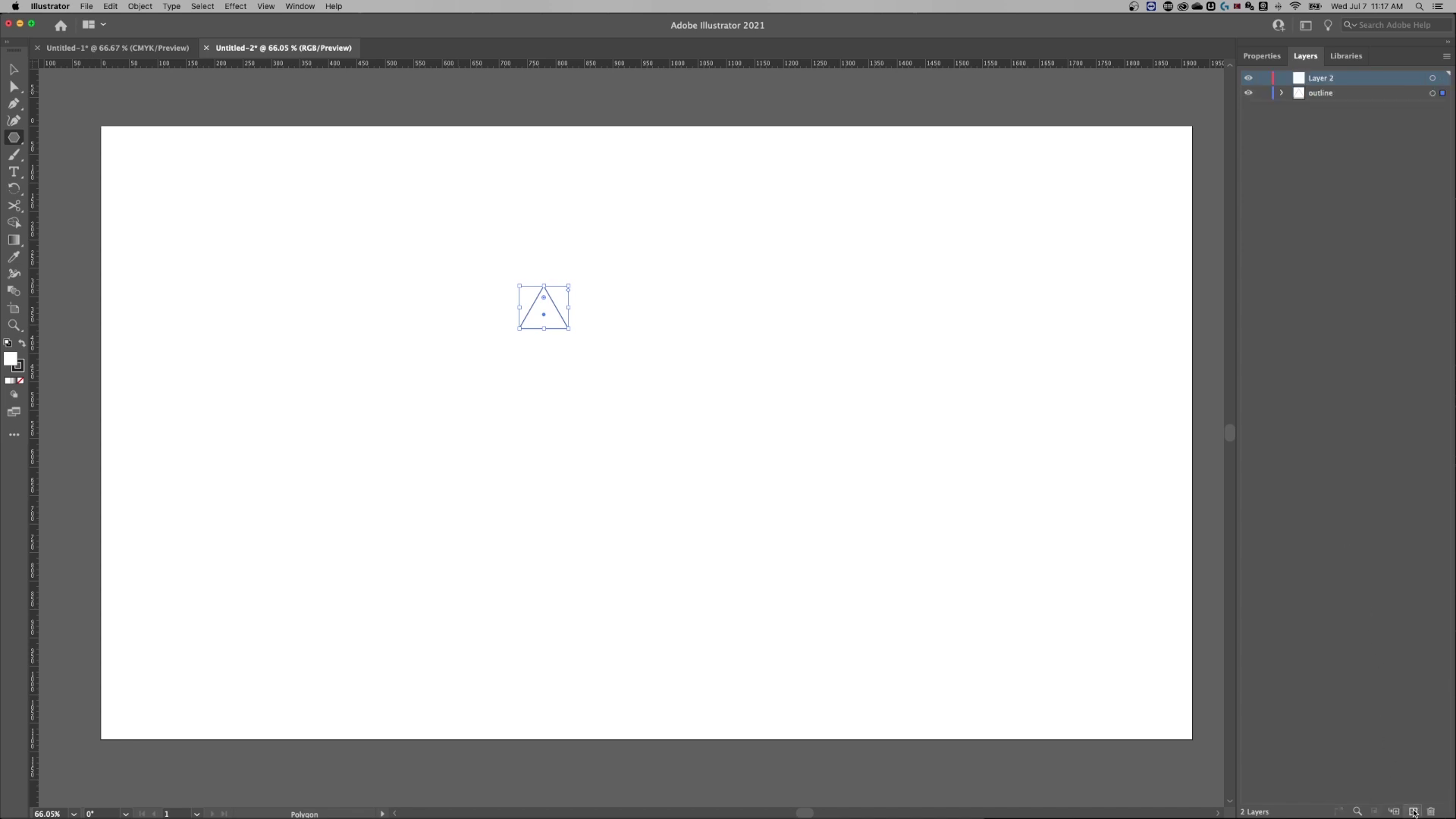
{"action": "left_click", "coordinate": [1413, 812]}
{"action": "left_click", "coordinate": [1413, 812]}
{"action": "left_click_drag", "start_coordinate": [1321, 129], "coordinate": [1323, 73]}
Rename the three layers below the outline, from upper to lower, as "shadows/highlights", "color" and "background".
{"action": "double_click", "coordinate": [1323, 92]}
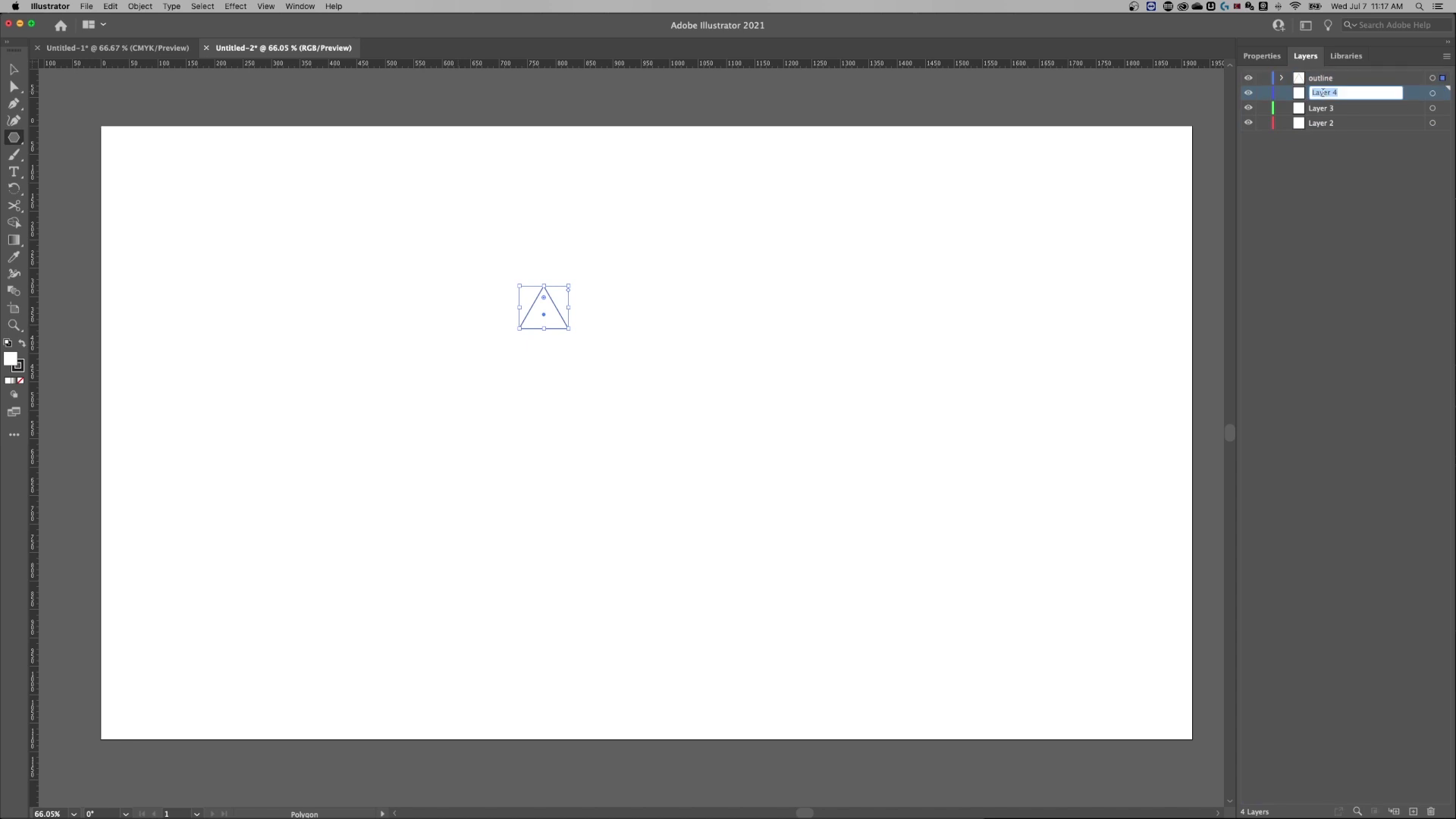
{"action": "type", "text": "shad"}
{"action": "type", "text": "ows/highlights"}
{"action": "key", "text": "Tab"}
{"action": "type", "text": "color"}
{"action": "key", "text": "Tab"}
{"action": "type", "text": "bac"}
{"action": "key", "text": "Return"}
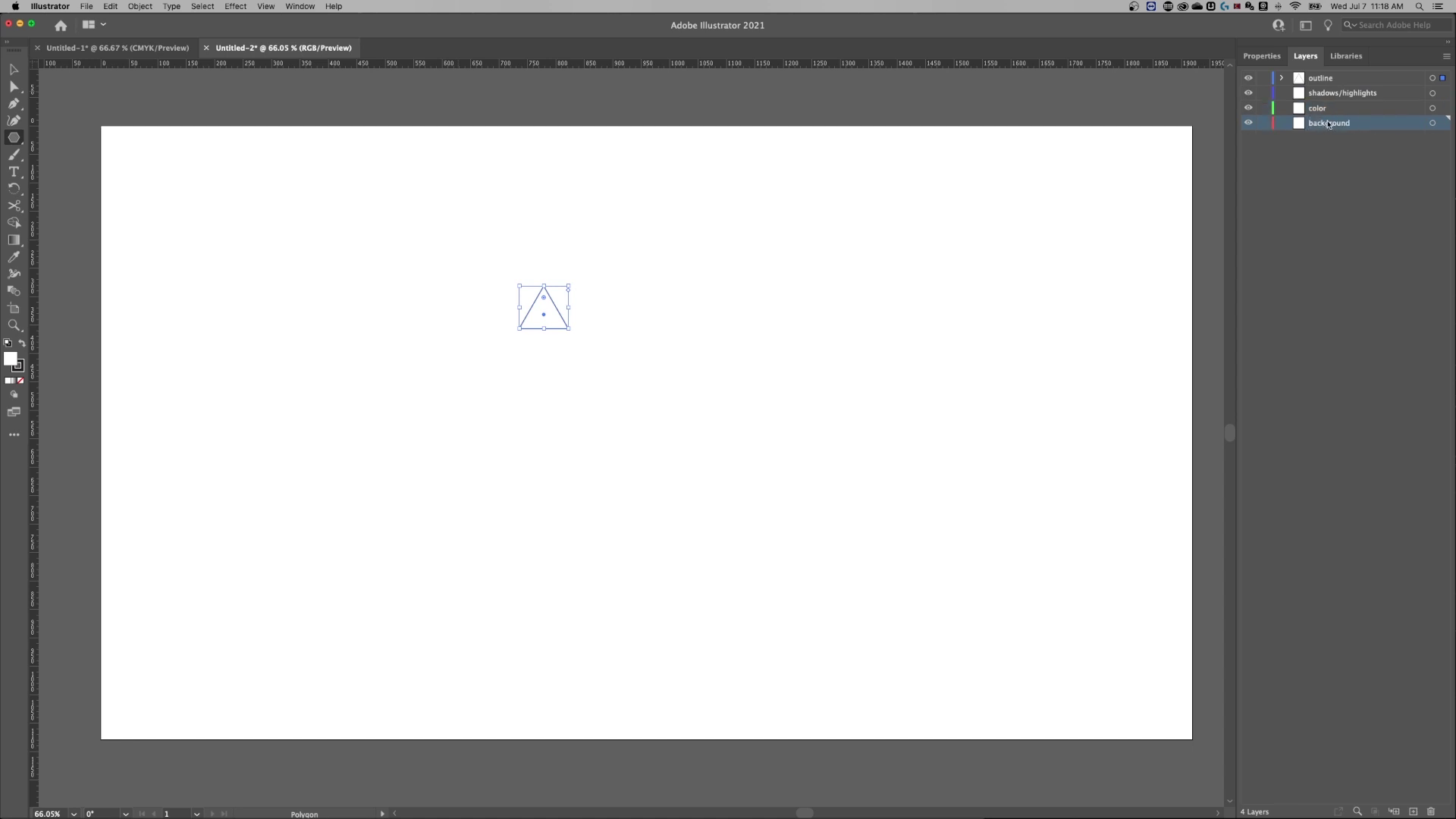
Lock the shadows/highlights, color and background layers and make the outline layer active with nothing selected.
{"action": "left_click_drag", "start_coordinate": [1263, 125], "coordinate": [1263, 93]}
{"action": "left_click", "coordinate": [1320, 81]}
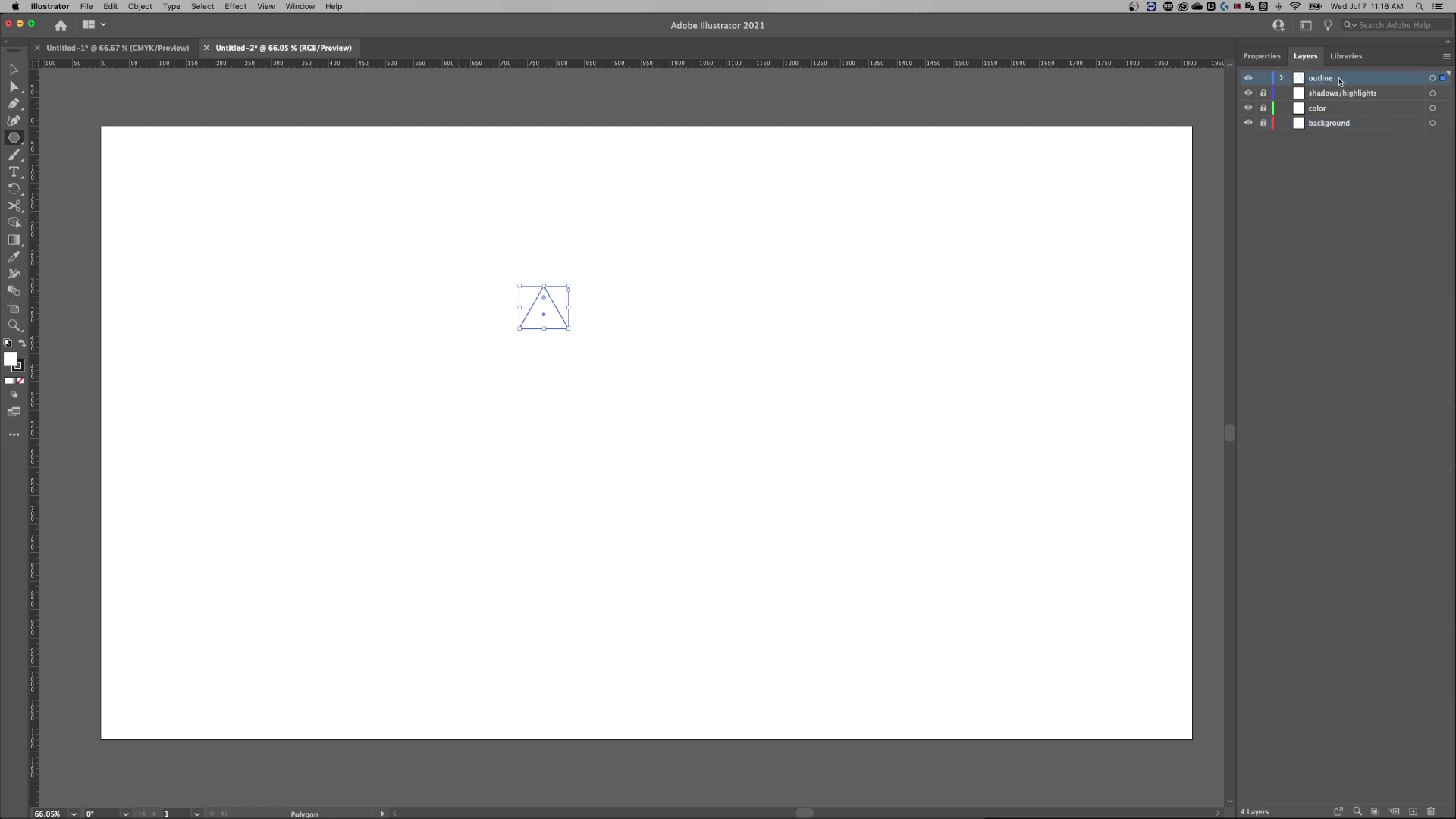
{"action": "key", "text": "v"}
{"action": "left_click", "coordinate": [622, 411]}
Stretch the triangle downward to about 135 px tall, keeping its width.
{"action": "key", "text": "z"}
{"action": "left_click_drag", "start_coordinate": [578, 343], "coordinate": [764, 371]}
{"action": "key", "text": "a"}
{"action": "left_click_drag", "start_coordinate": [756, 428], "coordinate": [489, 249]}
{"action": "key", "text": "v"}
{"action": "left_click_drag", "start_coordinate": [617, 395], "coordinate": [616, 511]}
{"action": "left_click", "coordinate": [775, 479]}
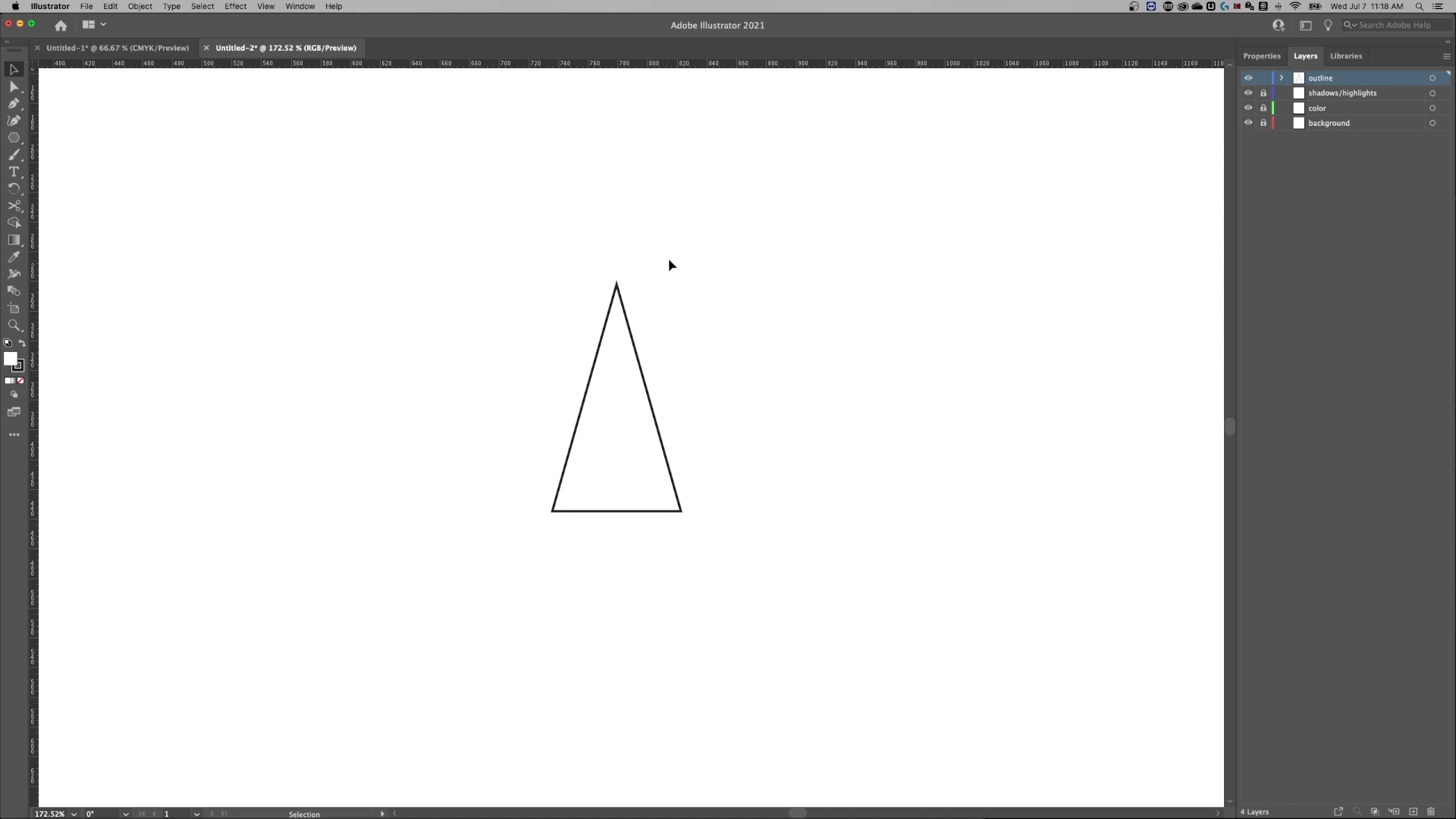
Round the triangle's apex into a smooth cone tip with the Direct Selection tool's corner widget.
{"action": "key", "text": "a"}
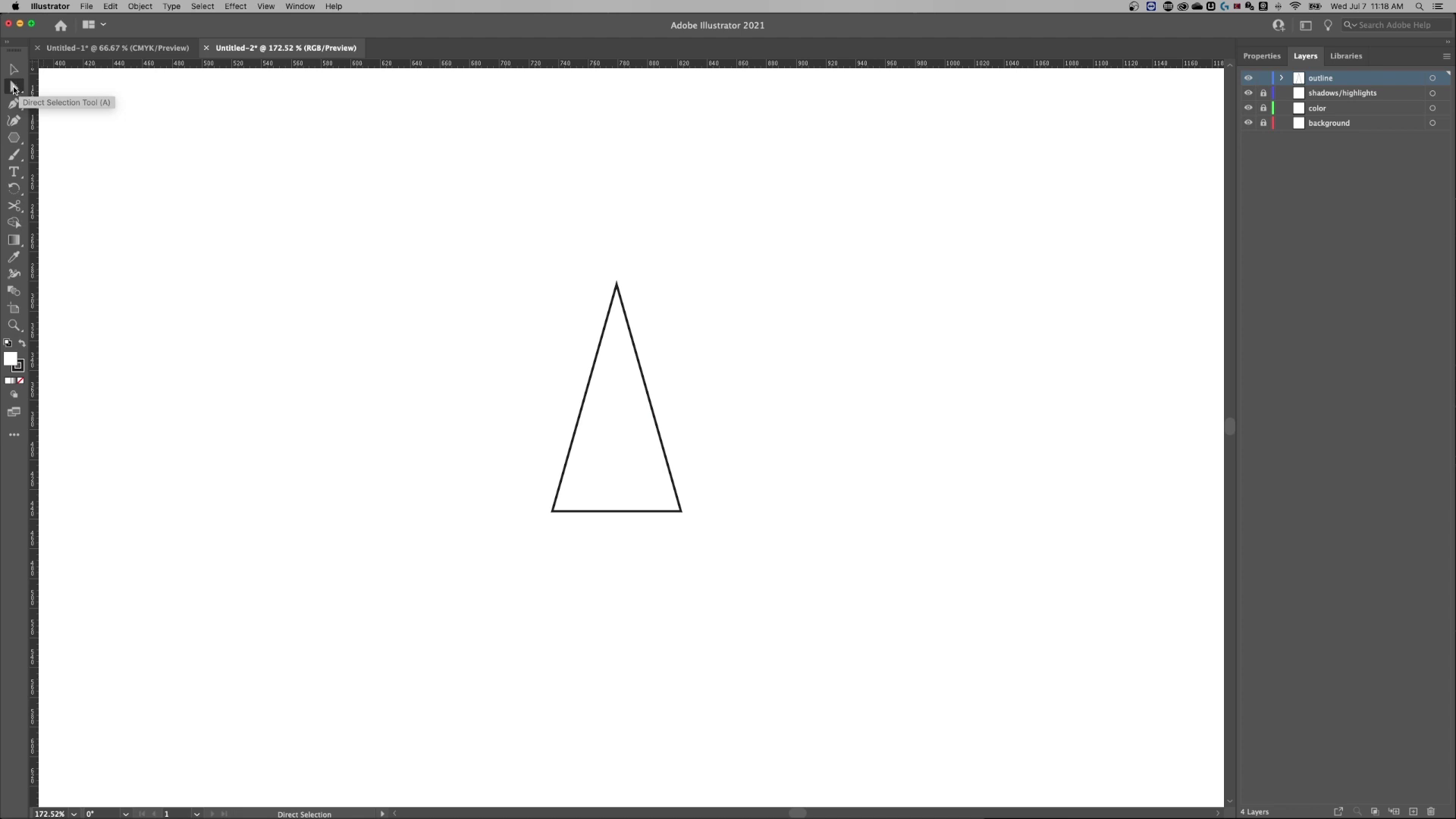
{"action": "left_click_drag", "start_coordinate": [686, 269], "coordinate": [565, 316]}
{"action": "key", "text": "z"}
{"action": "left_click_drag", "start_coordinate": [618, 298], "coordinate": [839, 296]}
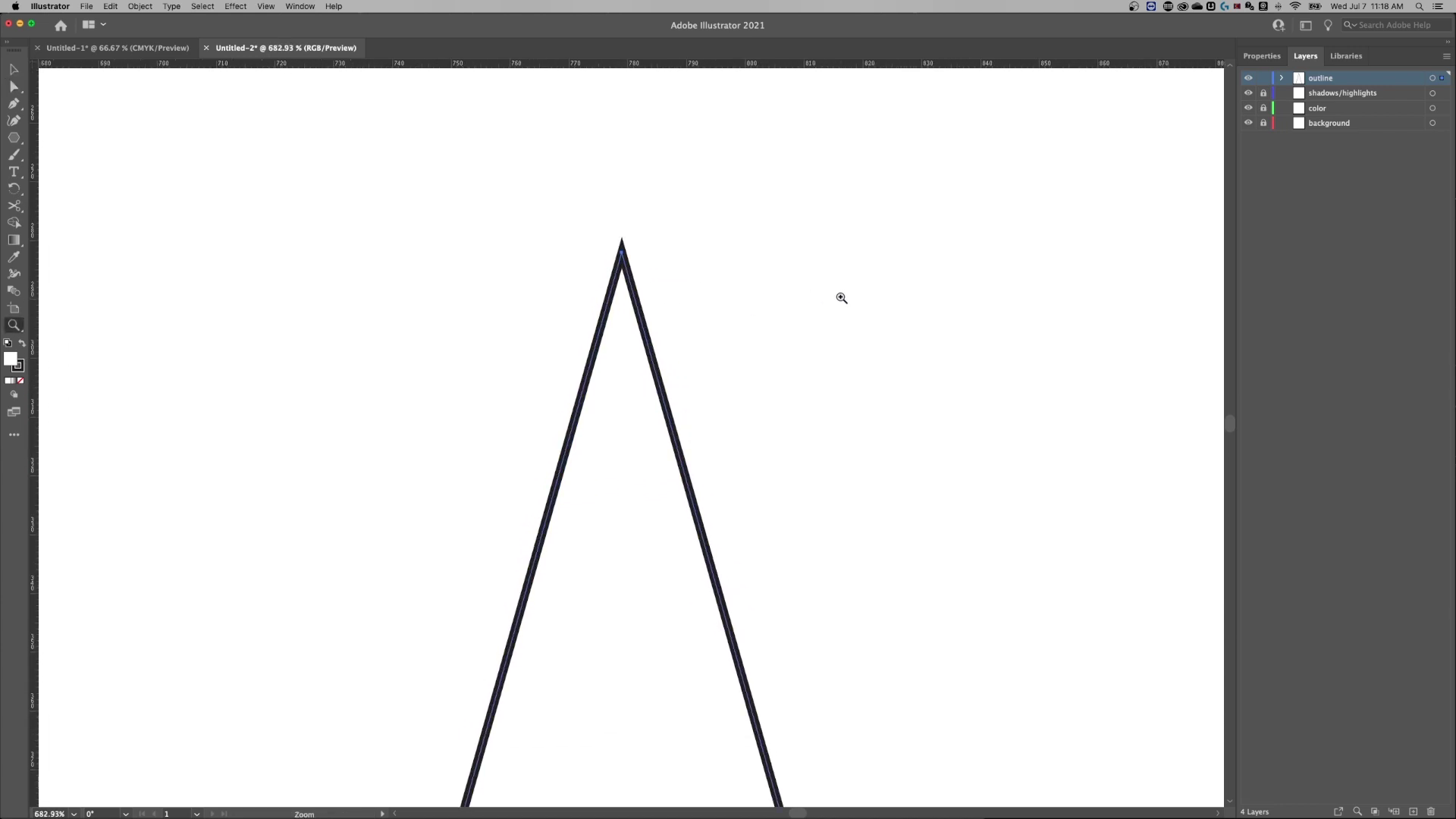
{"action": "key", "text": "a"}
{"action": "left_click_drag", "start_coordinate": [621, 267], "coordinate": [628, 395]}
{"action": "scroll", "coordinate": [713, 273], "scroll_direction": "down", "scroll_amount": 5}
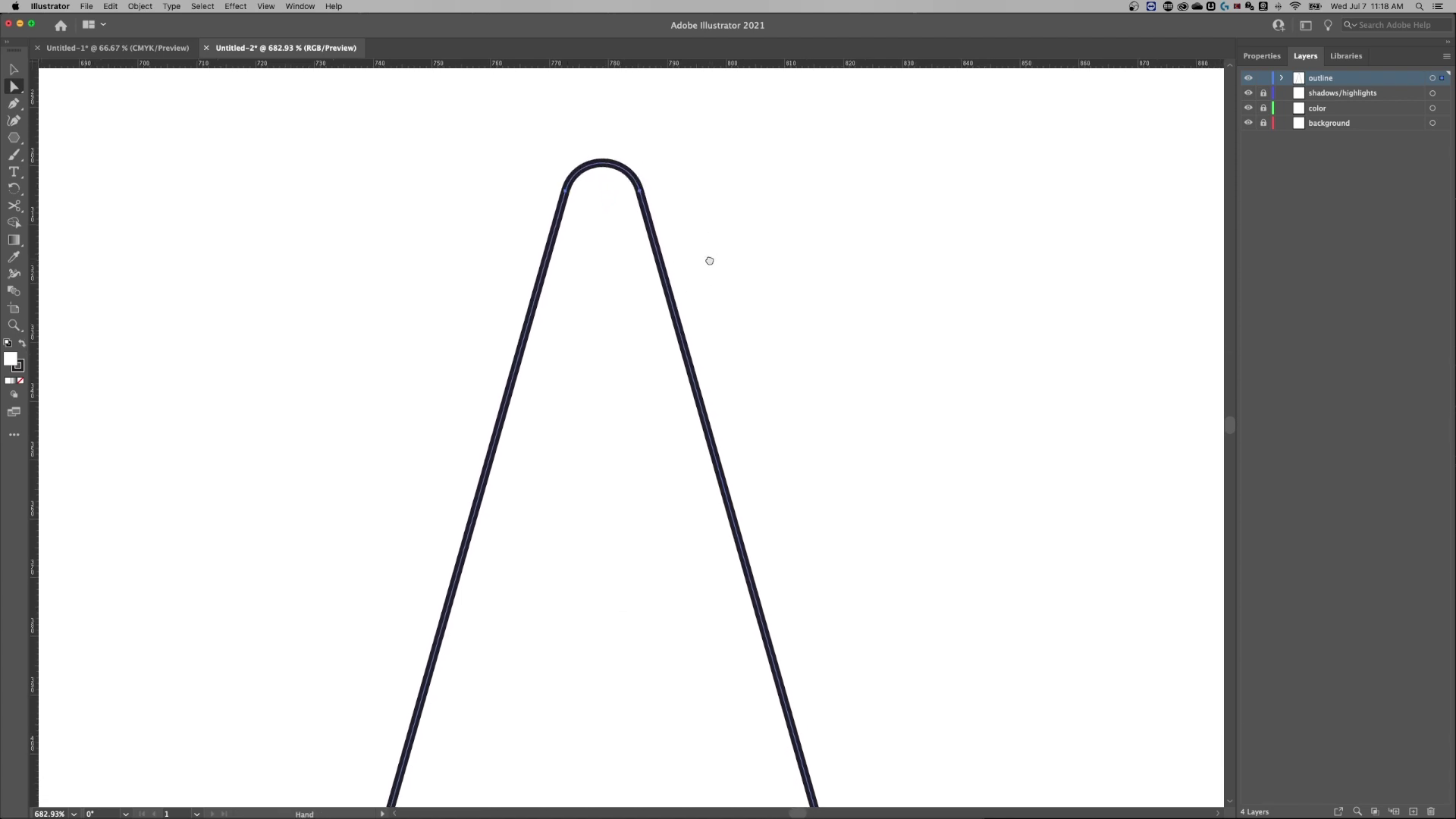
Set the stroke weight of the whole cone outline to 8 pt.
{"action": "key", "text": "super+minus"}
{"action": "key", "text": "super+minus"}
{"action": "scroll", "coordinate": [733, 338], "scroll_direction": "down", "scroll_amount": 1}
{"action": "key", "text": "v"}
{"action": "left_click", "coordinate": [851, 322]}
{"action": "left_click_drag", "start_coordinate": [843, 266], "coordinate": [513, 416]}
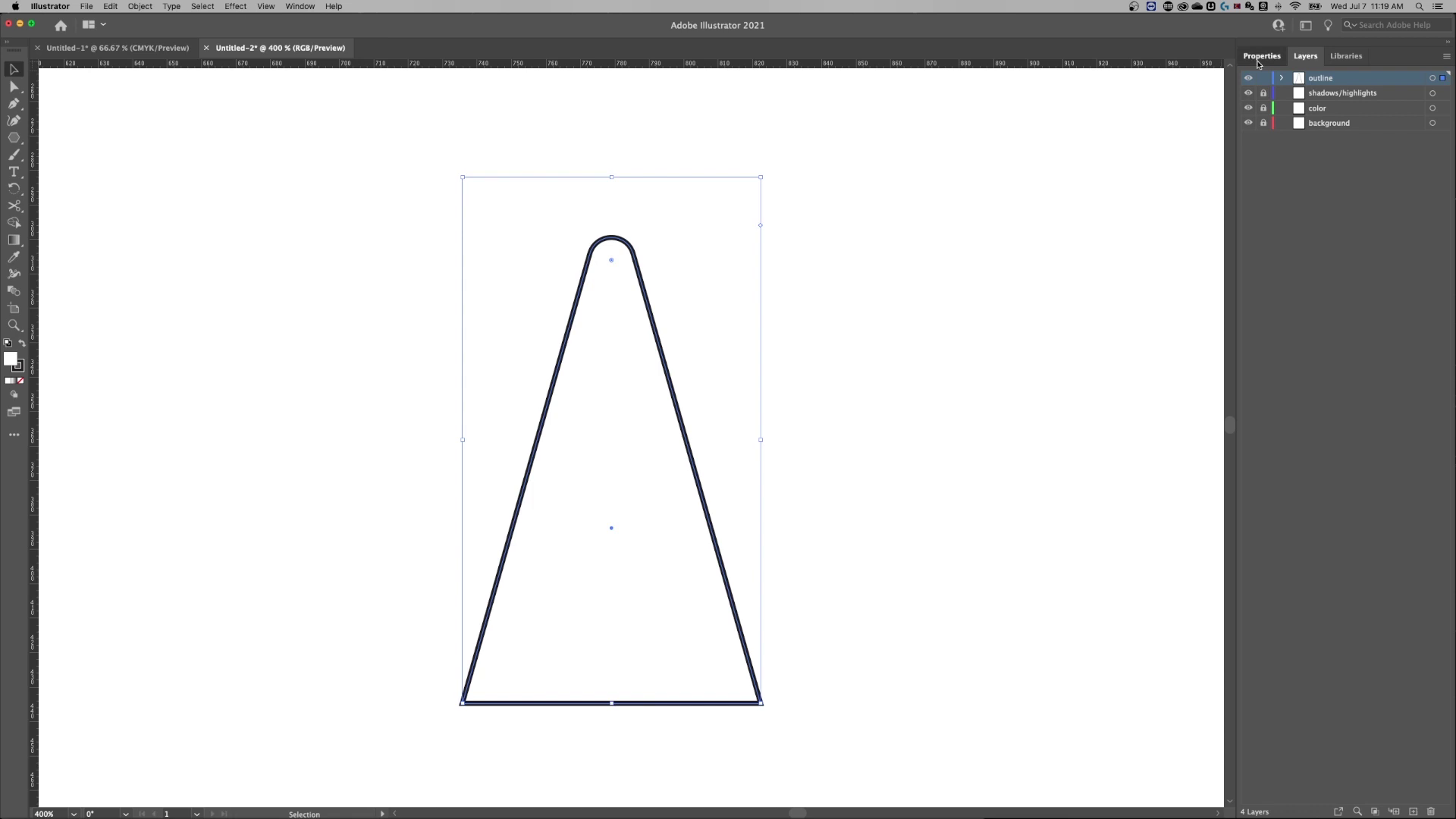
{"action": "left_click", "coordinate": [1262, 56]}
{"action": "left_click", "coordinate": [300, 6]}
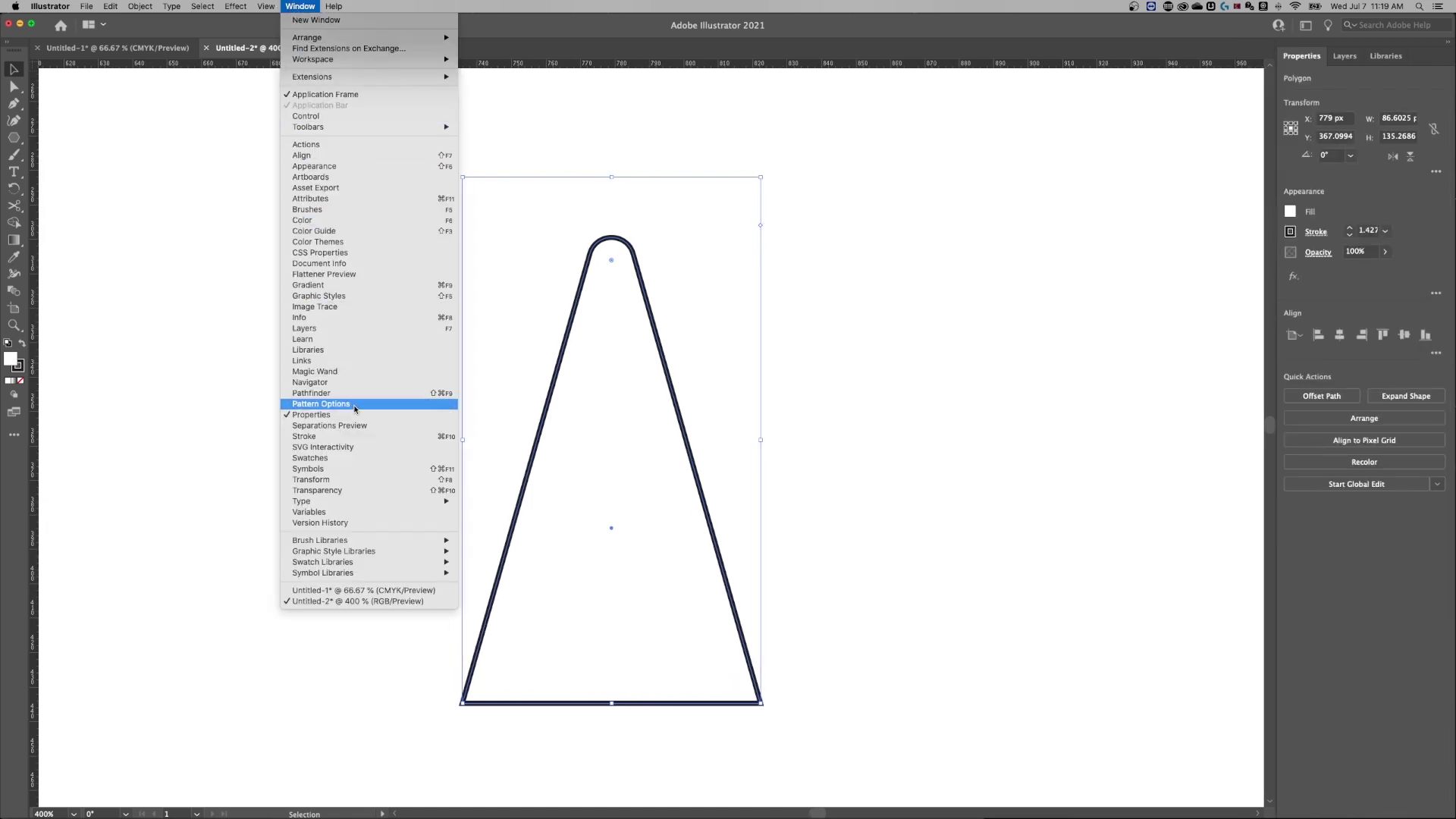
{"action": "left_click", "coordinate": [1388, 189]}
{"action": "left_click", "coordinate": [1363, 230]}
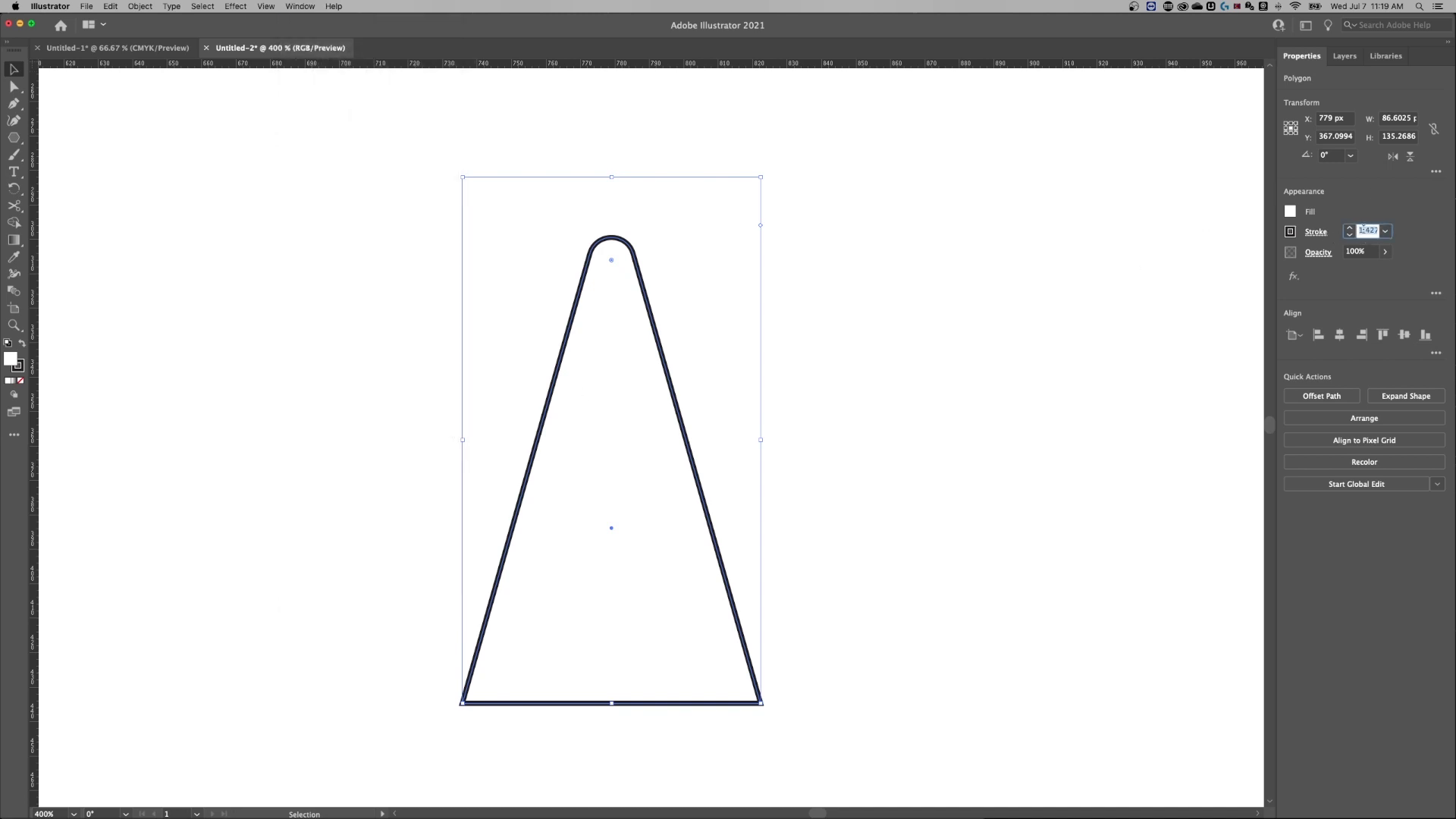
{"action": "type", "text": "8"}
{"action": "key", "text": "Return"}
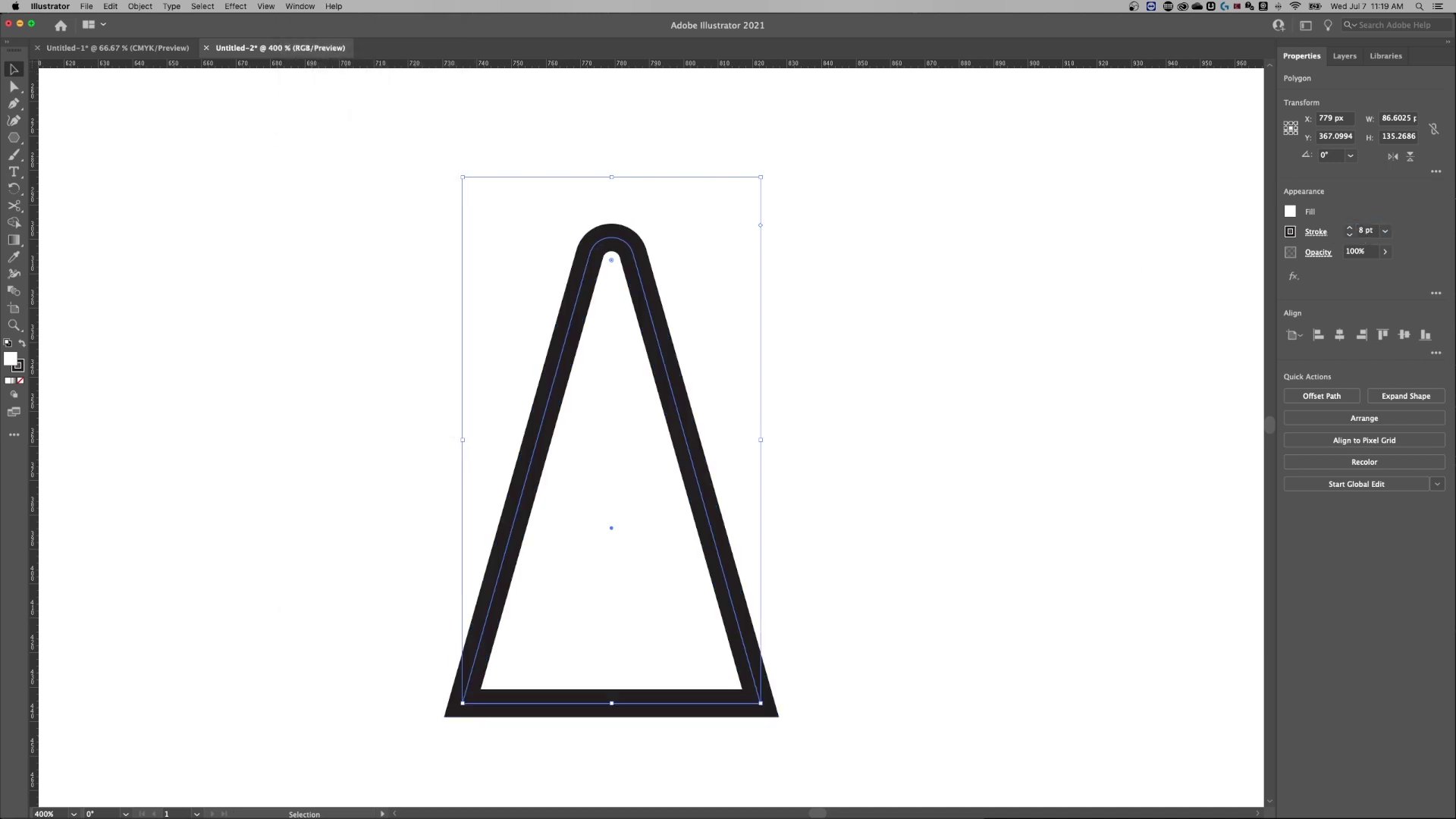
{"action": "left_click", "coordinate": [925, 373]}
Increase the corner radius of the cone's tip to about 11.5 px.
{"action": "key", "text": "super+minus"}
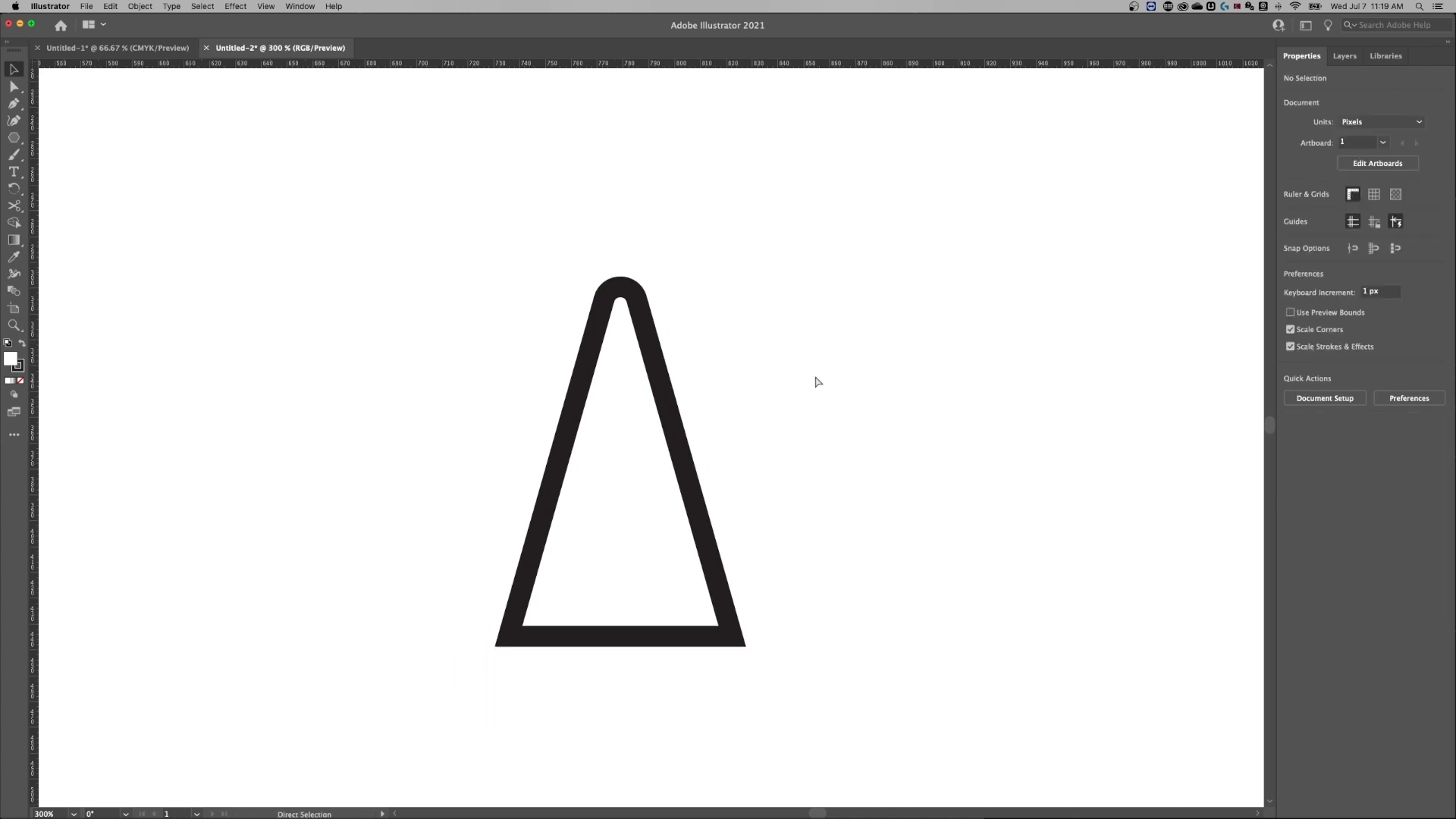
{"action": "left_click", "coordinate": [668, 391]}
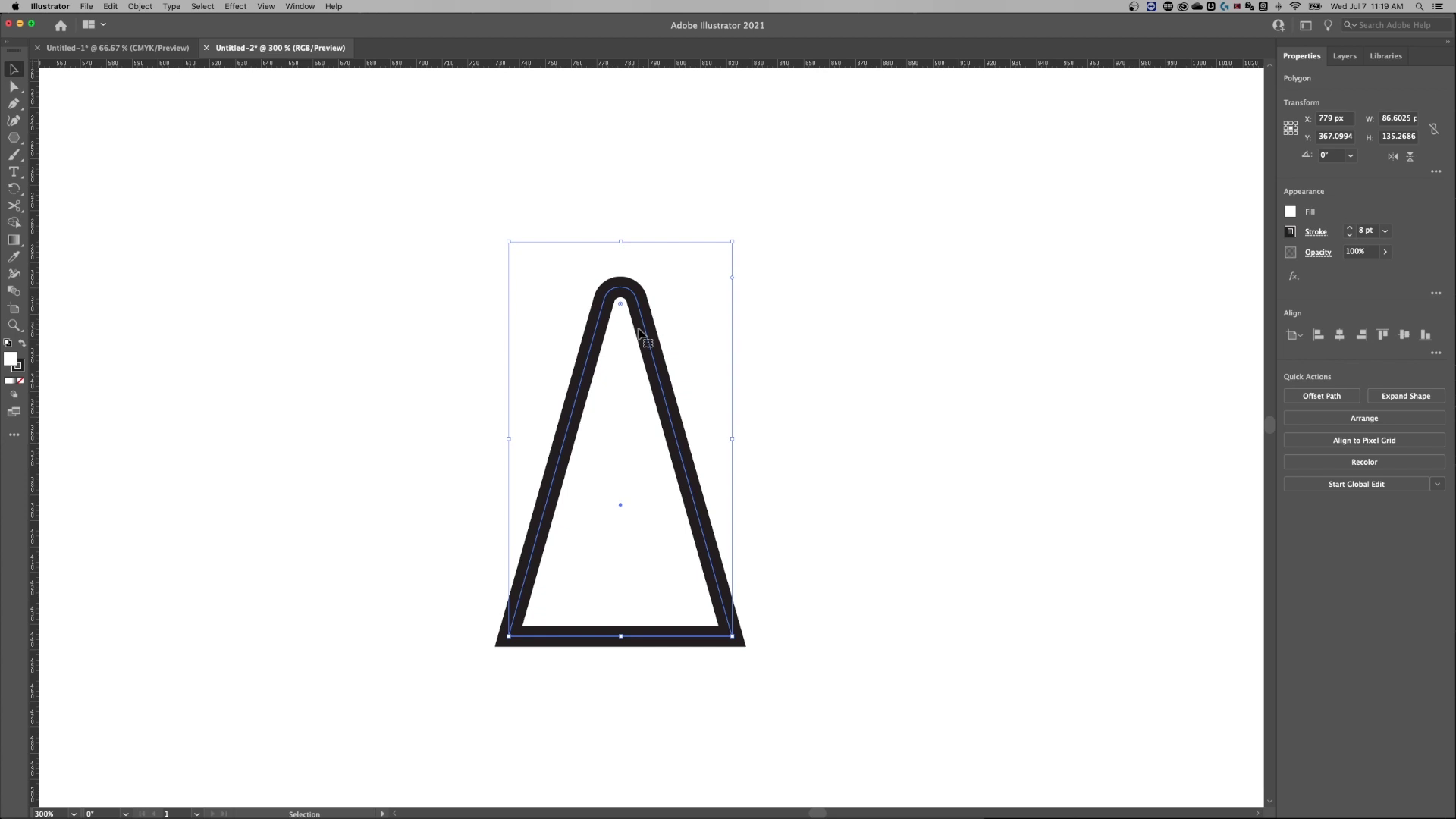
{"action": "left_click", "coordinate": [775, 260]}
{"action": "key", "text": "a"}
{"action": "left_click_drag", "start_coordinate": [778, 255], "coordinate": [620, 353]}
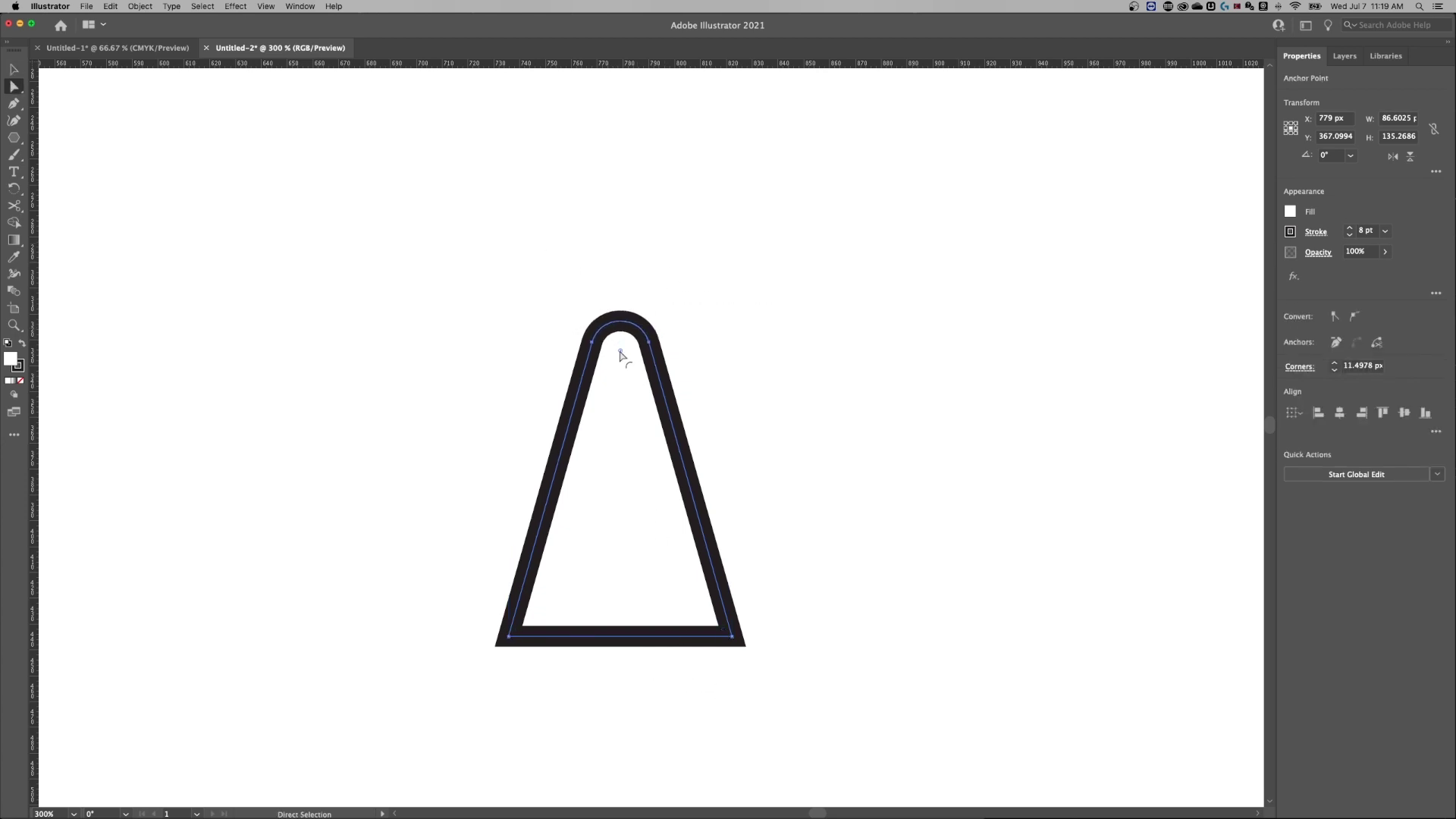
{"action": "left_click", "coordinate": [828, 630]}
Lengthen the cone by moving only its bottom edge straight down.
{"action": "scroll", "coordinate": [826, 576], "scroll_direction": "down", "scroll_amount": 3}
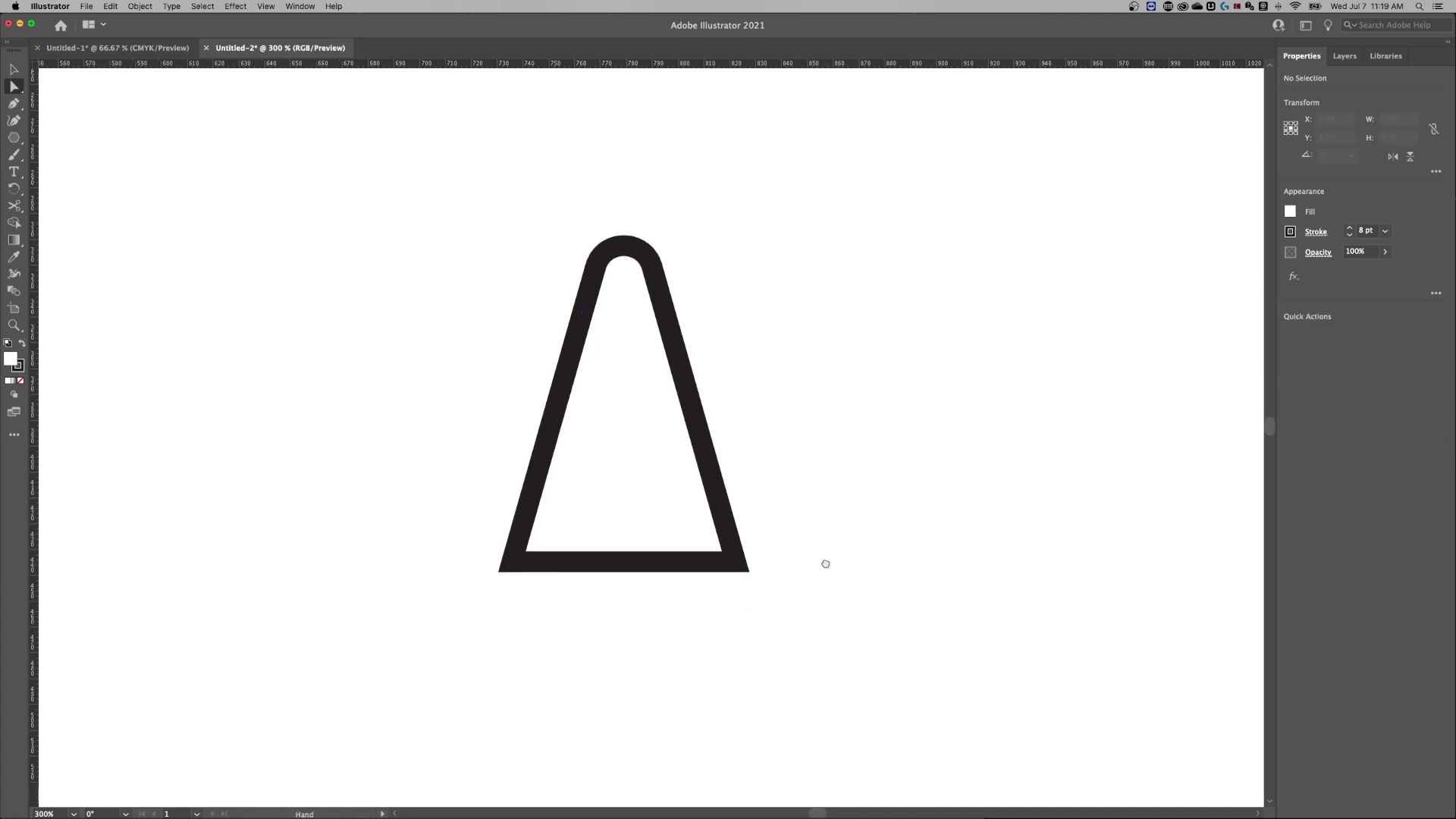
{"action": "left_click_drag", "start_coordinate": [822, 617], "coordinate": [452, 538]}
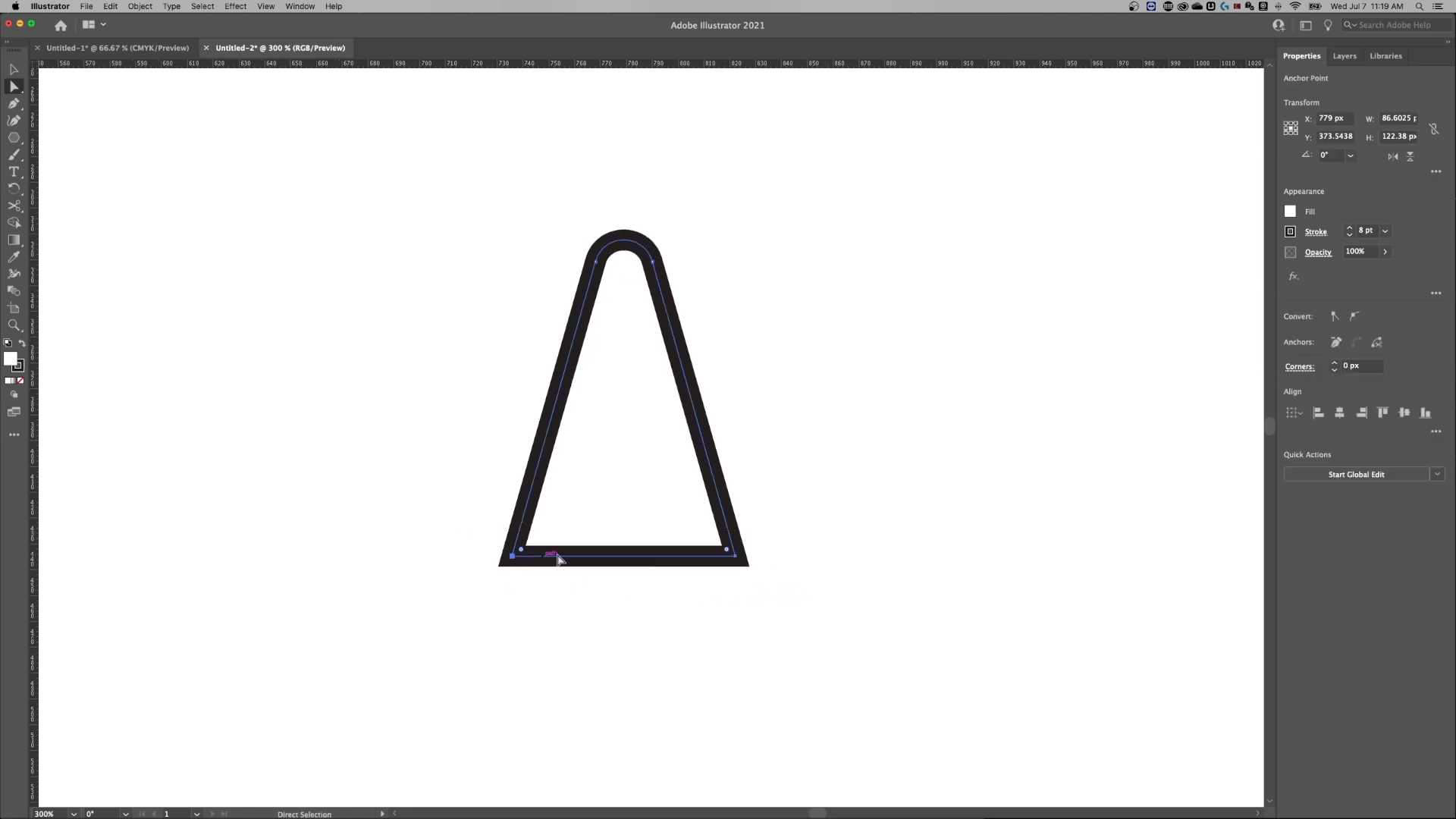
{"action": "left_click_drag", "start_coordinate": [607, 561], "coordinate": [599, 624]}
{"action": "left_click", "coordinate": [830, 572]}
{"action": "key", "text": "v"}
{"action": "scroll", "coordinate": [806, 558], "scroll_direction": "up", "scroll_amount": 2}
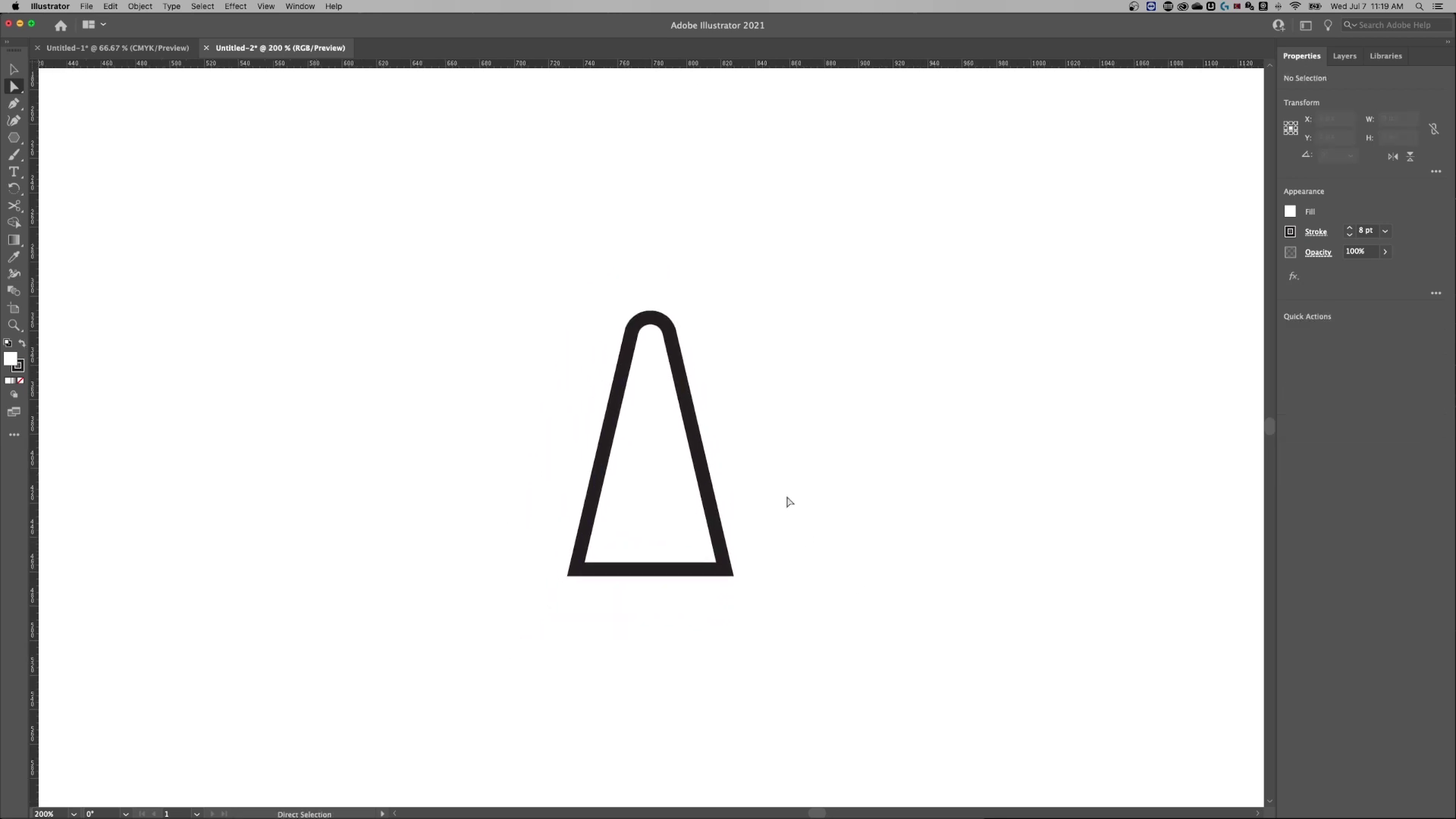
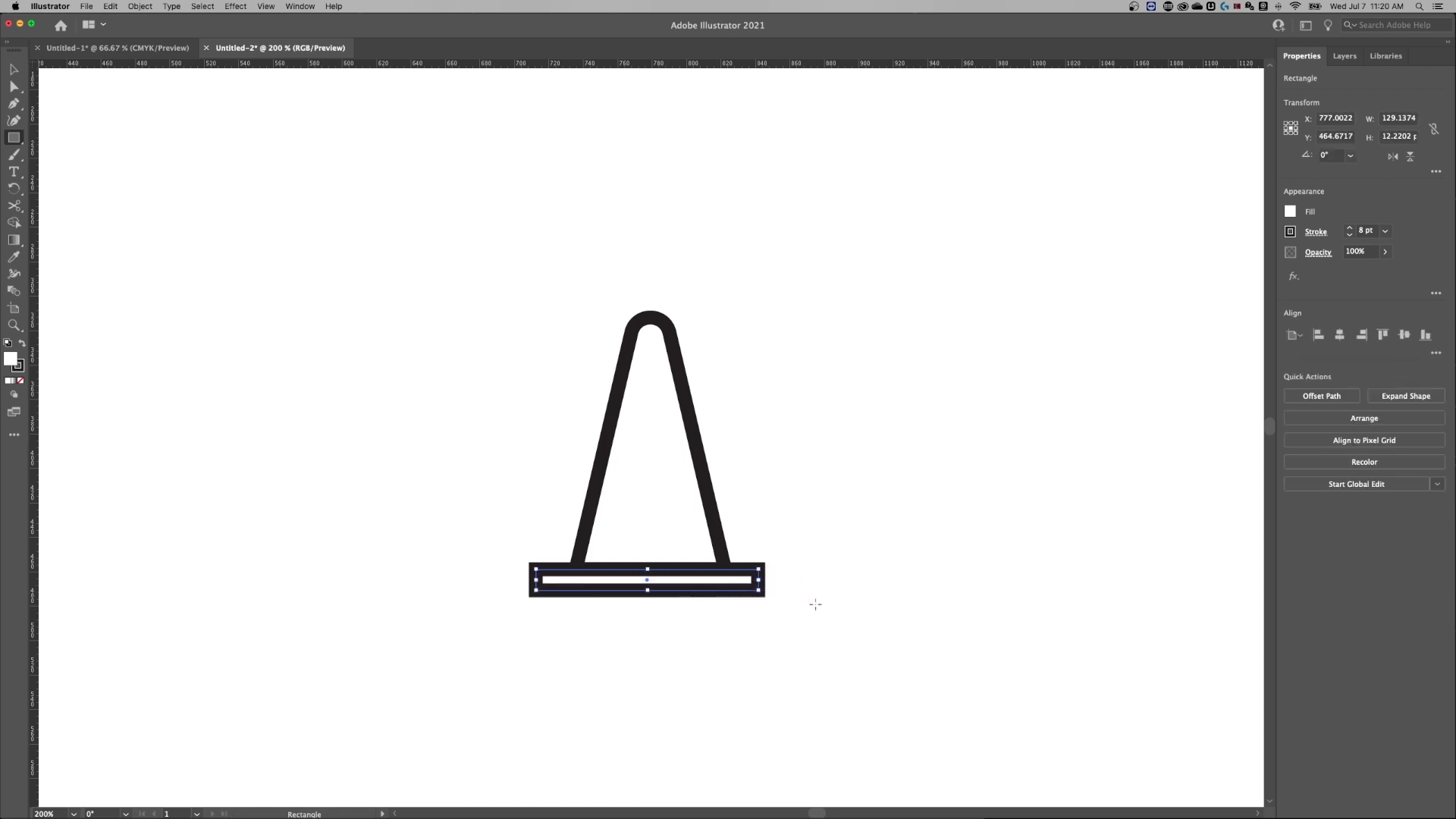
Give the base rectangle's stroke a round corner join.
{"action": "key", "text": "v"}
{"action": "left_click", "coordinate": [1316, 232]}
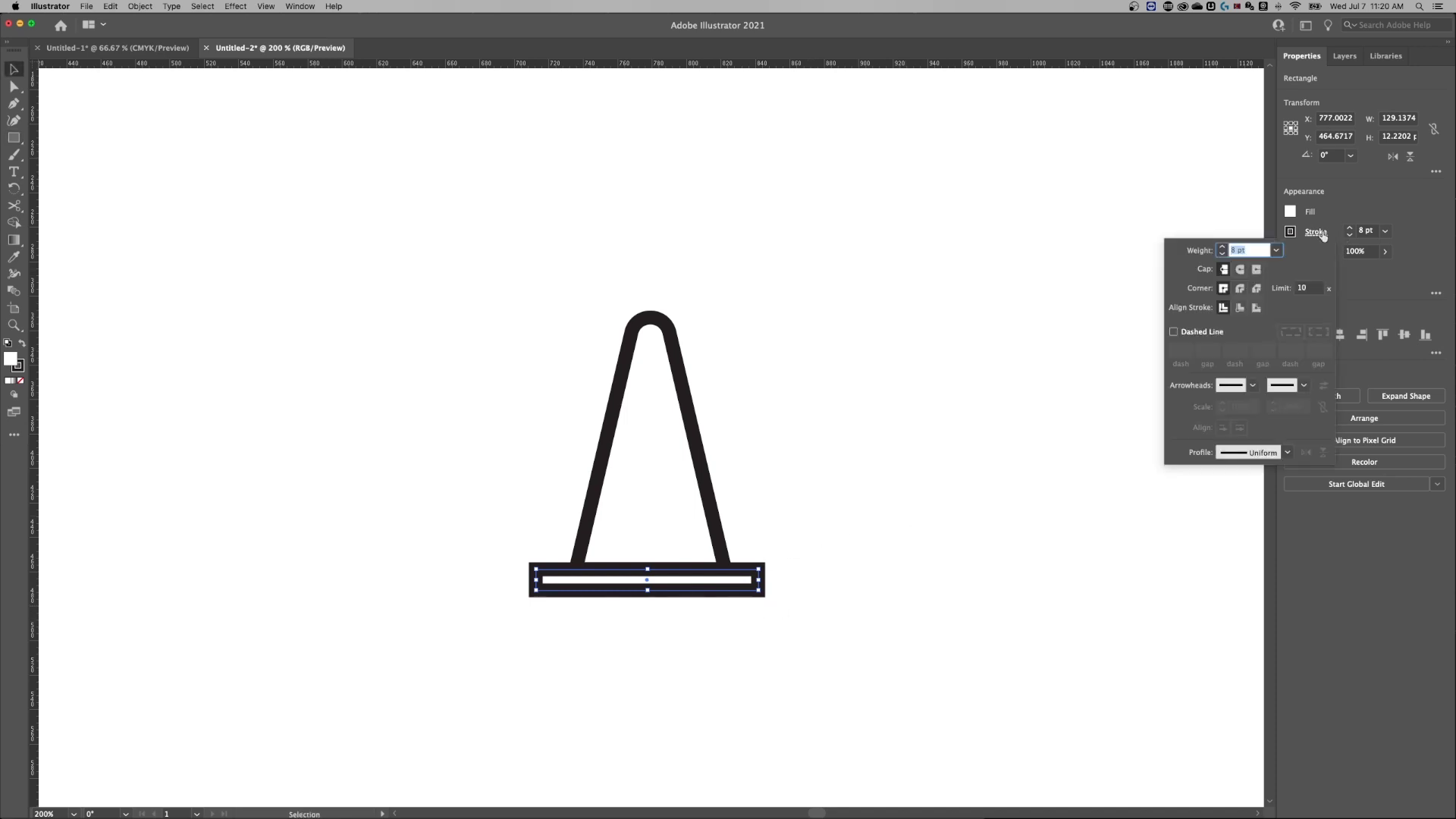
{"action": "left_click", "coordinate": [1241, 289]}
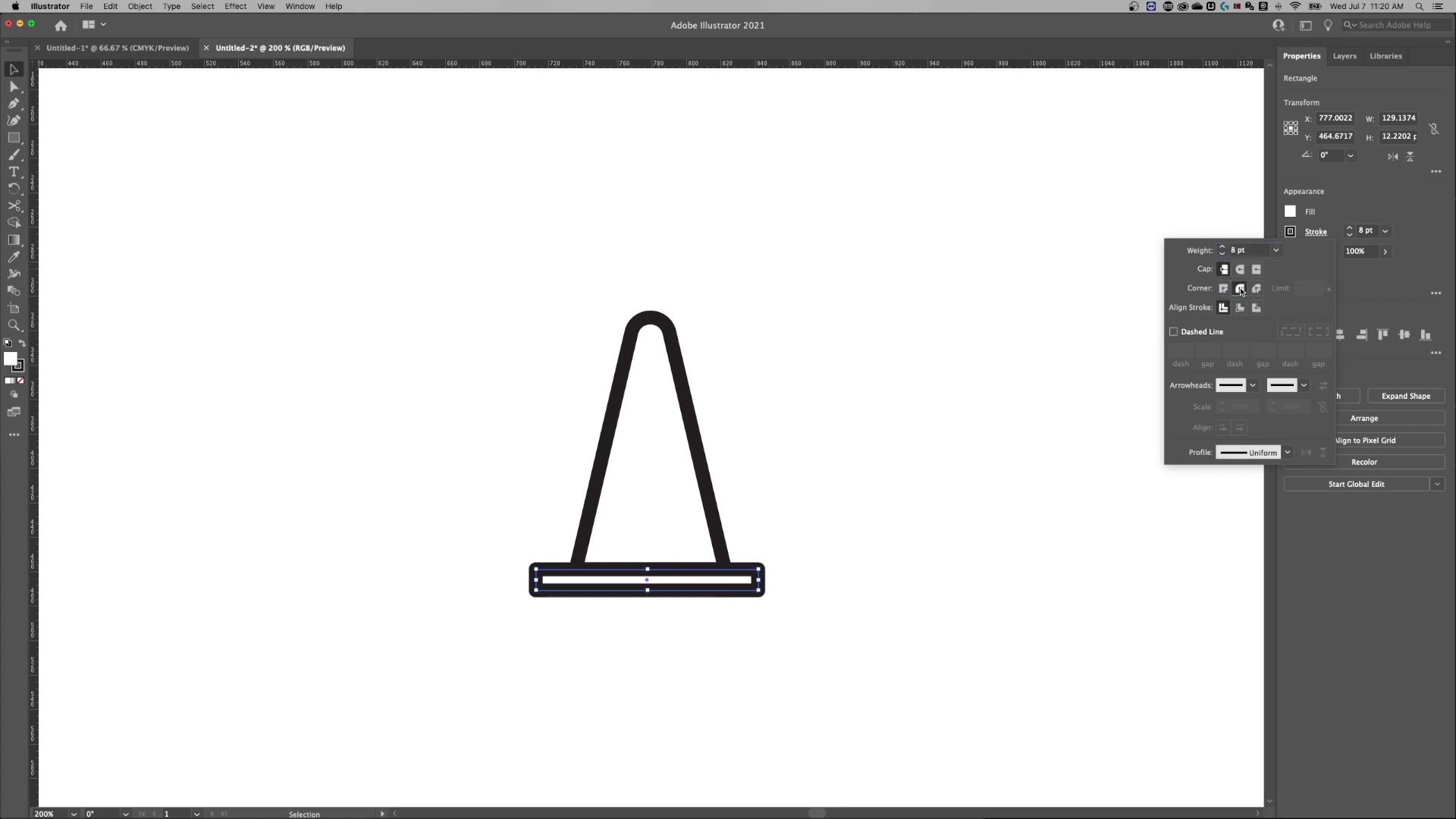
{"action": "left_click", "coordinate": [781, 596]}
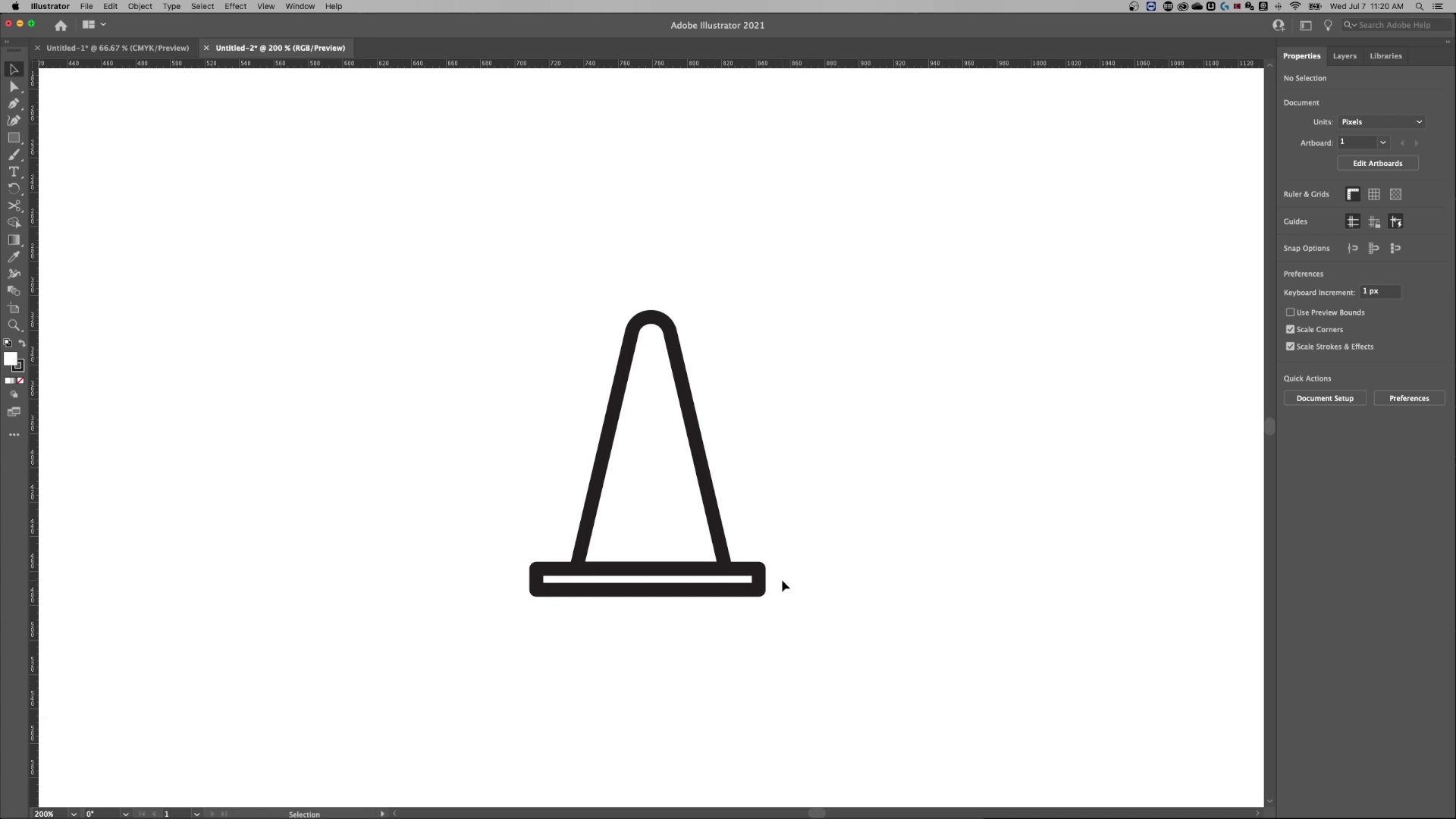
Round all corners of the base rectangle slightly with the Direct Selection tool's corner widget.
{"action": "key", "text": "super+equal"}
{"action": "left_click_drag", "start_coordinate": [912, 630], "coordinate": [831, 435]}
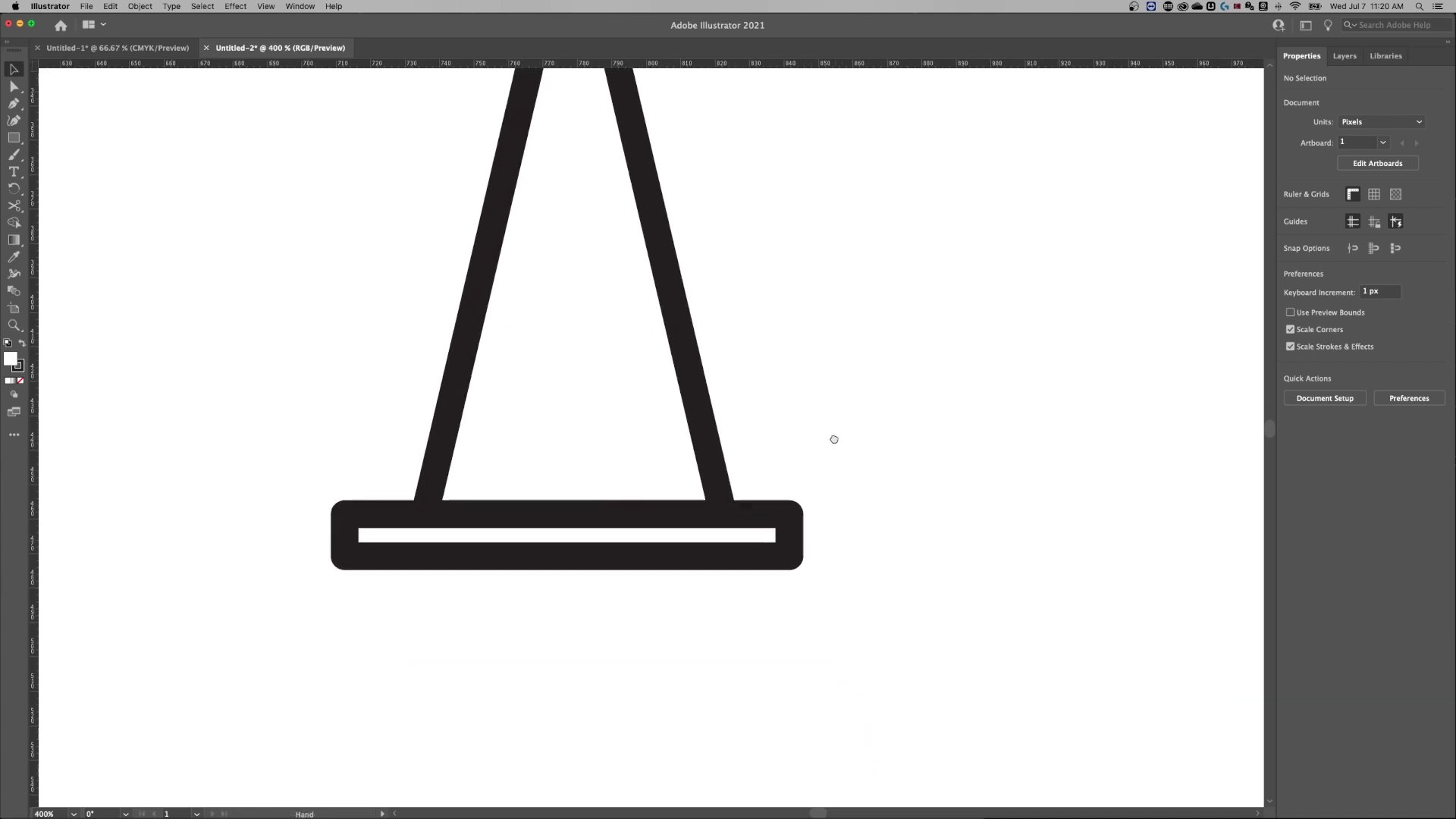
{"action": "left_click", "coordinate": [784, 525]}
{"action": "key", "text": "a"}
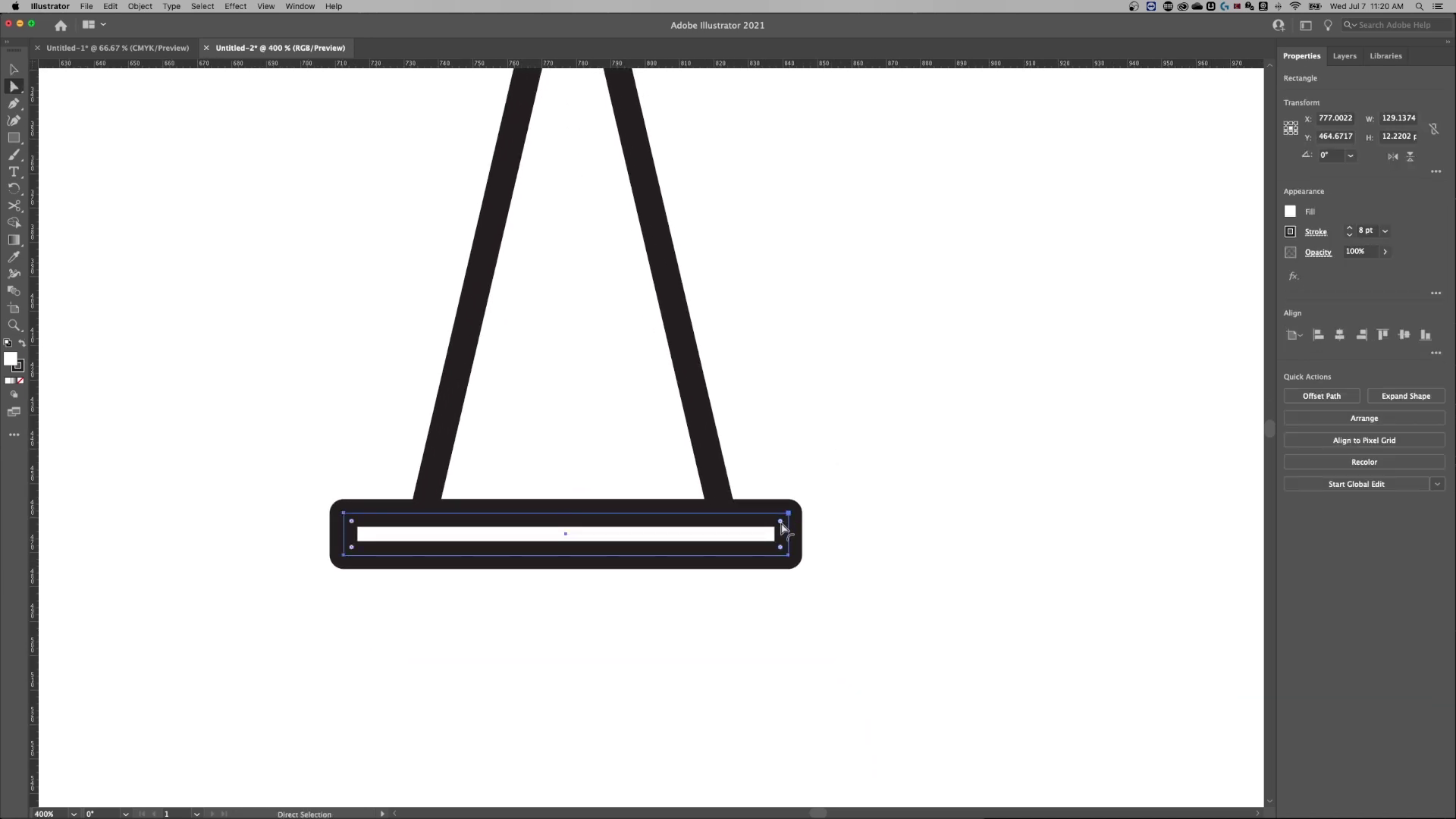
{"action": "left_click_drag", "start_coordinate": [783, 526], "coordinate": [781, 528]}
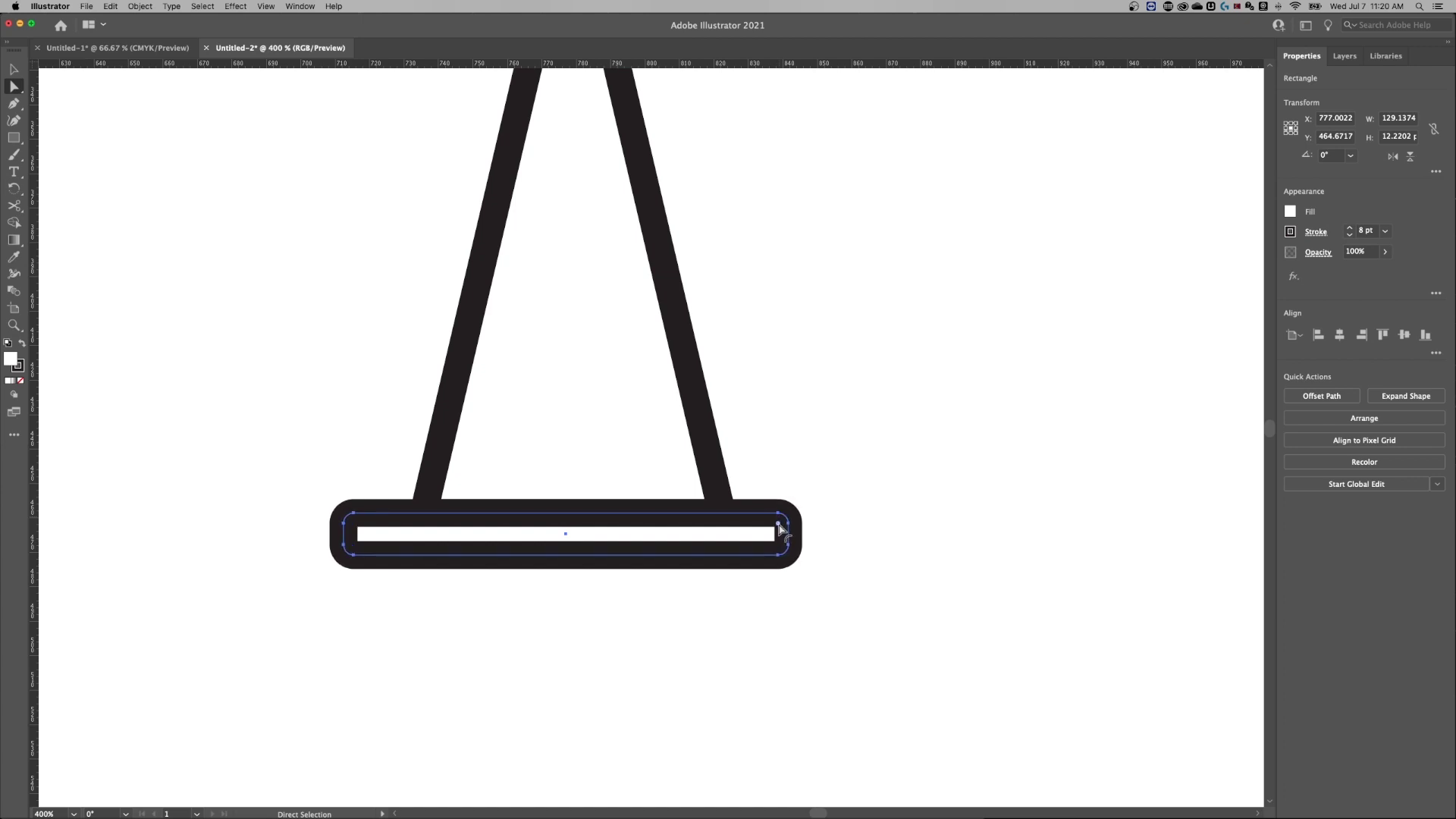
{"action": "key", "text": "v"}
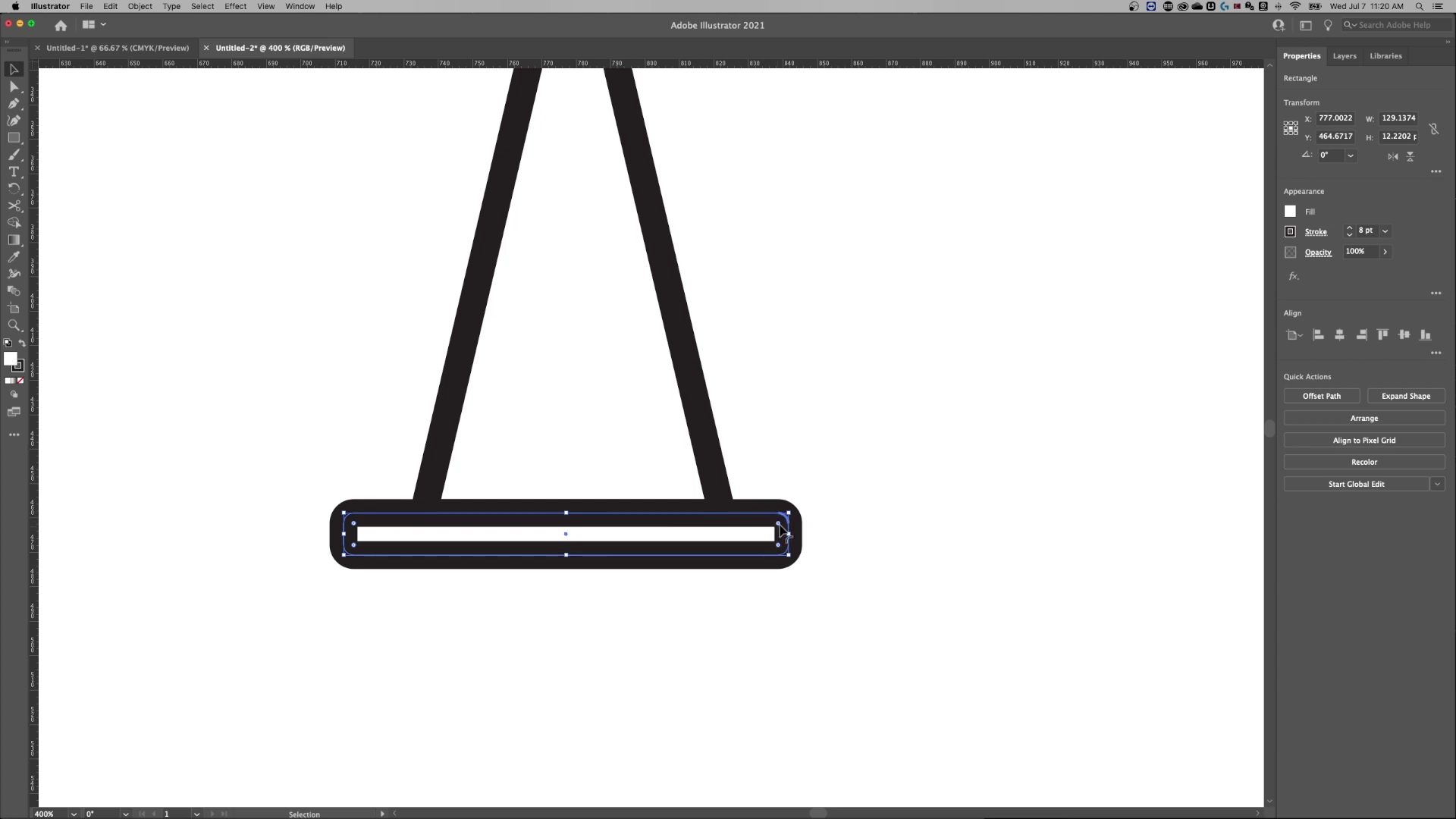
{"action": "left_click", "coordinate": [265, 6]}
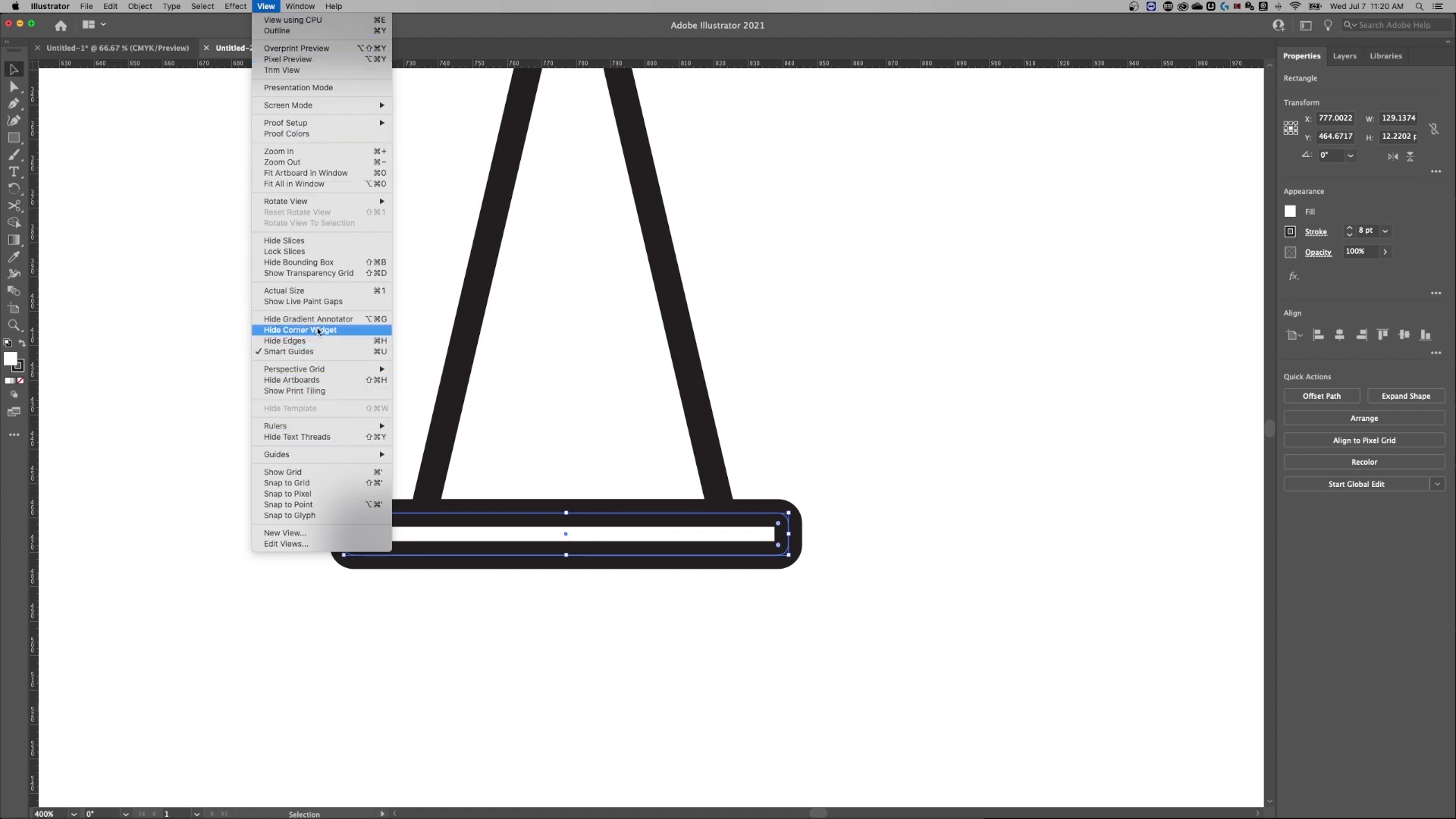
{"action": "left_click", "coordinate": [839, 449]}
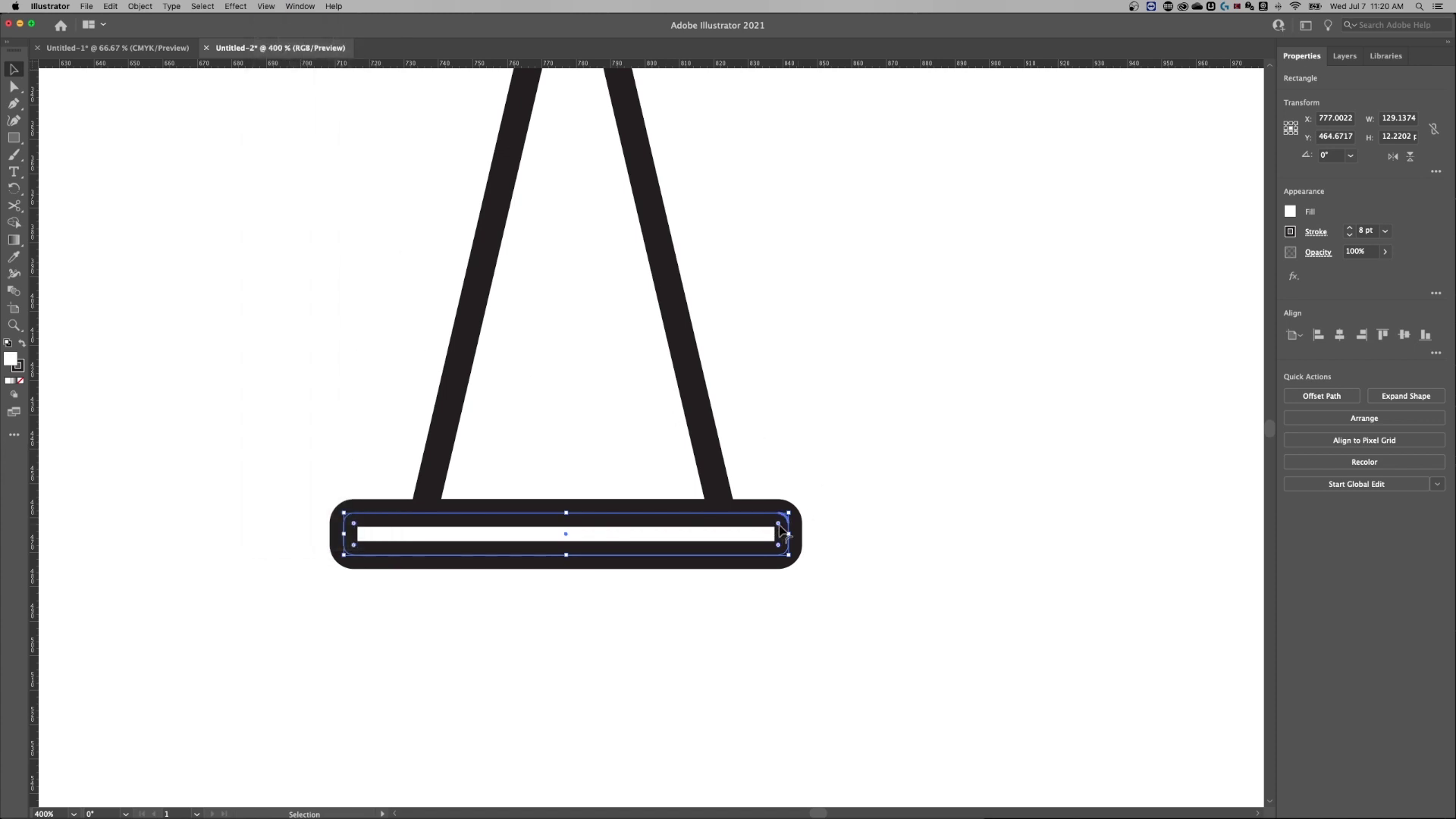
{"action": "left_click", "coordinate": [823, 476]}
Scale the cone up proportionally to about 103 × 175 px, keeping its bottom edge on the base.
{"action": "key", "text": "super+minus"}
{"action": "key", "text": "super+minus"}
{"action": "key", "text": "super+minus"}
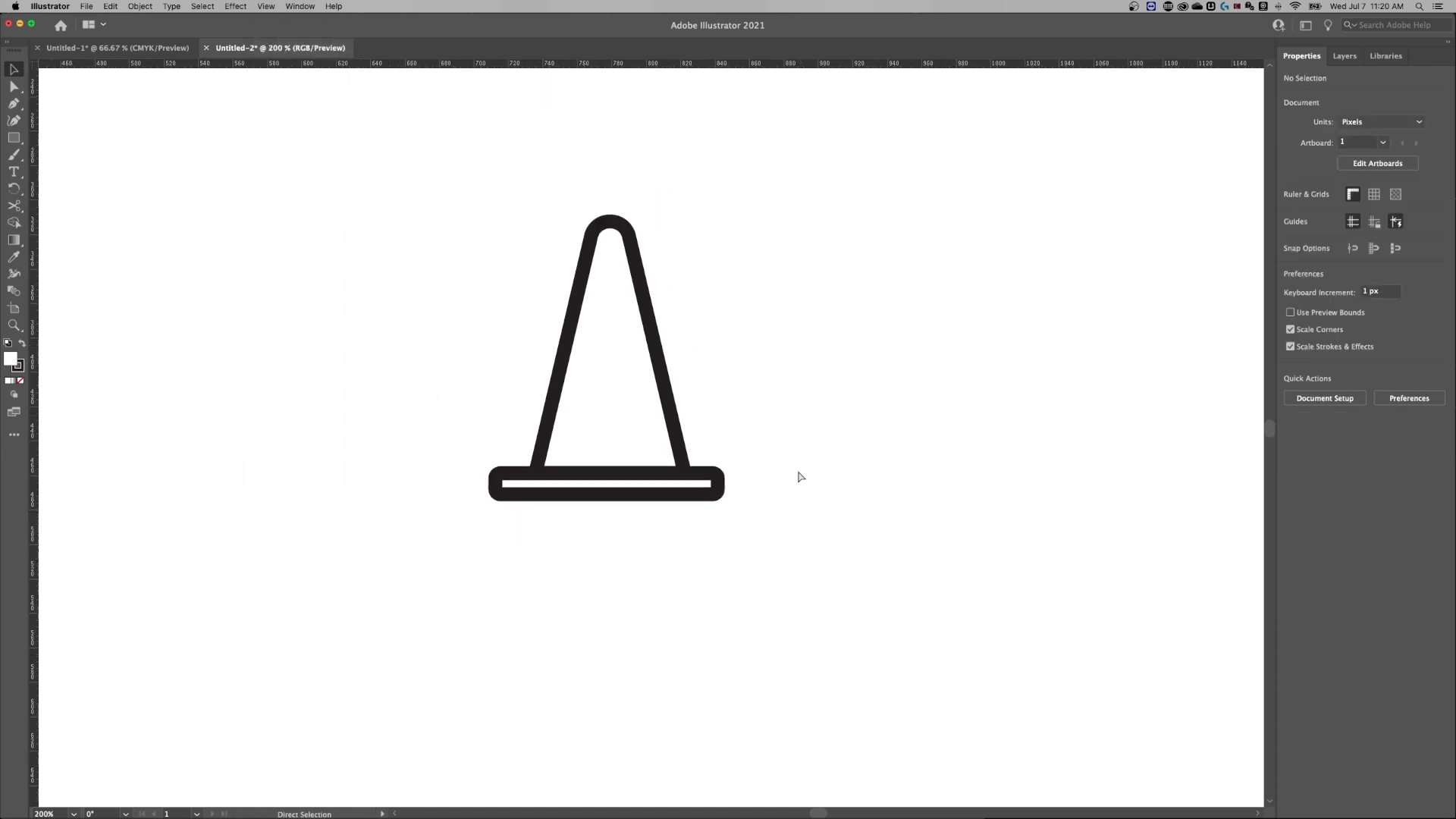
{"action": "left_click_drag", "start_coordinate": [767, 357], "coordinate": [801, 418]}
{"action": "left_click_drag", "start_coordinate": [794, 305], "coordinate": [584, 397]}
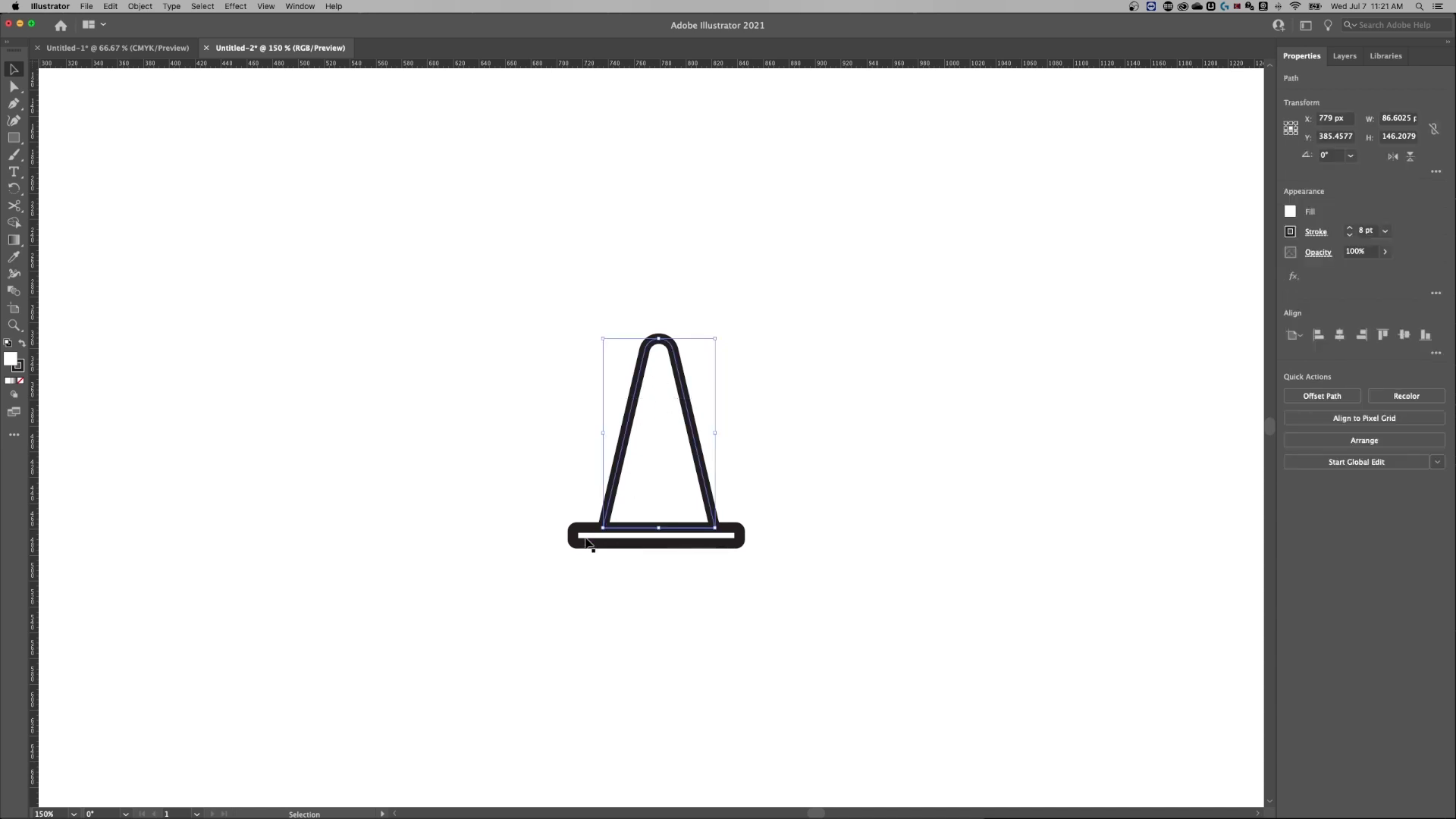
{"action": "left_click_drag", "start_coordinate": [659, 337], "coordinate": [659, 304]}
{"action": "left_click", "coordinate": [656, 559]}
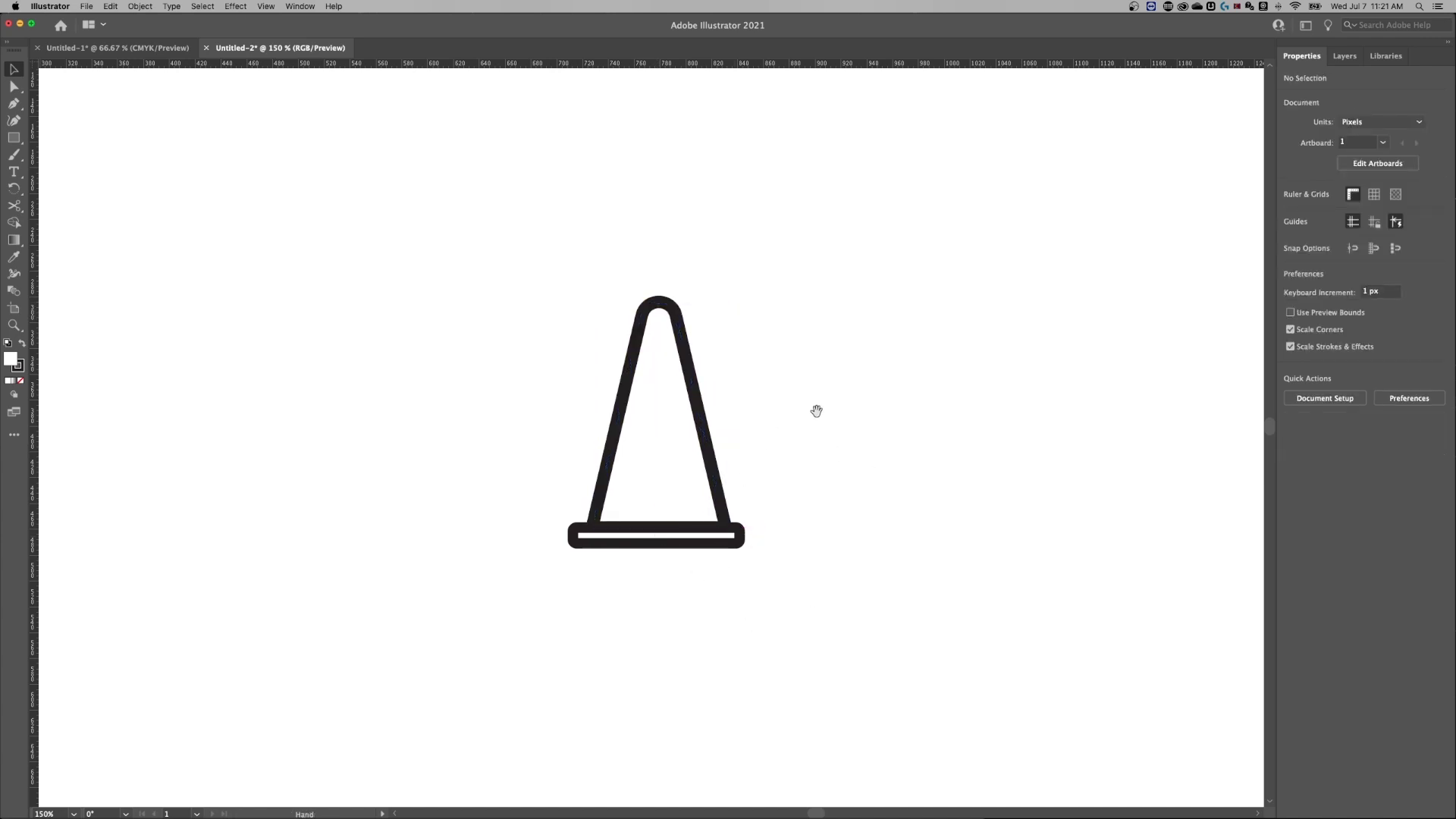
Align the cone and its base to each other on their horizontal centers.
{"action": "scroll", "coordinate": [816, 409], "scroll_direction": "up", "scroll_amount": 2}
{"action": "left_click_drag", "start_coordinate": [764, 356], "coordinate": [436, 644]}
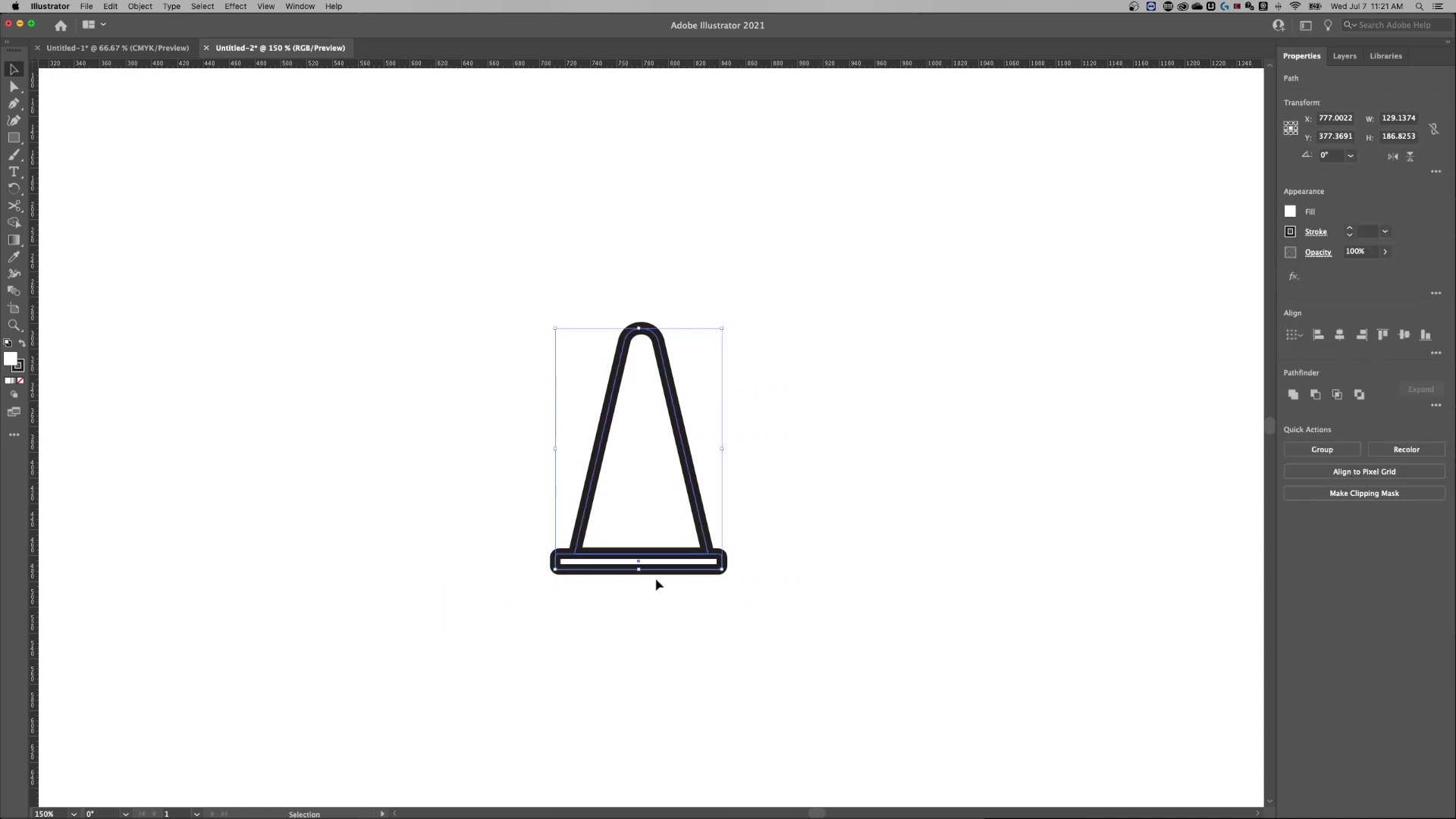
{"action": "left_click", "coordinate": [1339, 335]}
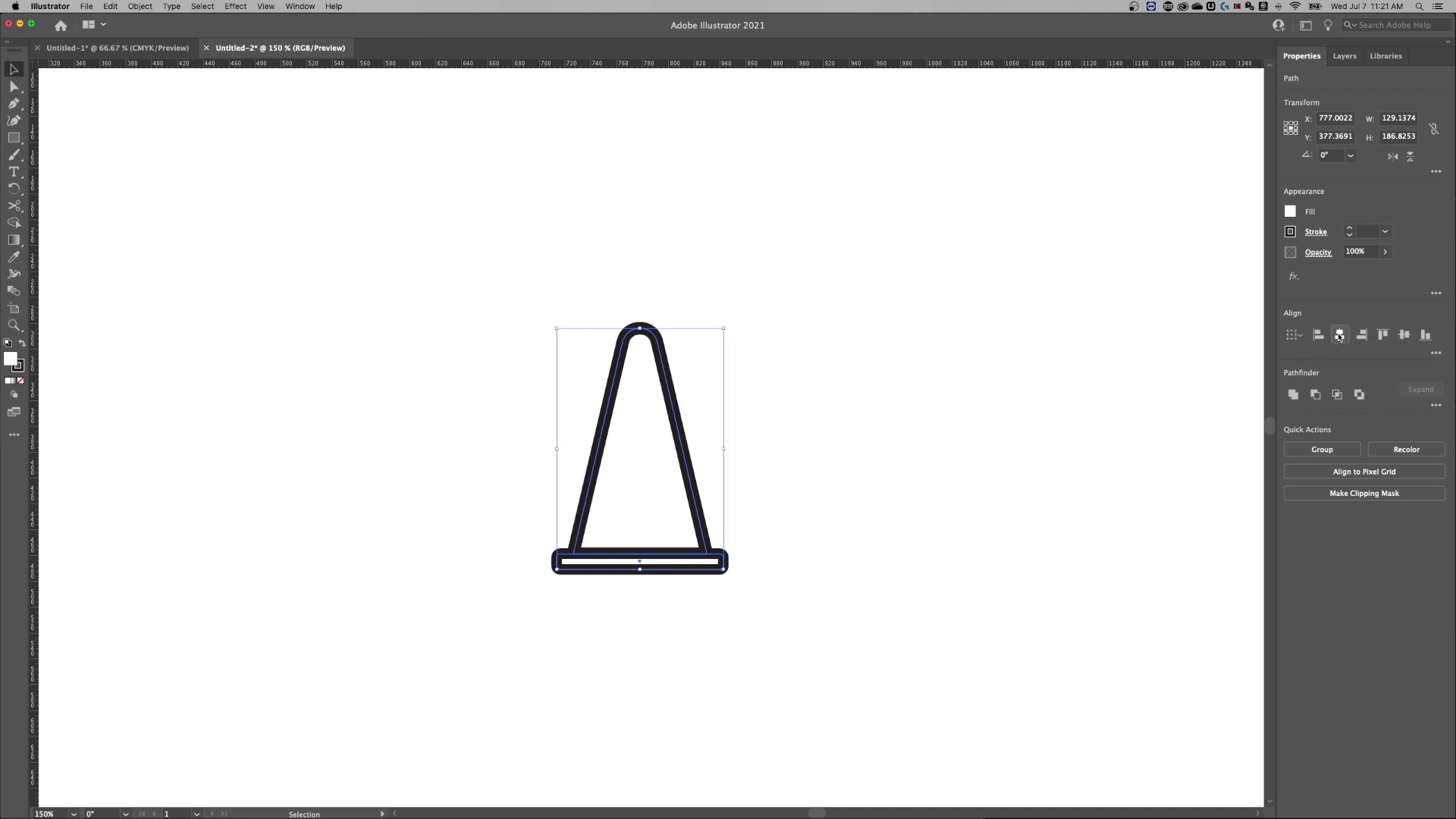
{"action": "left_click", "coordinate": [918, 555]}
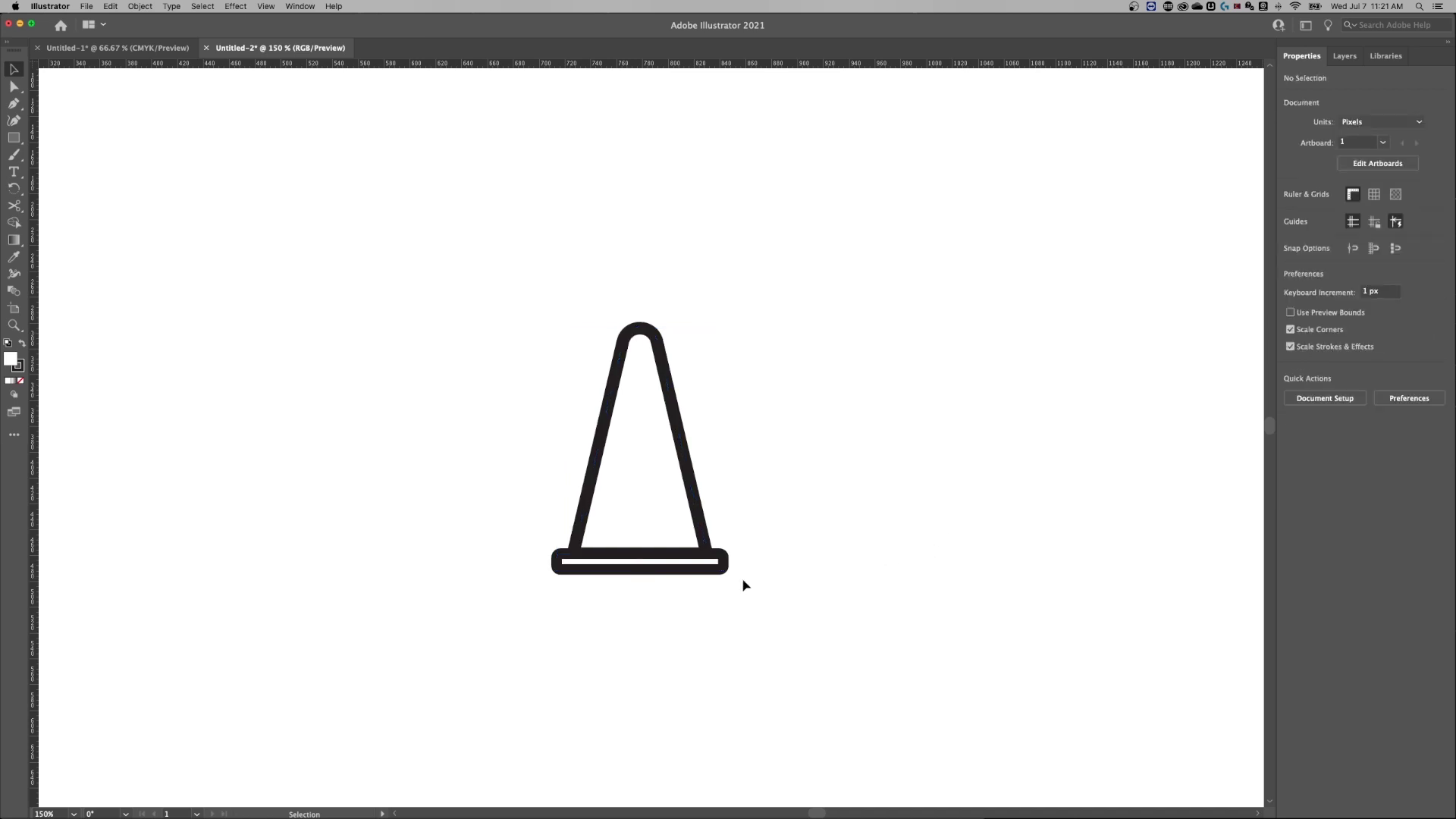
Try left and right alignment on the cone and base, and return them to horizontal center alignment.
{"action": "left_click", "coordinate": [647, 574]}
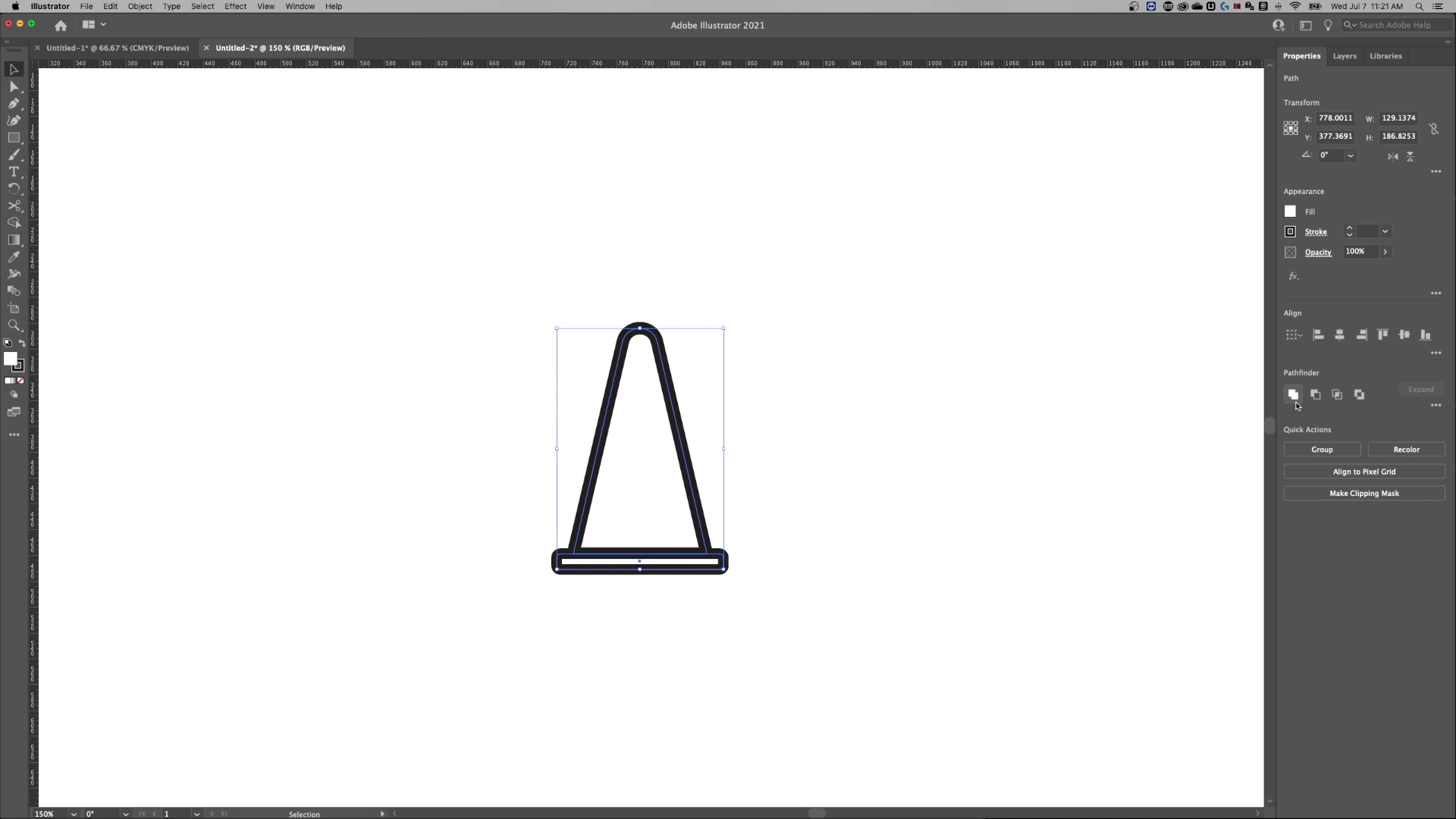
{"action": "left_click", "coordinate": [1321, 338]}
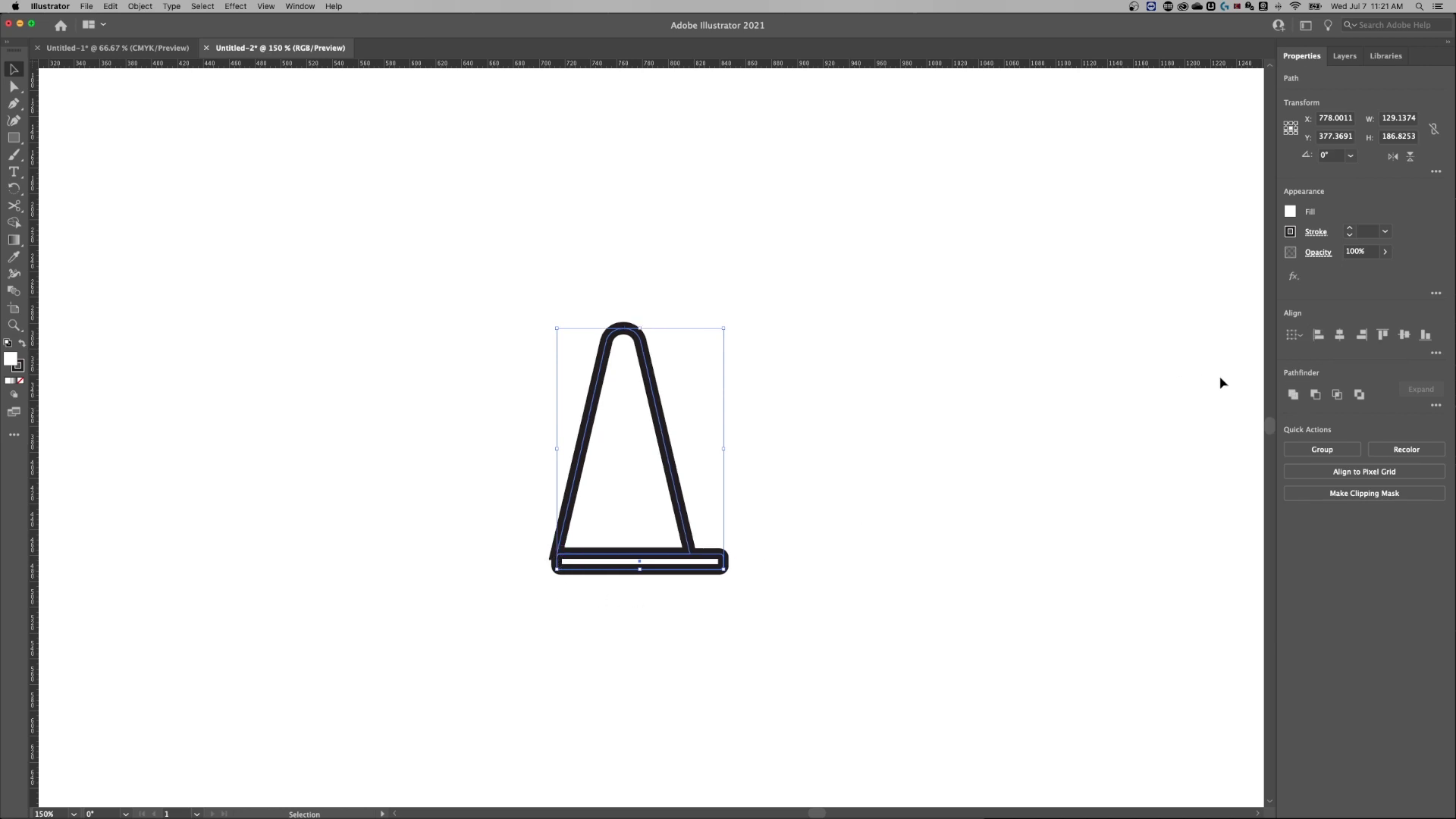
{"action": "left_click", "coordinate": [1362, 334]}
{"action": "left_click", "coordinate": [1339, 335]}
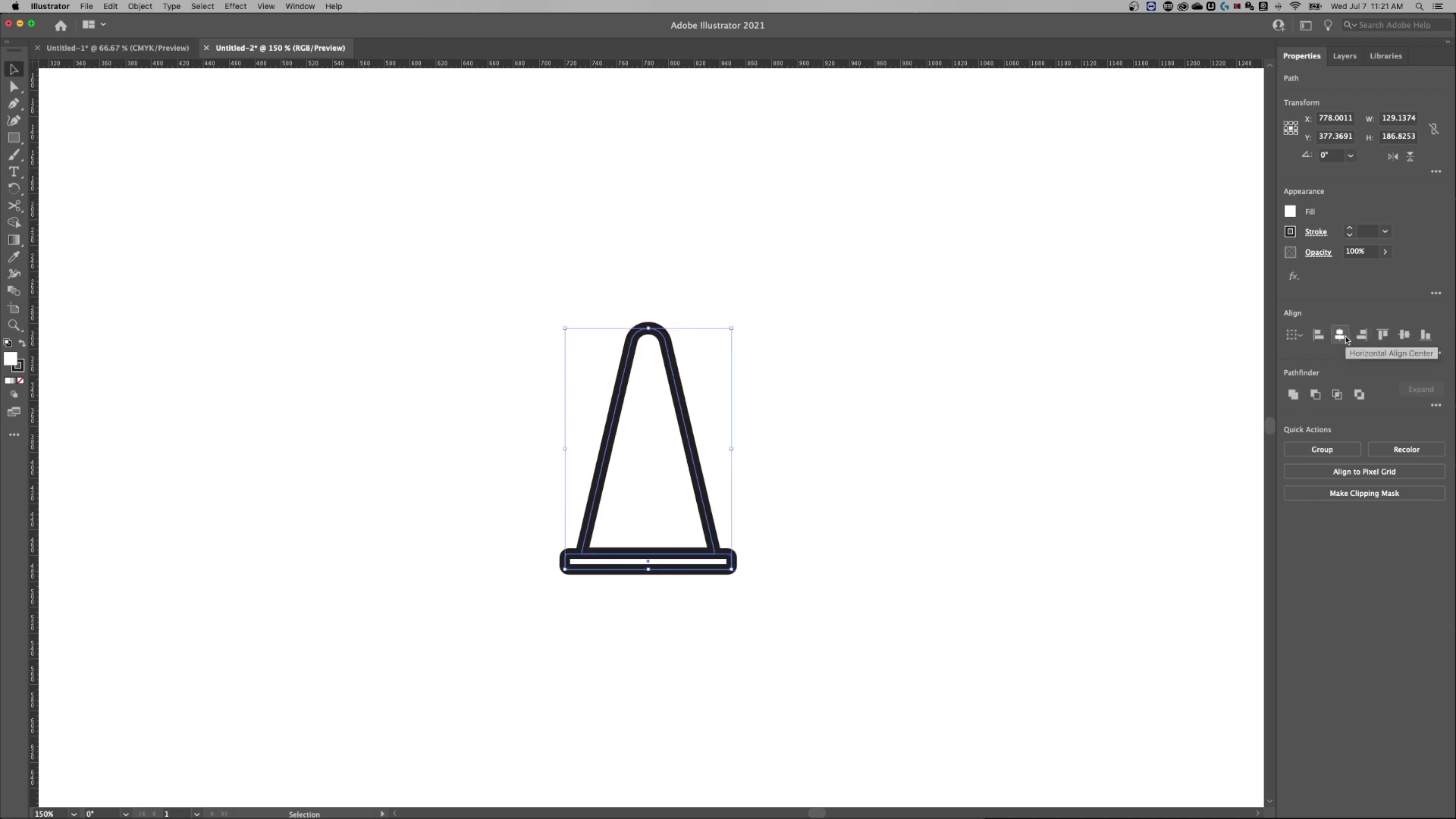
{"action": "left_click", "coordinate": [813, 564]}
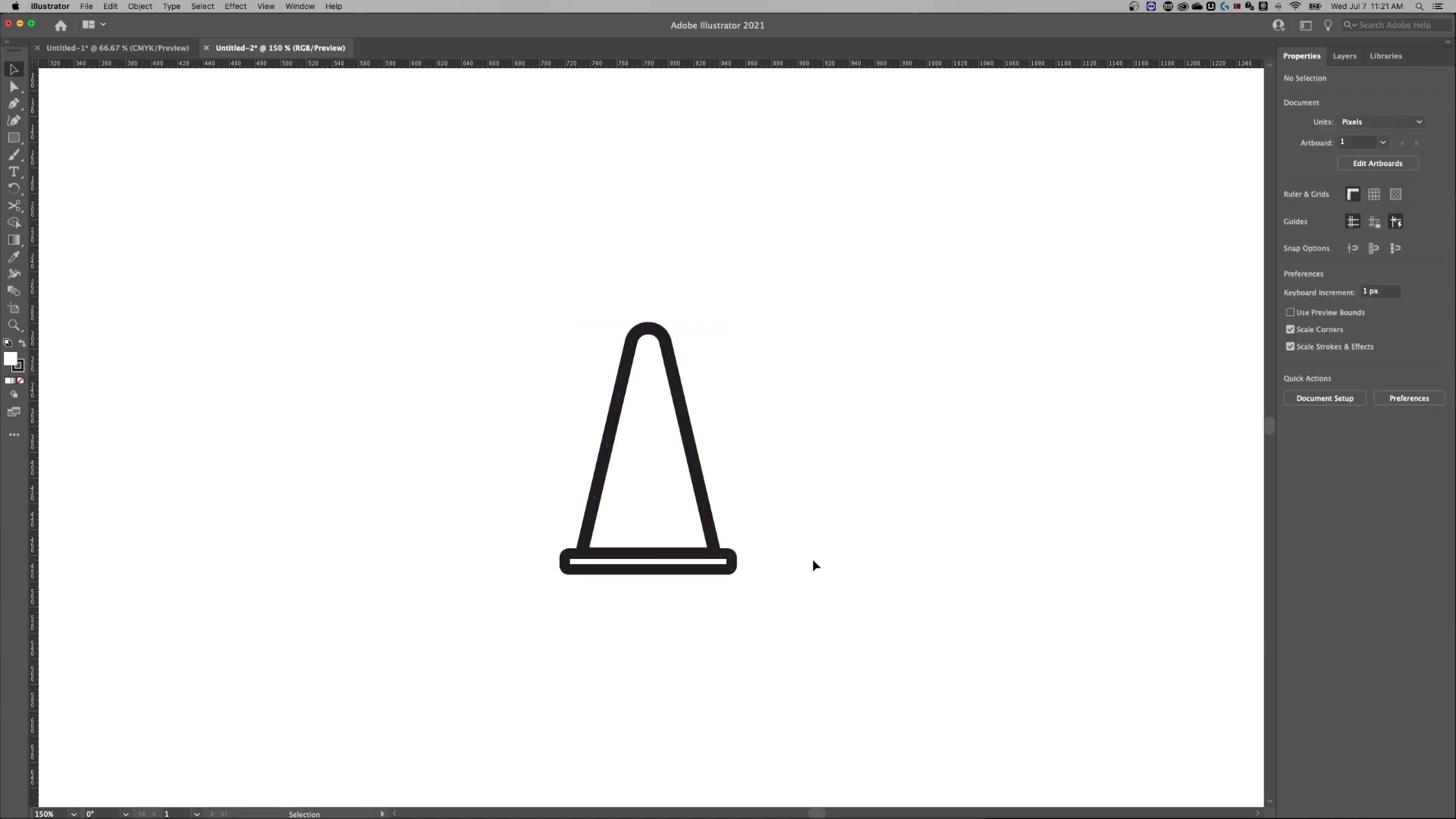
Draw a rectangle about 116 × 35 px across the upper half of the cone as a stripe band.
{"action": "key", "text": "super+equal"}
{"action": "key", "text": "super+equal"}
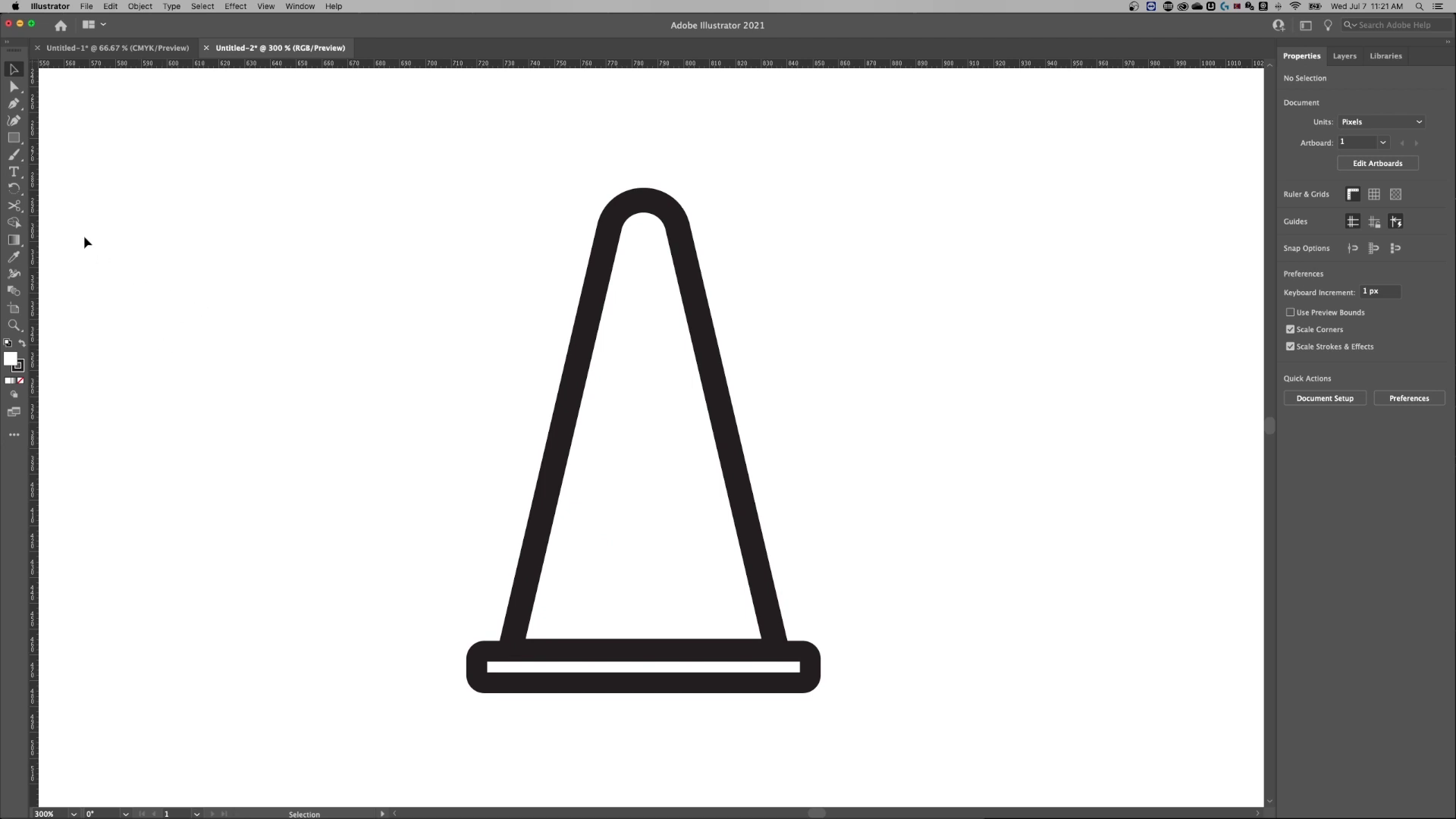
{"action": "key", "text": "m"}
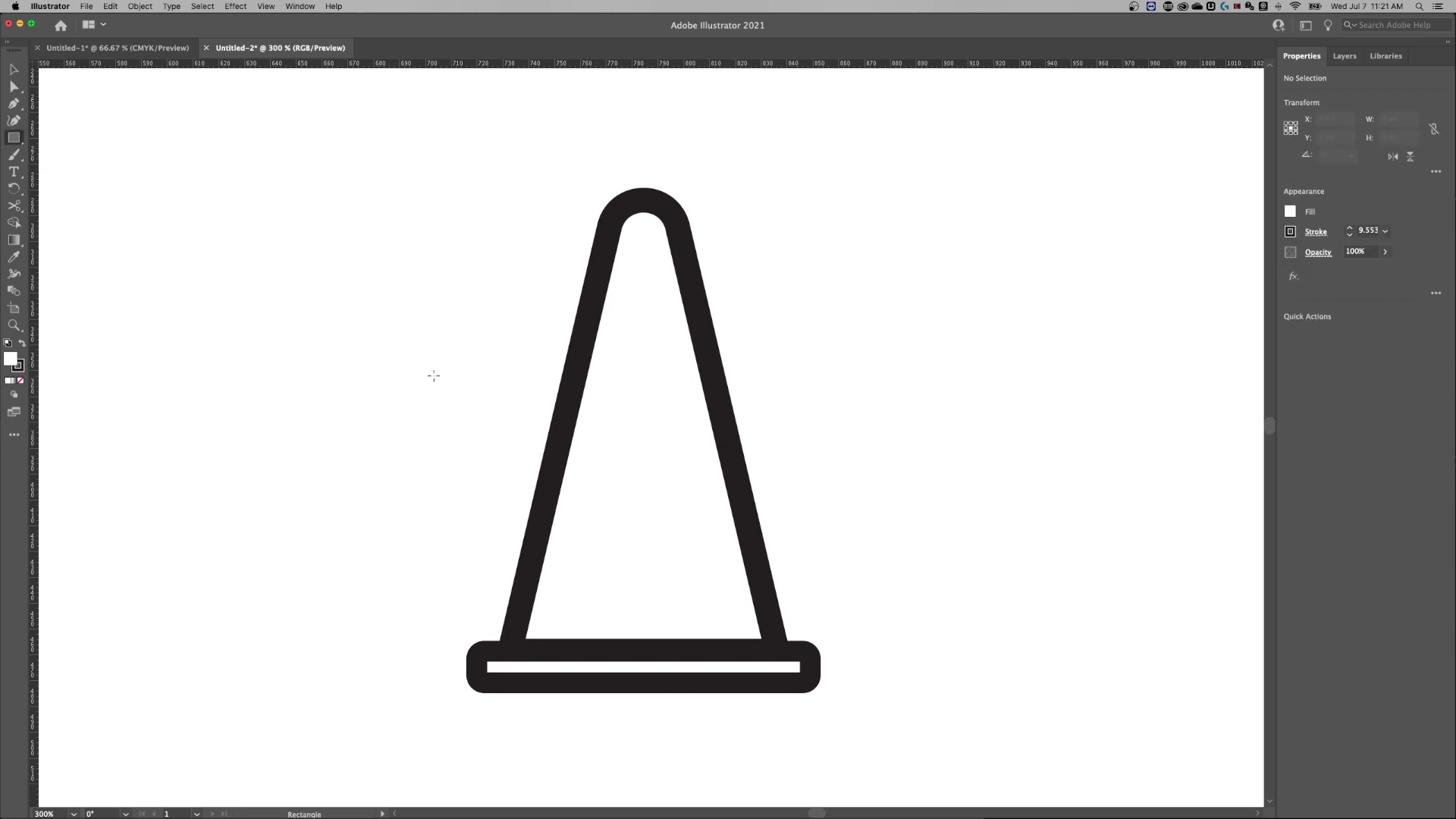
{"action": "left_click_drag", "start_coordinate": [496, 336], "coordinate": [796, 425]}
{"action": "key", "text": "v"}
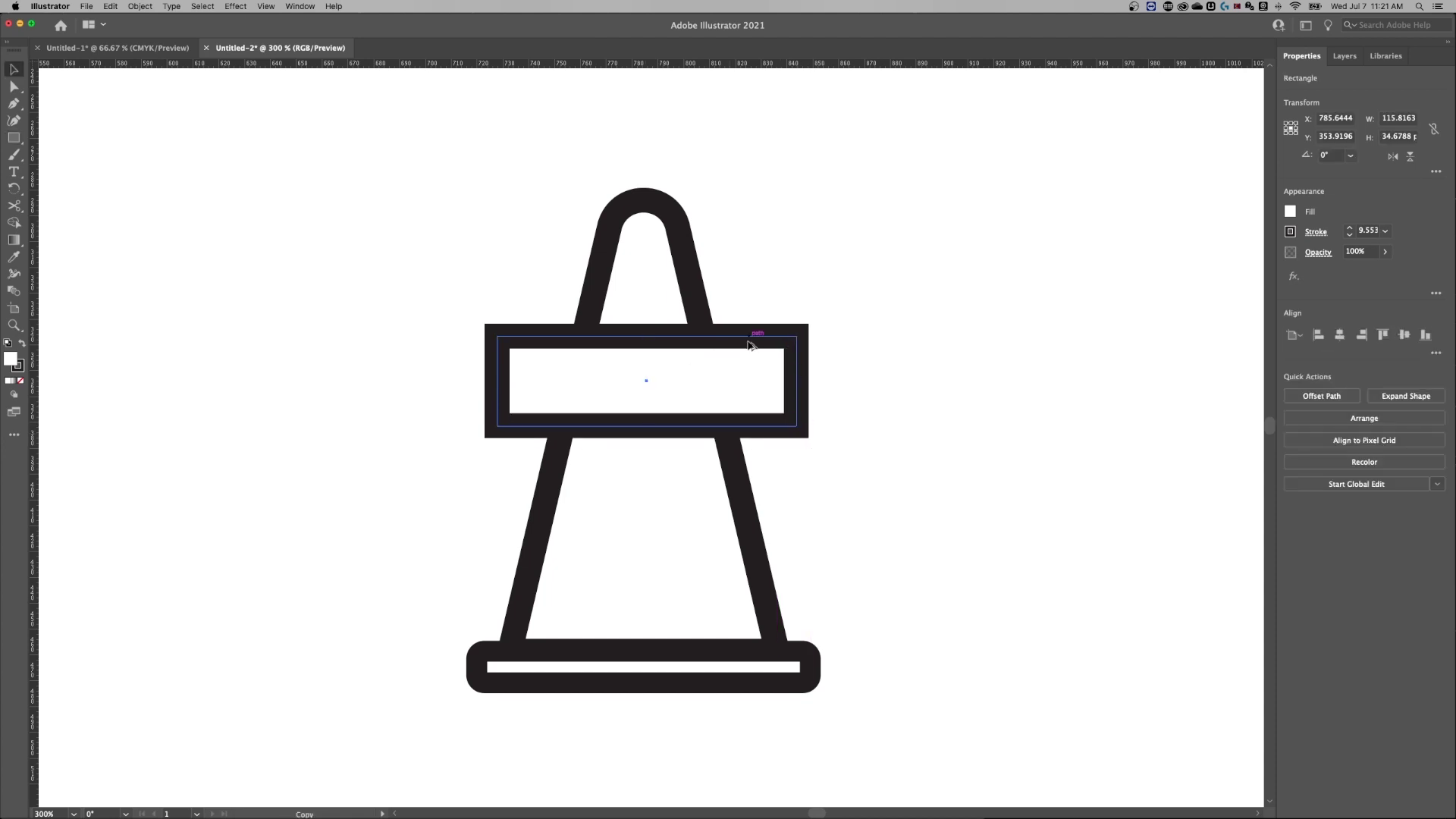
Duplicate the band straight down onto the lower part of the cone and shift both bands up, centered on the cone.
{"action": "left_click_drag", "start_coordinate": [749, 346], "coordinate": [744, 489]}
{"action": "left_click_drag", "start_coordinate": [747, 385], "coordinate": [737, 367]}
{"action": "left_click", "coordinate": [749, 536]}
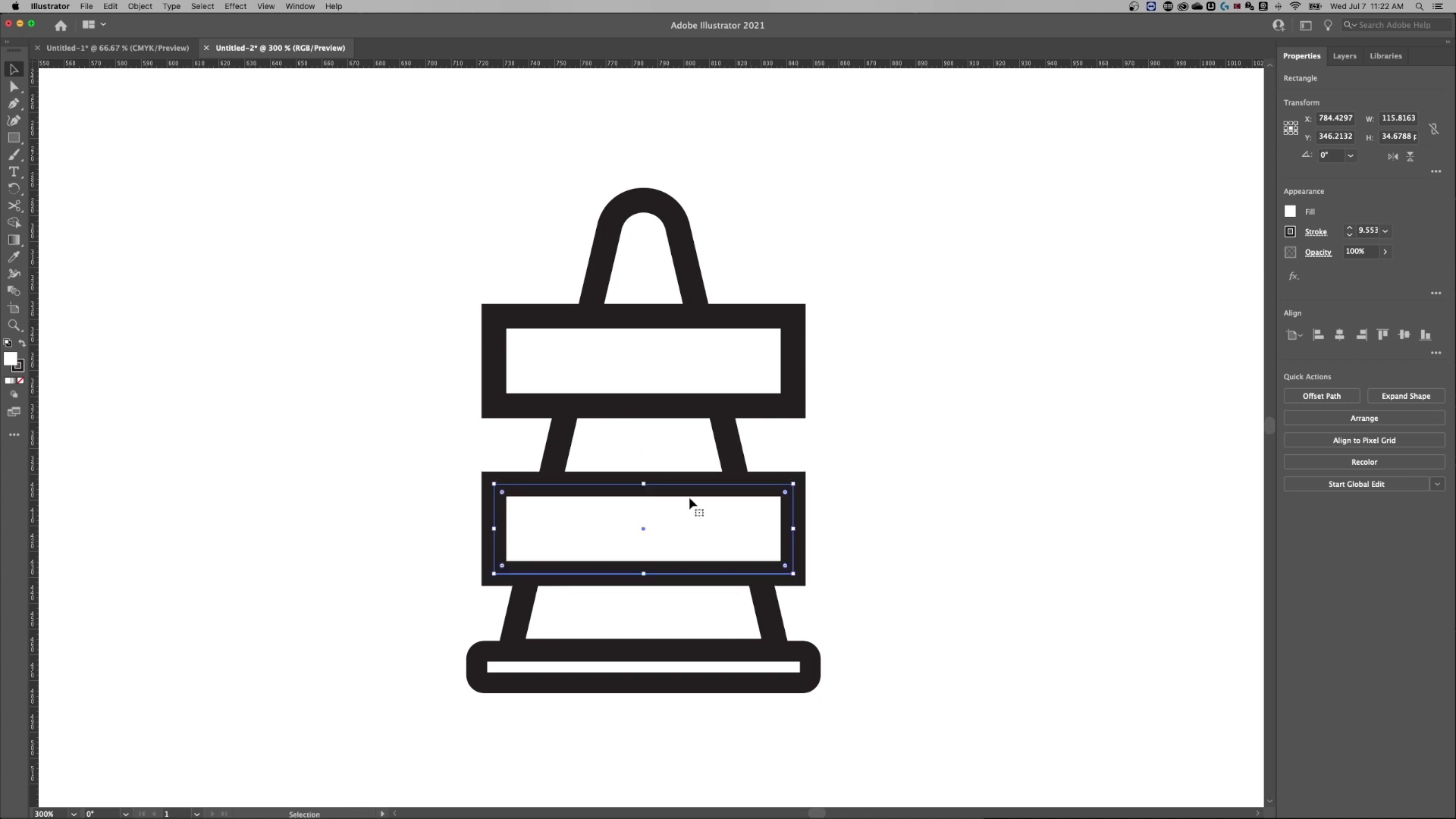
{"action": "left_click_drag", "start_coordinate": [718, 537], "coordinate": [714, 530]}
{"action": "left_click_drag", "start_coordinate": [721, 374], "coordinate": [718, 359]}
{"action": "left_click_drag", "start_coordinate": [709, 519], "coordinate": [712, 510]}
Select the cone, base and both bands together and remove their fill.
{"action": "left_click_drag", "start_coordinate": [1023, 174], "coordinate": [367, 731]}
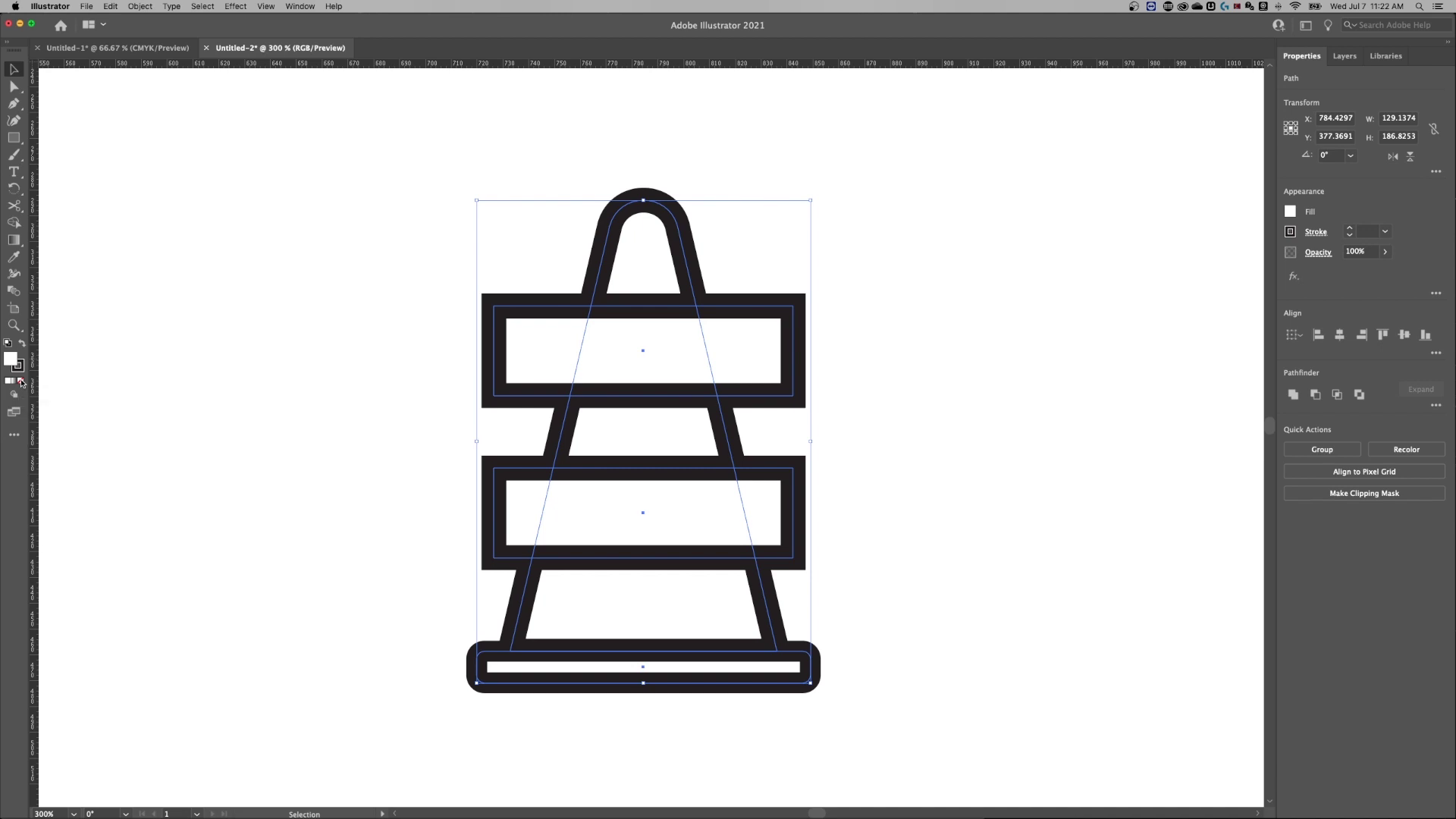
{"action": "left_click", "coordinate": [22, 383]}
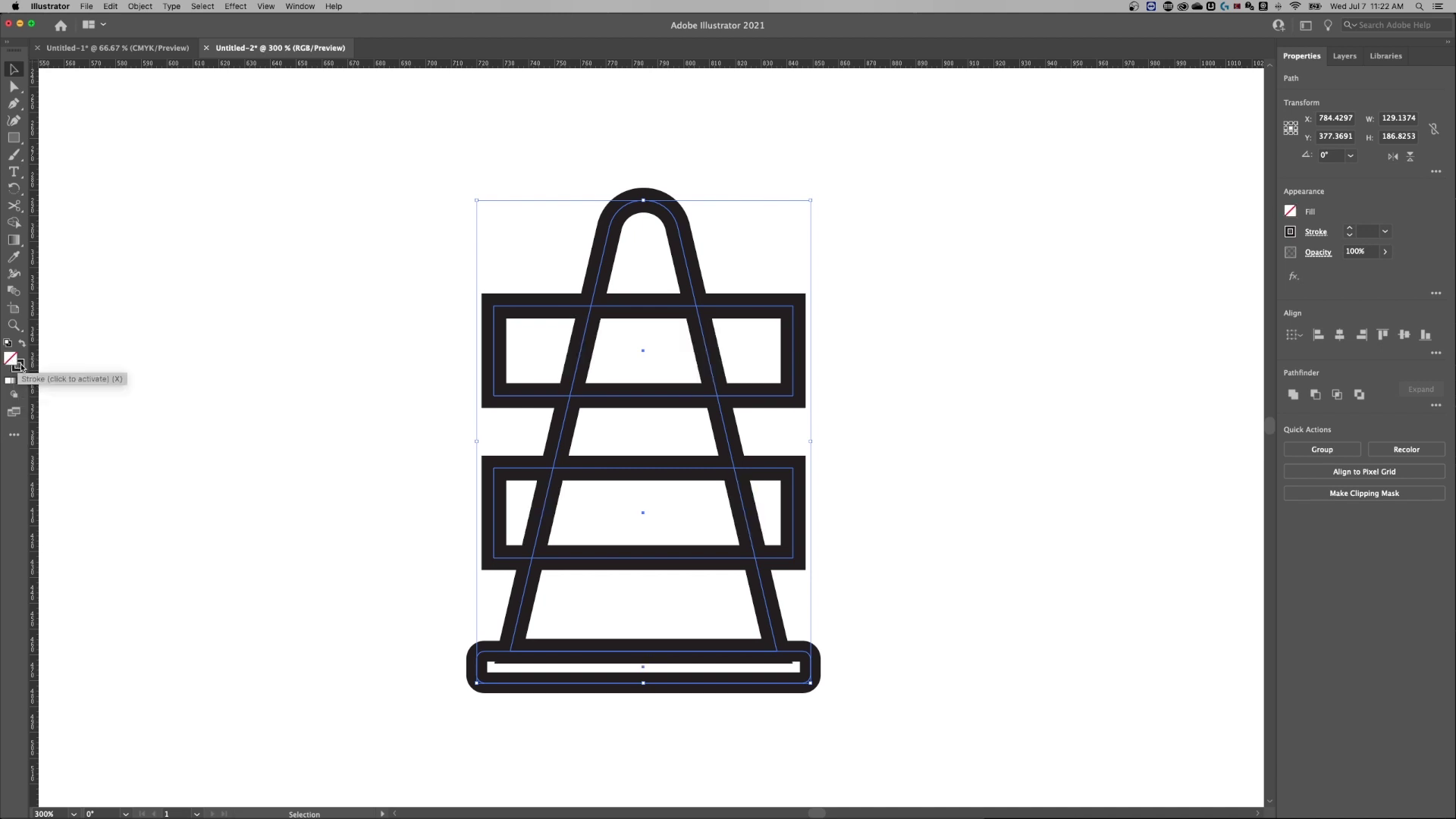
Try removing the stroke from all selected shapes, undo it, and make the fill the active color attribute again.
{"action": "left_click", "coordinate": [17, 365]}
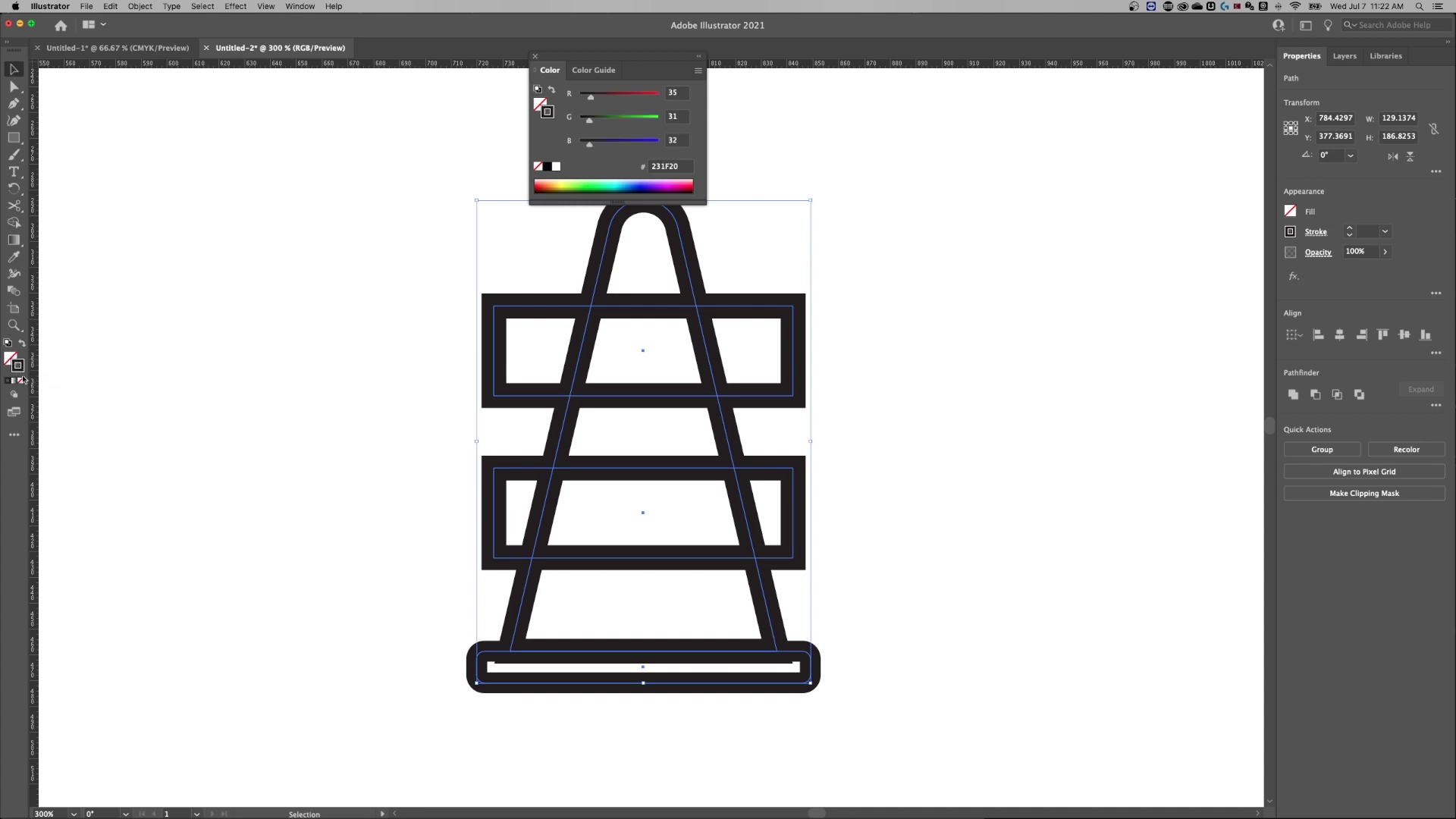
{"action": "left_click", "coordinate": [23, 381]}
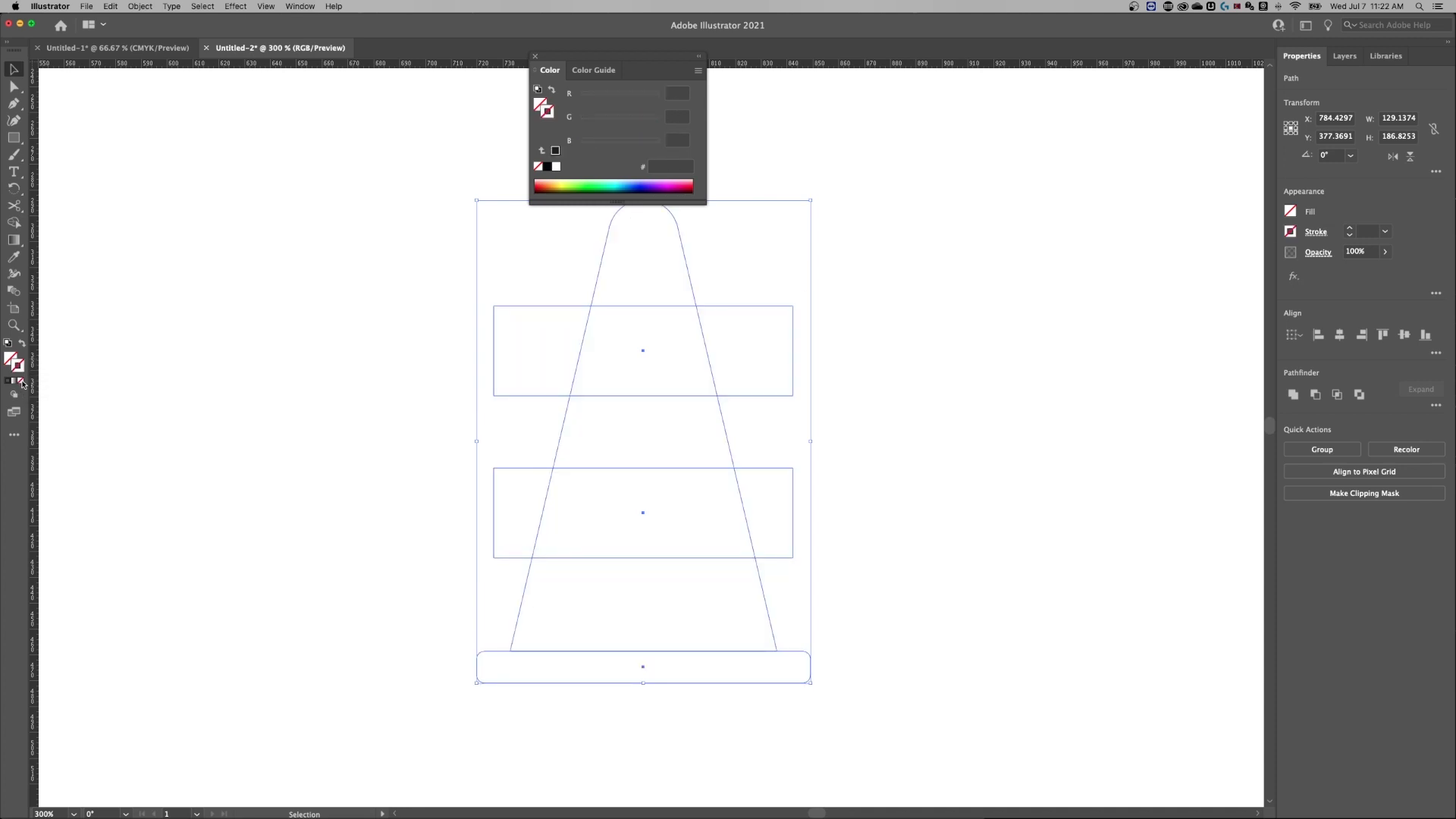
{"action": "key", "text": "super+z"}
{"action": "left_click", "coordinate": [17, 363]}
{"action": "left_click", "coordinate": [20, 370]}
{"action": "key", "text": "x"}
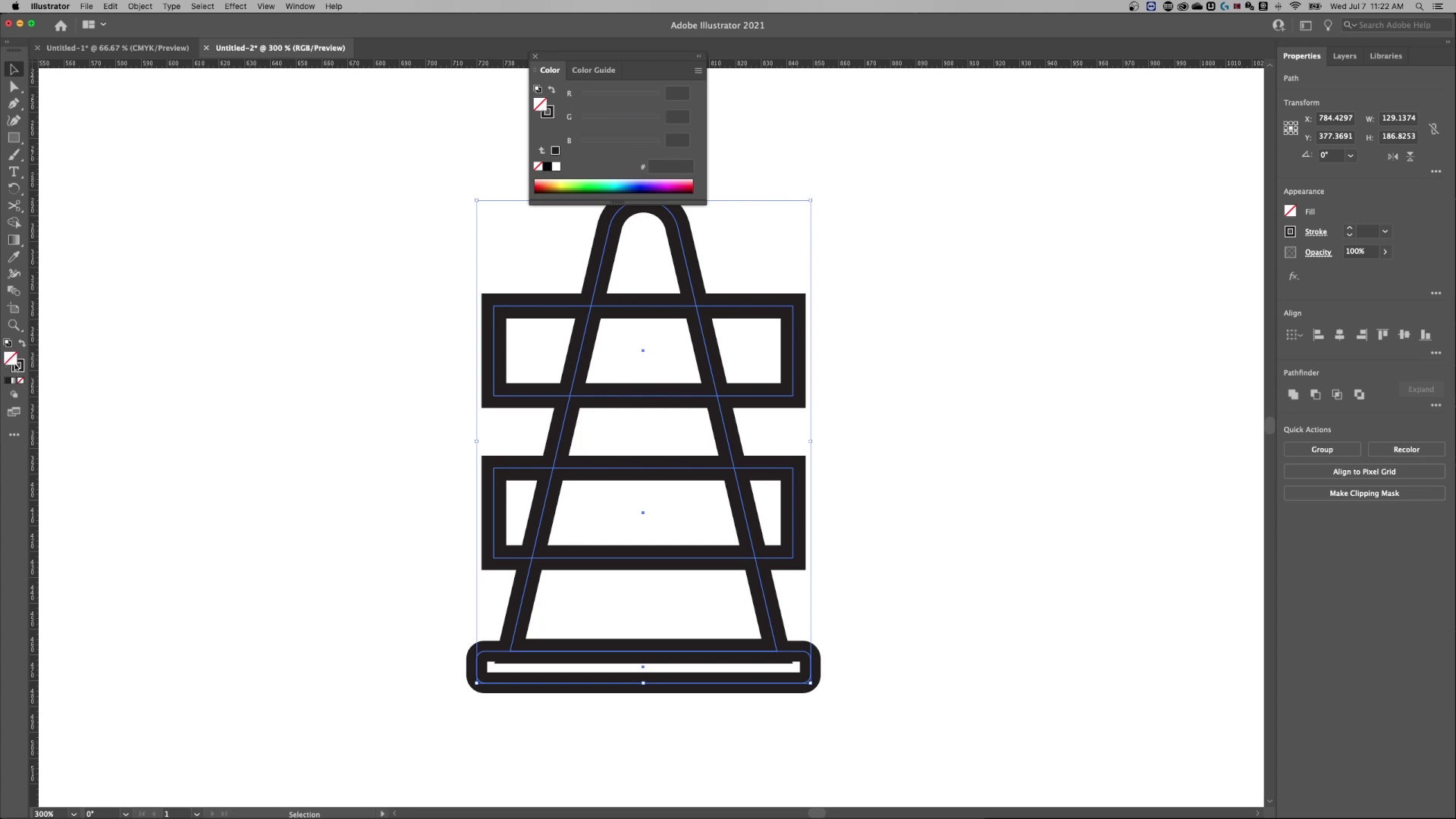
{"action": "left_click", "coordinate": [536, 59]}
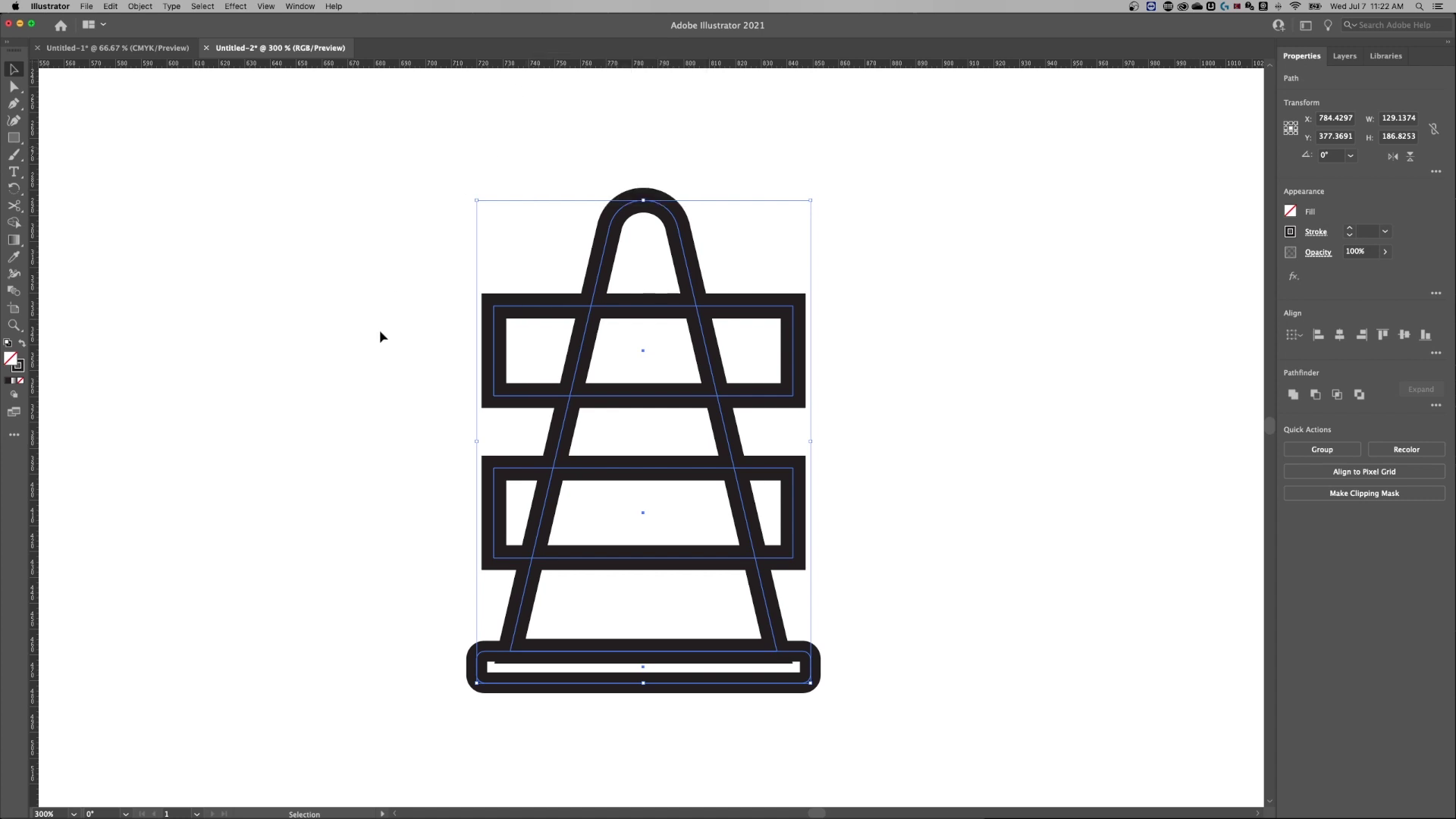
Reset the cone outline's stroke weight to match the base's 8 pt outline, after checking its Scale Strokes & Effects option.
{"action": "scroll", "coordinate": [902, 536], "scroll_direction": "down", "scroll_amount": 1}
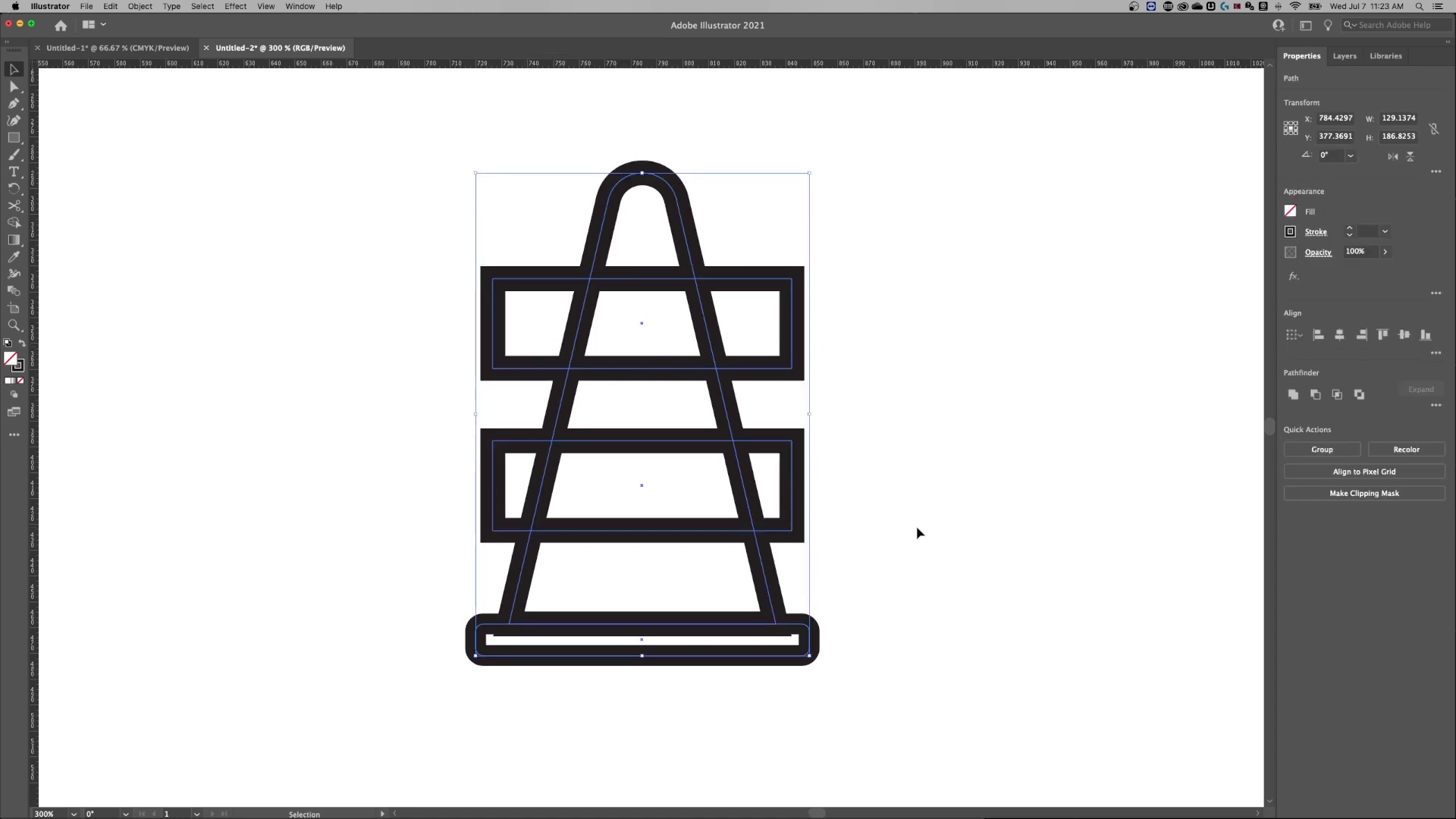
{"action": "left_click", "coordinate": [915, 535]}
{"action": "left_click", "coordinate": [771, 582]}
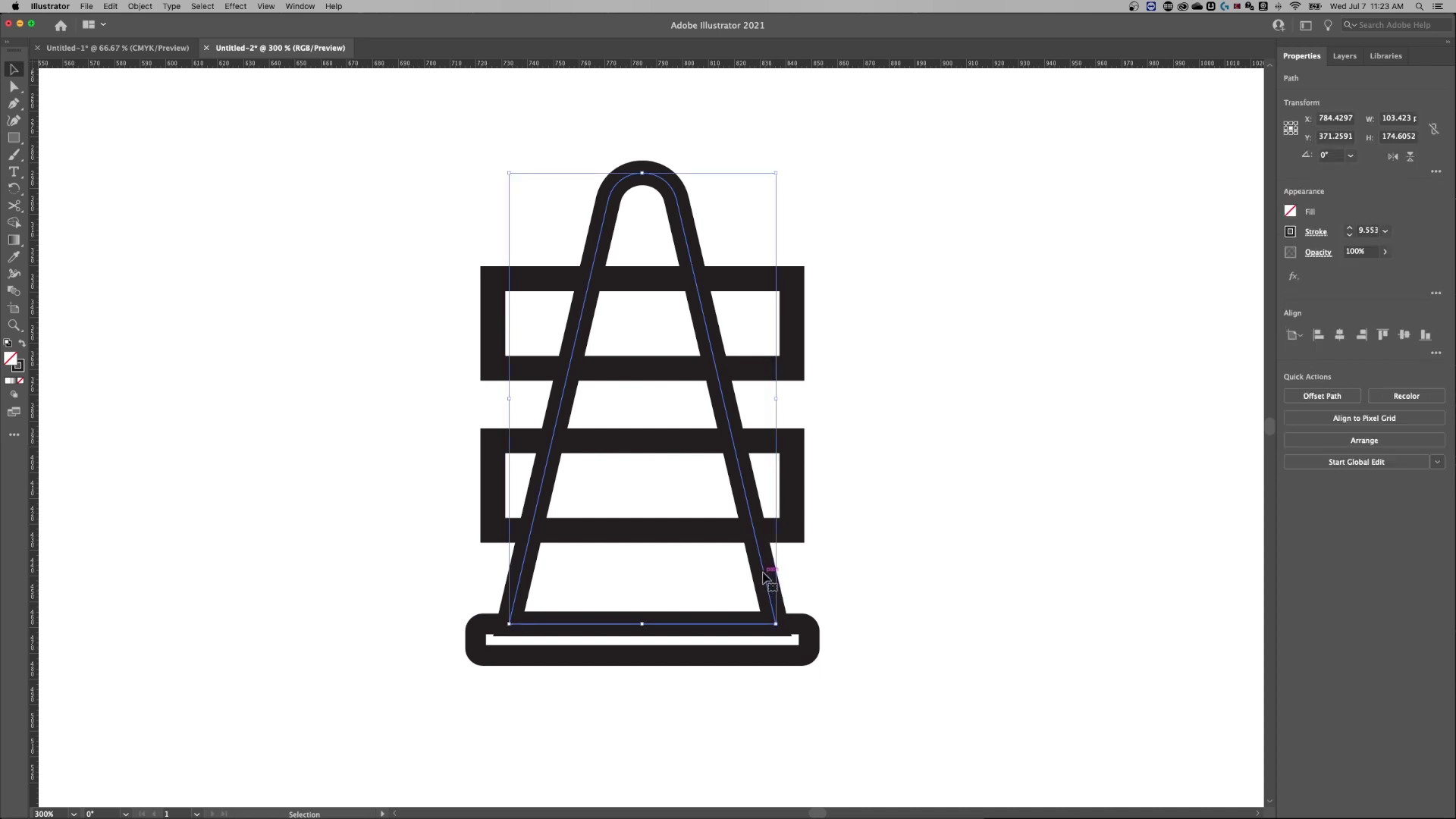
{"action": "scroll", "coordinate": [759, 570], "scroll_direction": "up", "scroll_amount": 1}
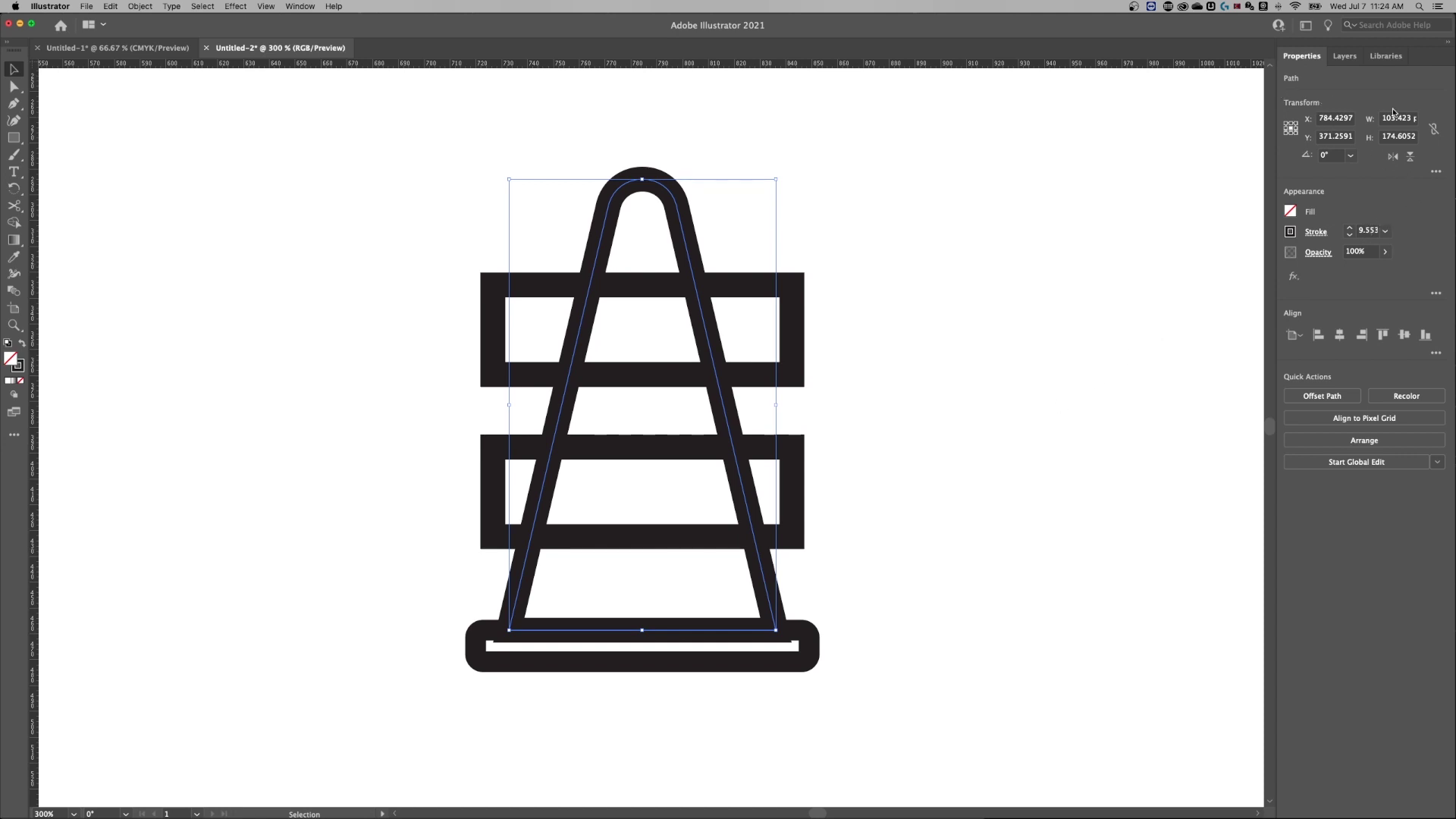
{"action": "left_click", "coordinate": [1436, 175]}
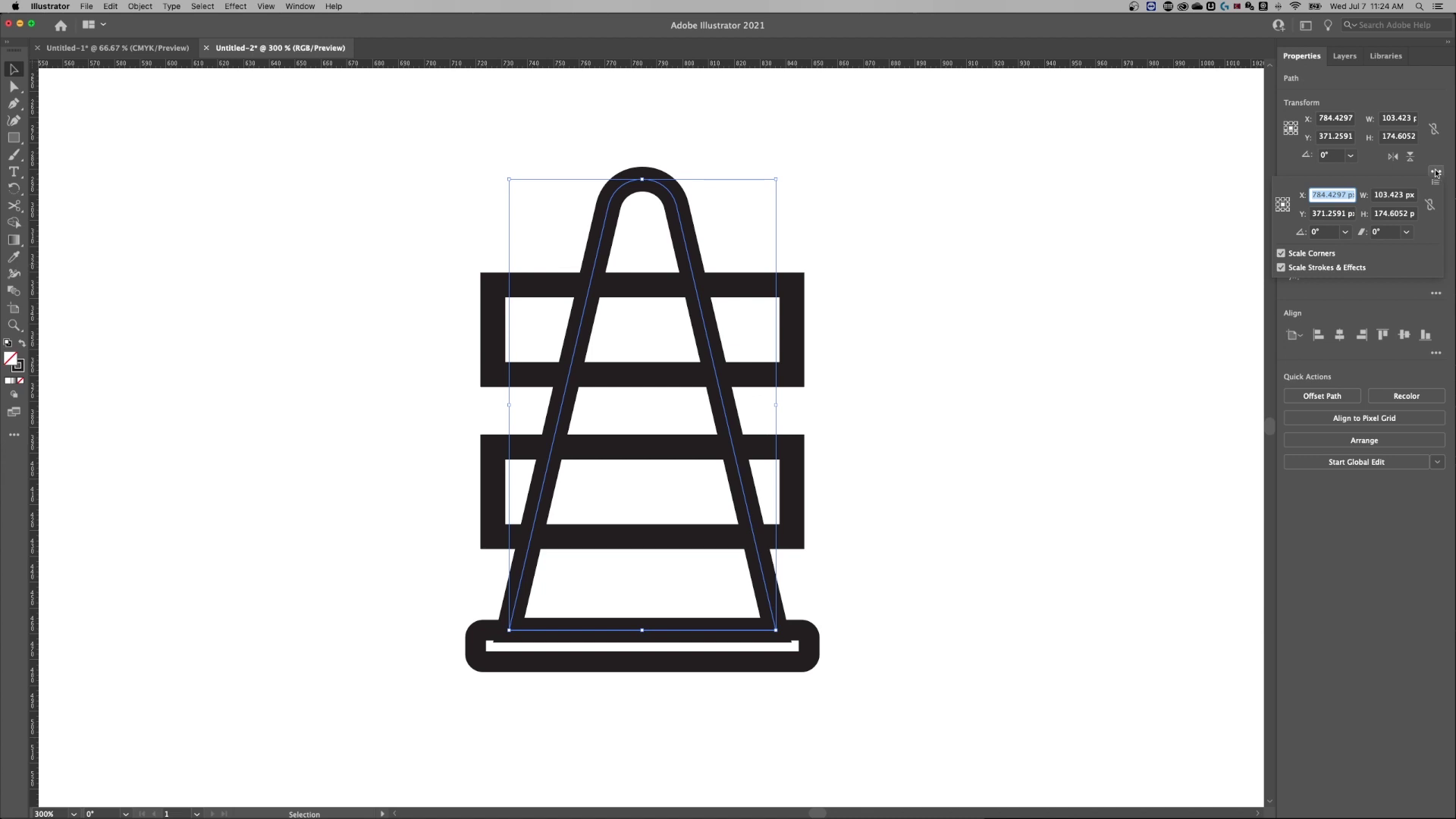
{"action": "left_click", "coordinate": [1347, 270]}
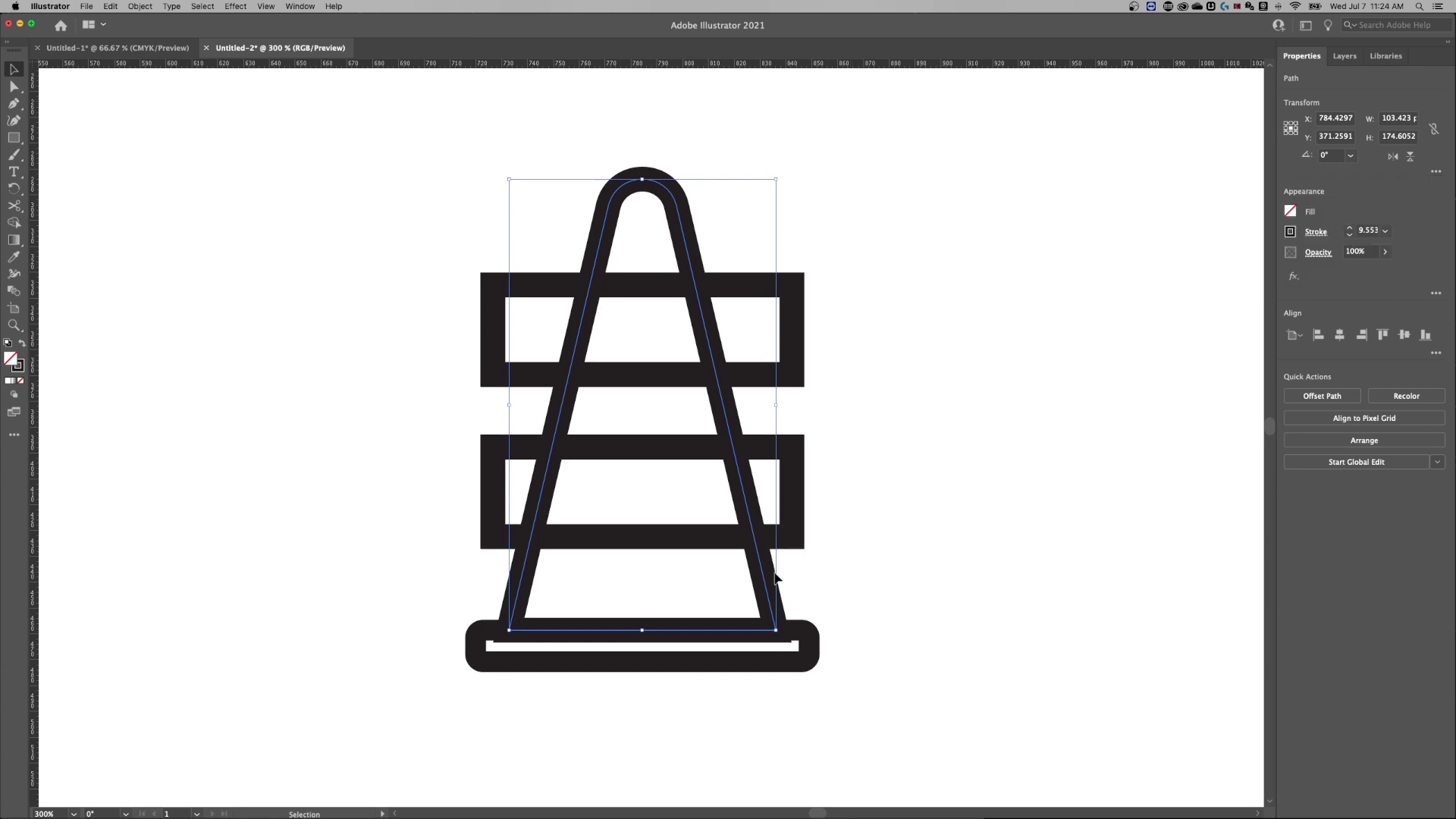
{"action": "left_click", "coordinate": [1368, 232]}
{"action": "type", "text": "10"}
{"action": "key", "text": "Return"}
{"action": "left_click", "coordinate": [373, 398]}
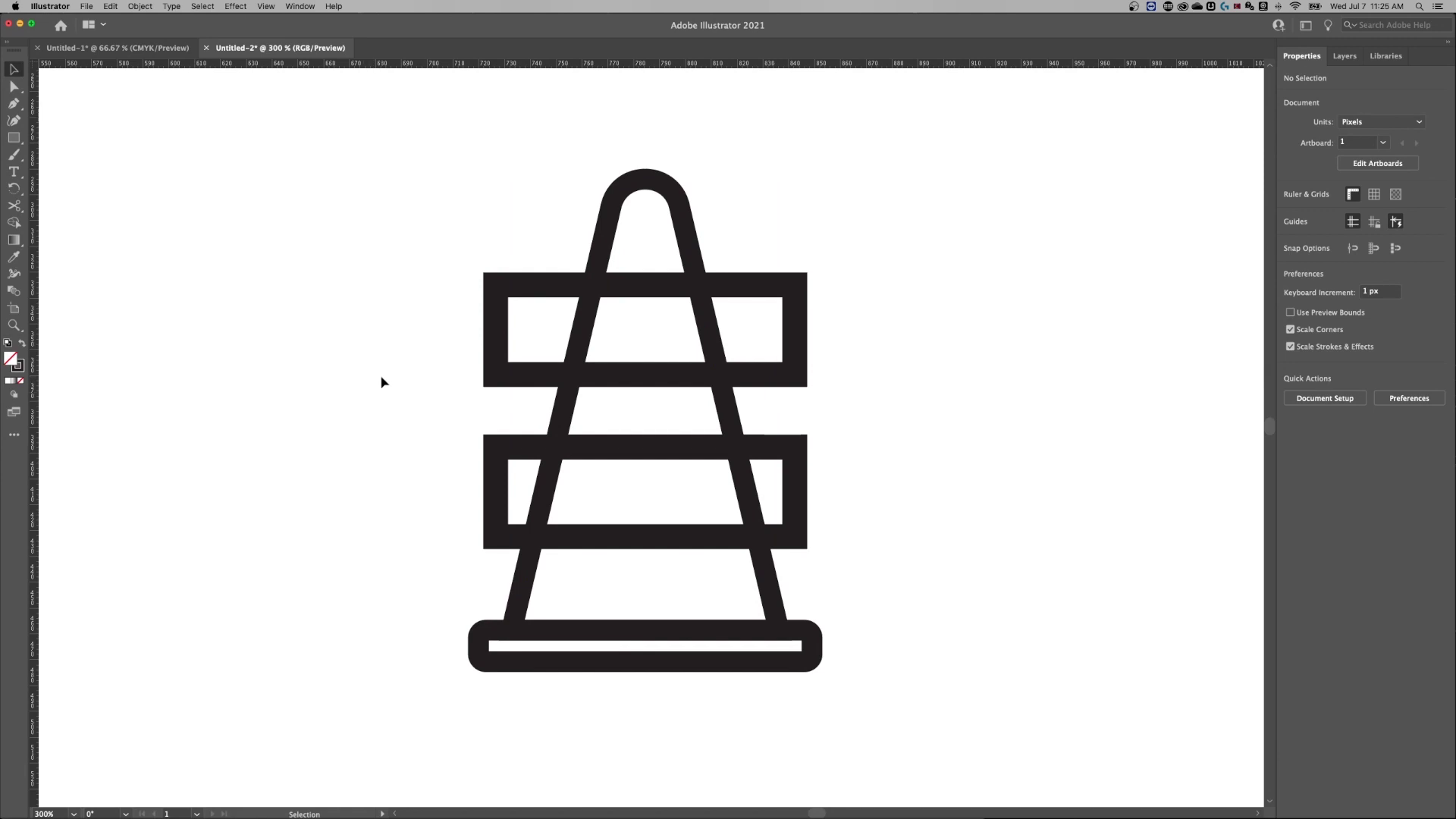
Try deleting the upper band's right side segment with the Direct Selection tool, and undo the deletions.
{"action": "left_click", "coordinate": [13, 88]}
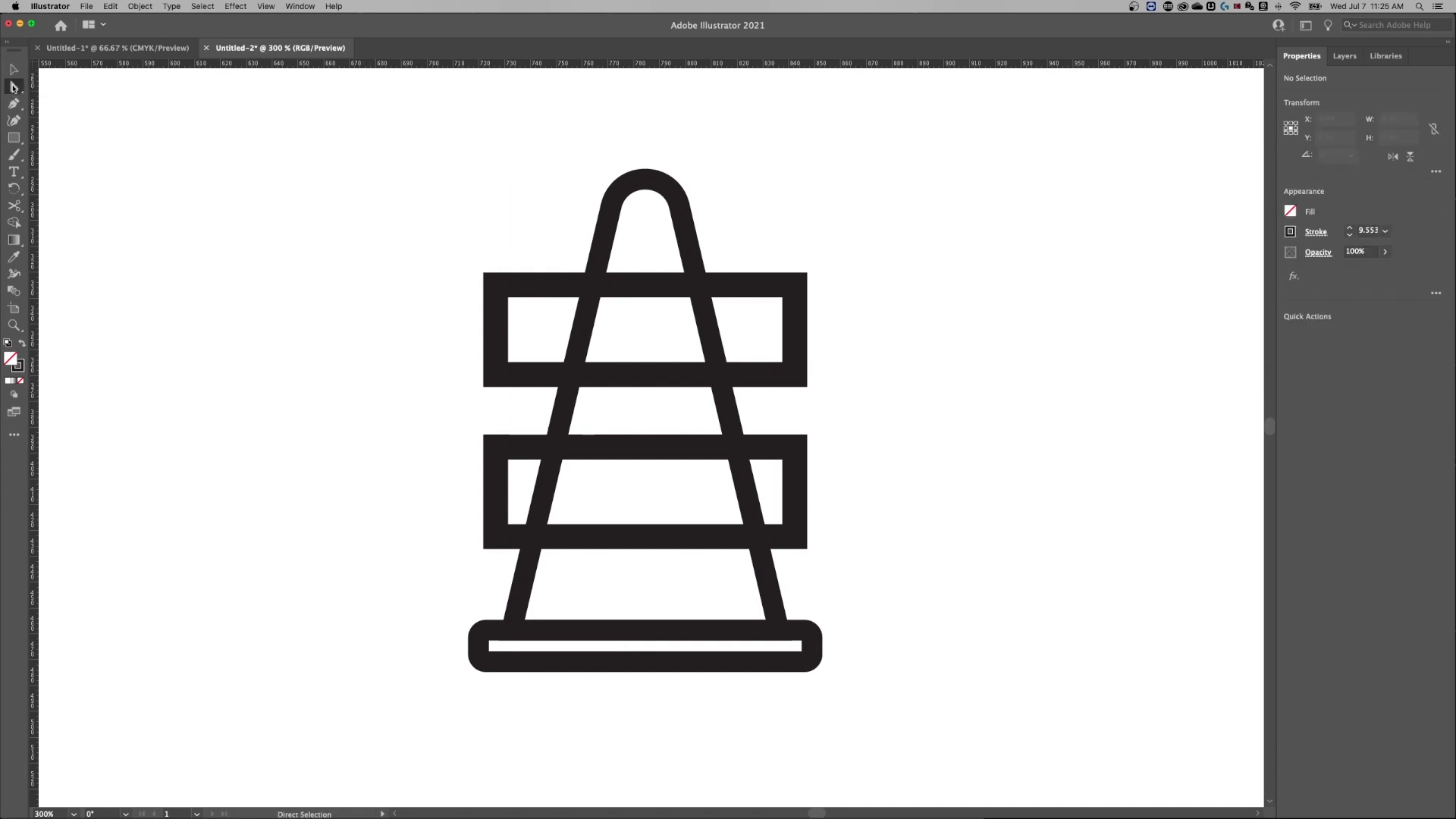
{"action": "left_click", "coordinate": [497, 327]}
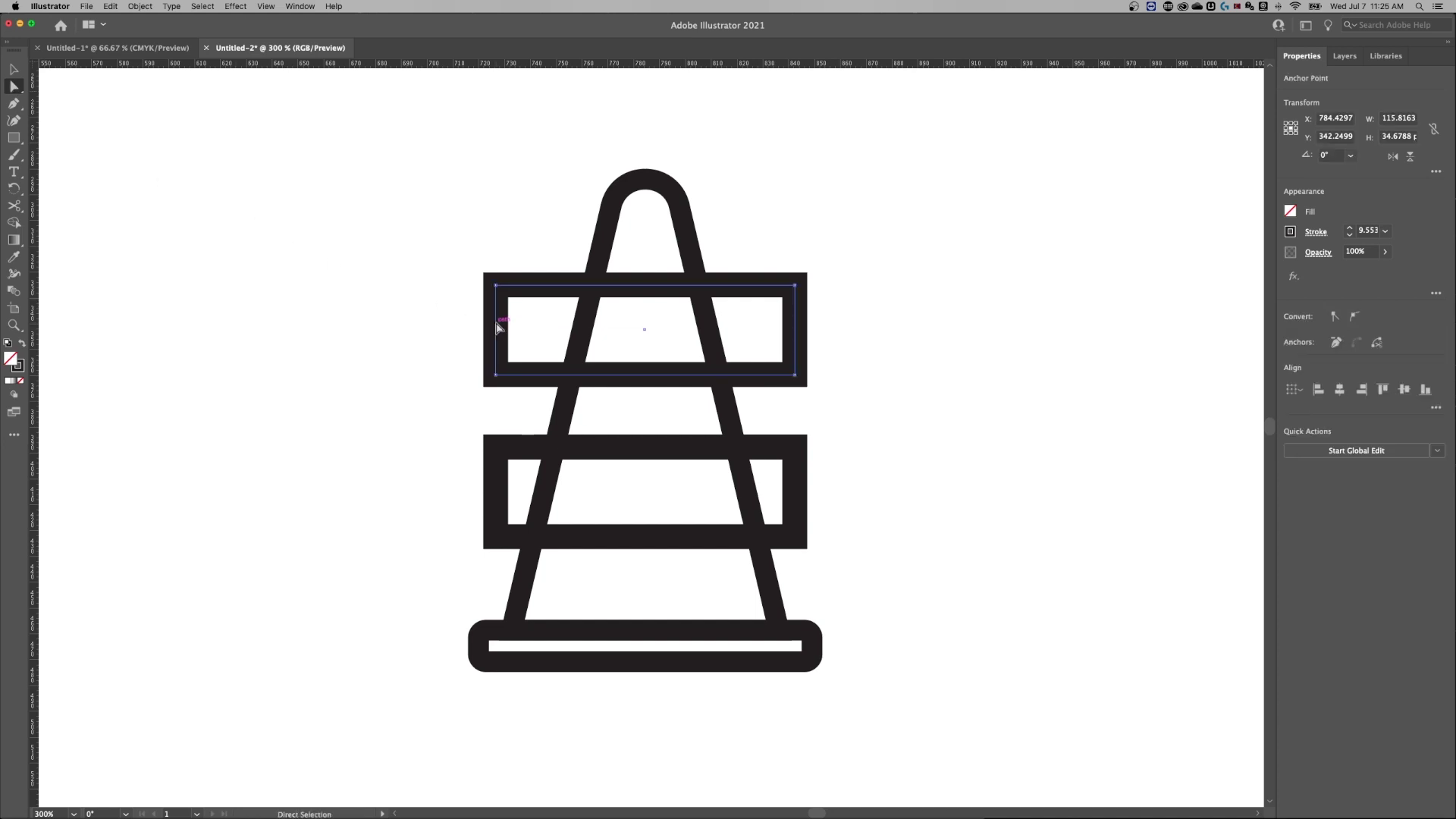
{"action": "left_click", "coordinate": [797, 356]}
{"action": "key", "text": "Delete"}
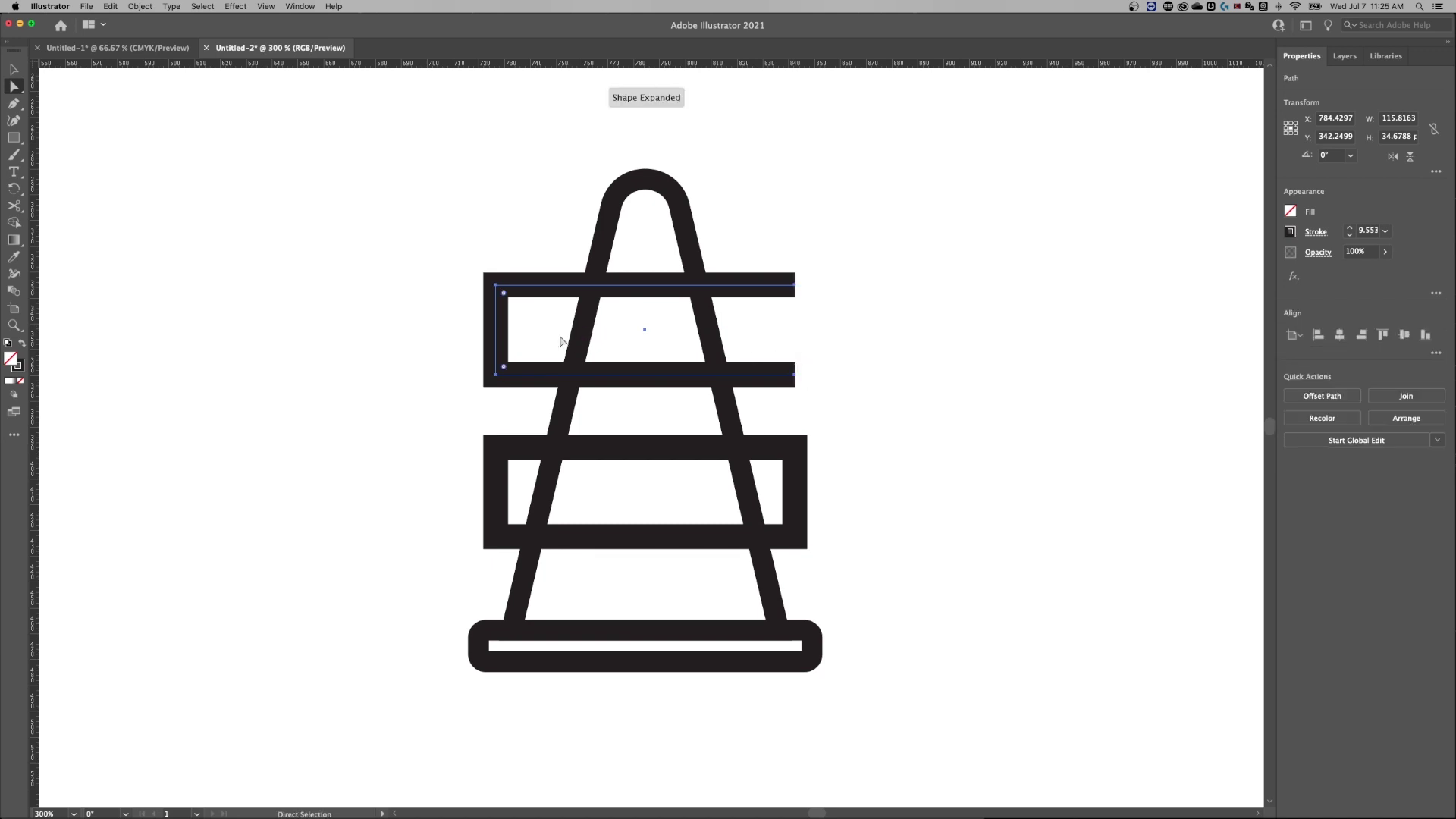
{"action": "key", "text": "Delete"}
{"action": "key", "text": "super+z"}
{"action": "key", "text": "super+z"}
Delete the upper band's right and left side segments, keeping only its two horizontal lines.
{"action": "left_click", "coordinate": [794, 348]}
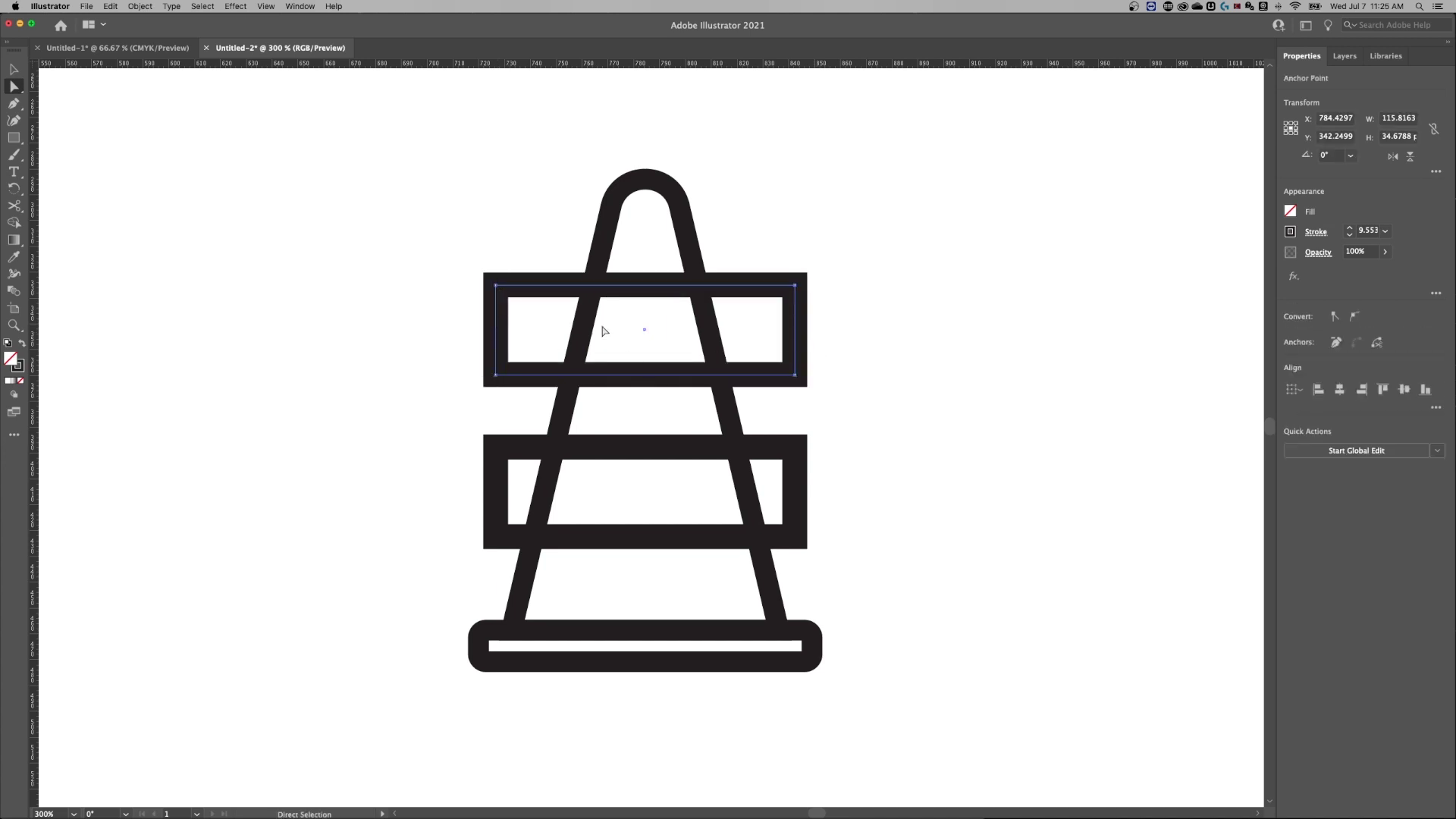
{"action": "key", "text": "Delete"}
{"action": "left_click_drag", "start_coordinate": [472, 327], "coordinate": [512, 324]}
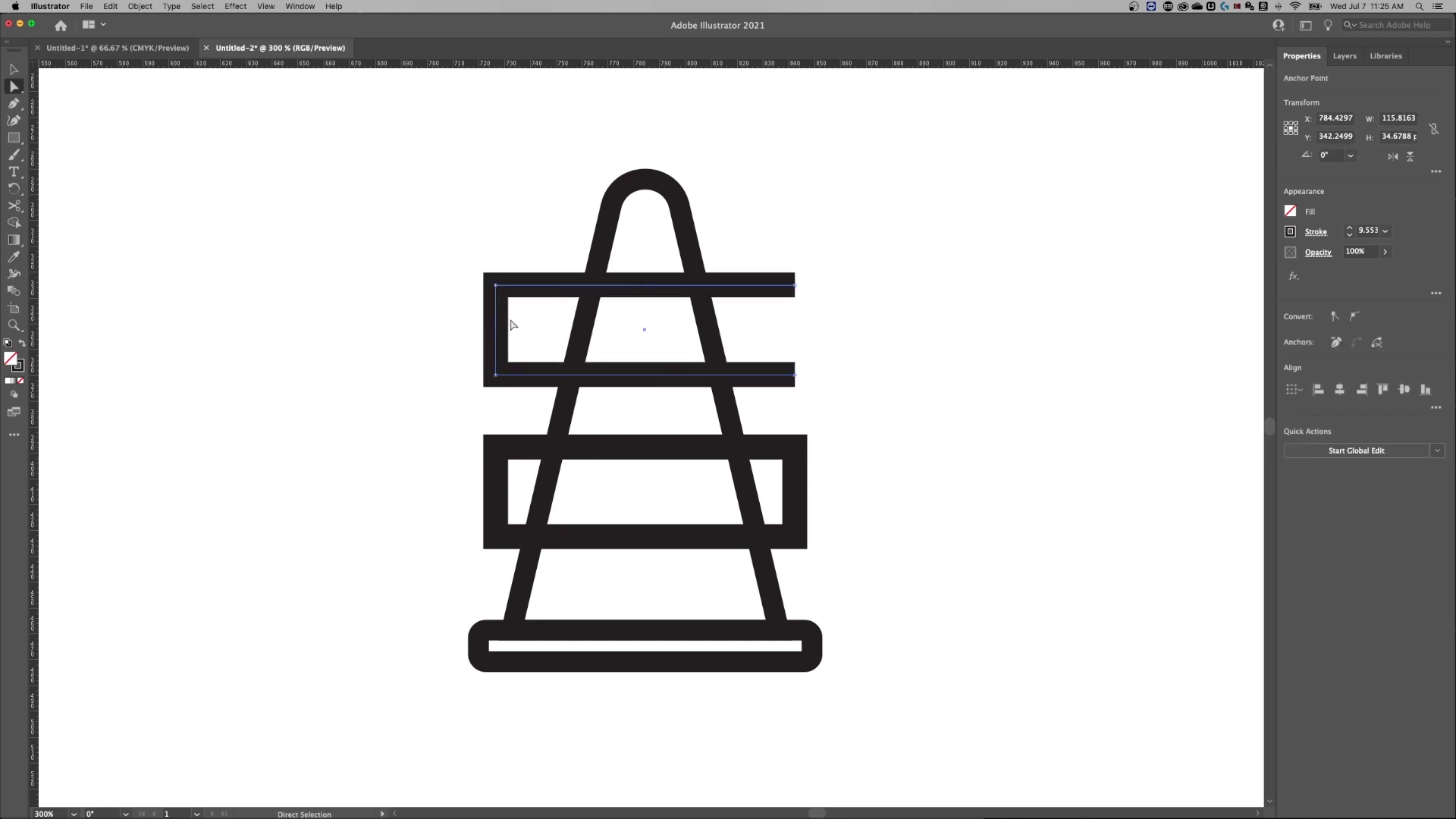
{"action": "key", "text": "Delete"}
Delete the lower band's left and right side segments, keeping only its two horizontal lines.
{"action": "left_click_drag", "start_coordinate": [435, 497], "coordinate": [521, 482]}
{"action": "key", "text": "Delete"}
{"action": "left_click_drag", "start_coordinate": [847, 479], "coordinate": [796, 500]}
{"action": "key", "text": "Delete"}
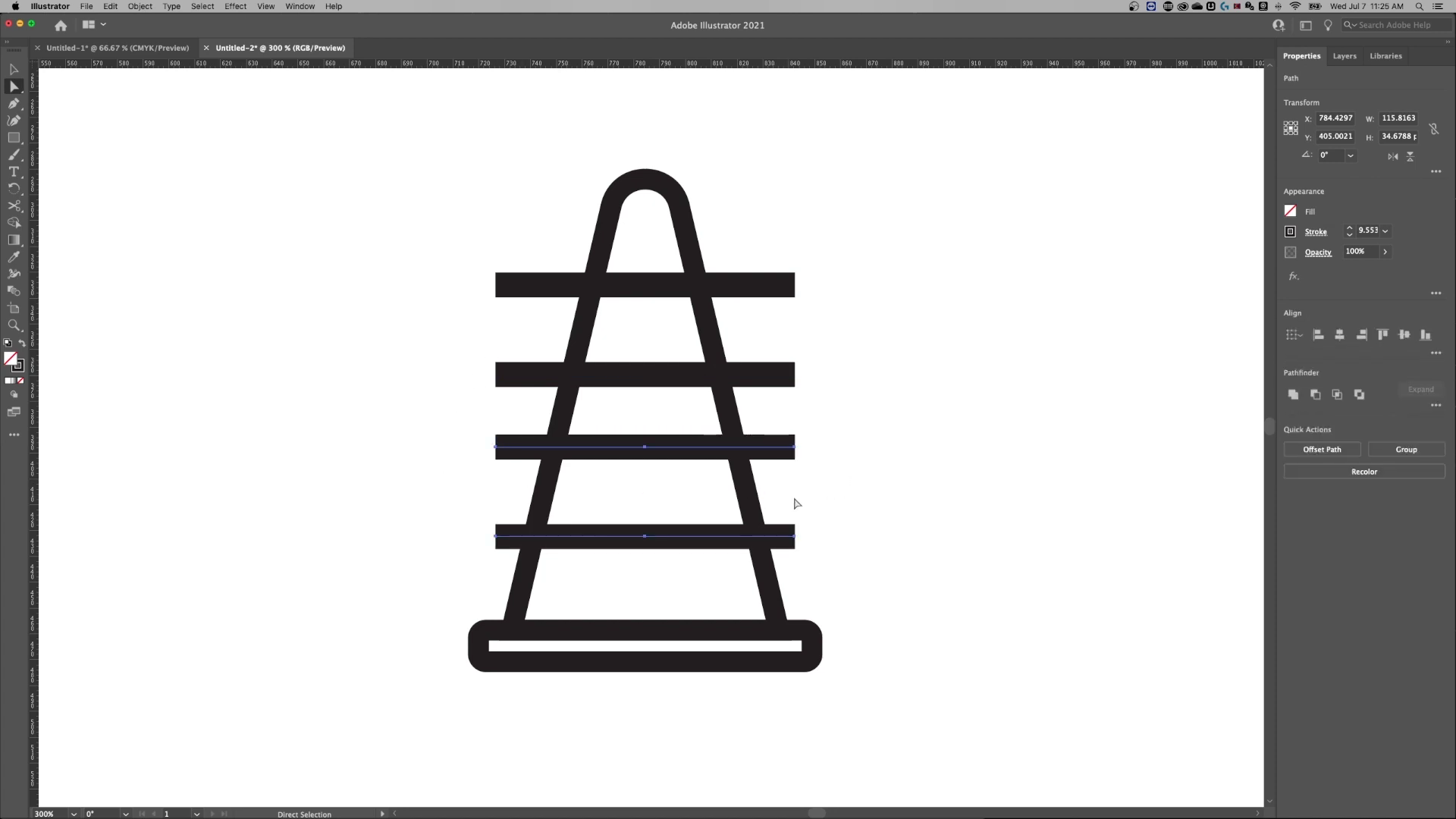
Try joining the right ends of the lower band's two lines, remove the joining segment again and deselect.
{"action": "key", "text": "super+j"}
{"action": "left_click", "coordinate": [794, 448]}
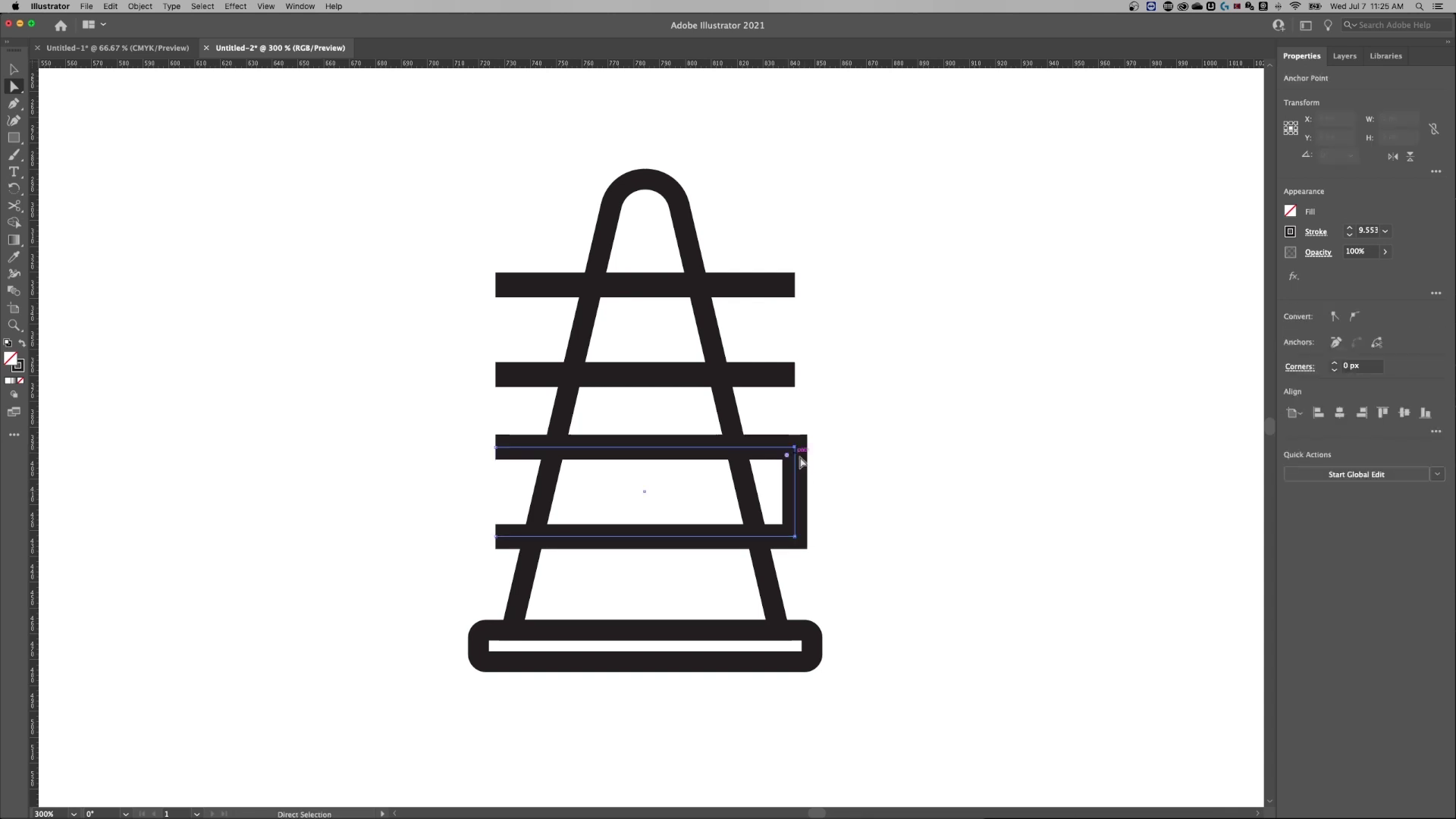
{"action": "left_click", "coordinate": [793, 465]}
{"action": "key", "text": "Delete"}
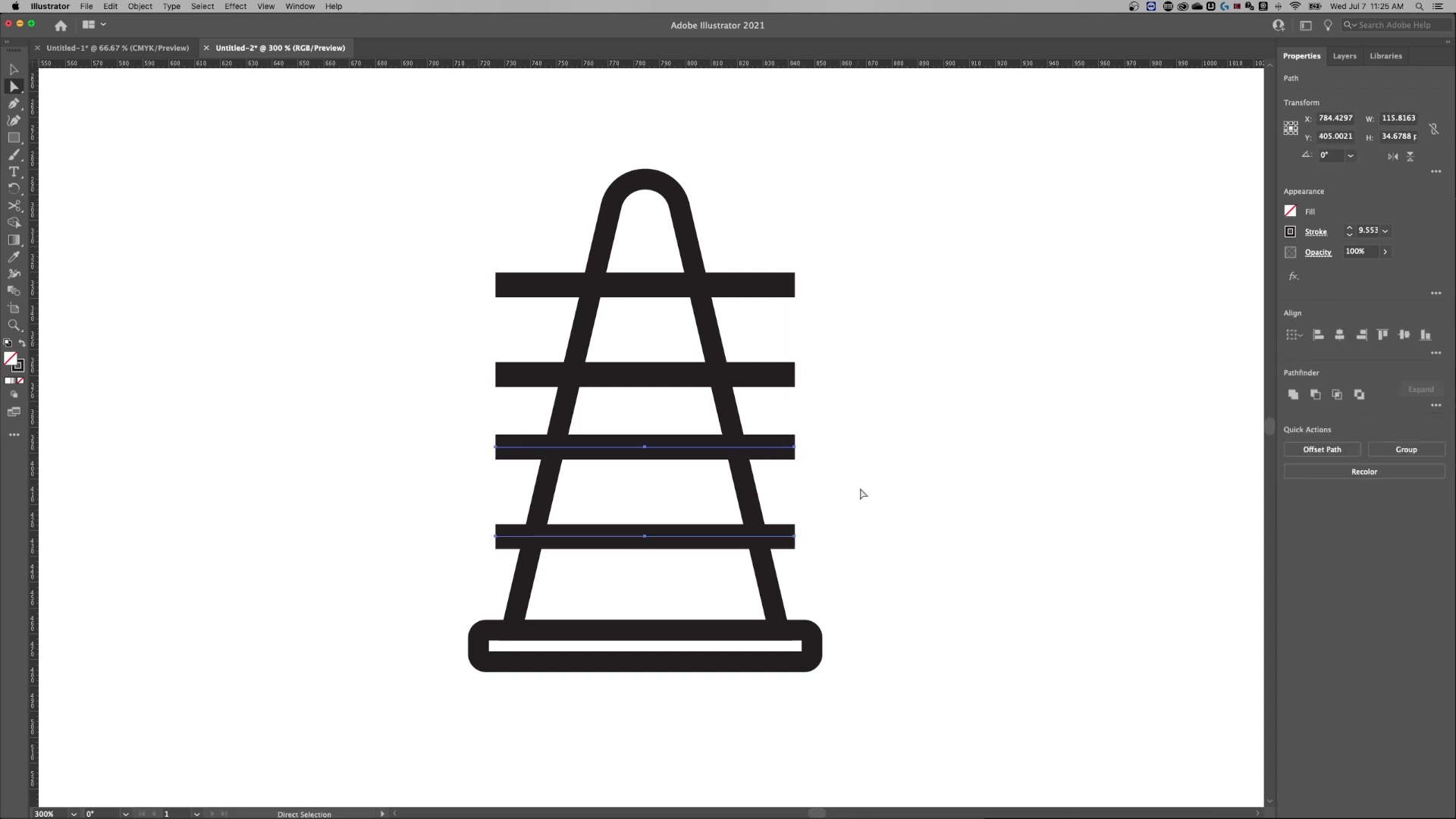
{"action": "left_click", "coordinate": [883, 459]}
{"action": "left_click_drag", "start_coordinate": [880, 317], "coordinate": [775, 336]}
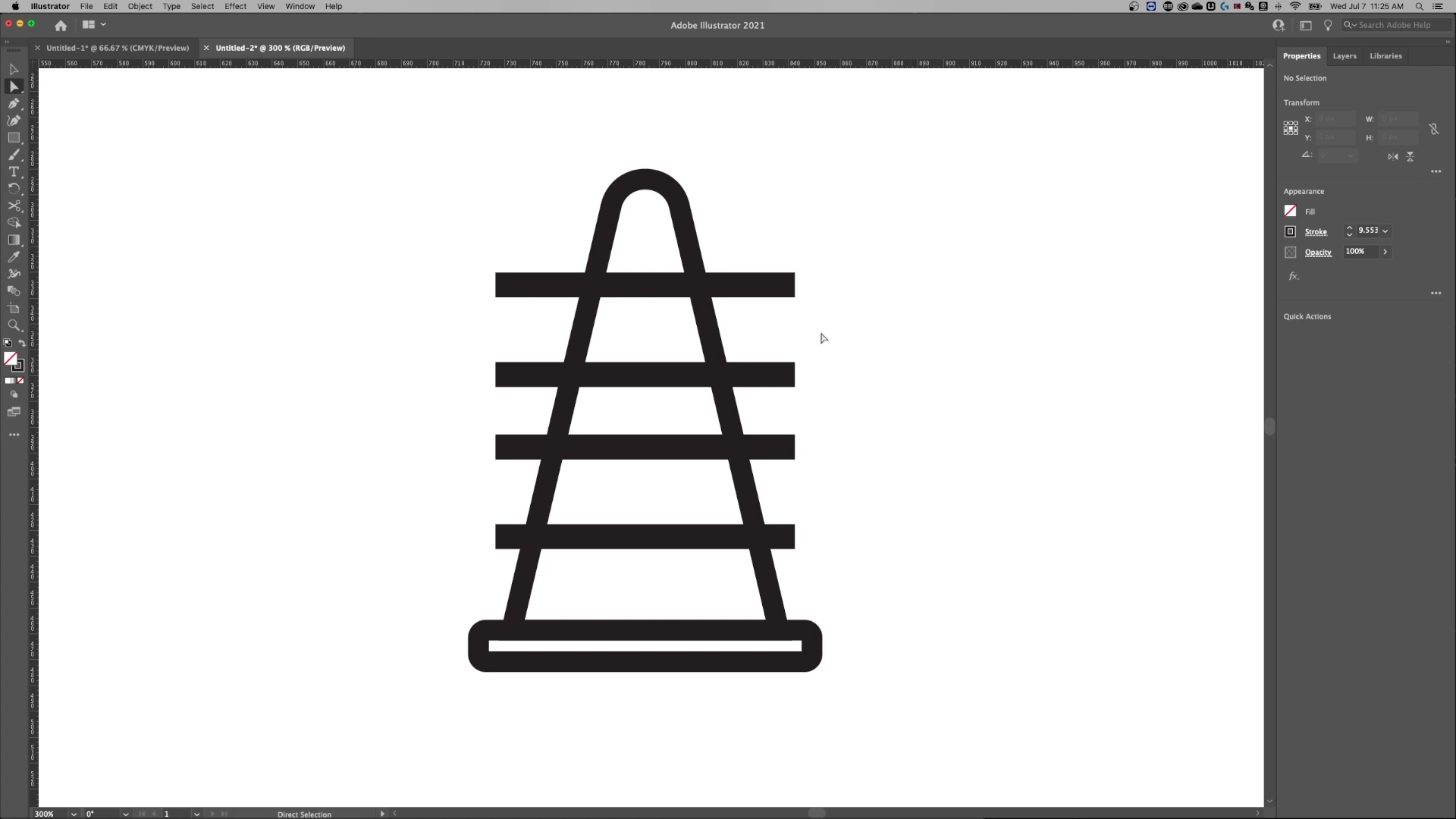
Trim off the ends of all four stripe lines that stick out on both sides of the cone, using the Shape Builder tool.
{"action": "key", "text": "v"}
{"action": "left_click_drag", "start_coordinate": [988, 201], "coordinate": [404, 577]}
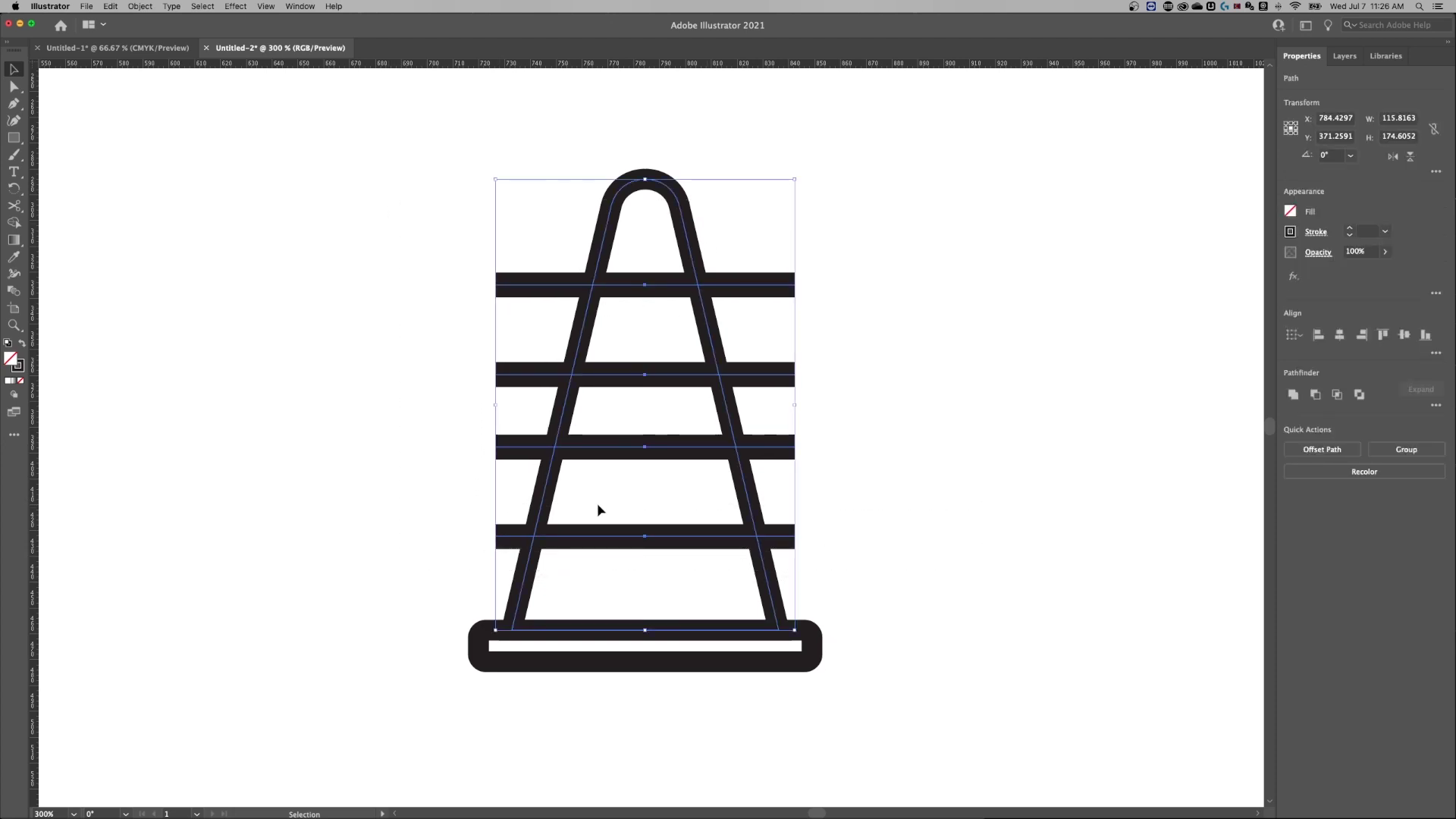
{"action": "left_click", "coordinate": [13, 223]}
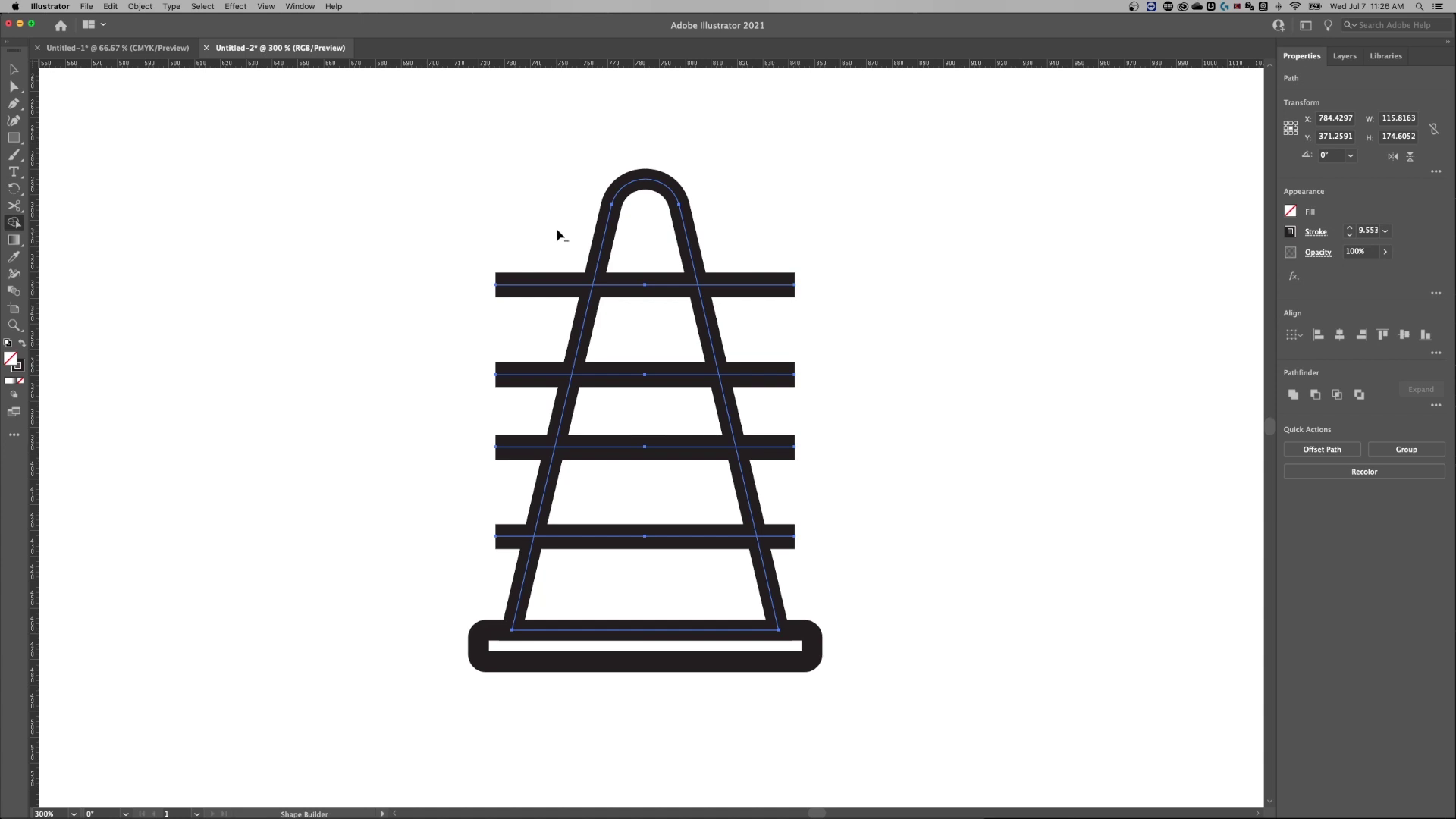
{"action": "left_click_drag", "start_coordinate": [565, 226], "coordinate": [495, 580]}
{"action": "left_click_drag", "start_coordinate": [726, 241], "coordinate": [795, 556]}
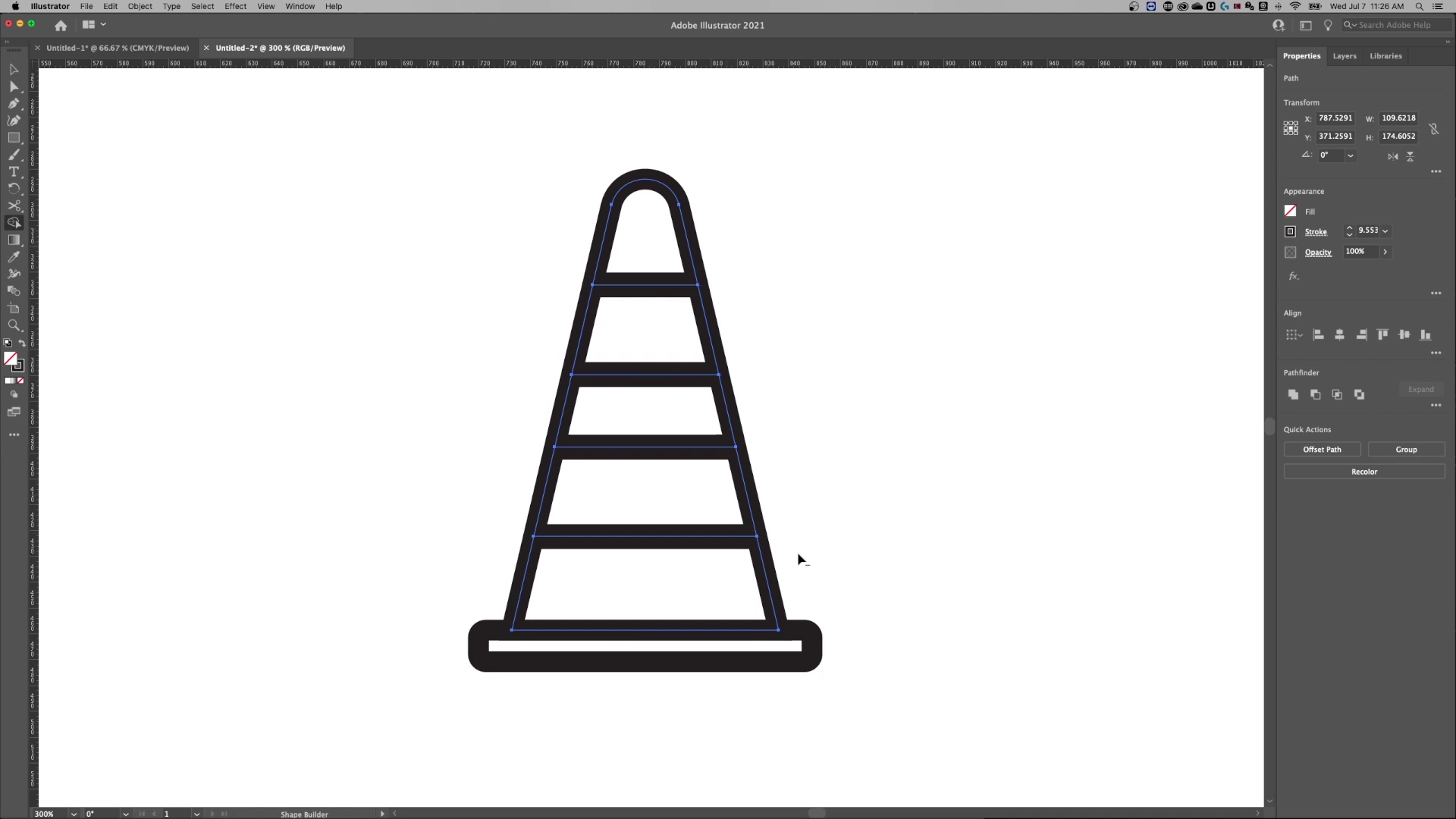
{"action": "key", "text": "v"}
{"action": "left_click", "coordinate": [832, 456]}
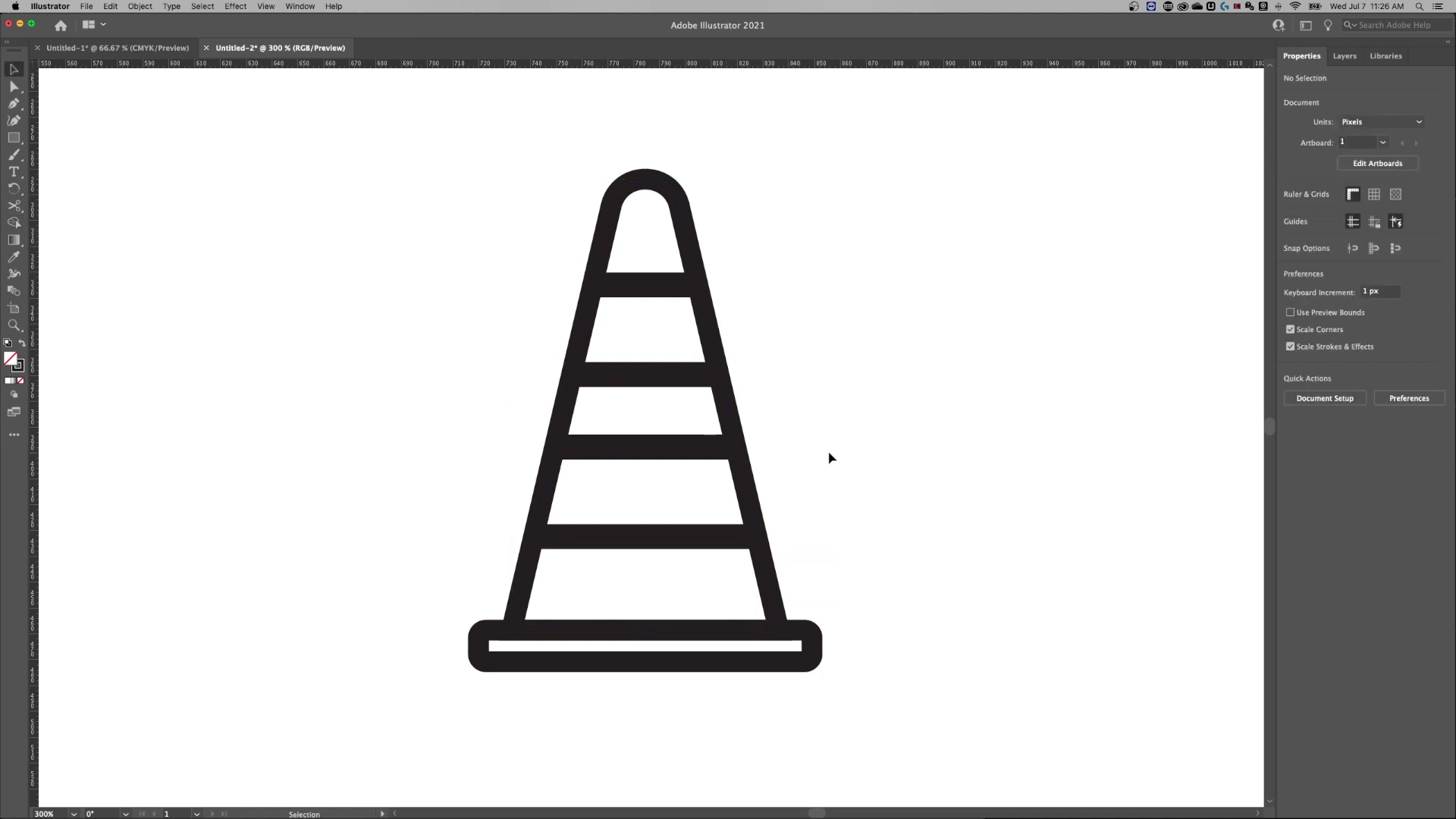
Examine the cone, stripe lines and base as bare paths in Outline view, and return to the normal preview.
{"action": "left_click", "coordinate": [265, 6]}
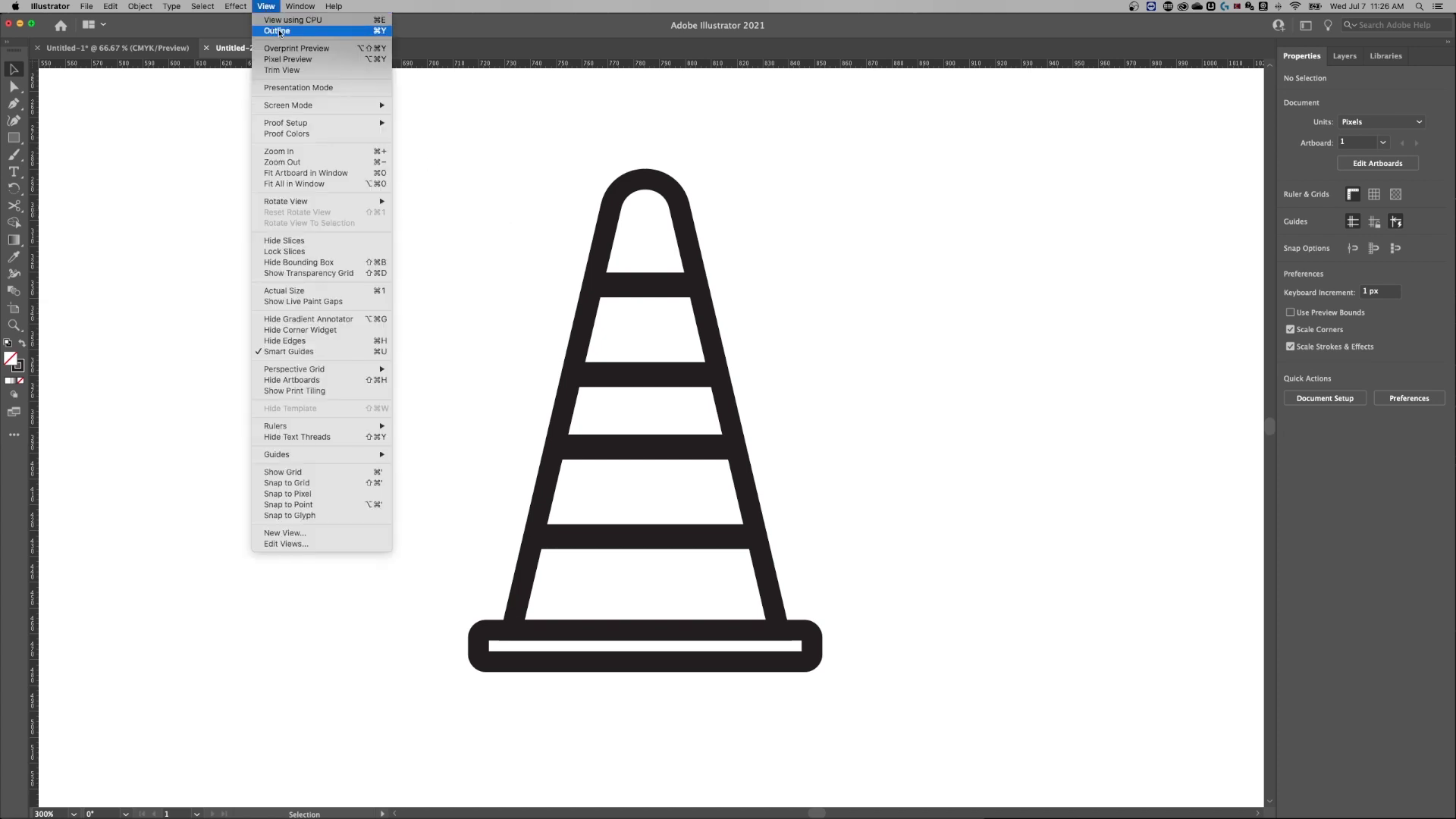
{"action": "left_click", "coordinate": [279, 31]}
{"action": "key", "text": "super+equal"}
{"action": "key", "text": "super+equal"}
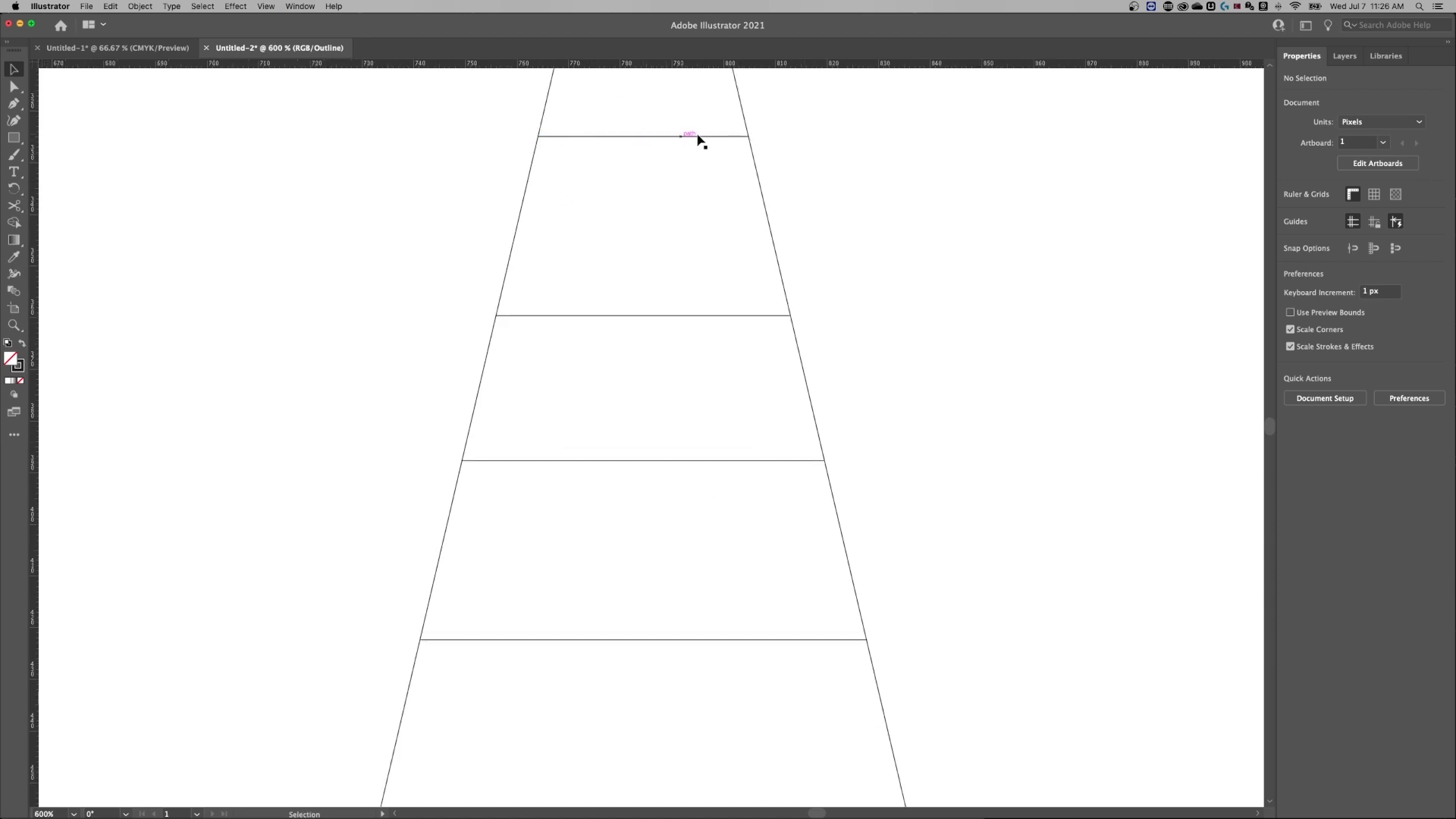
{"action": "left_click_drag", "start_coordinate": [926, 521], "coordinate": [866, 255]}
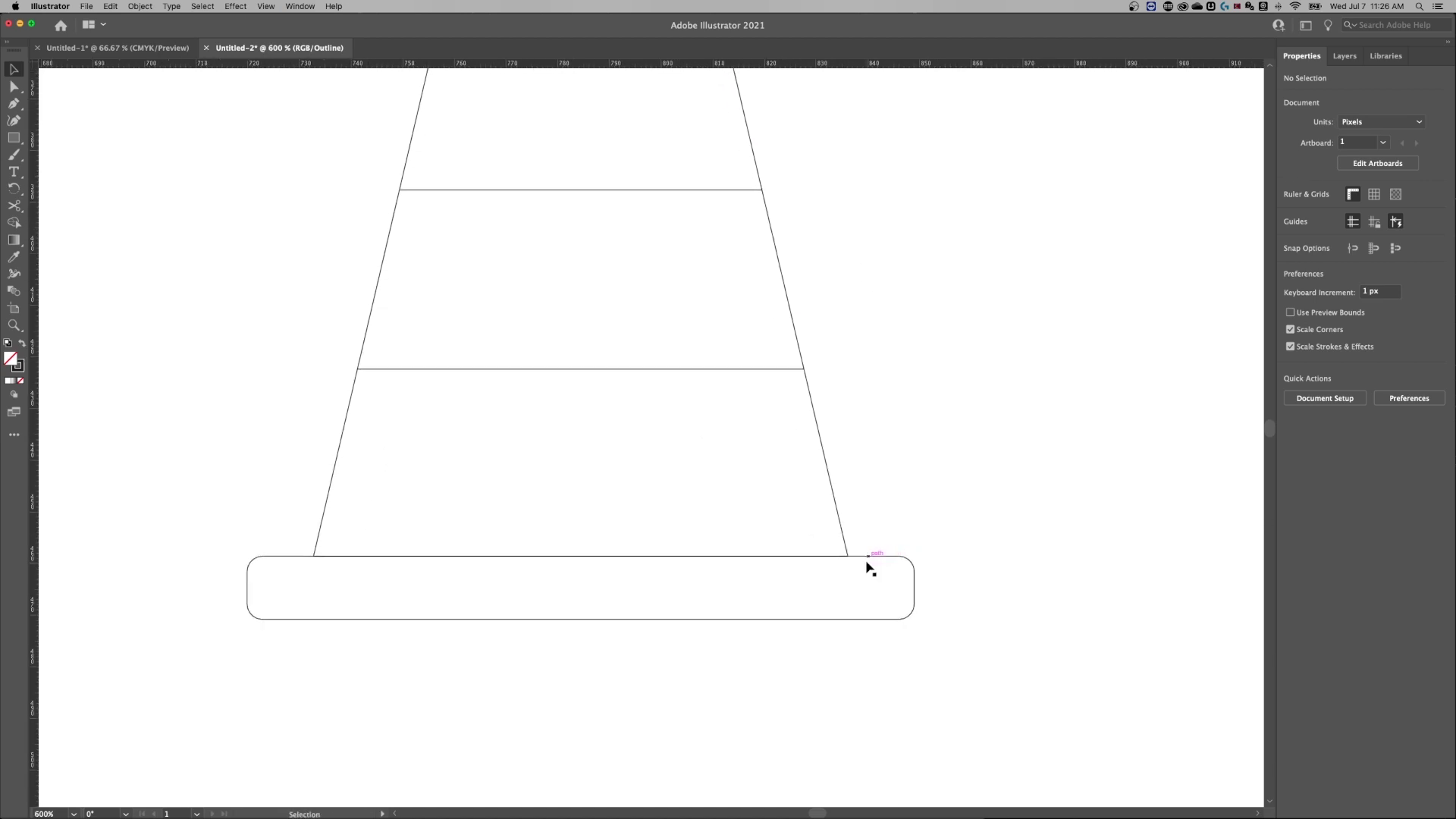
{"action": "left_click_drag", "start_coordinate": [561, 220], "coordinate": [567, 507]}
{"action": "key", "text": "super+minus"}
{"action": "scroll", "coordinate": [761, 531], "scroll_direction": "down", "scroll_amount": 2}
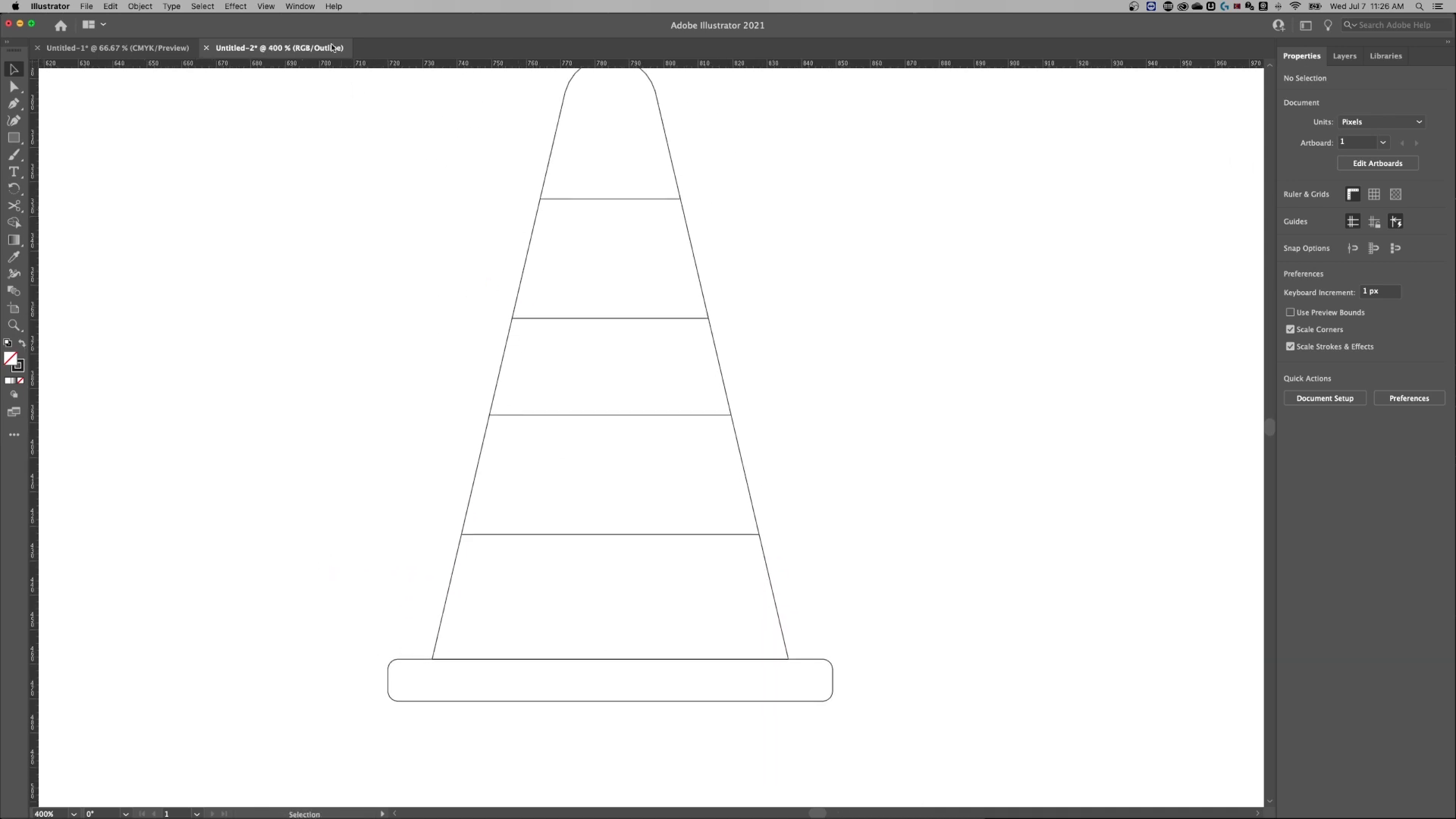
{"action": "left_click", "coordinate": [265, 6]}
{"action": "left_click", "coordinate": [279, 32]}
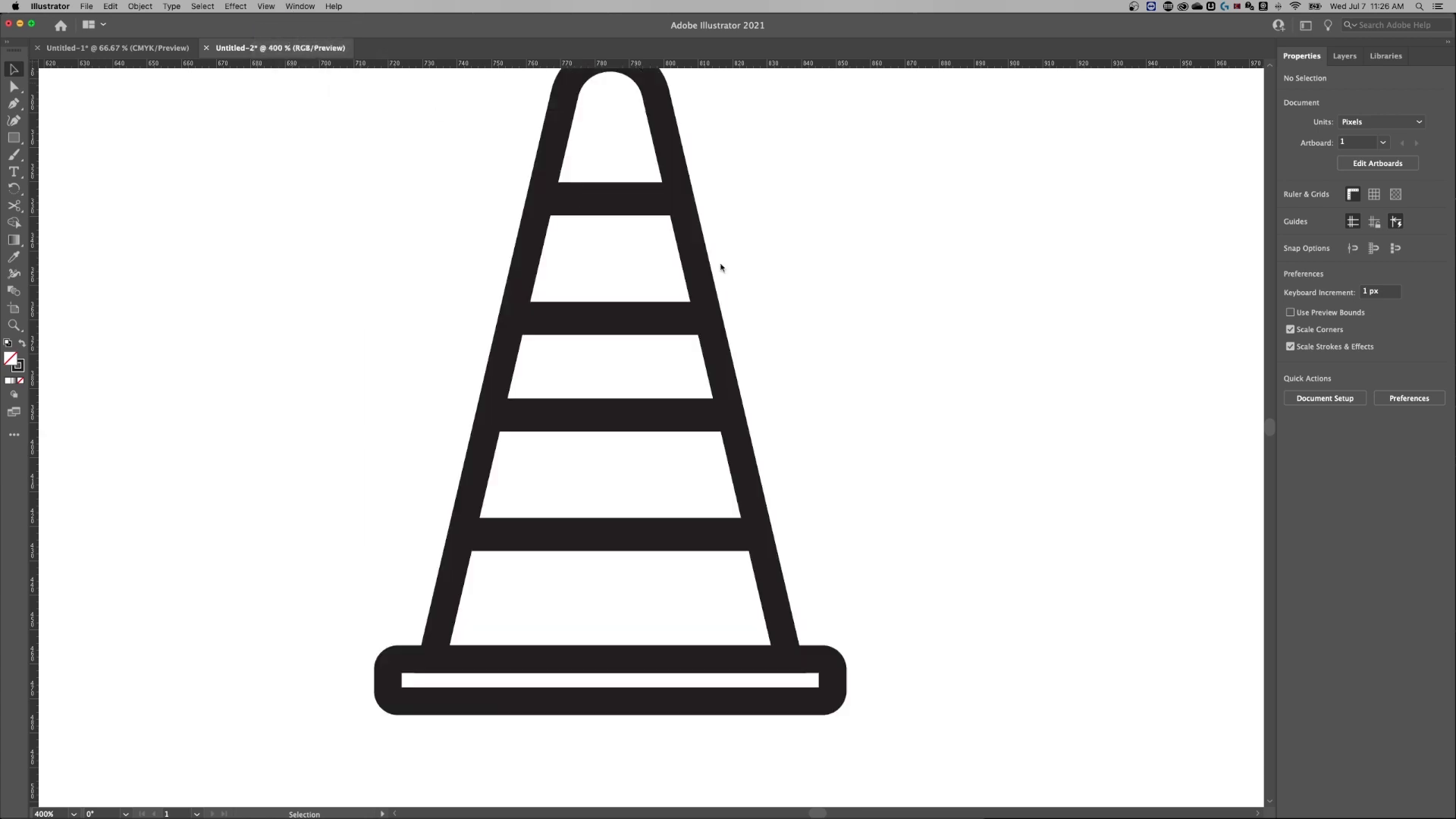
{"action": "key", "text": "super+minus"}
{"action": "left_click_drag", "start_coordinate": [829, 314], "coordinate": [847, 340]}
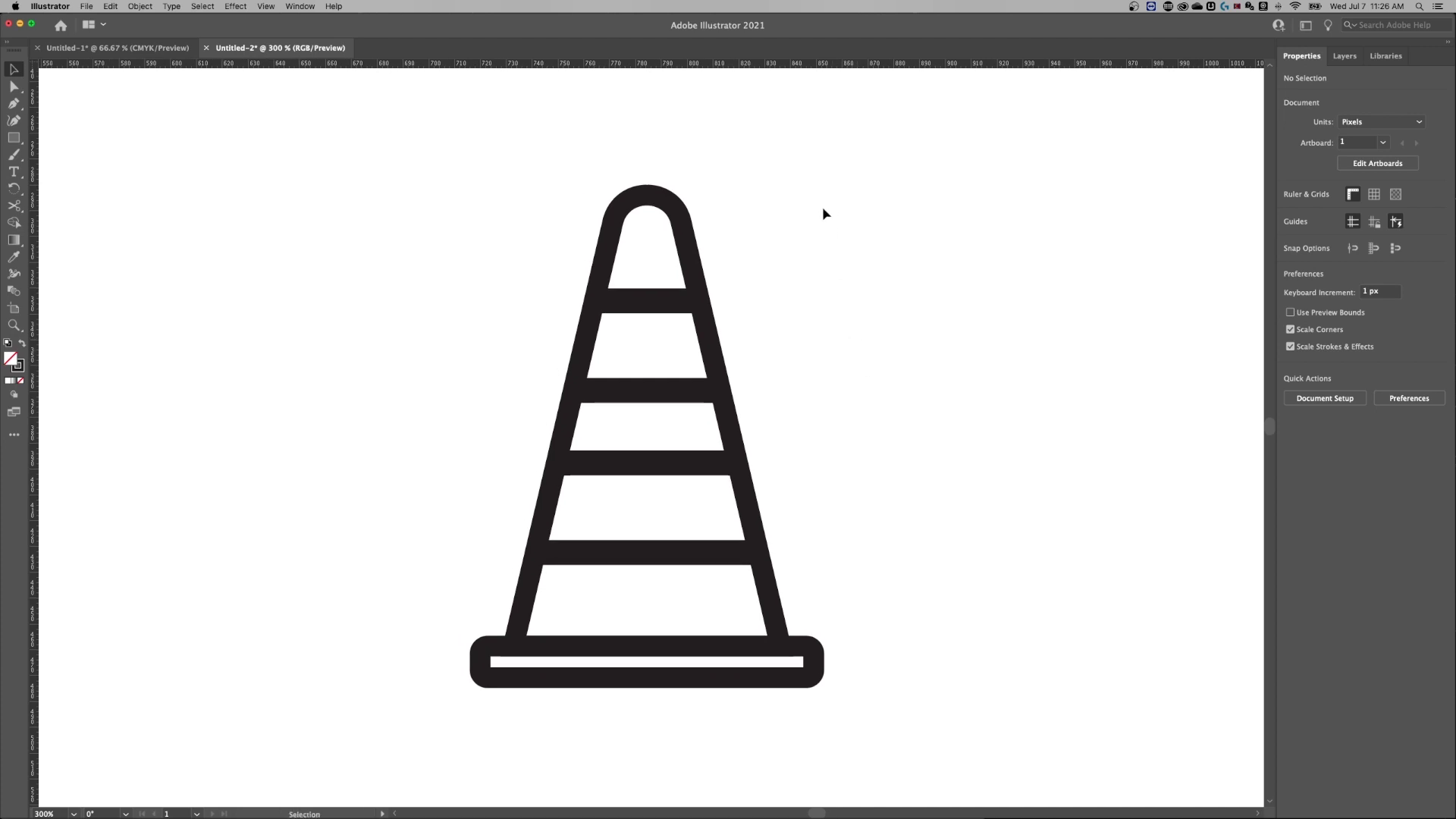
Select the cone outline together with the base and copy both shapes.
{"action": "left_click", "coordinate": [686, 237]}
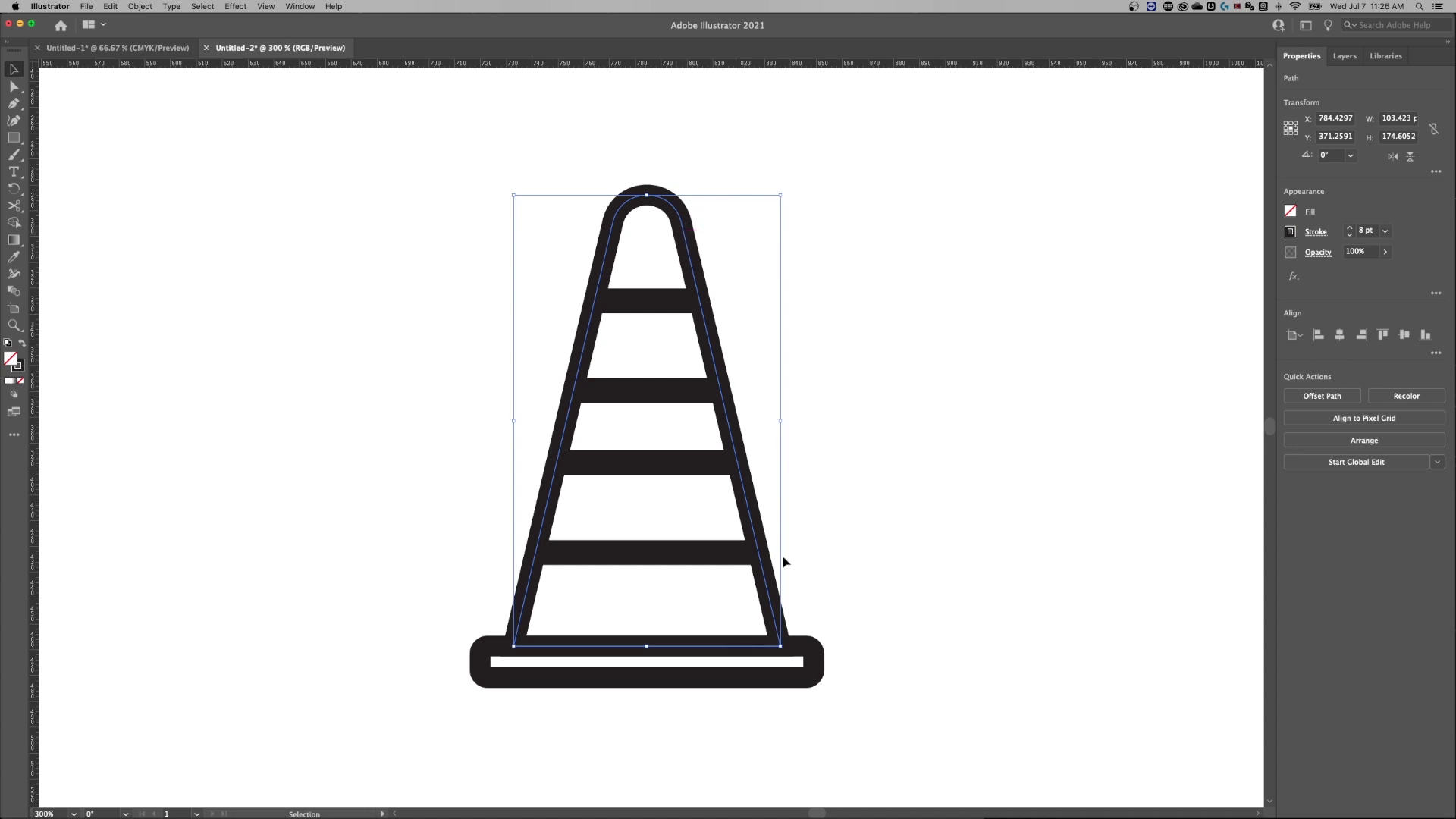
{"action": "left_click", "coordinate": [804, 651], "text": "shift"}
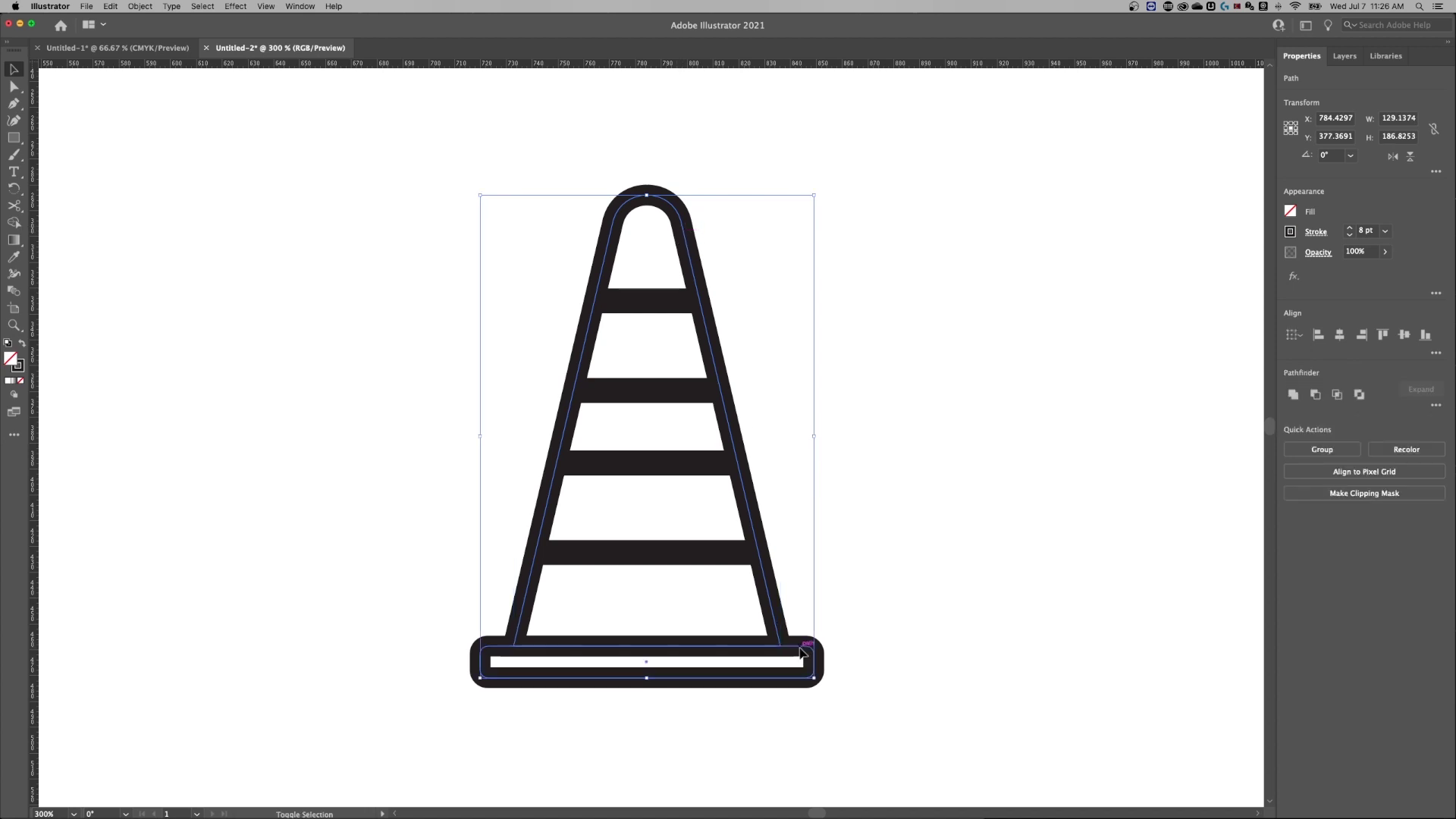
{"action": "key", "text": "a"}
{"action": "key", "text": "v"}
Lock the outline layer, unlock and activate the color layer, and paste the copied cone and base in place there.
{"action": "left_click", "coordinate": [1340, 59]}
{"action": "left_click", "coordinate": [1263, 78]}
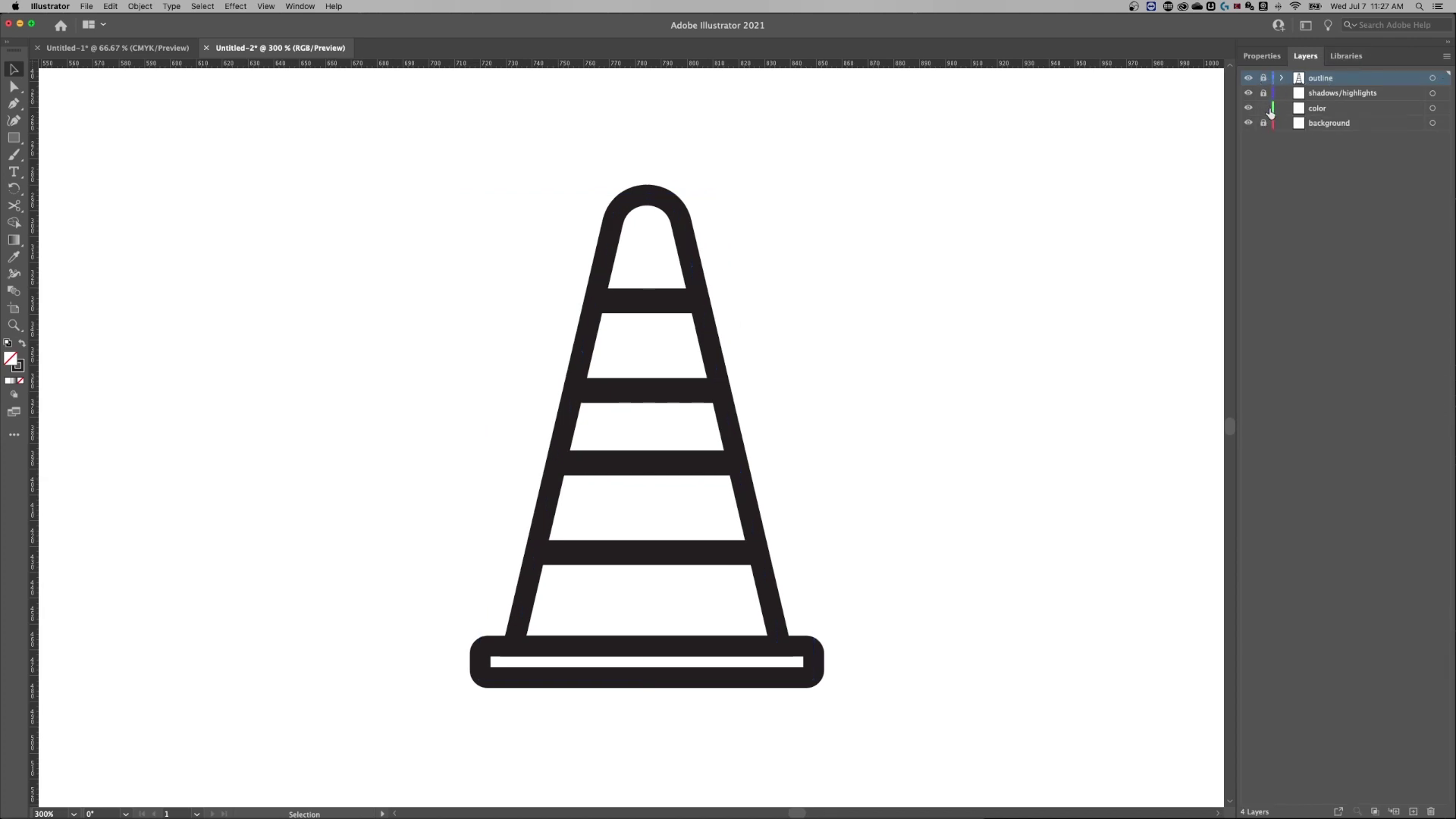
{"action": "left_click", "coordinate": [1339, 115]}
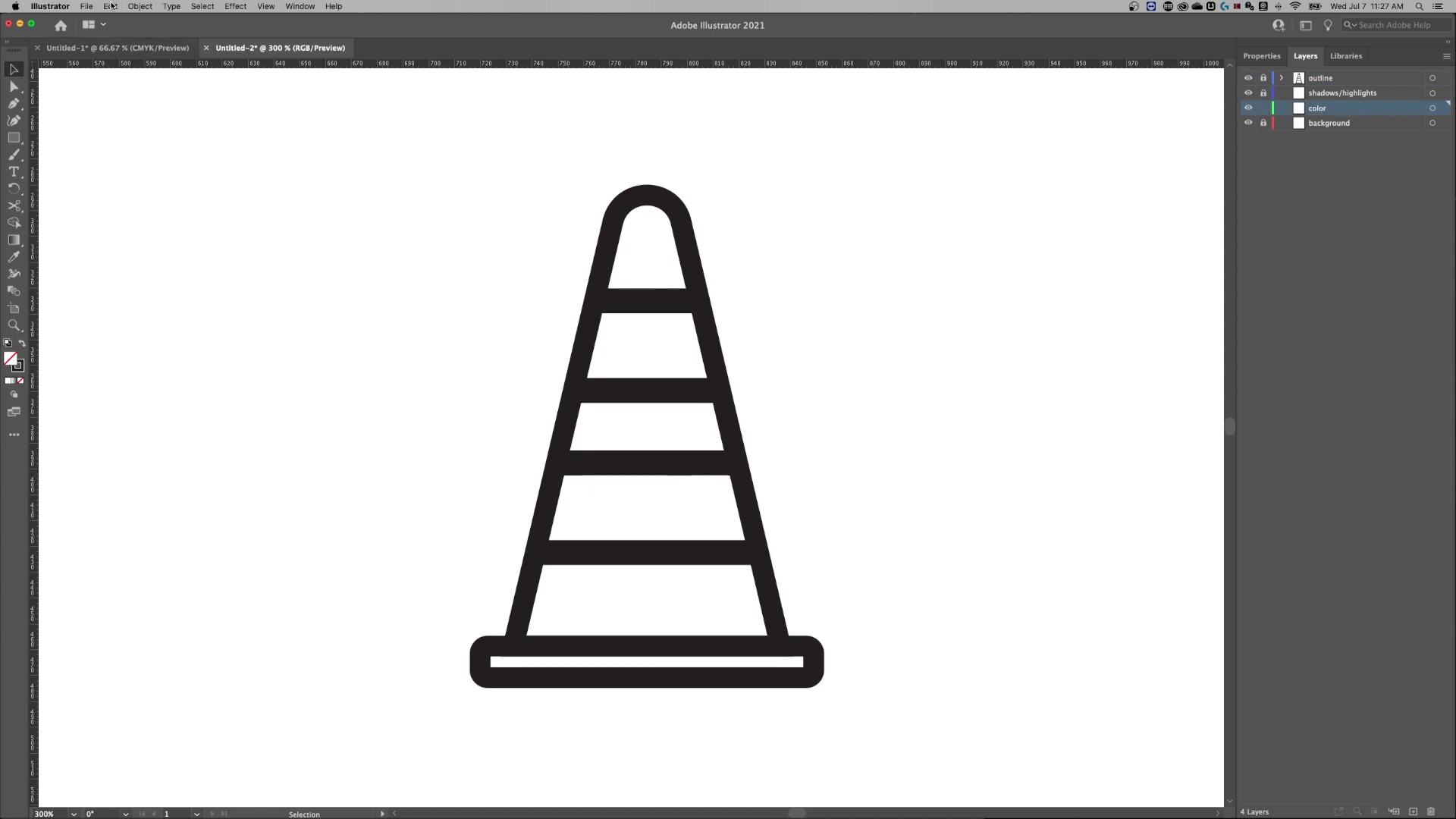
{"action": "left_click", "coordinate": [112, 6]}
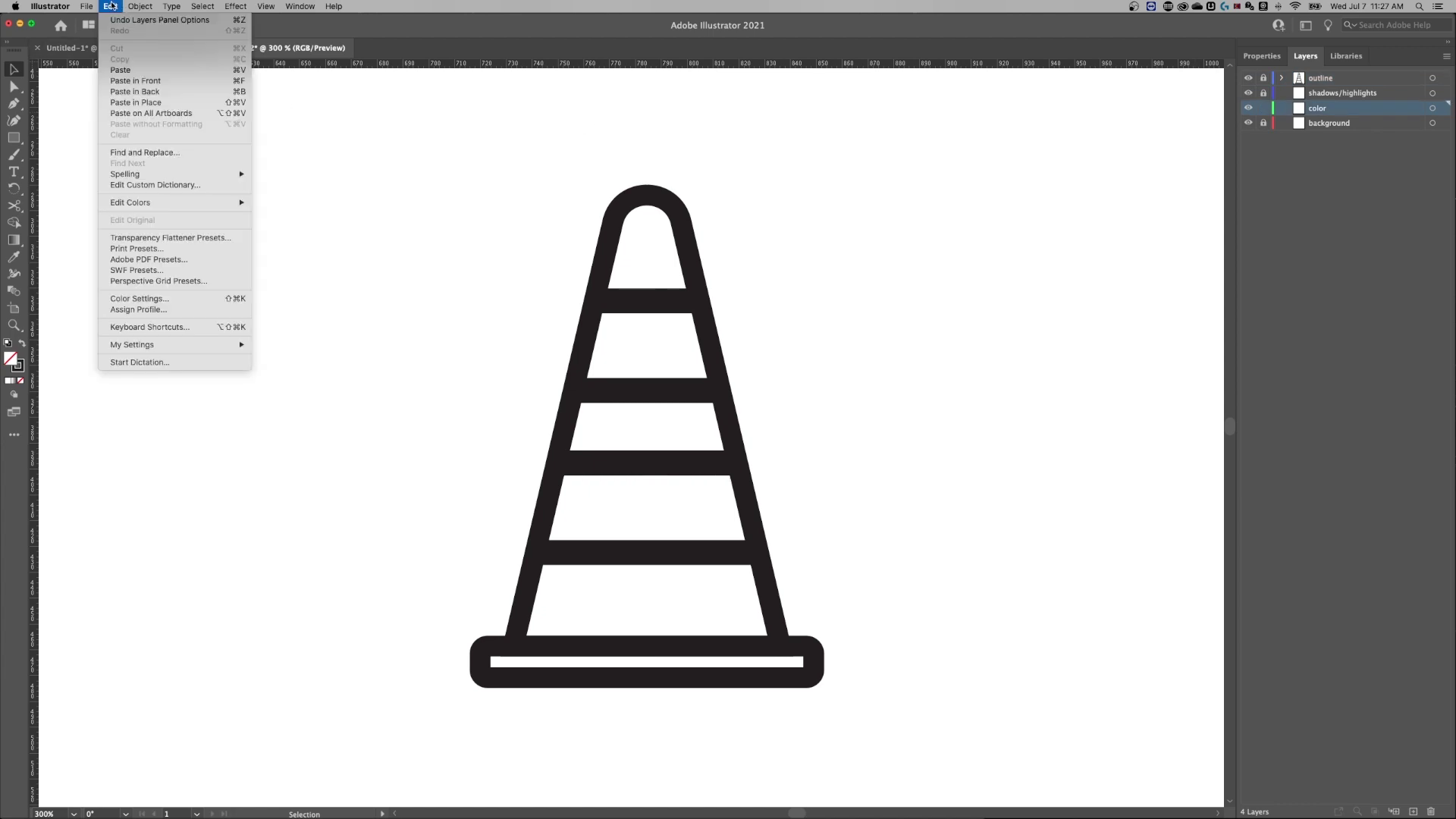
{"action": "left_click", "coordinate": [136, 103]}
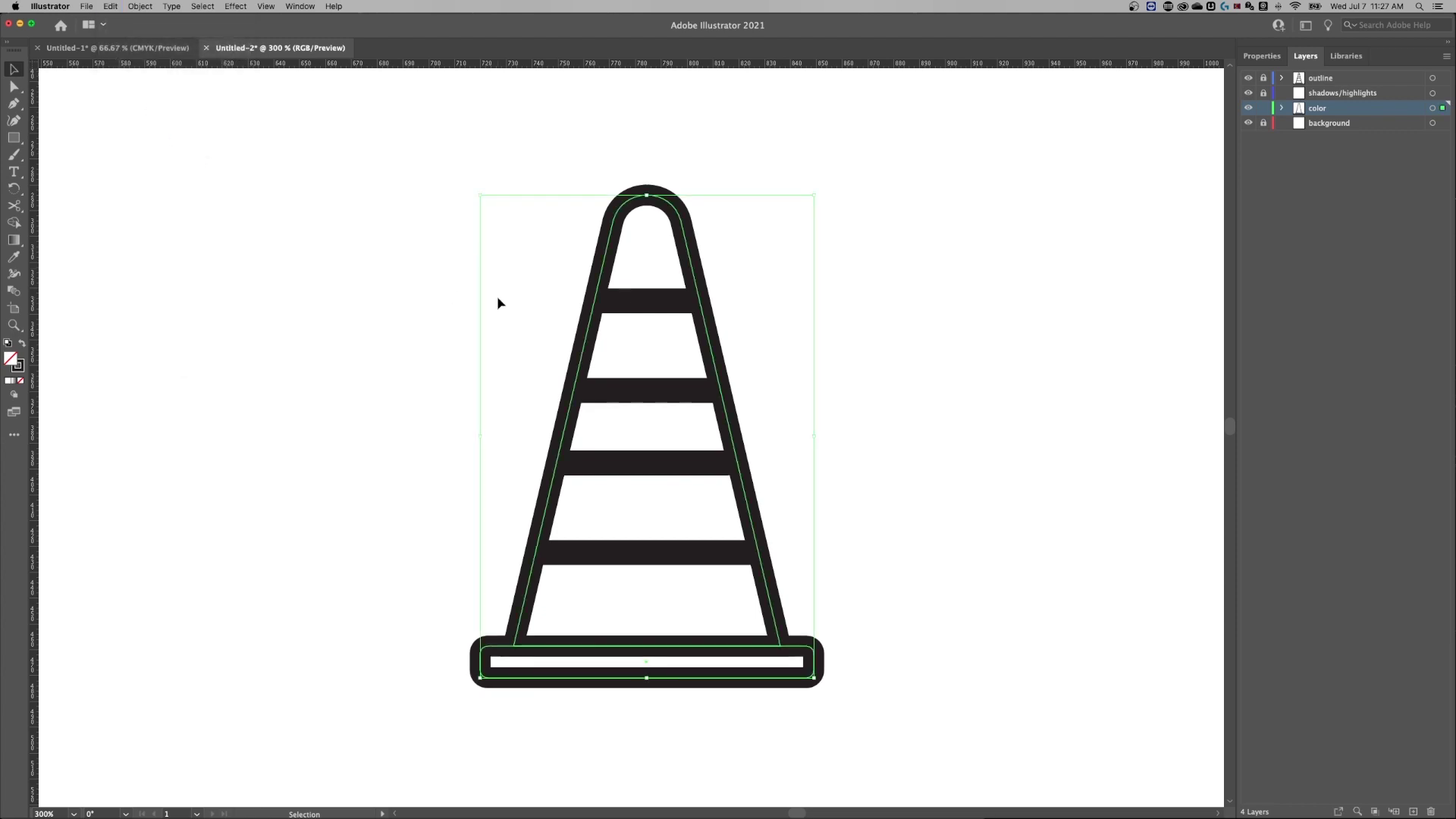
Swap the fill and stroke of the pasted cone and base, check them beside the outline, and undo that move.
{"action": "left_click", "coordinate": [905, 275]}
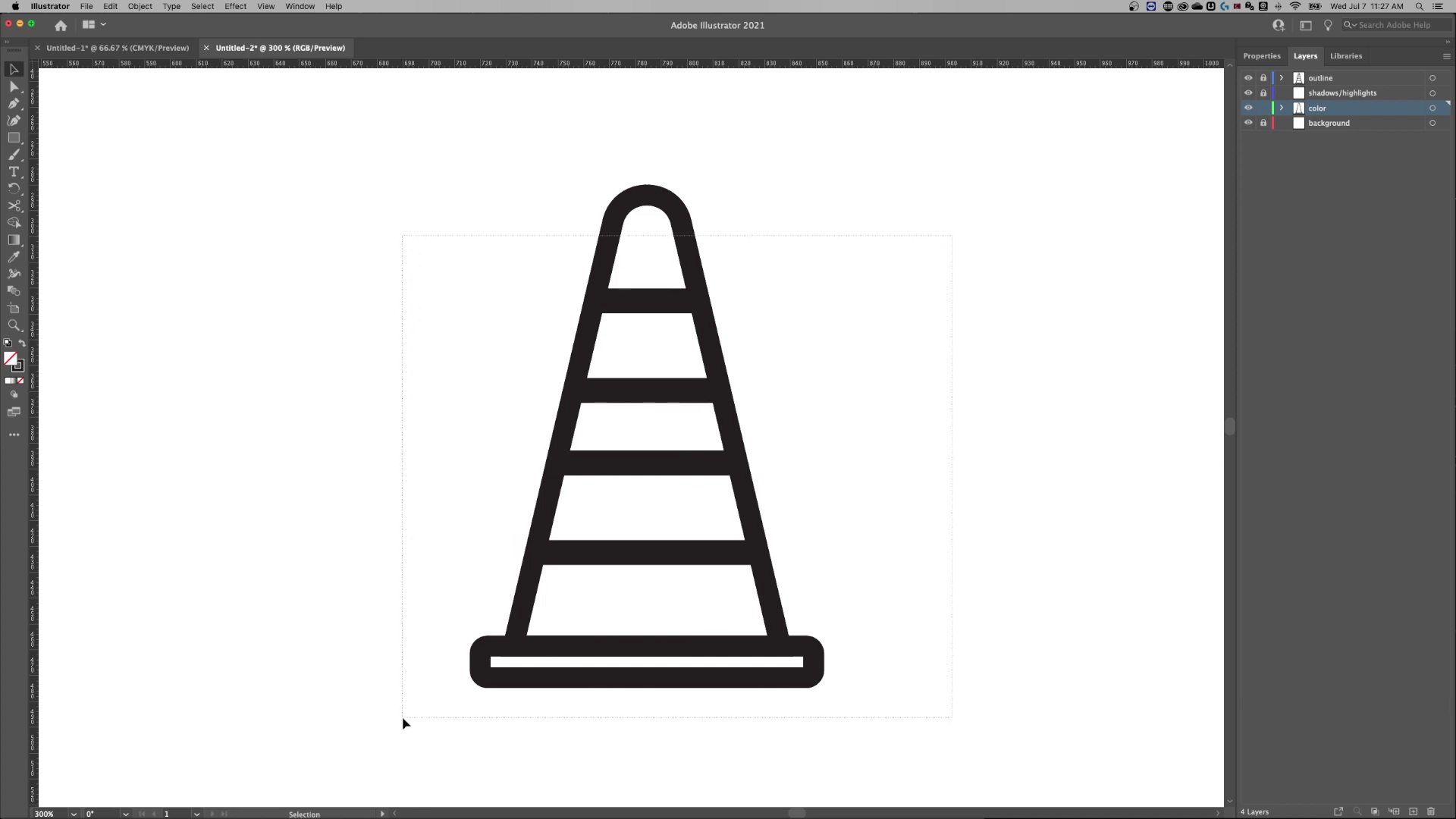
{"action": "left_click", "coordinate": [536, 518]}
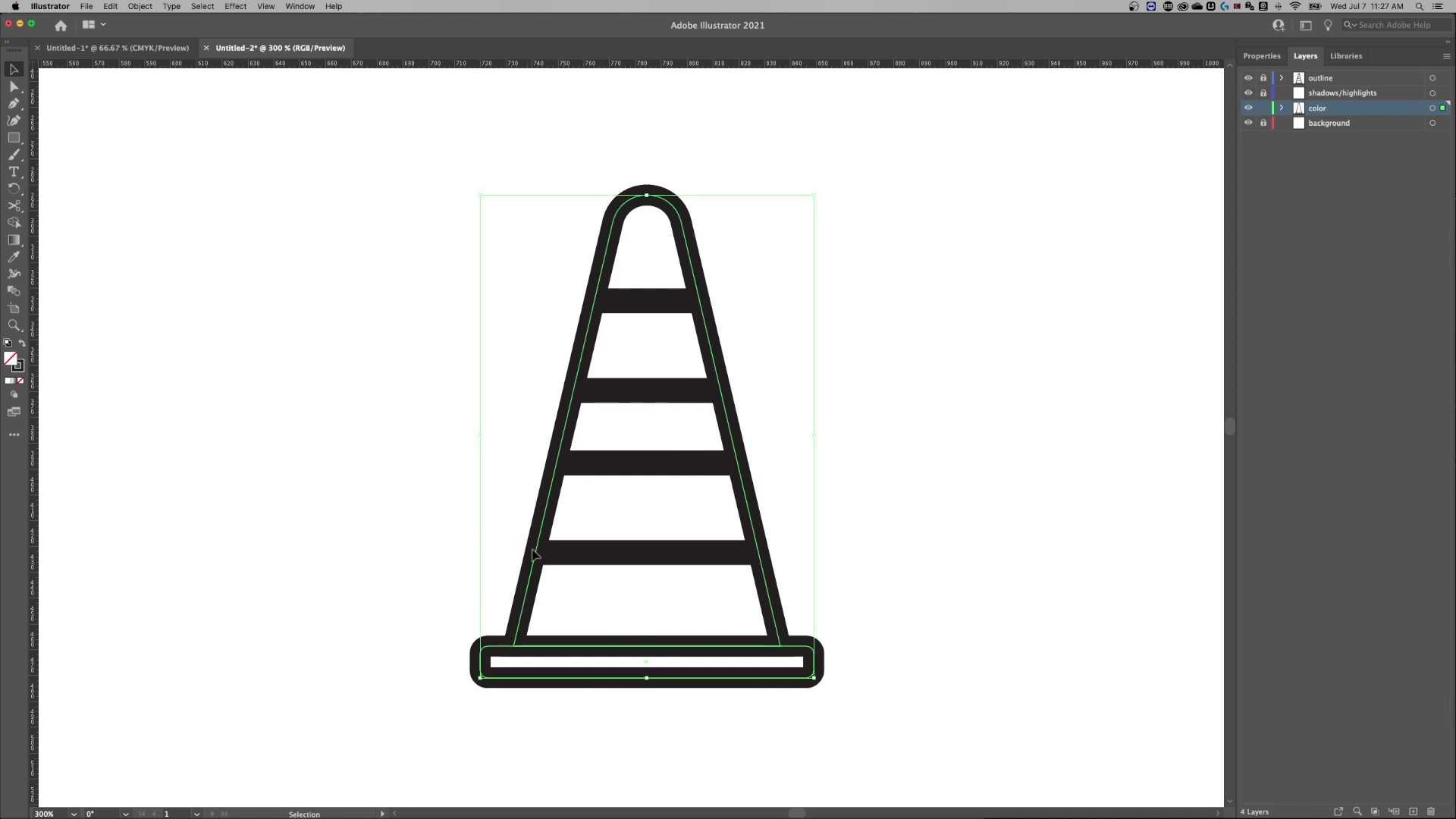
{"action": "left_click", "coordinate": [23, 347]}
{"action": "left_click_drag", "start_coordinate": [618, 443], "coordinate": [959, 377]}
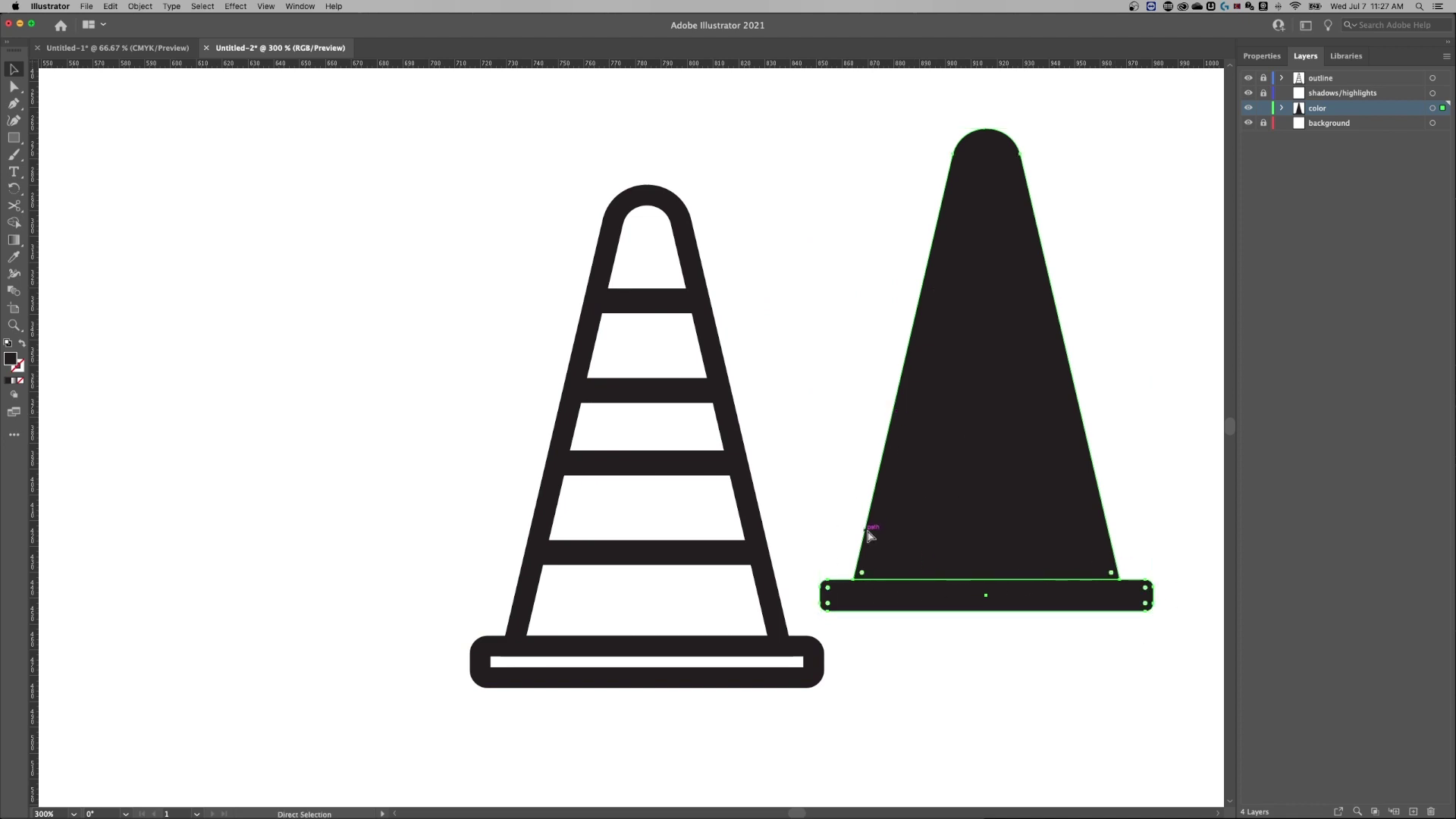
{"action": "key", "text": "super+z"}
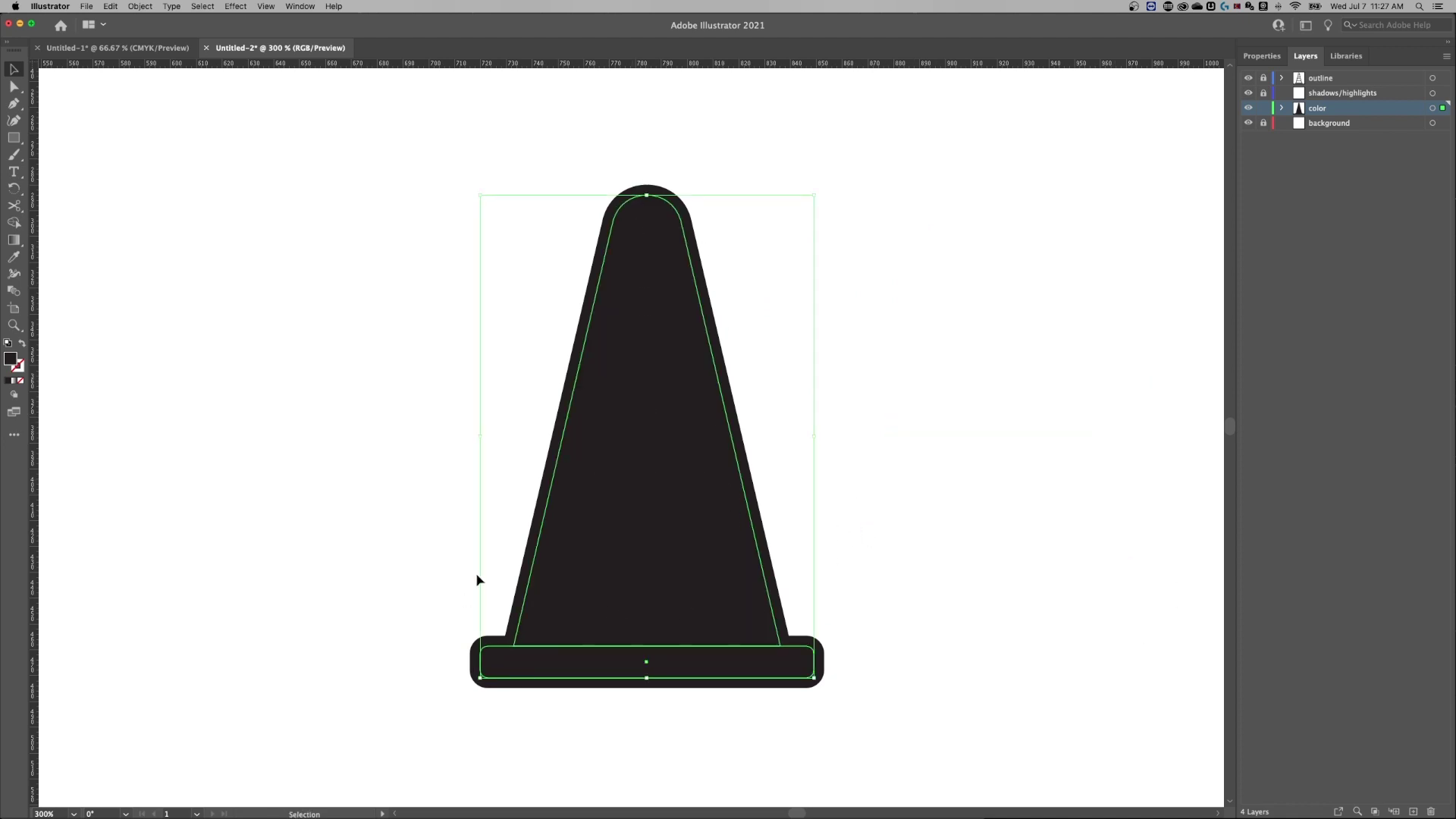
Fill the cone and base on the color layer with orange F99C16.
{"action": "left_click", "coordinate": [289, 414]}
{"action": "left_click", "coordinate": [667, 606]}
{"action": "left_click", "coordinate": [648, 664], "text": "shift"}
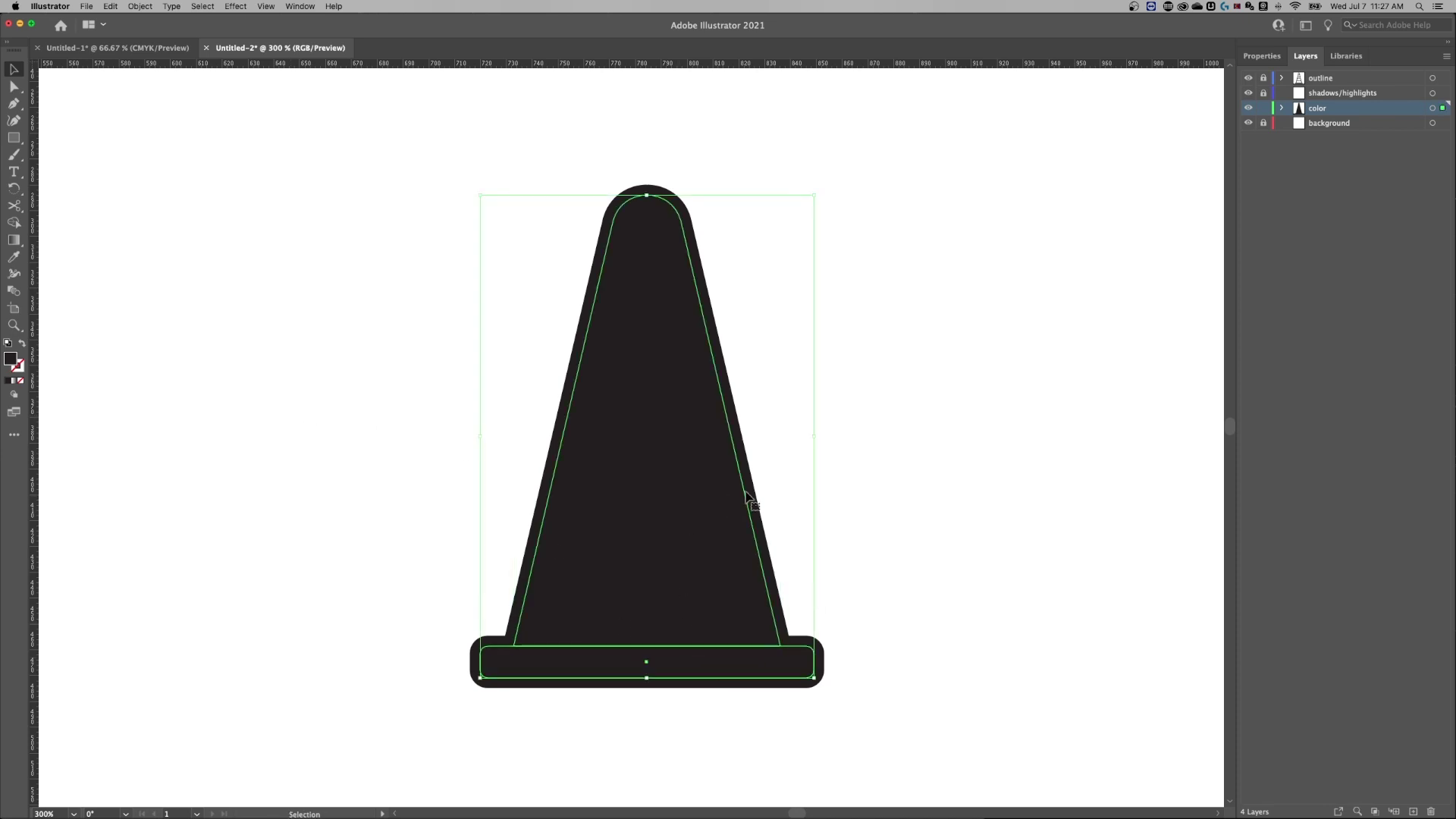
{"action": "double_click", "coordinate": [12, 361]}
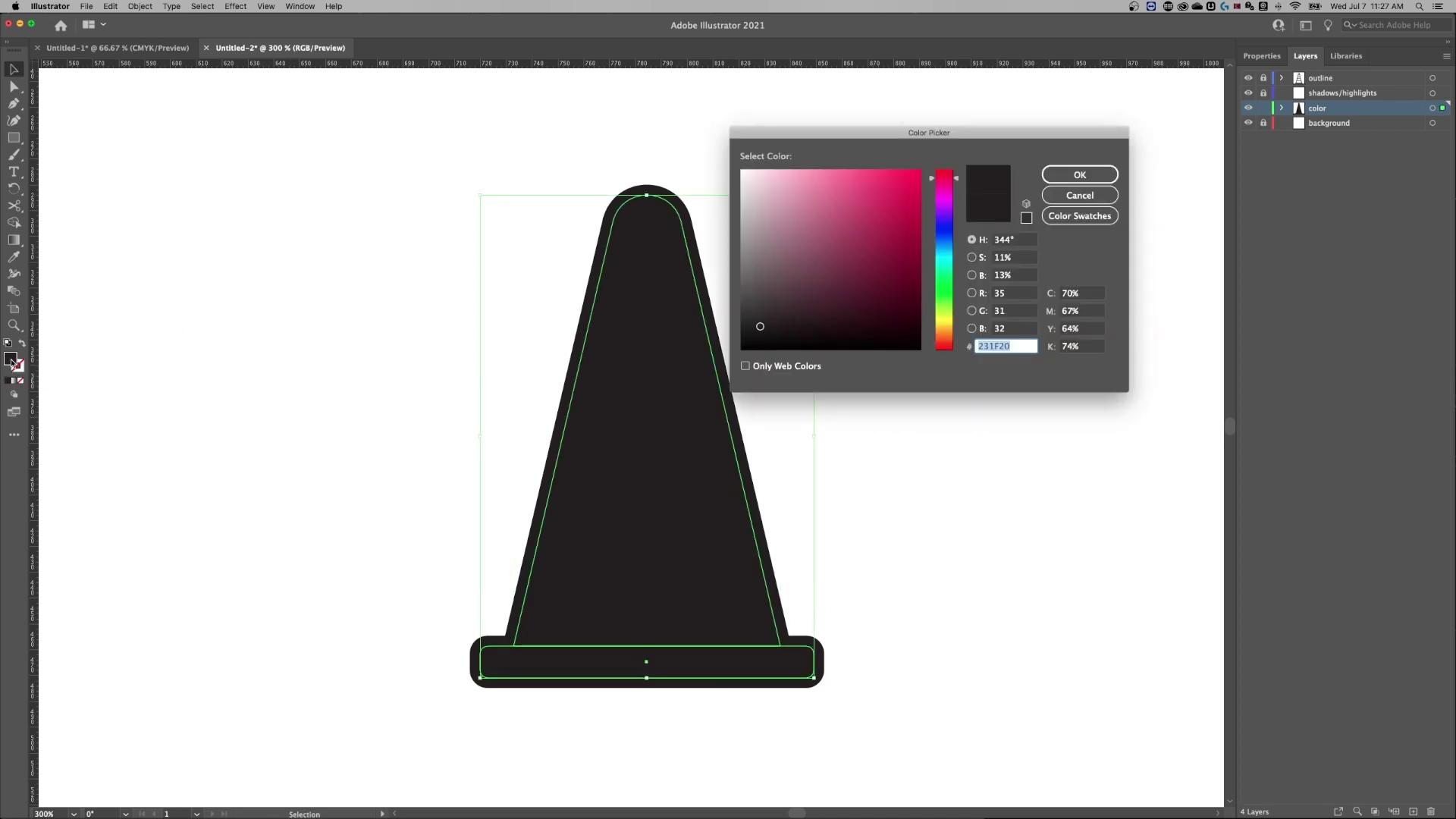
{"action": "left_click_drag", "start_coordinate": [948, 314], "coordinate": [950, 331]}
{"action": "left_click_drag", "start_coordinate": [894, 183], "coordinate": [906, 172]}
{"action": "left_click", "coordinate": [944, 332]}
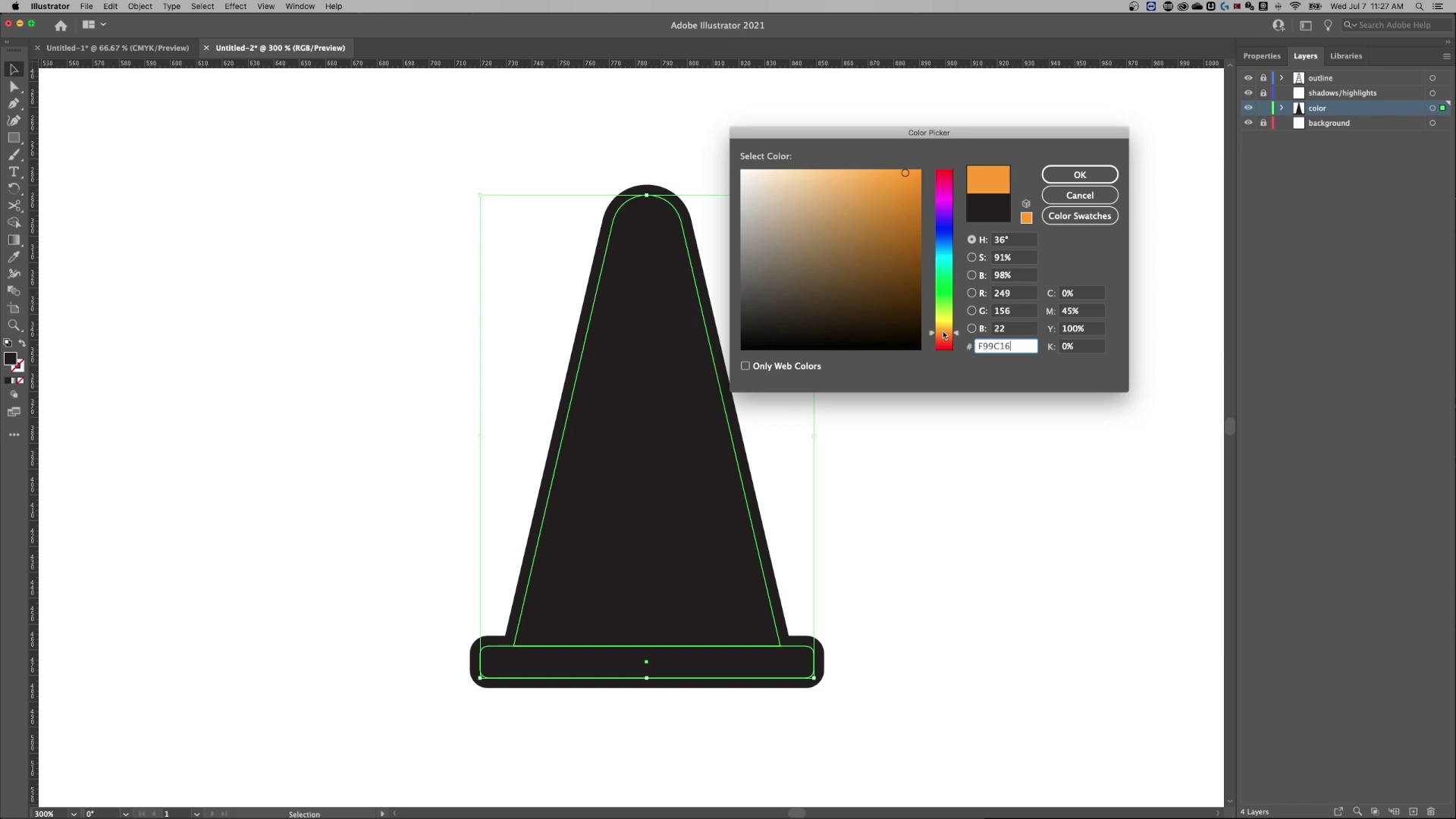
{"action": "left_click", "coordinate": [1079, 175]}
{"action": "left_click", "coordinate": [986, 239]}
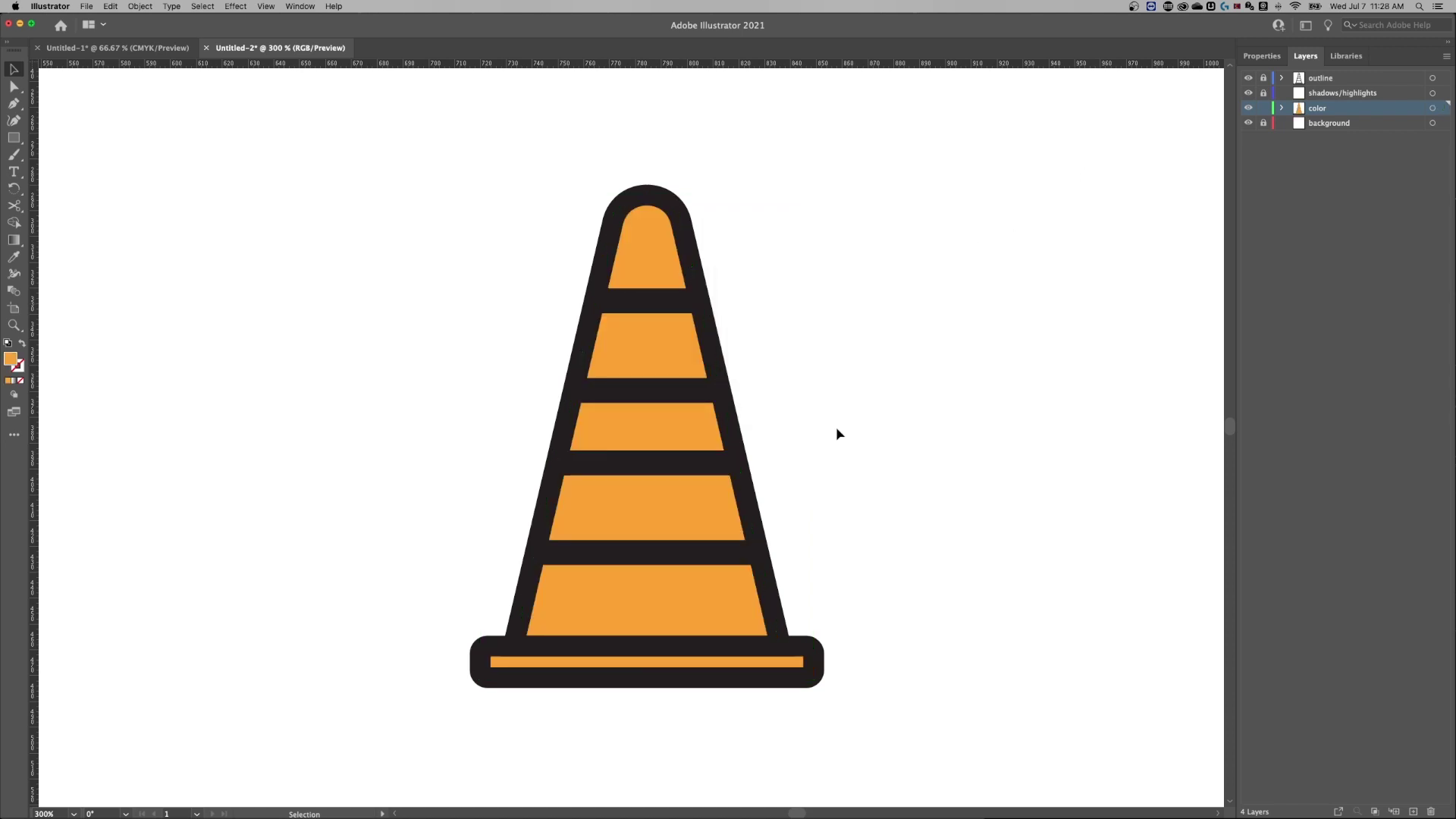
Draw a closed four-sided Pen shape over the cone's second band from the top, keeping its edges beneath the black outline.
{"action": "key", "text": "super+equal"}
{"action": "key", "text": "space"}
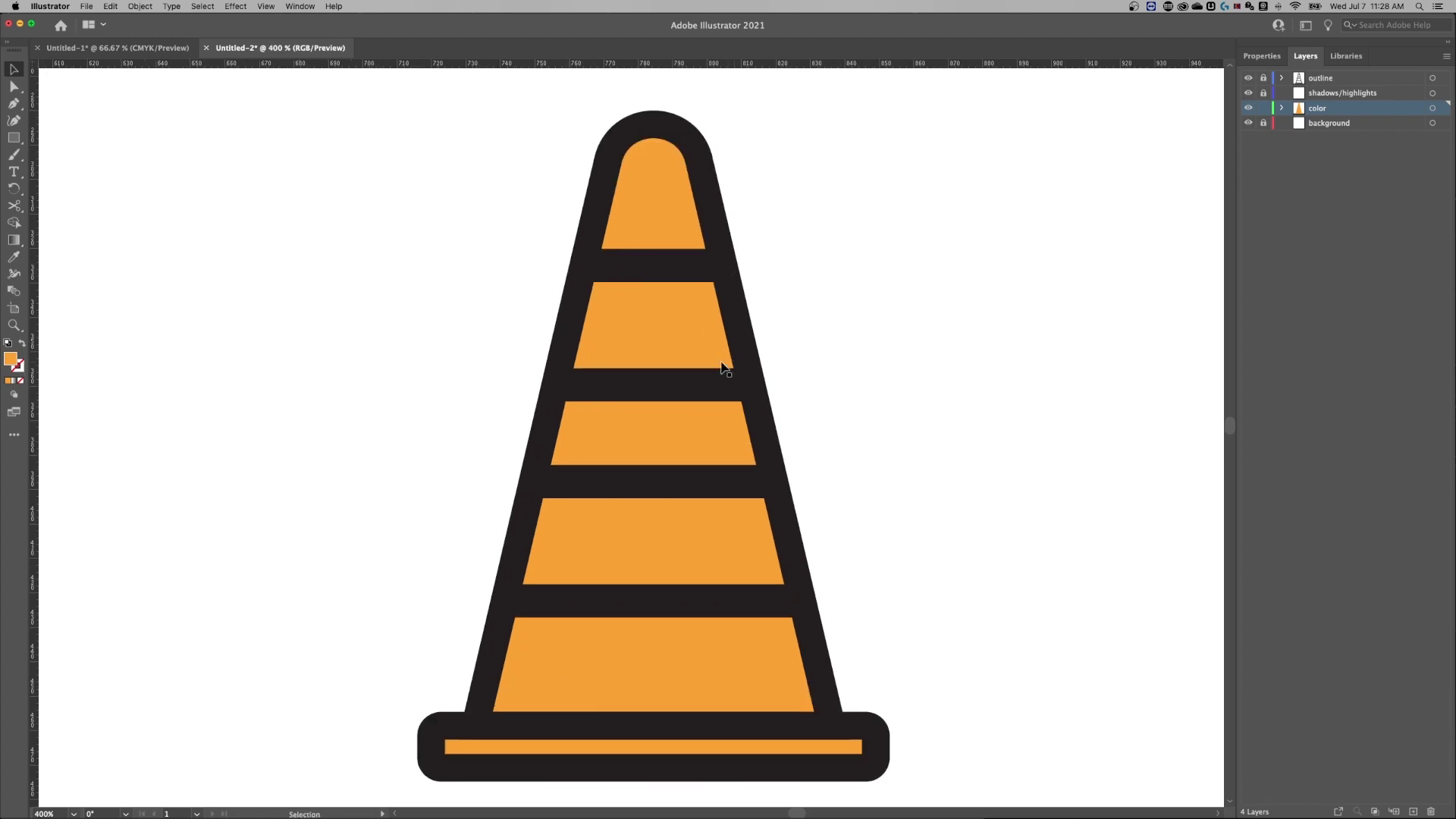
{"action": "key", "text": "p"}
{"action": "key", "text": "super"}
{"action": "left_click", "coordinate": [15, 104]}
{"action": "left_click", "coordinate": [583, 264]}
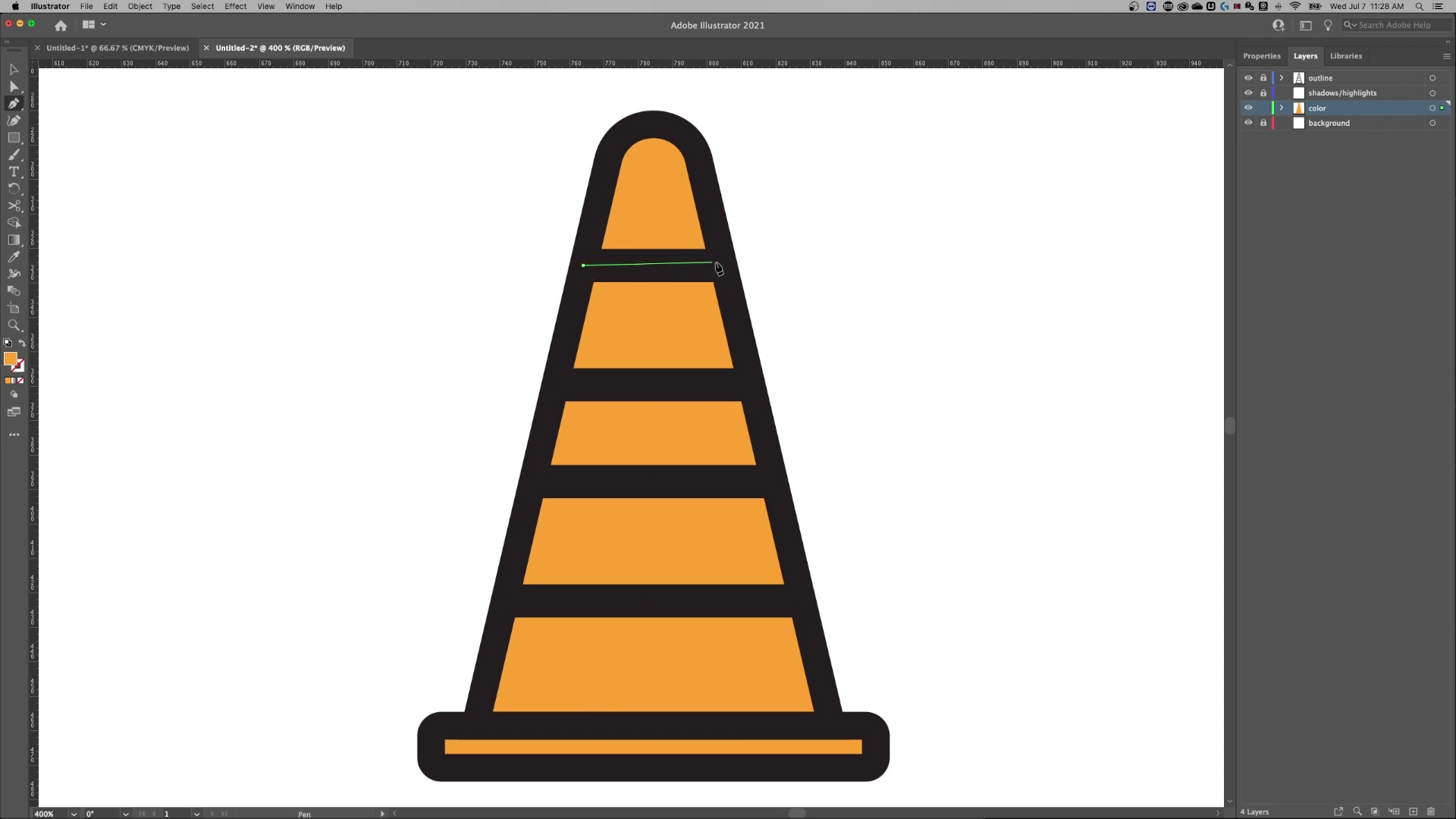
{"action": "left_click", "coordinate": [721, 263]}
{"action": "left_click", "coordinate": [749, 382]}
{"action": "left_click", "coordinate": [556, 382]}
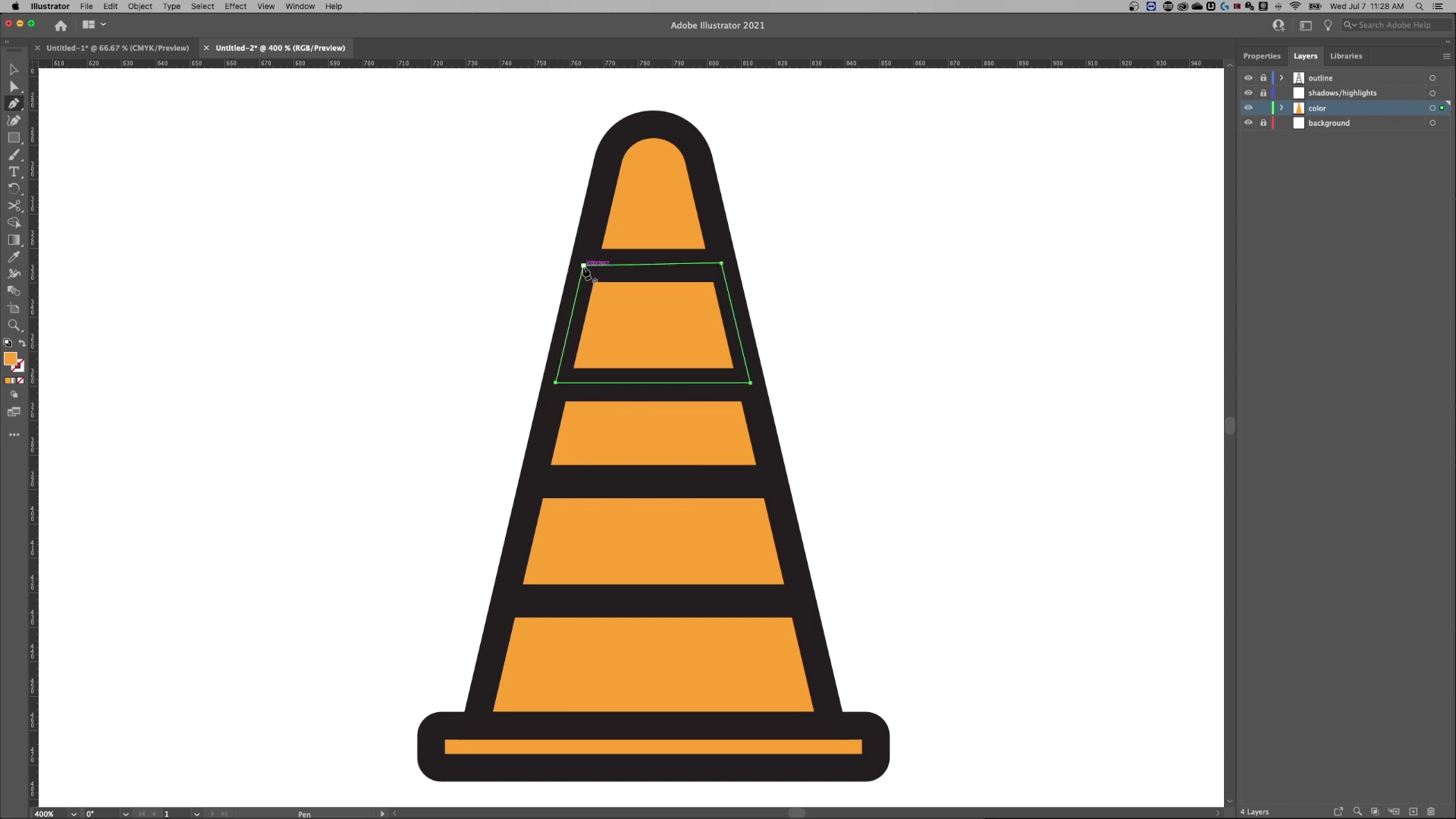
{"action": "left_click", "coordinate": [583, 266]}
Fill the new stripe shape with off-white EDECEB.
{"action": "double_click", "coordinate": [11, 358]}
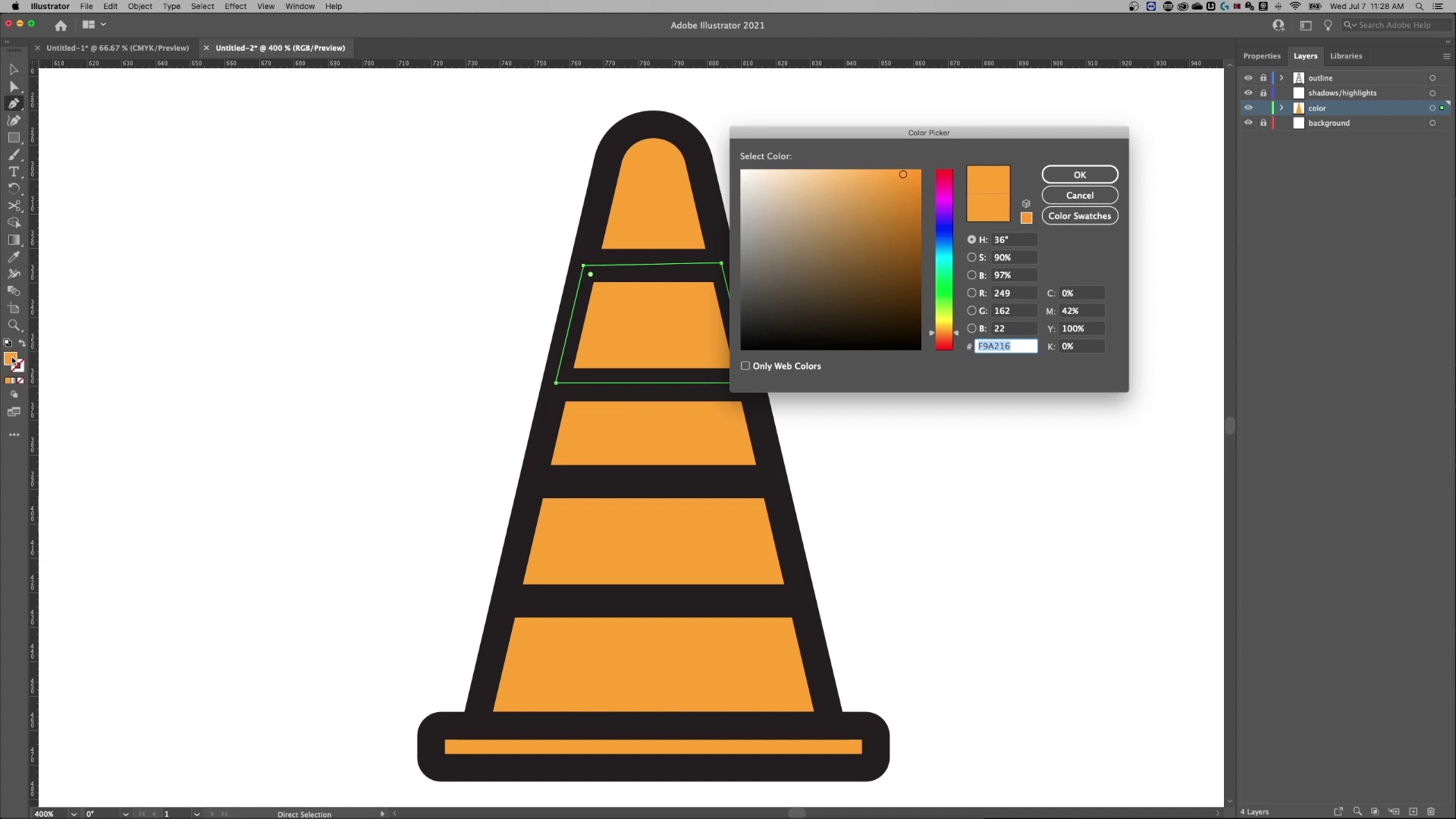
{"action": "left_click_drag", "start_coordinate": [756, 170], "coordinate": [743, 181]}
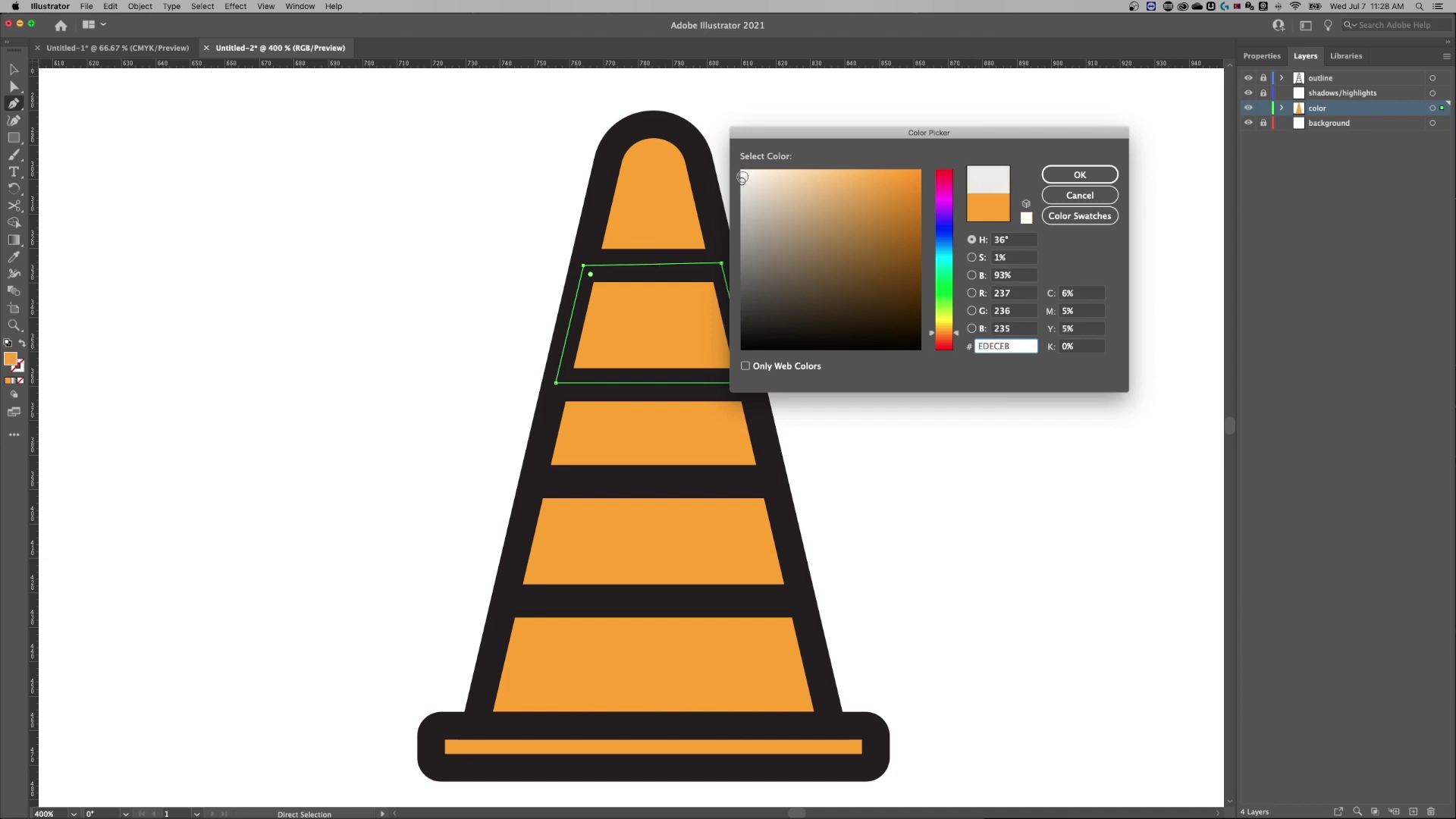
{"action": "left_click", "coordinate": [1085, 173]}
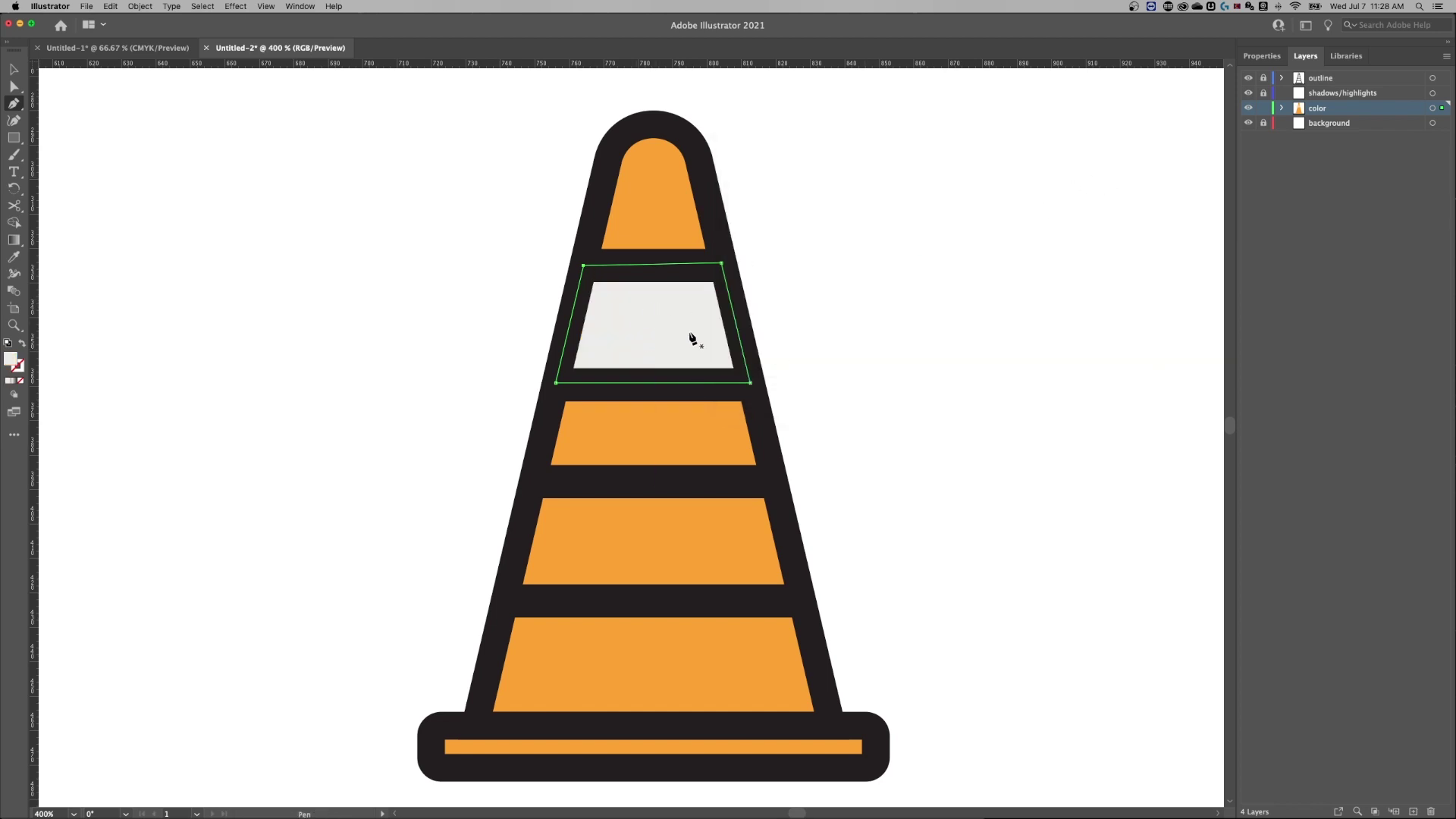
Draw a second closed four-sided Pen shape over the cone's fourth band from the top, with its edges beneath the outline.
{"action": "left_click", "coordinate": [533, 482]}
{"action": "left_click", "coordinate": [774, 481]}
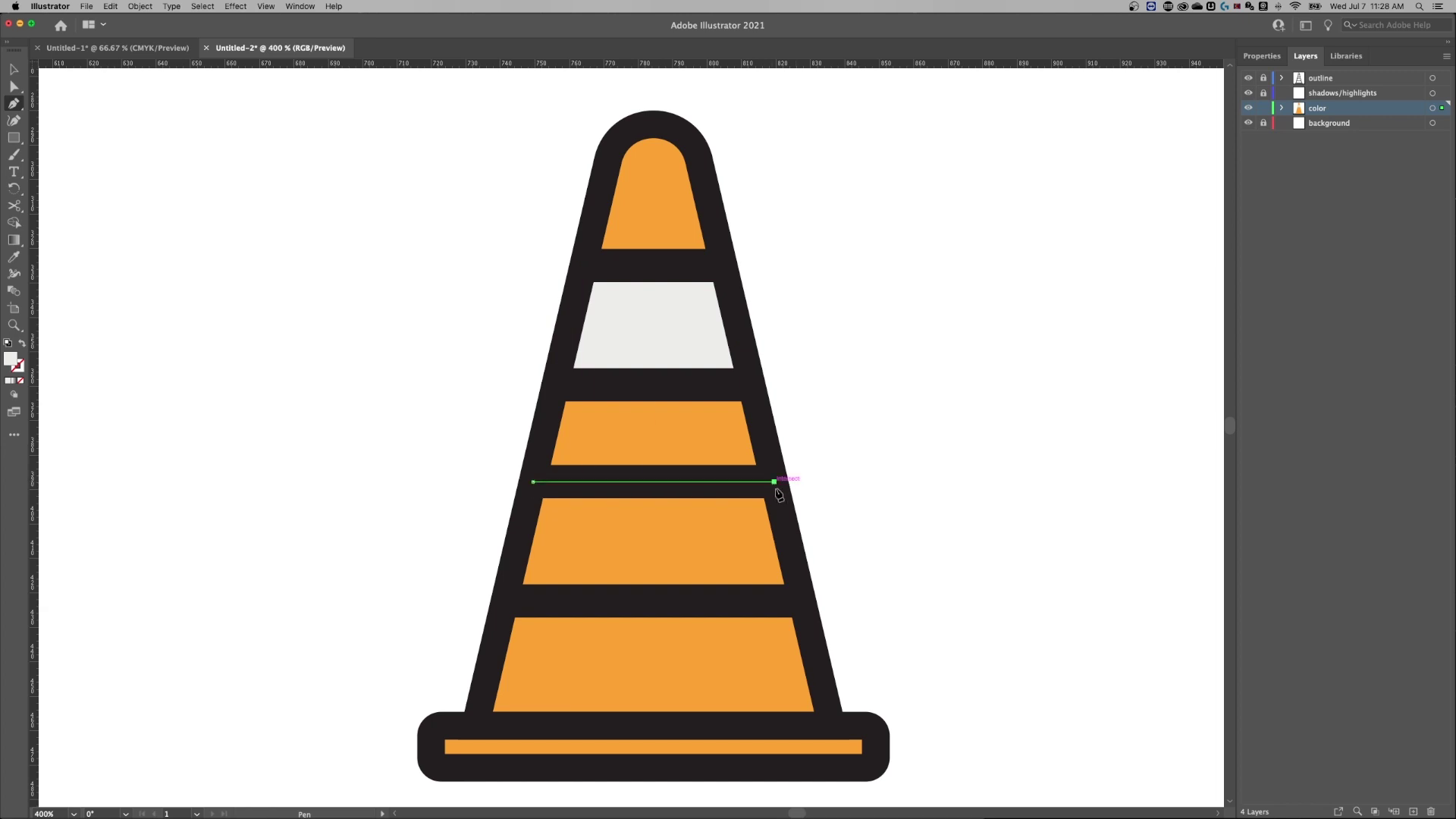
{"action": "left_click", "coordinate": [801, 598]}
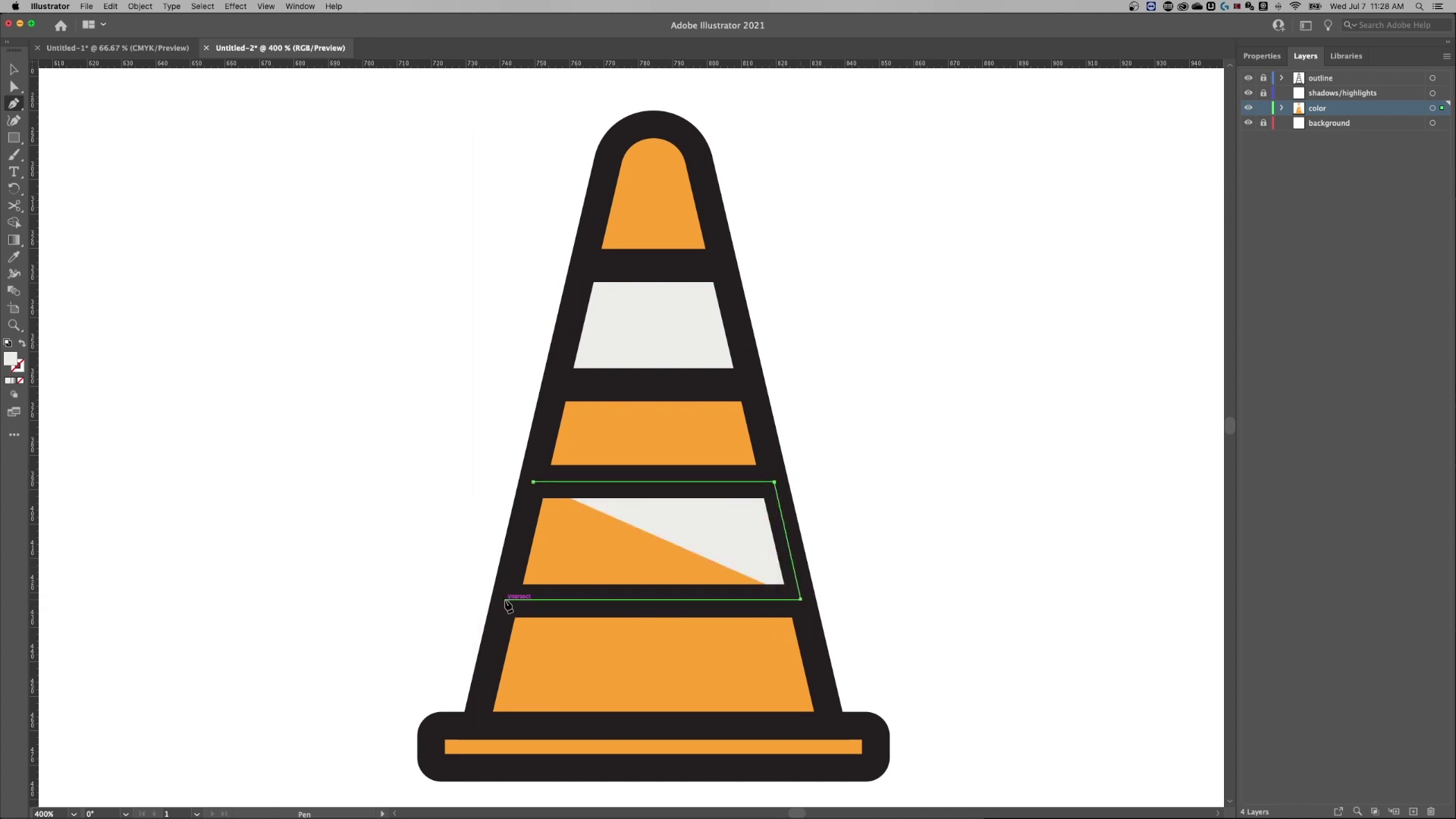
{"action": "left_click", "coordinate": [505, 599]}
{"action": "left_click", "coordinate": [533, 481]}
Sample the upper stripe's off-white fill onto the lower stripe with the Eyedropper and deselect it.
{"action": "key", "text": "i"}
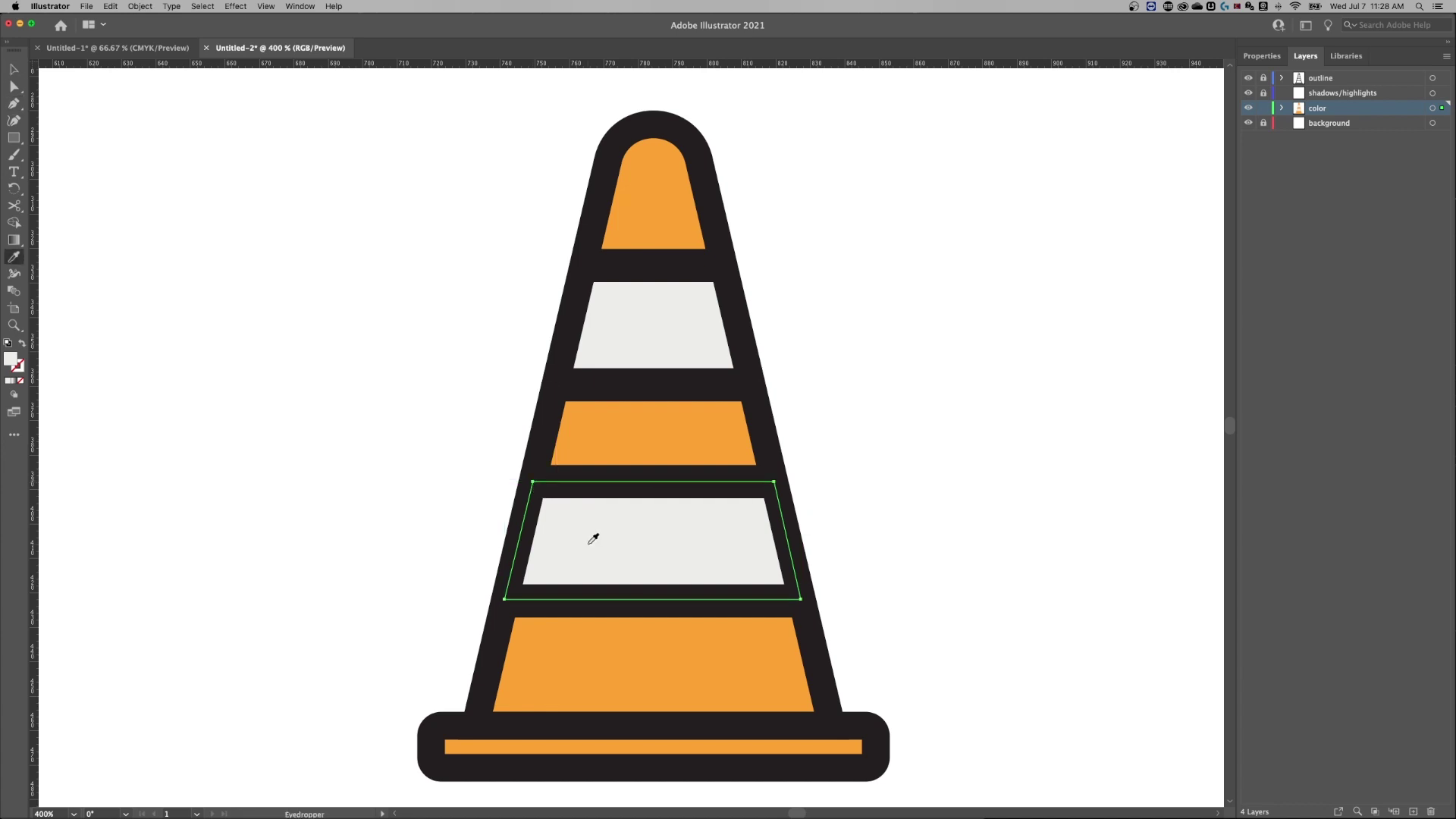
{"action": "left_click", "coordinate": [643, 213]}
{"action": "left_click", "coordinate": [648, 319]}
{"action": "key", "text": "v"}
{"action": "left_click", "coordinate": [907, 503]}
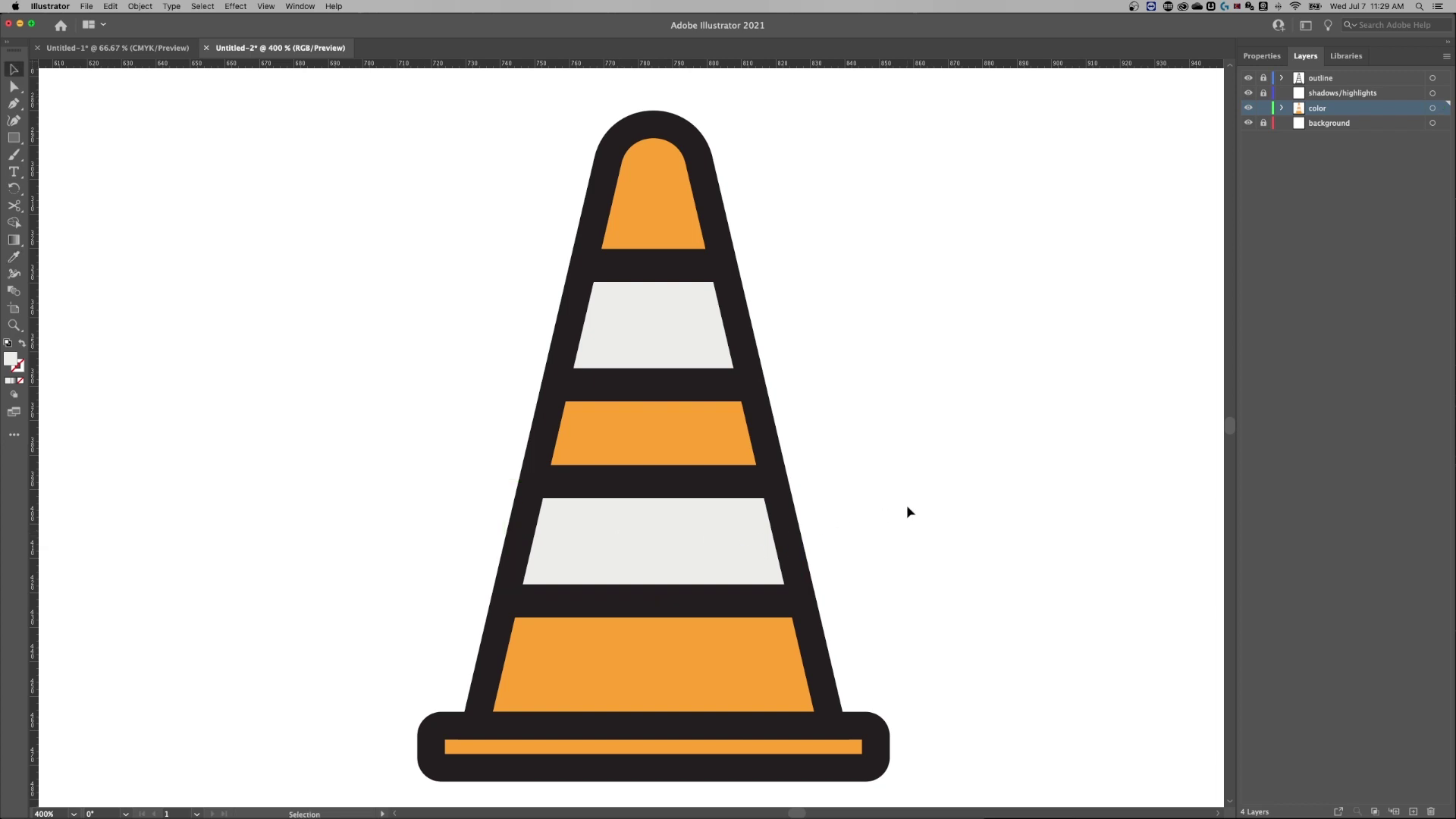
Lock the color layer, then unlock and activate the shadows/highlights layer.
{"action": "key", "text": "super+minus"}
{"action": "key", "text": "super+minus"}
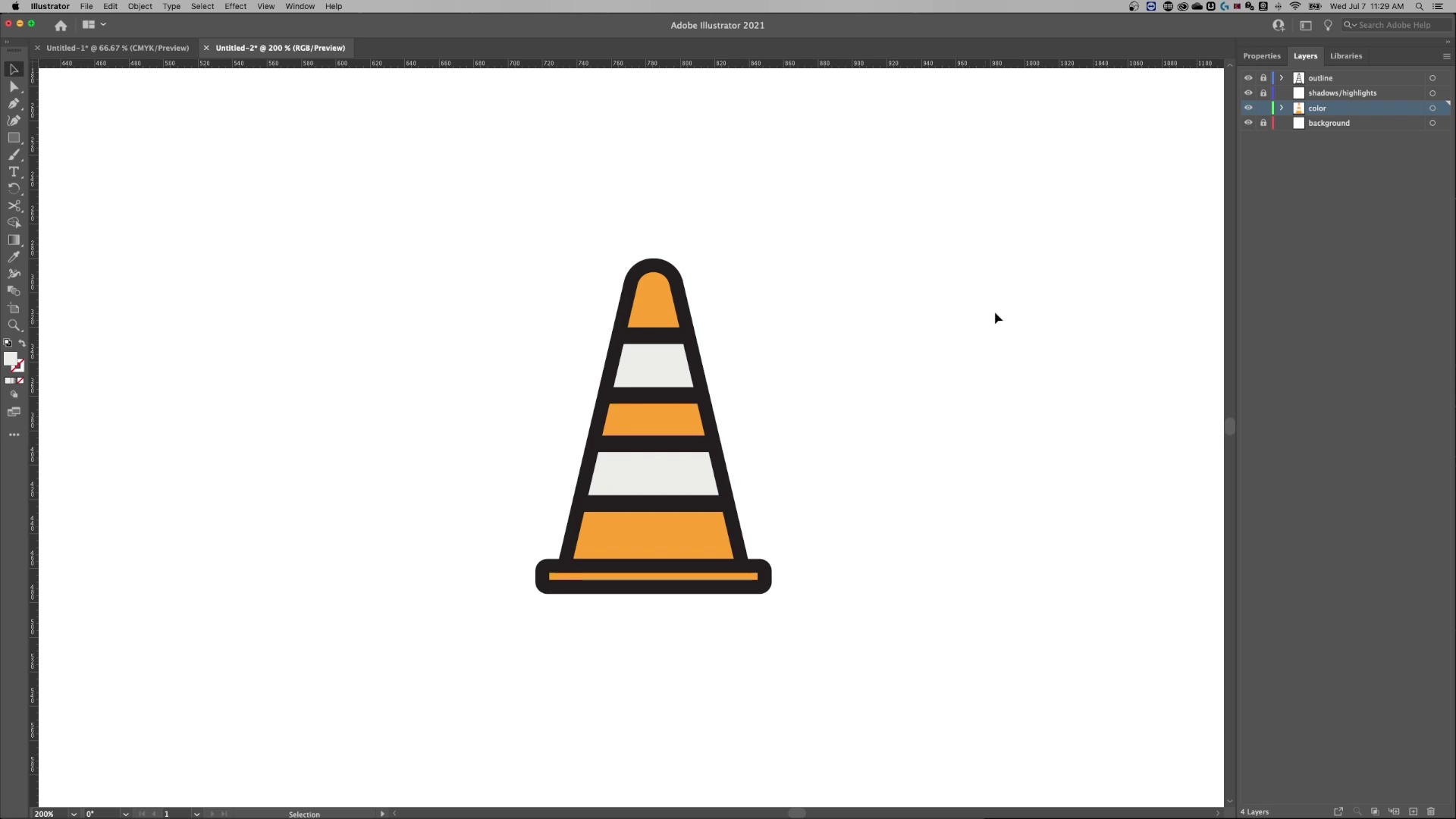
{"action": "left_click", "coordinate": [1263, 93]}
{"action": "left_click", "coordinate": [1356, 92]}
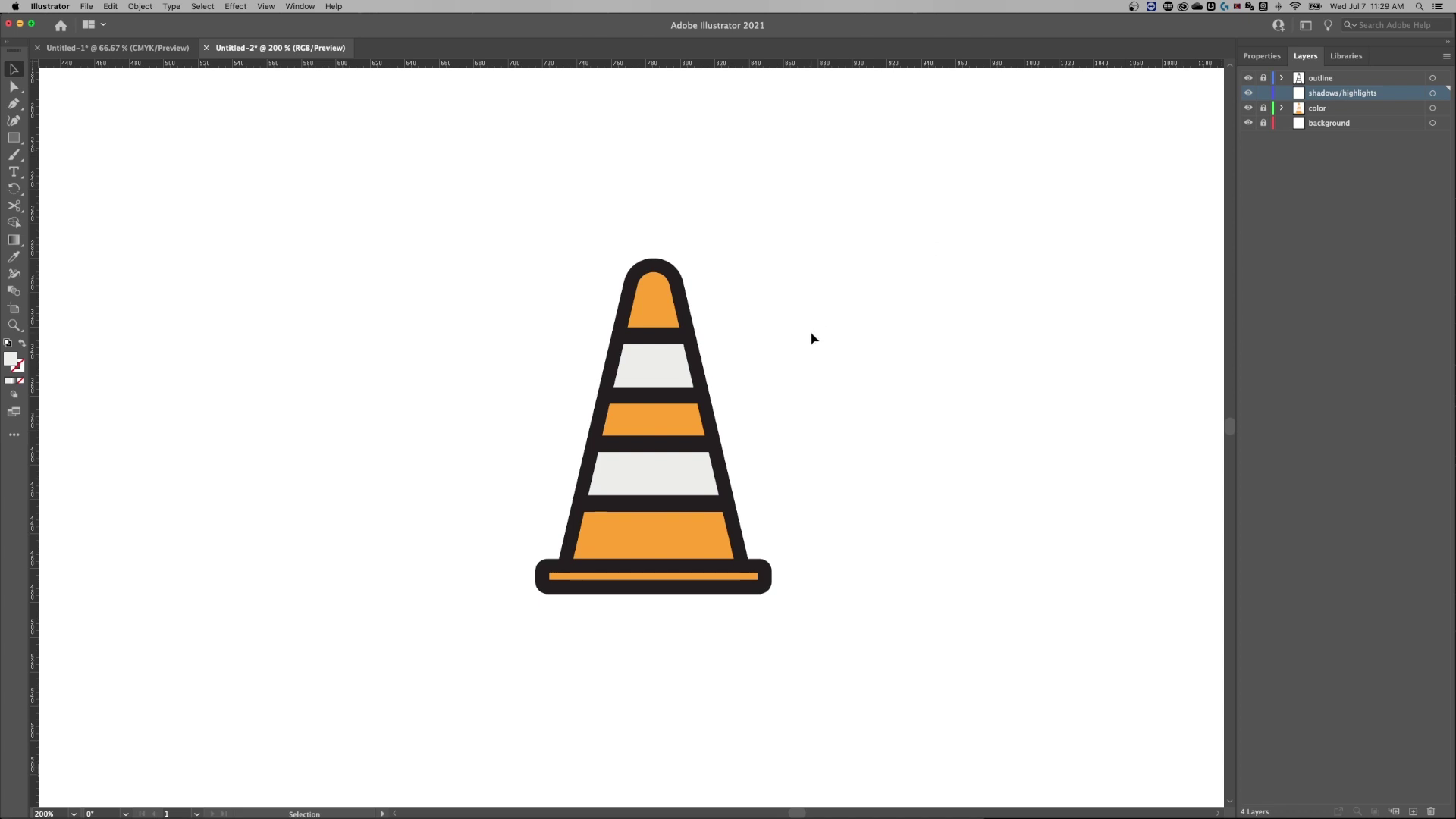
Draw a narrow closed triangle along the cone's left side with the Pen tool, from the top orange band down to the base.
{"action": "key", "text": "super+equal"}
{"action": "key", "text": "super+equal"}
{"action": "left_click_drag", "start_coordinate": [922, 276], "coordinate": [869, 276]}
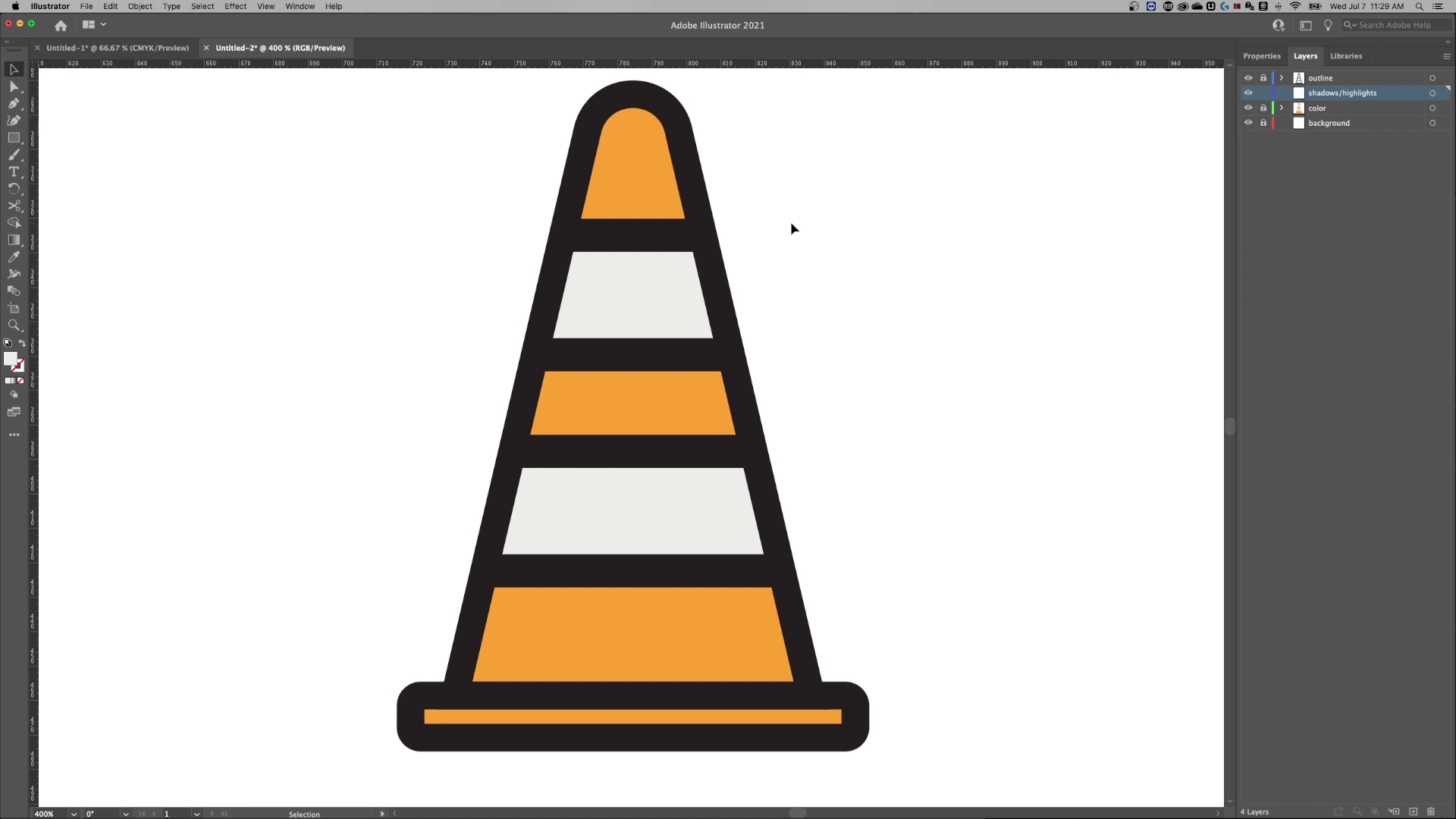
{"action": "key", "text": "p"}
{"action": "left_click", "coordinate": [612, 160]}
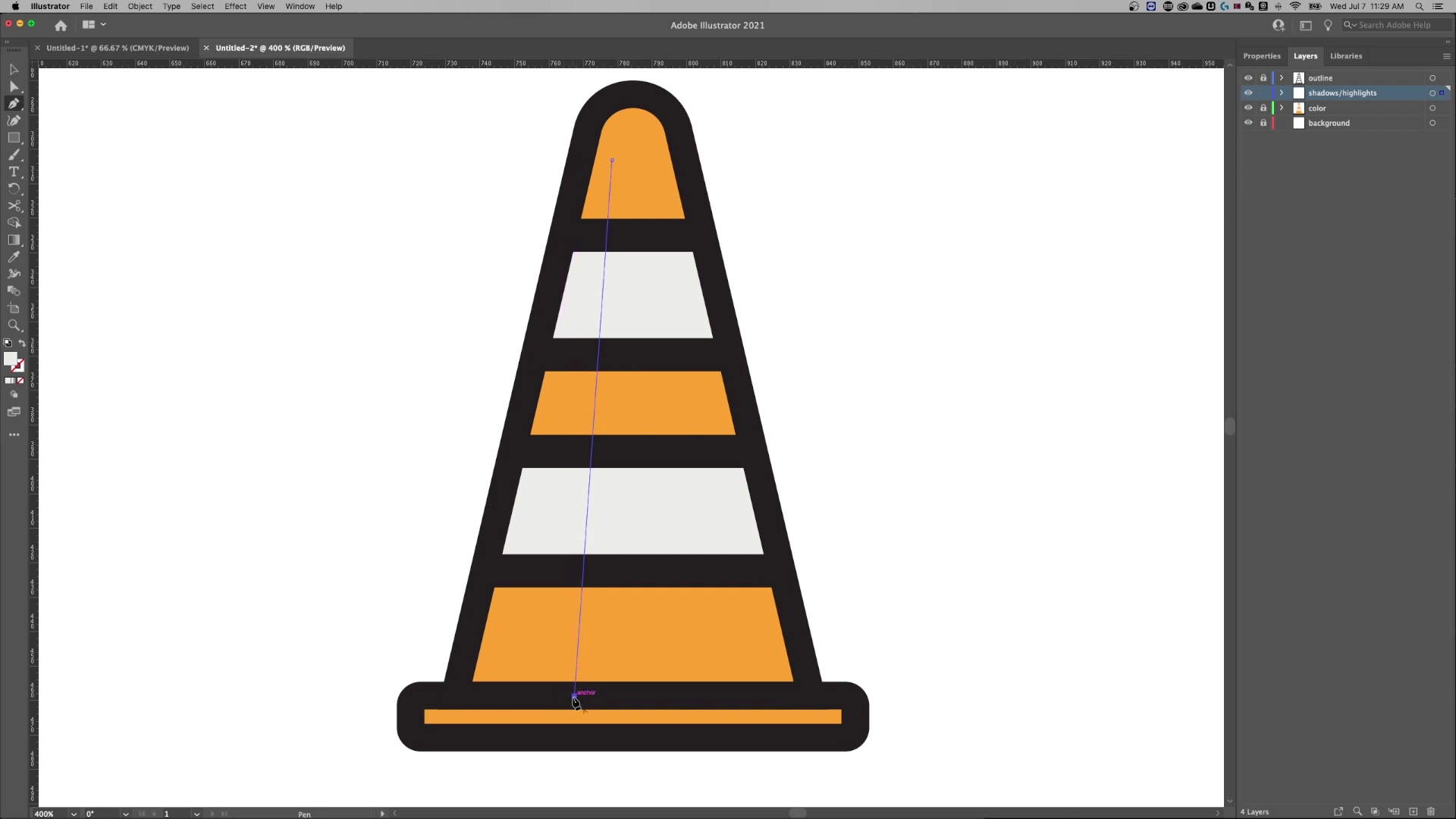
{"action": "left_click", "coordinate": [575, 695]}
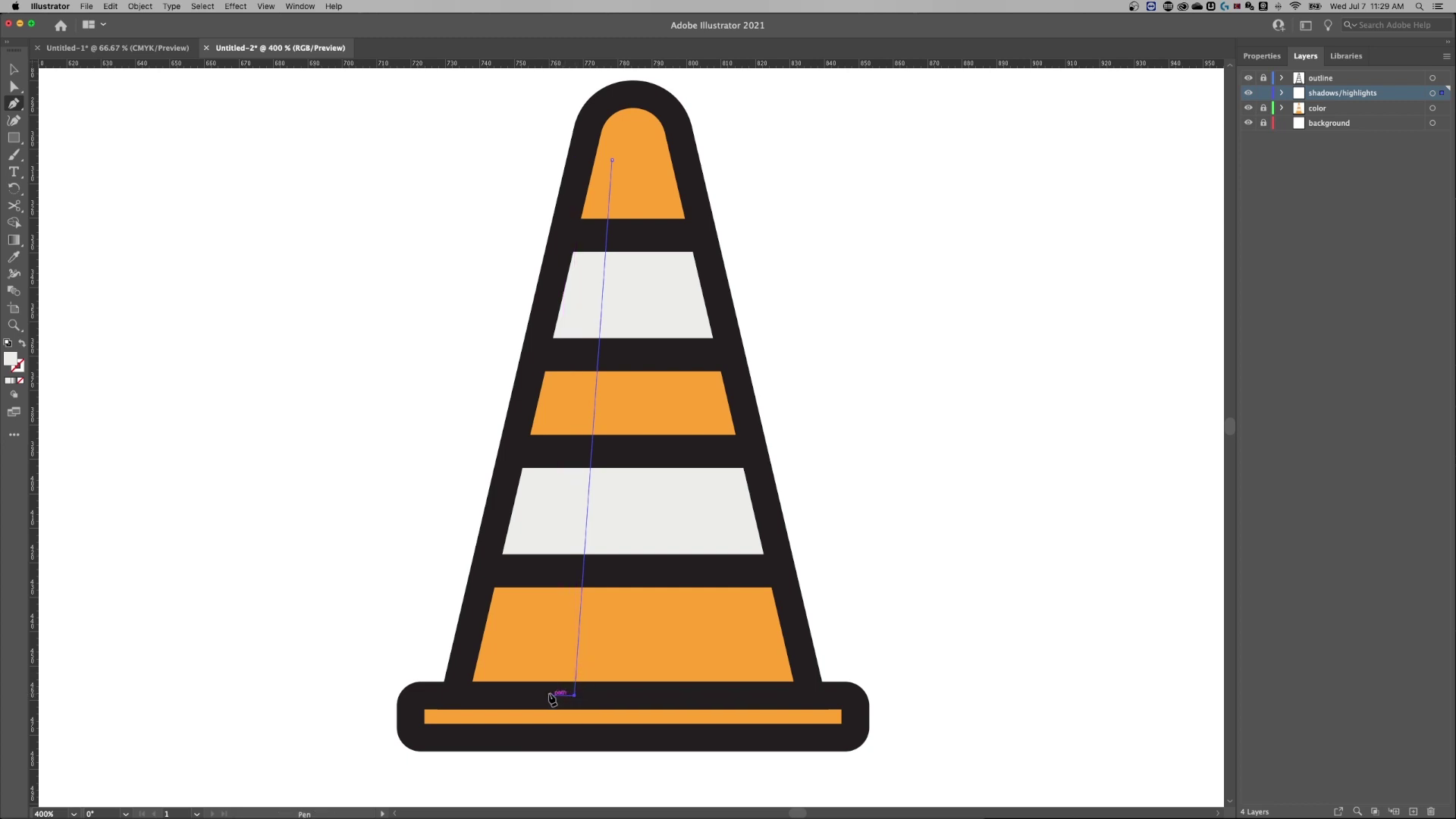
{"action": "left_click", "coordinate": [485, 695]}
{"action": "key", "text": "Escape"}
{"action": "left_click", "coordinate": [486, 696]}
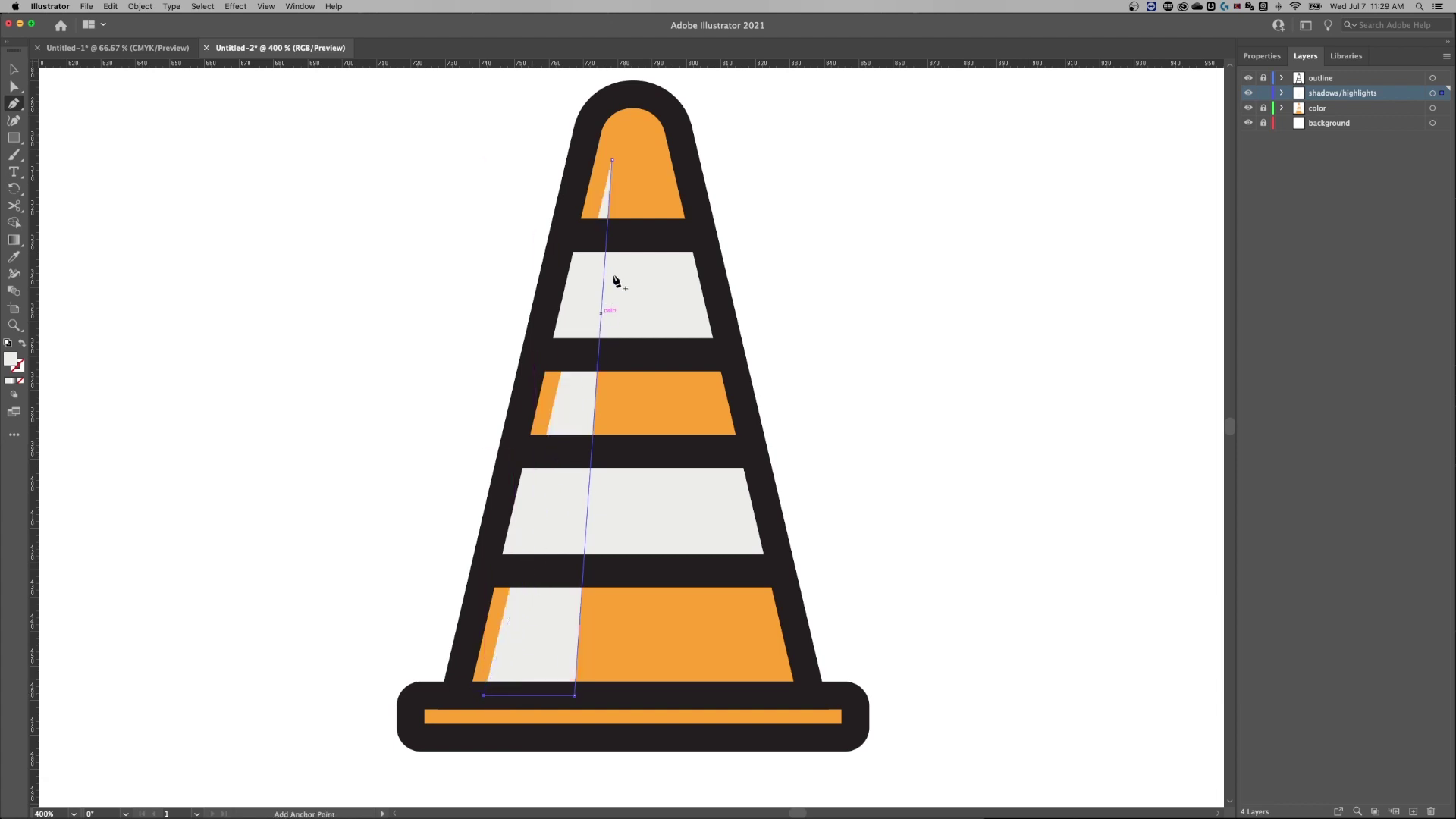
{"action": "left_click", "coordinate": [612, 160]}
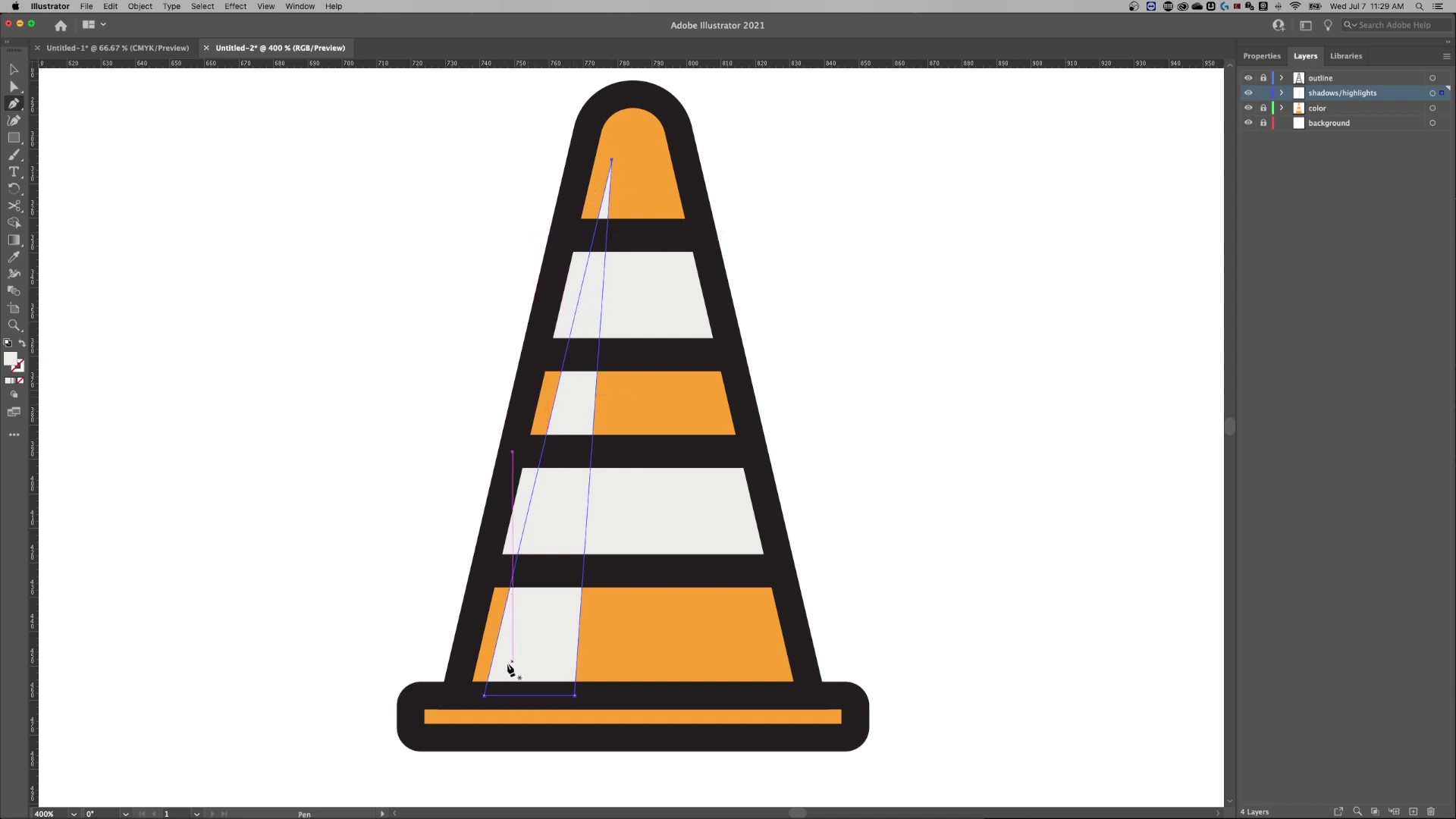
Nudge the highlight triangle's lower-left anchor slightly inward, away from the cone's edge, and deselect the shape.
{"action": "key", "text": "a"}
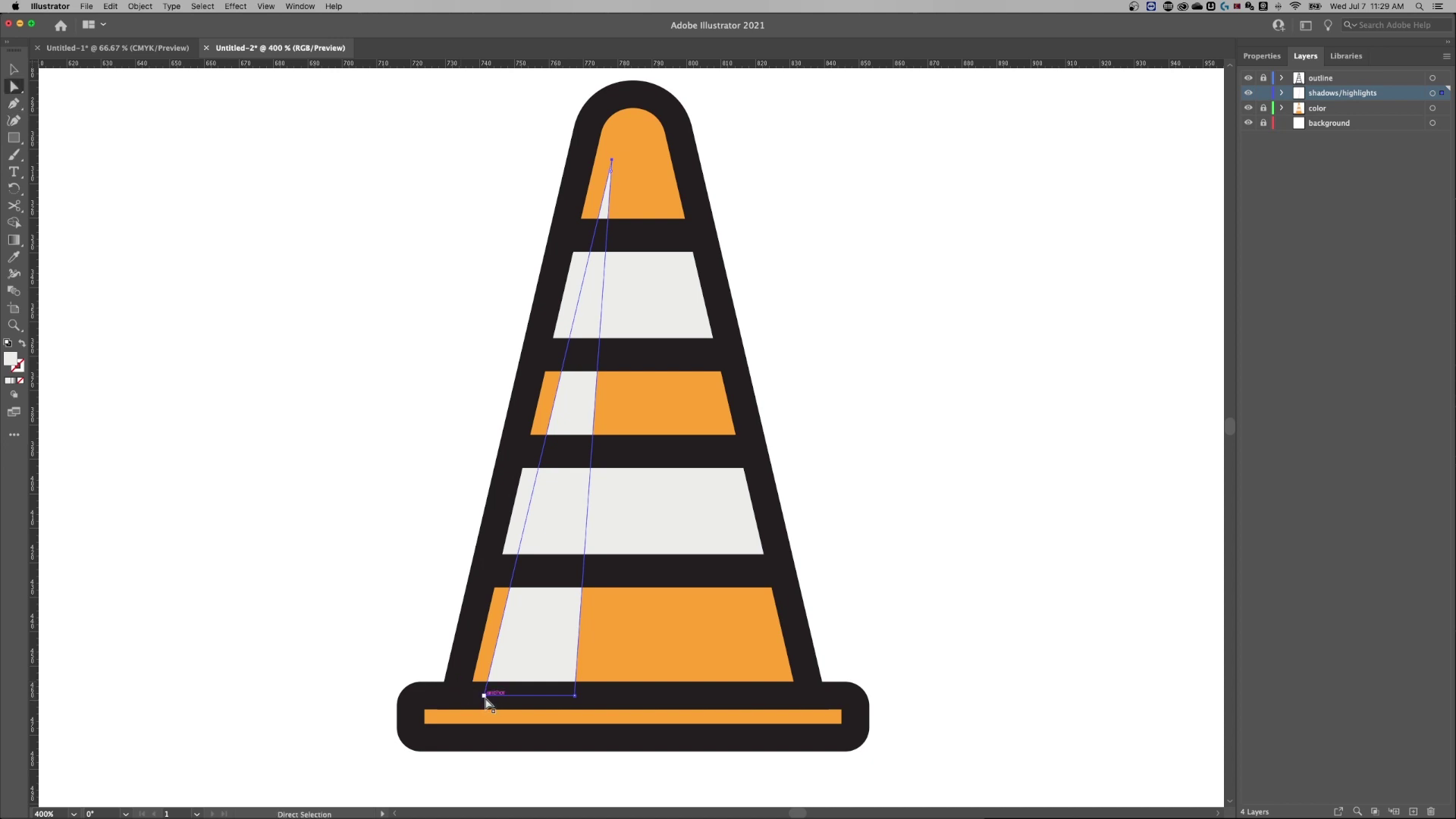
{"action": "left_click", "coordinate": [485, 696]}
{"action": "key", "text": "Right"}
{"action": "key", "text": "Right"}
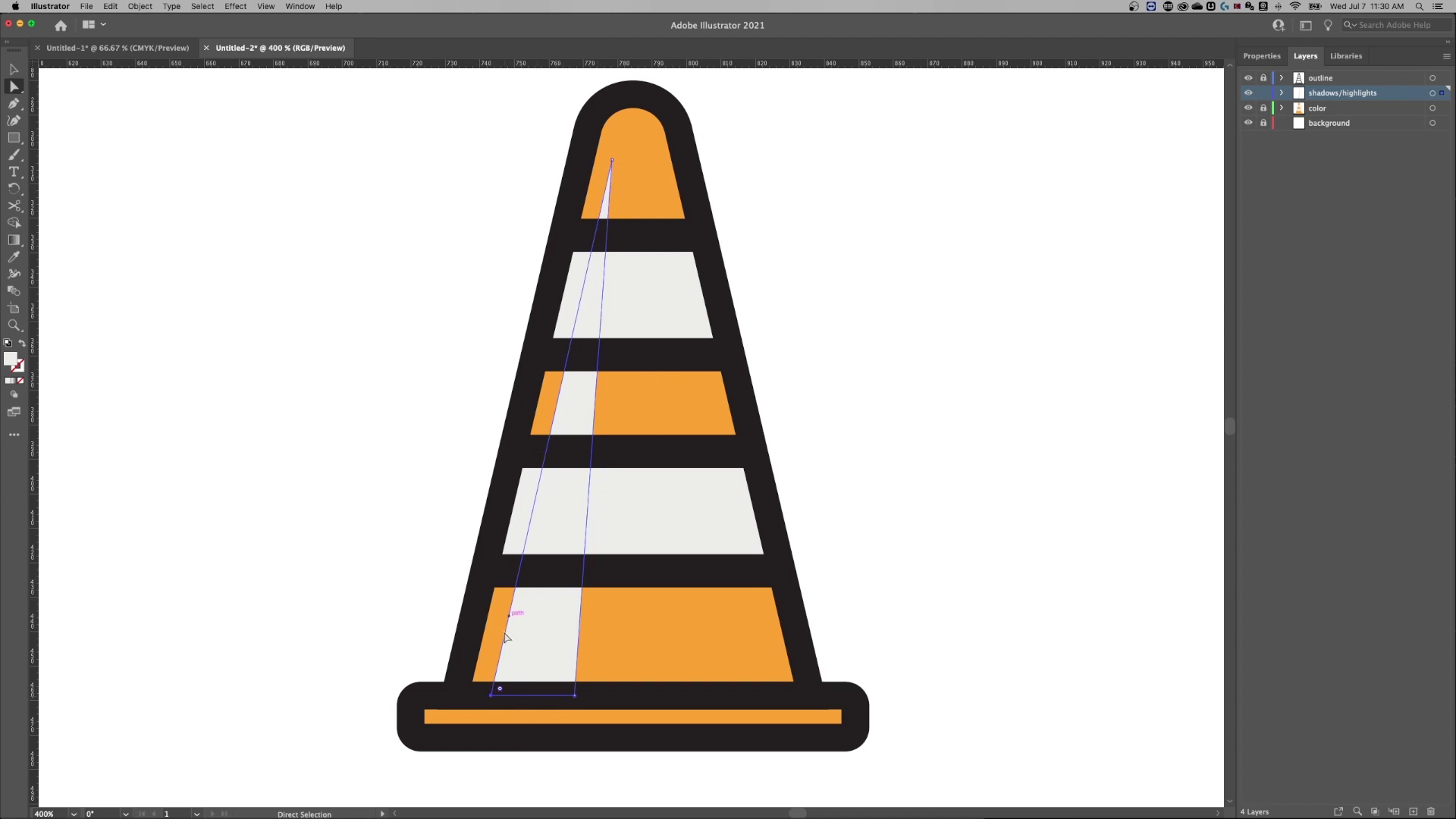
{"action": "key", "text": "Right"}
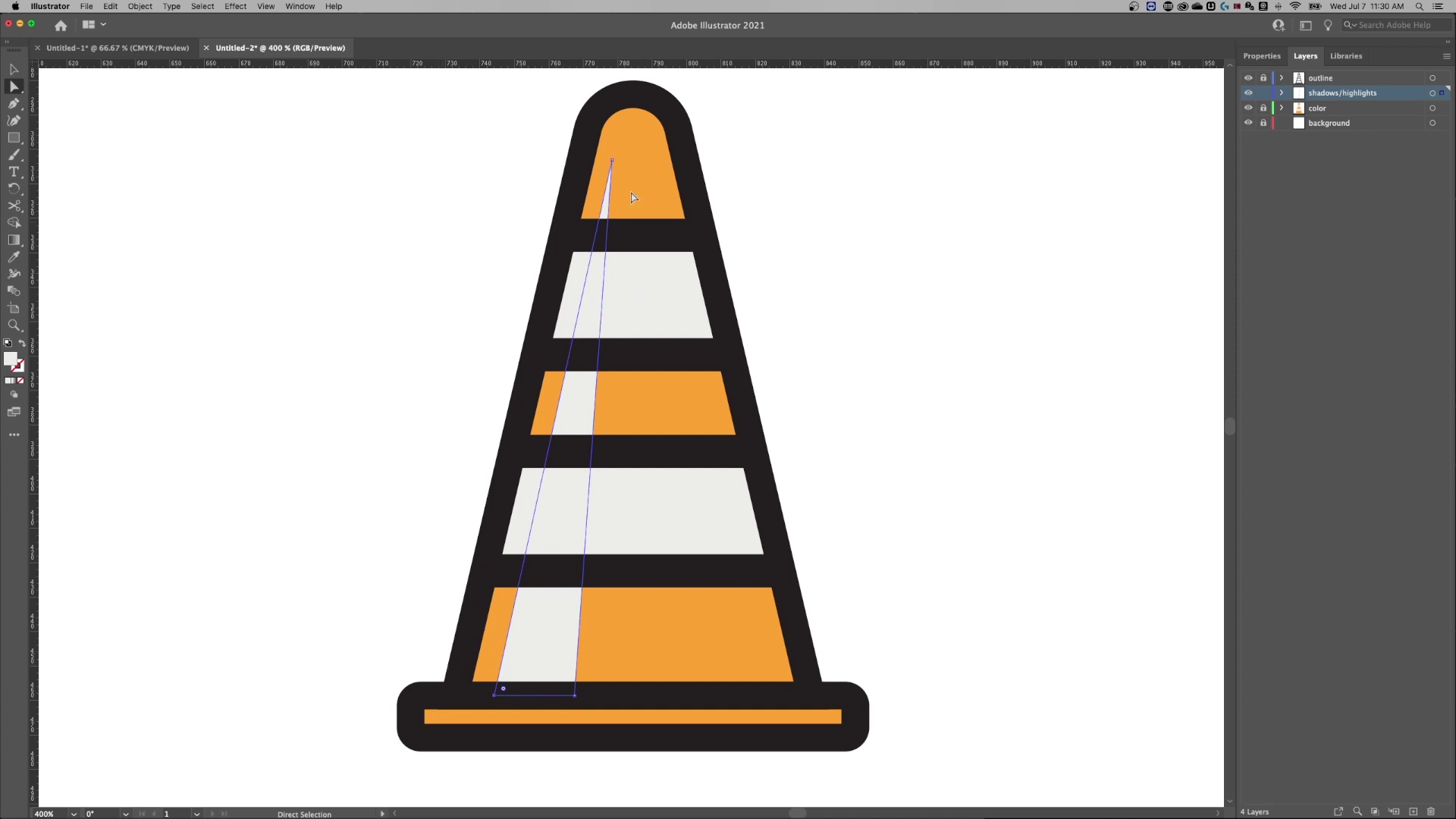
{"action": "left_click", "coordinate": [872, 165]}
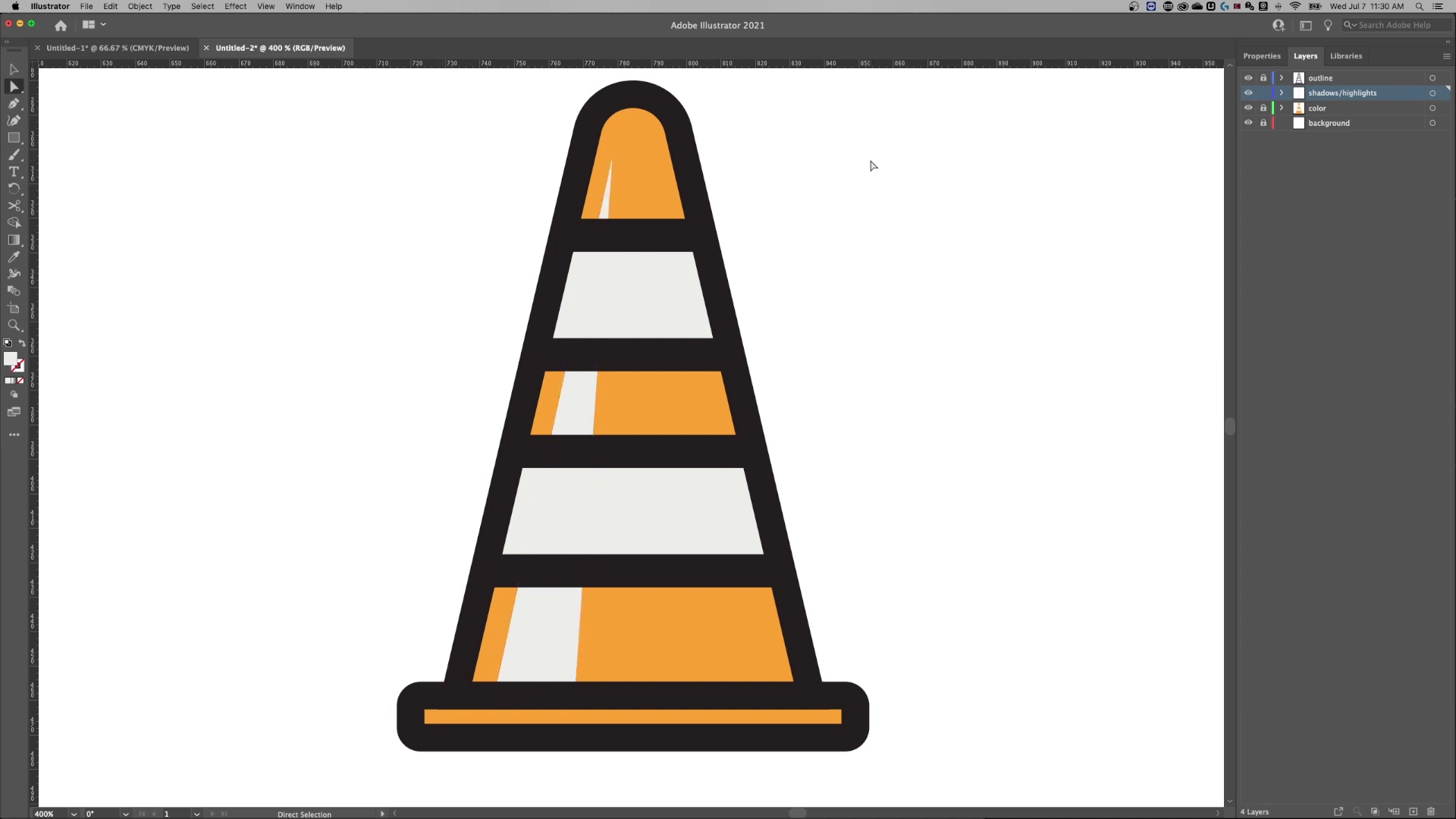
Round off the pointed upper tip of the highlight triangle and deselect it.
{"action": "key", "text": "z"}
{"action": "left_click", "coordinate": [619, 166]}
{"action": "left_click_drag", "start_coordinate": [619, 165], "coordinate": [895, 165]}
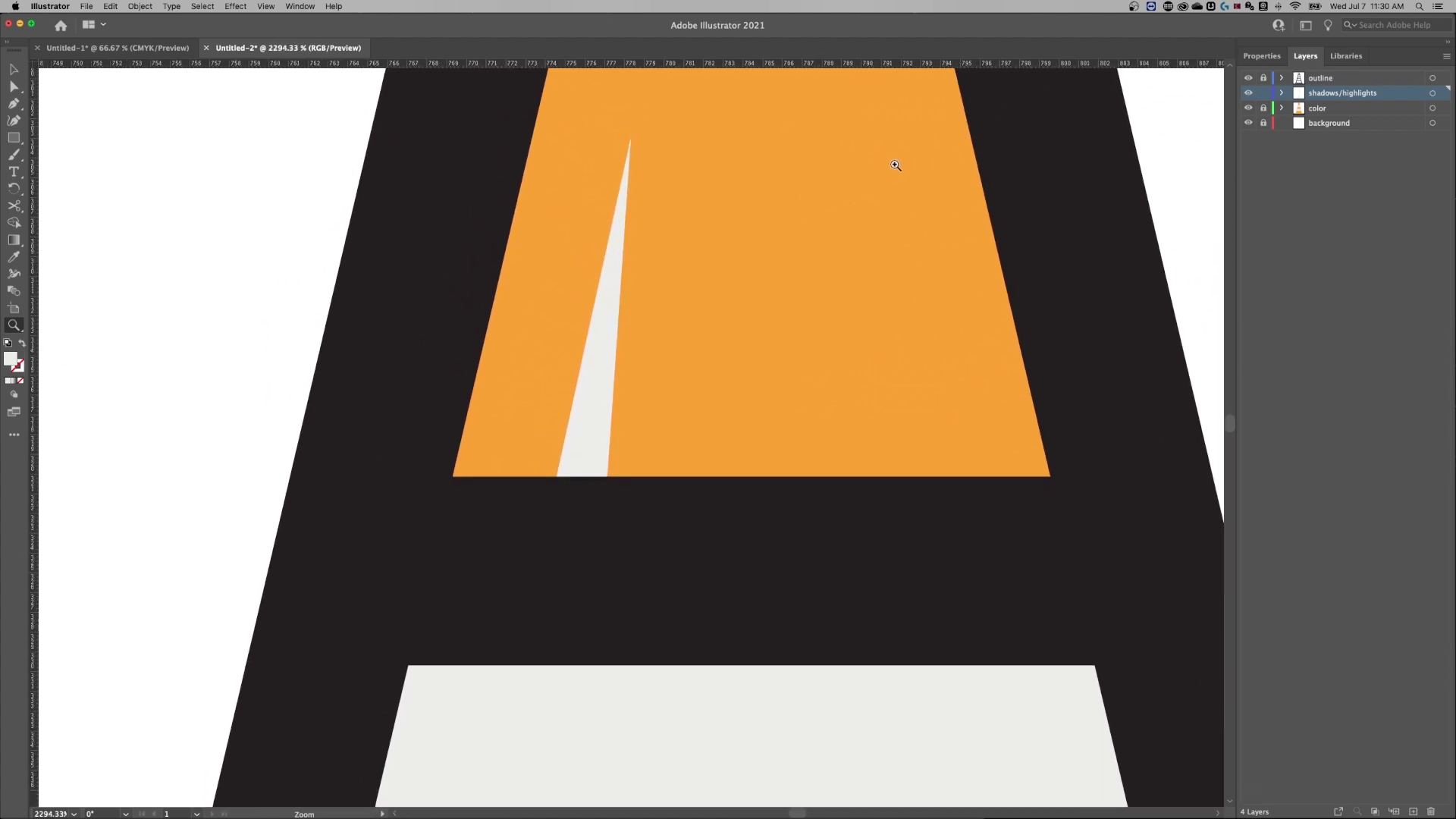
{"action": "key", "text": "a"}
{"action": "left_click", "coordinate": [630, 140]}
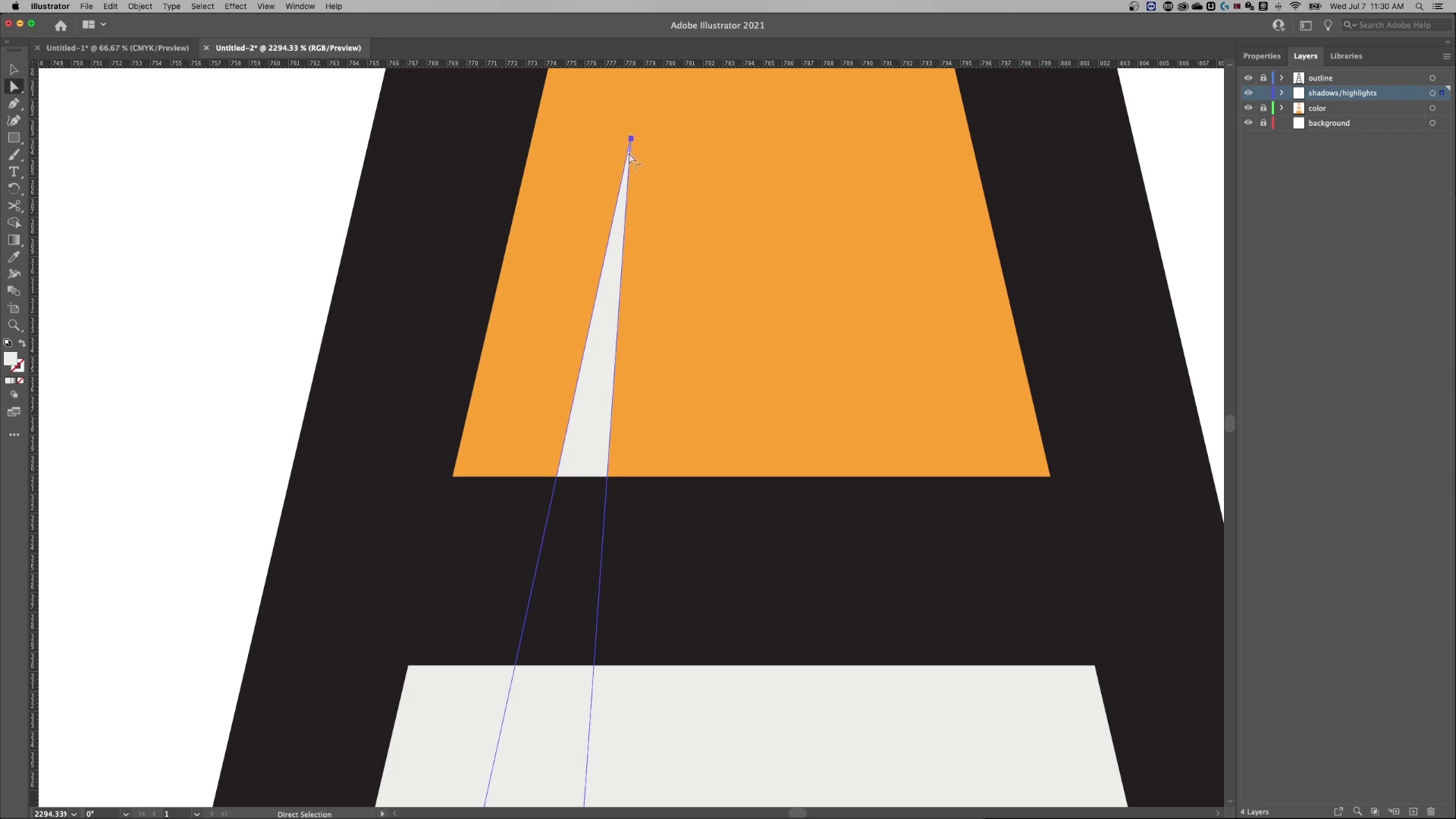
{"action": "left_click_drag", "start_coordinate": [629, 151], "coordinate": [611, 289]}
{"action": "left_click", "coordinate": [278, 231], "text": "super"}
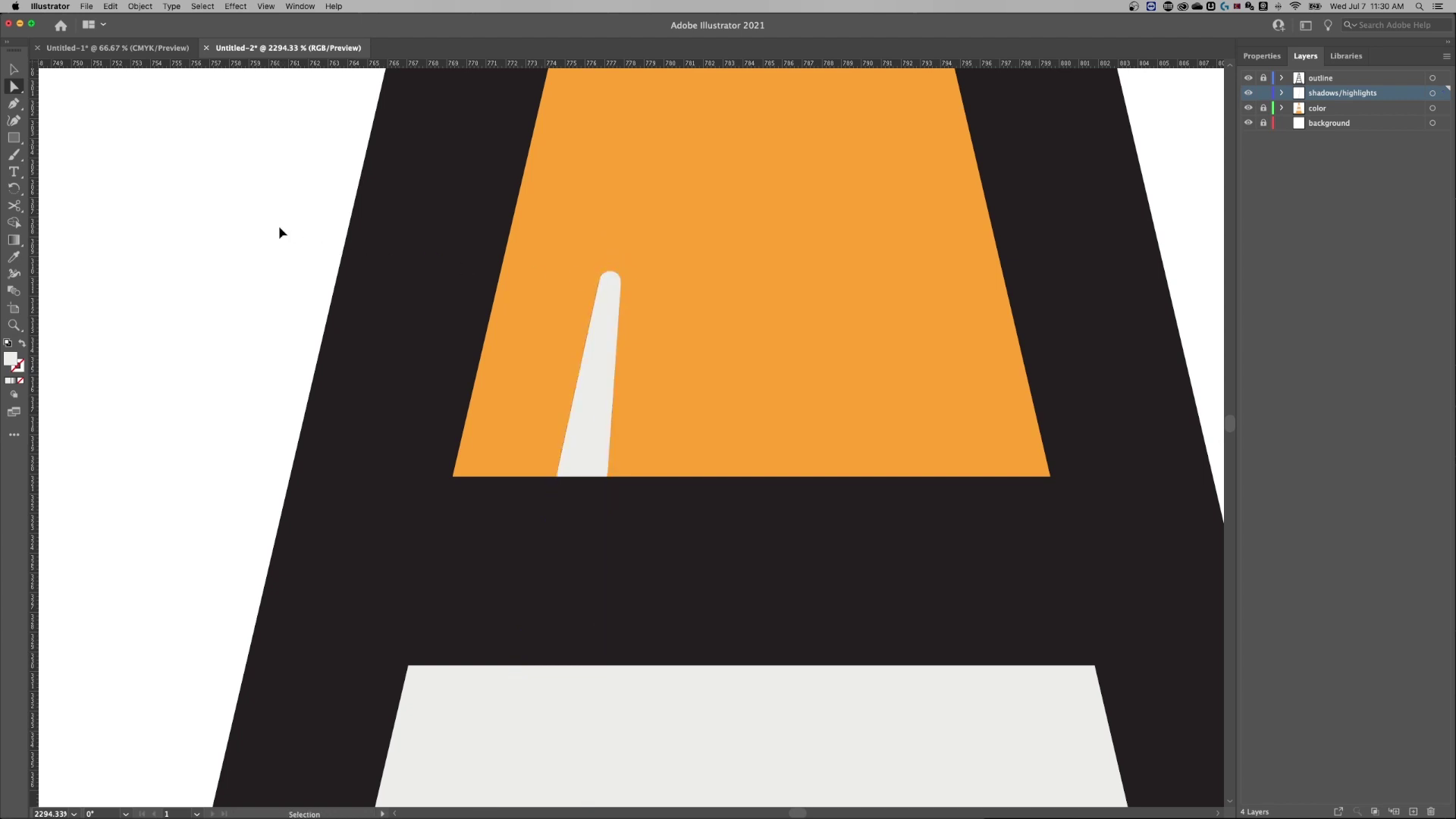
Select the highlight's rounded tip anchors and move them higher within the cone's top orange band.
{"action": "key", "text": "super+minus"}
{"action": "key", "text": "super+minus"}
{"action": "key", "text": "super+minus"}
{"action": "key", "text": "super+minus"}
{"action": "left_click_drag", "start_coordinate": [658, 387], "coordinate": [679, 224]}
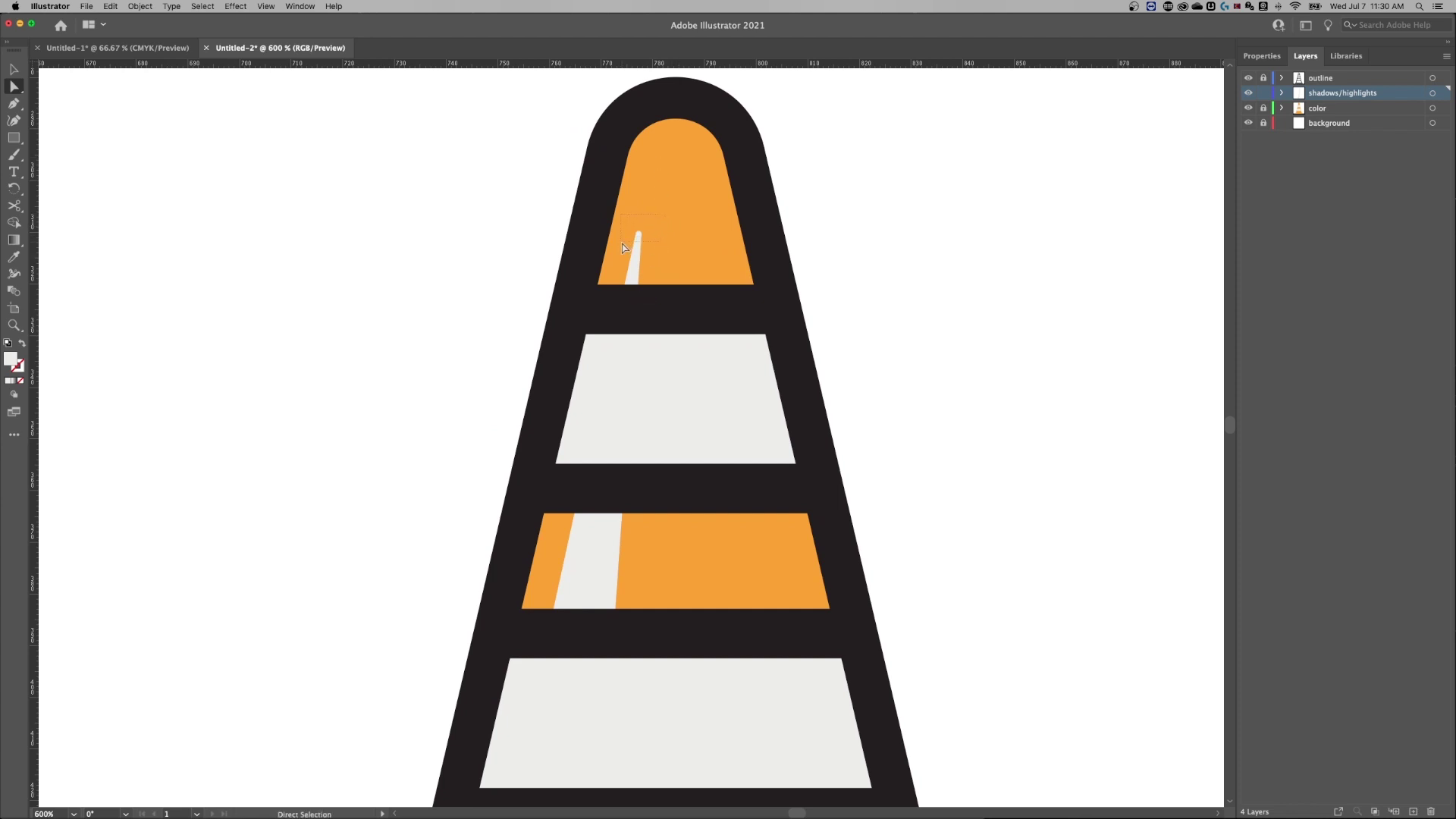
{"action": "left_click_drag", "start_coordinate": [623, 248], "coordinate": [625, 247]}
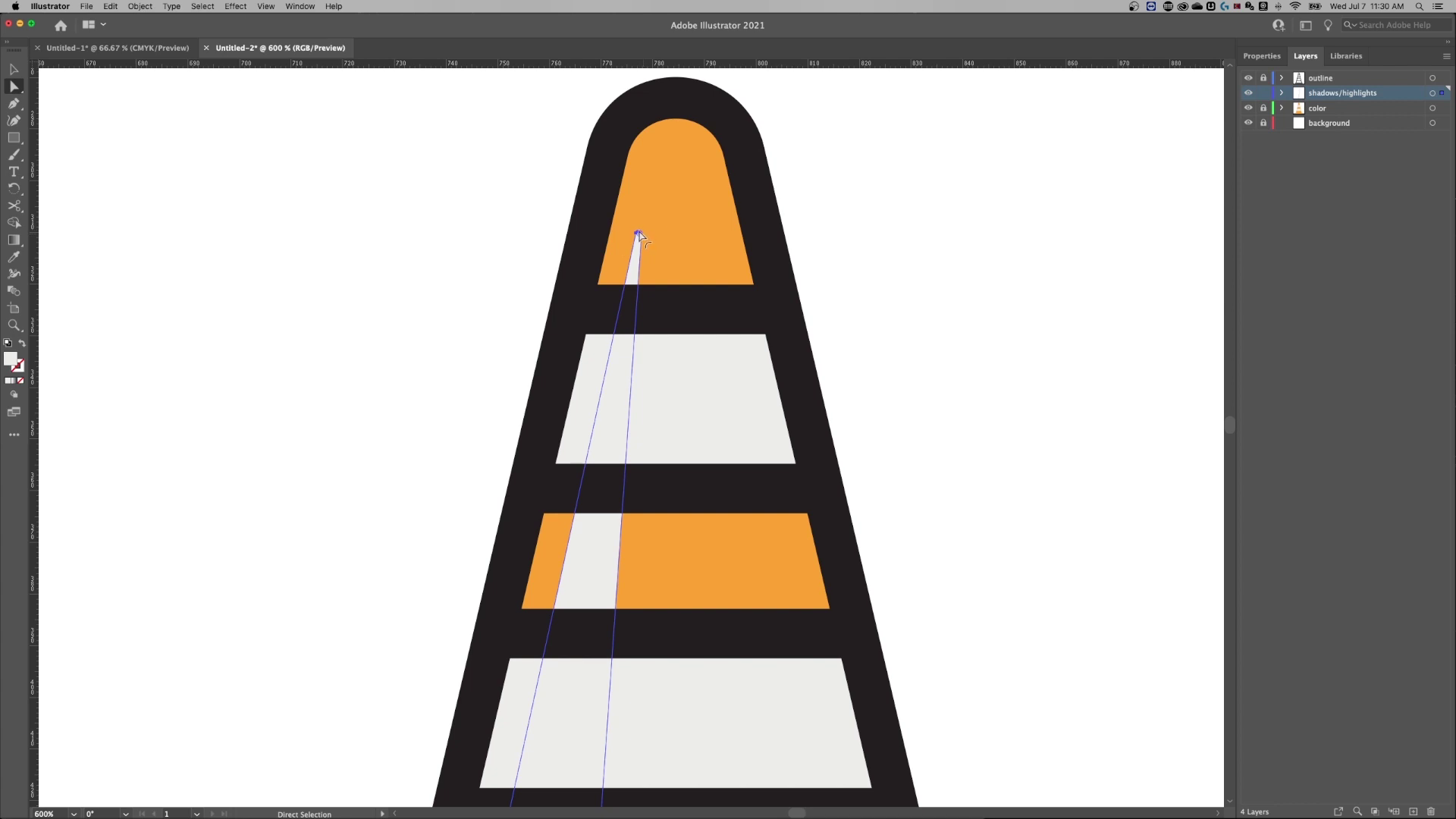
{"action": "left_click_drag", "start_coordinate": [640, 213], "coordinate": [848, 211]}
{"action": "key", "text": "z"}
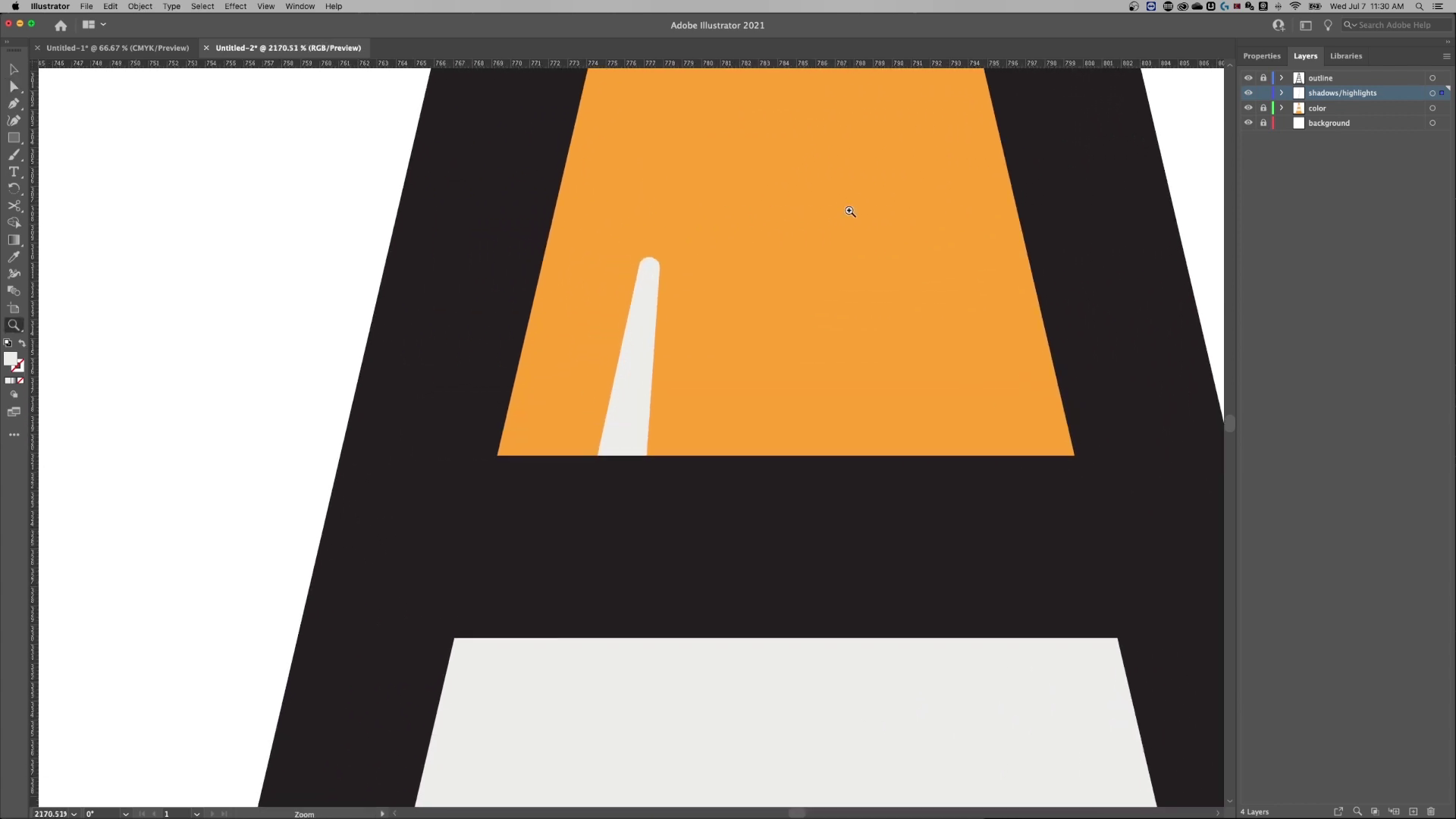
{"action": "left_click_drag", "start_coordinate": [741, 179], "coordinate": [673, 448]}
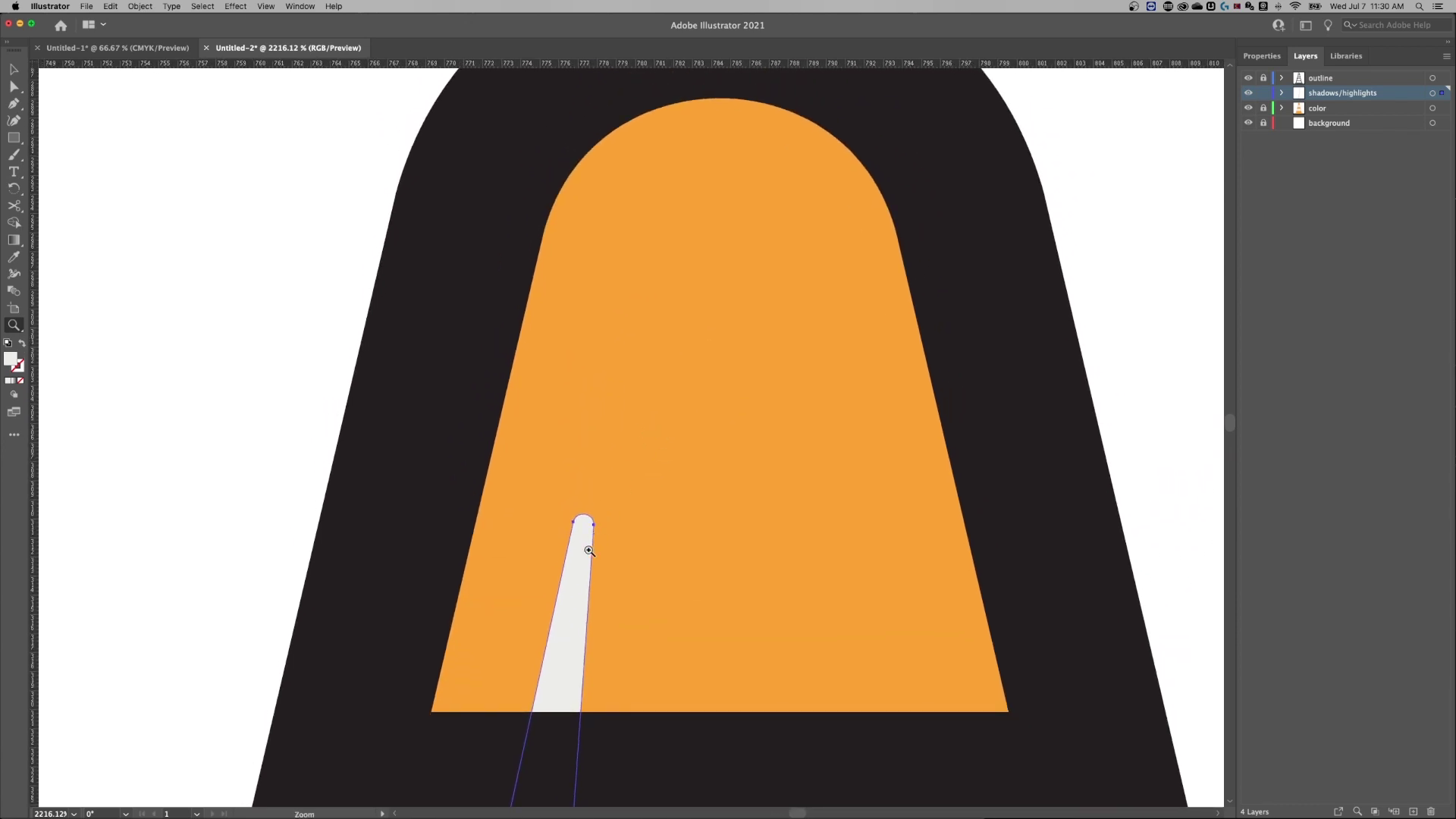
{"action": "key", "text": "a"}
{"action": "left_click_drag", "start_coordinate": [542, 559], "coordinate": [627, 371]}
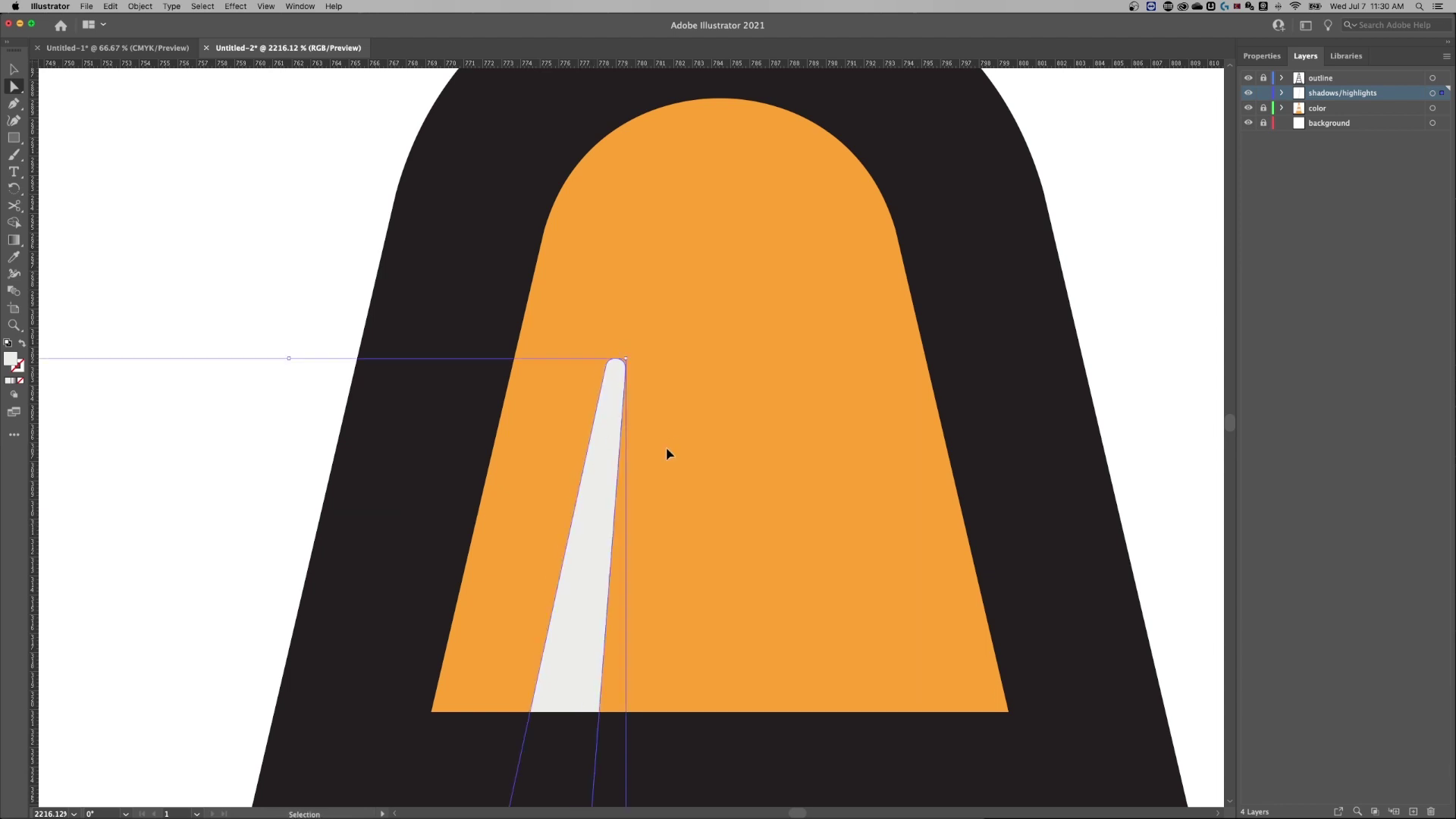
Select the whole highlight and fill it with a pale yellow at hue 52°.
{"action": "key", "text": "super+minus"}
{"action": "key", "text": "super+minus"}
{"action": "key", "text": "super+minus"}
{"action": "key", "text": "super+minus"}
{"action": "key", "text": "super+minus"}
{"action": "left_click_drag", "start_coordinate": [845, 487], "coordinate": [831, 325]}
{"action": "key", "text": "v"}
{"action": "left_click", "coordinate": [611, 237]}
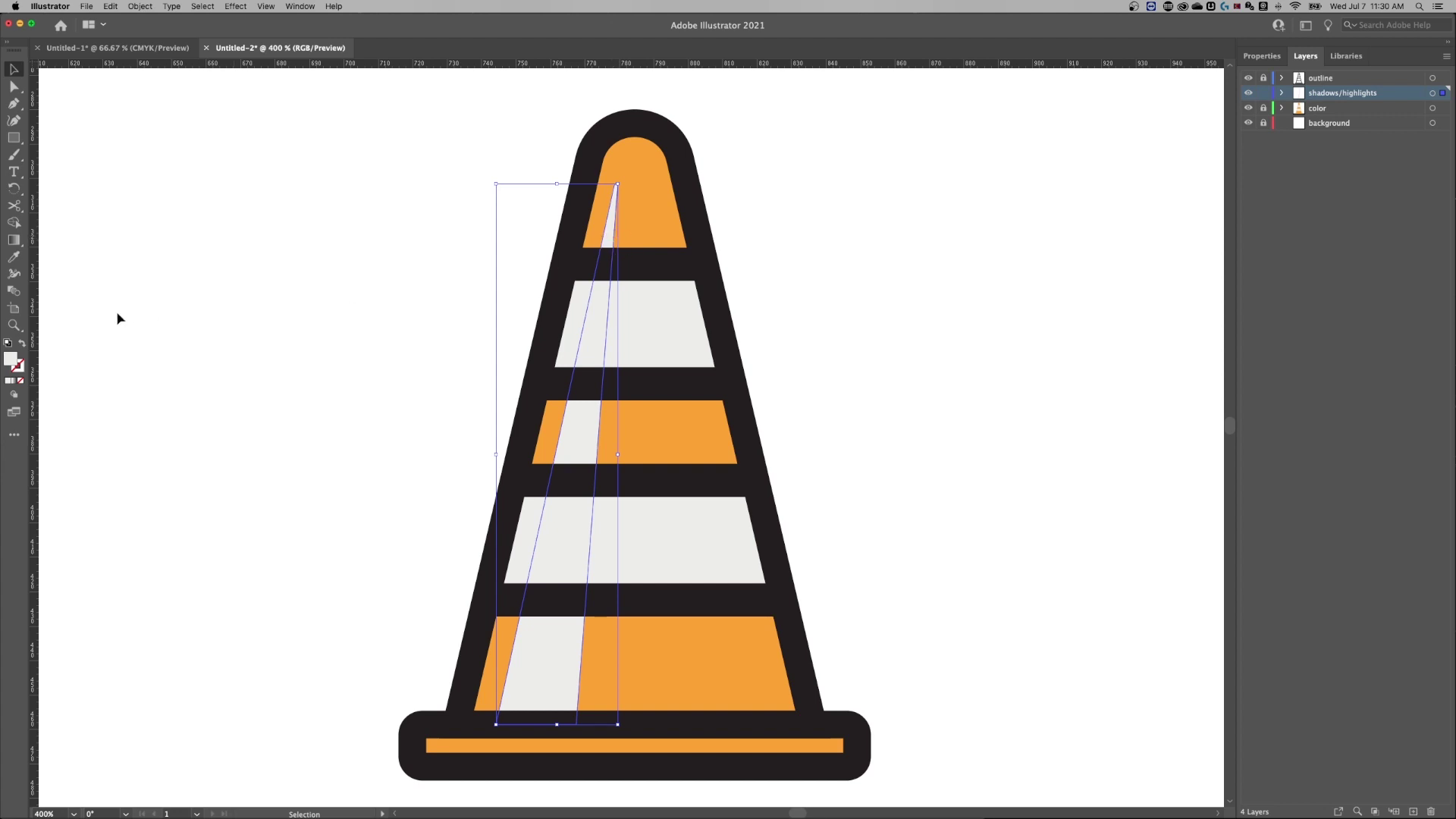
{"action": "double_click", "coordinate": [12, 359]}
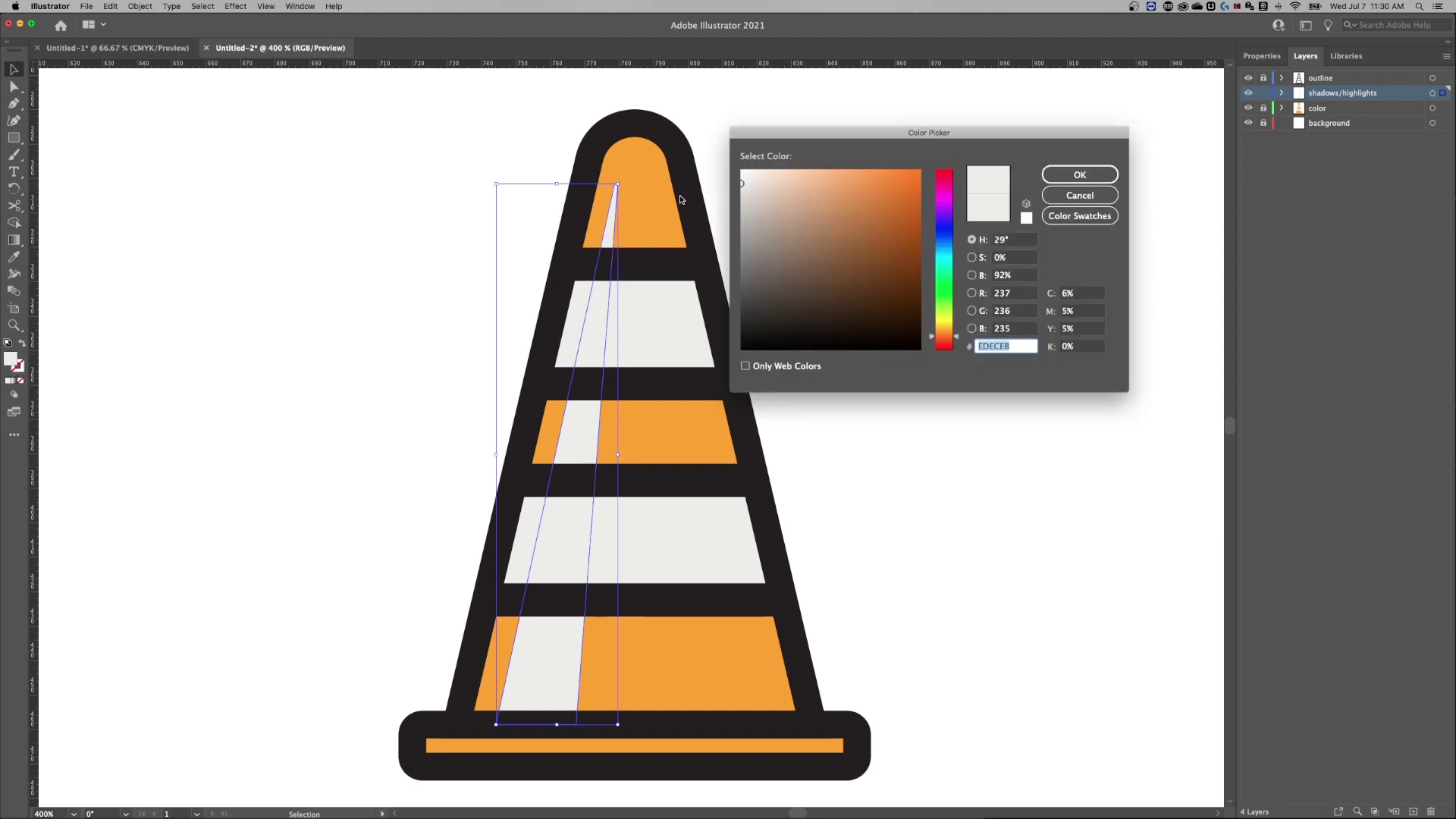
{"action": "left_click", "coordinate": [951, 325]}
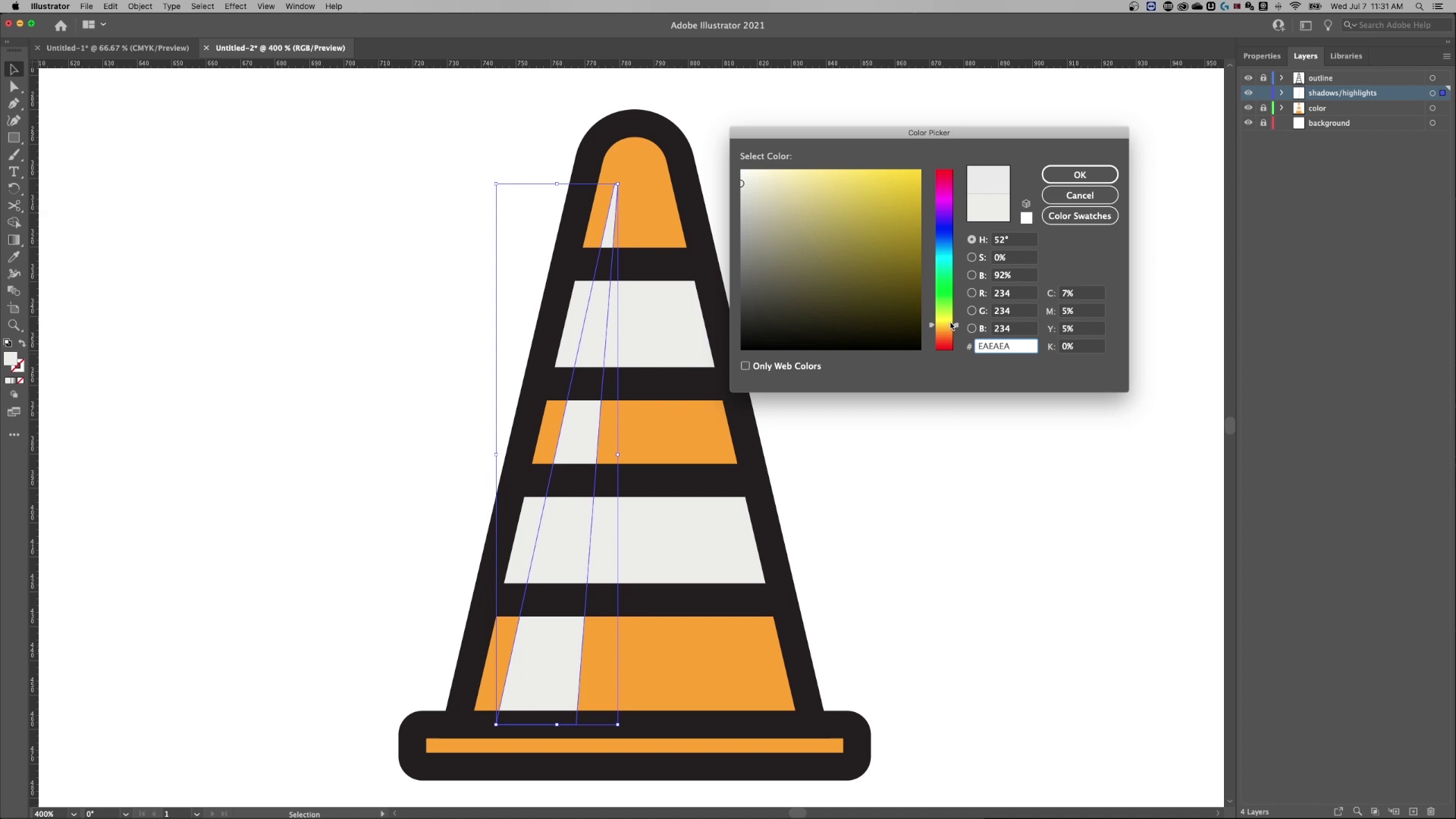
{"action": "left_click_drag", "start_coordinate": [769, 189], "coordinate": [770, 175]}
{"action": "left_click", "coordinate": [1076, 175]}
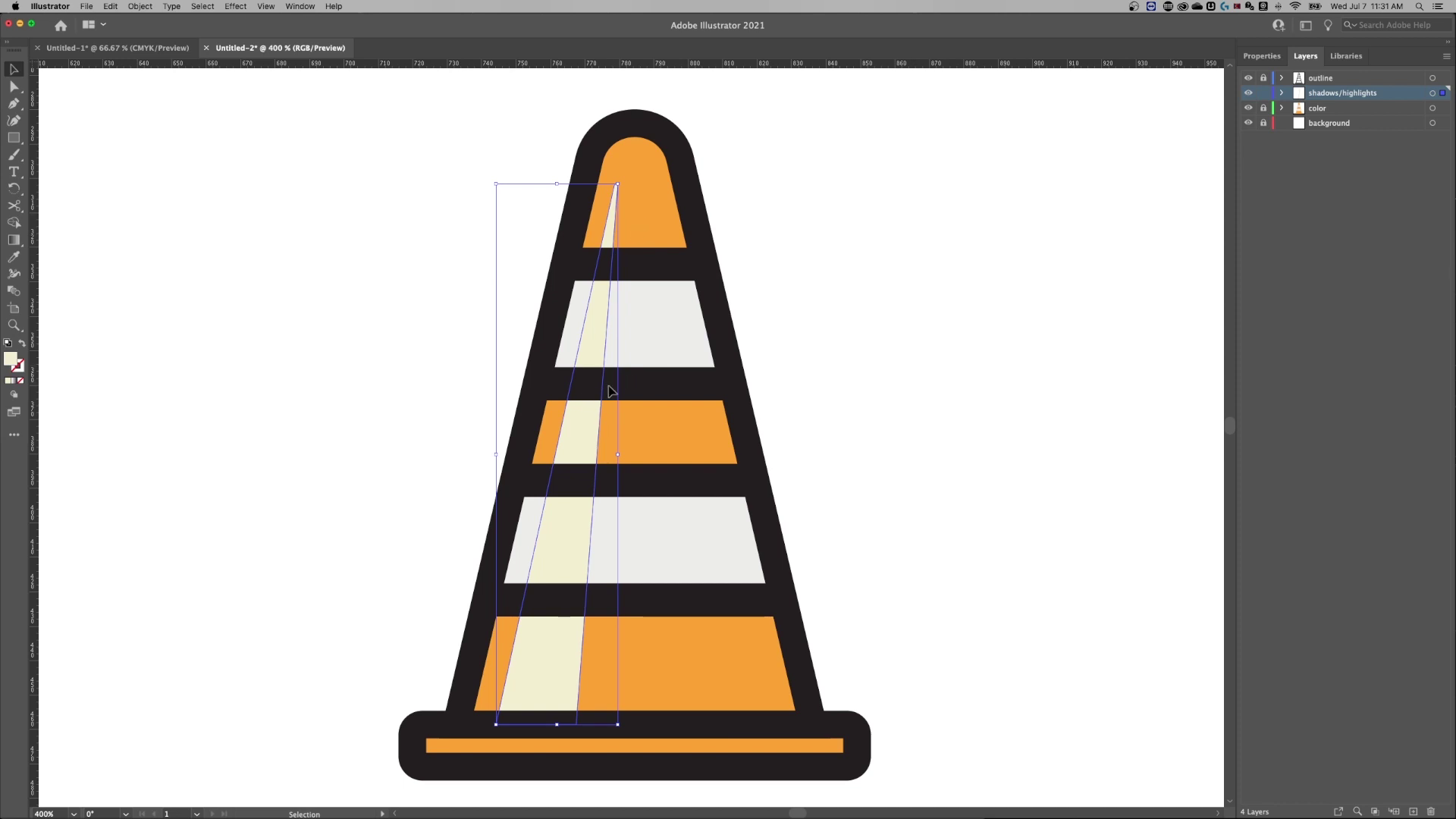
Set the highlight triangle's blending mode to Screen and its opacity to 50%, and deselect it.
{"action": "left_click", "coordinate": [1263, 56]}
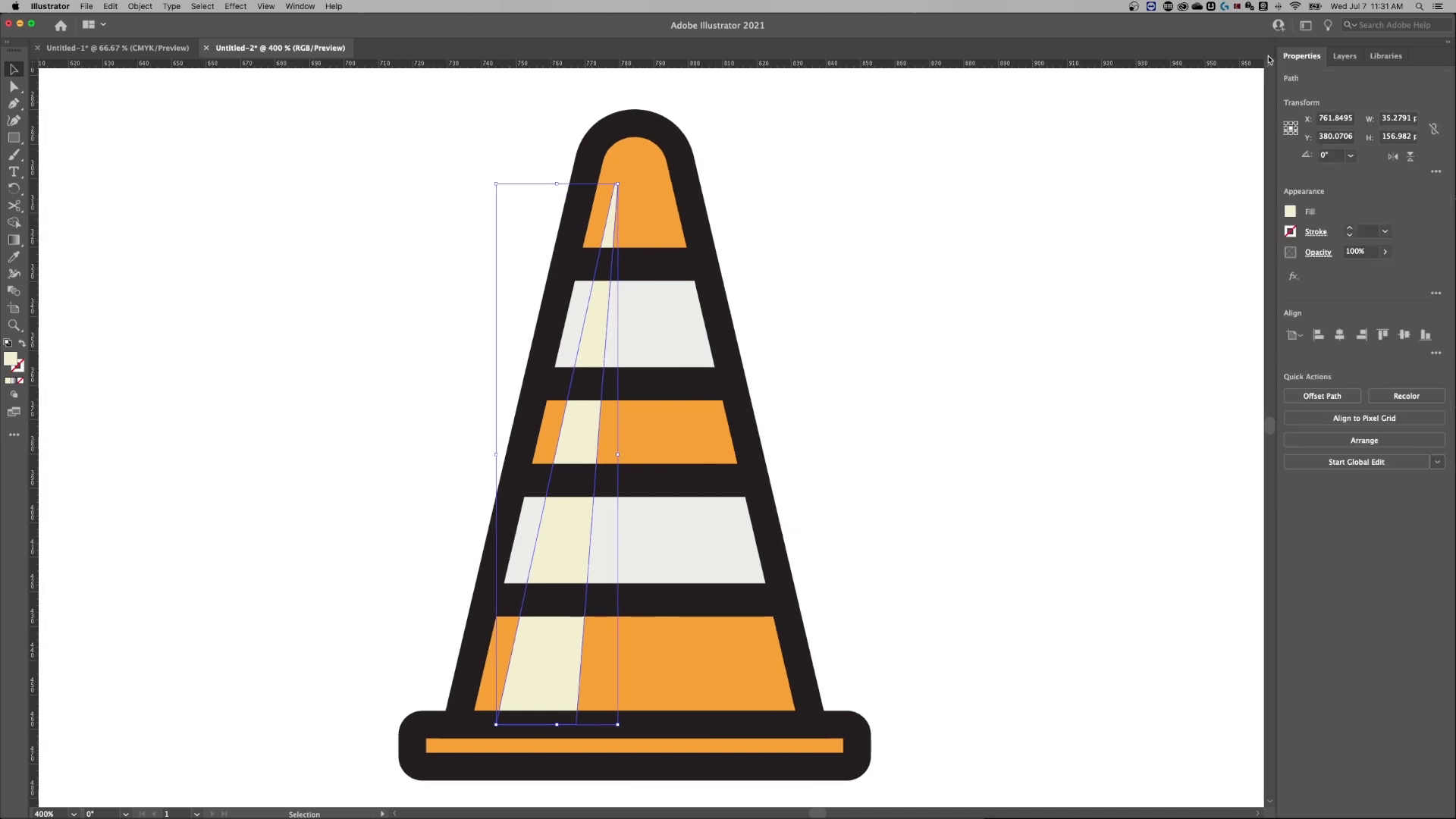
{"action": "left_click", "coordinate": [1318, 252]}
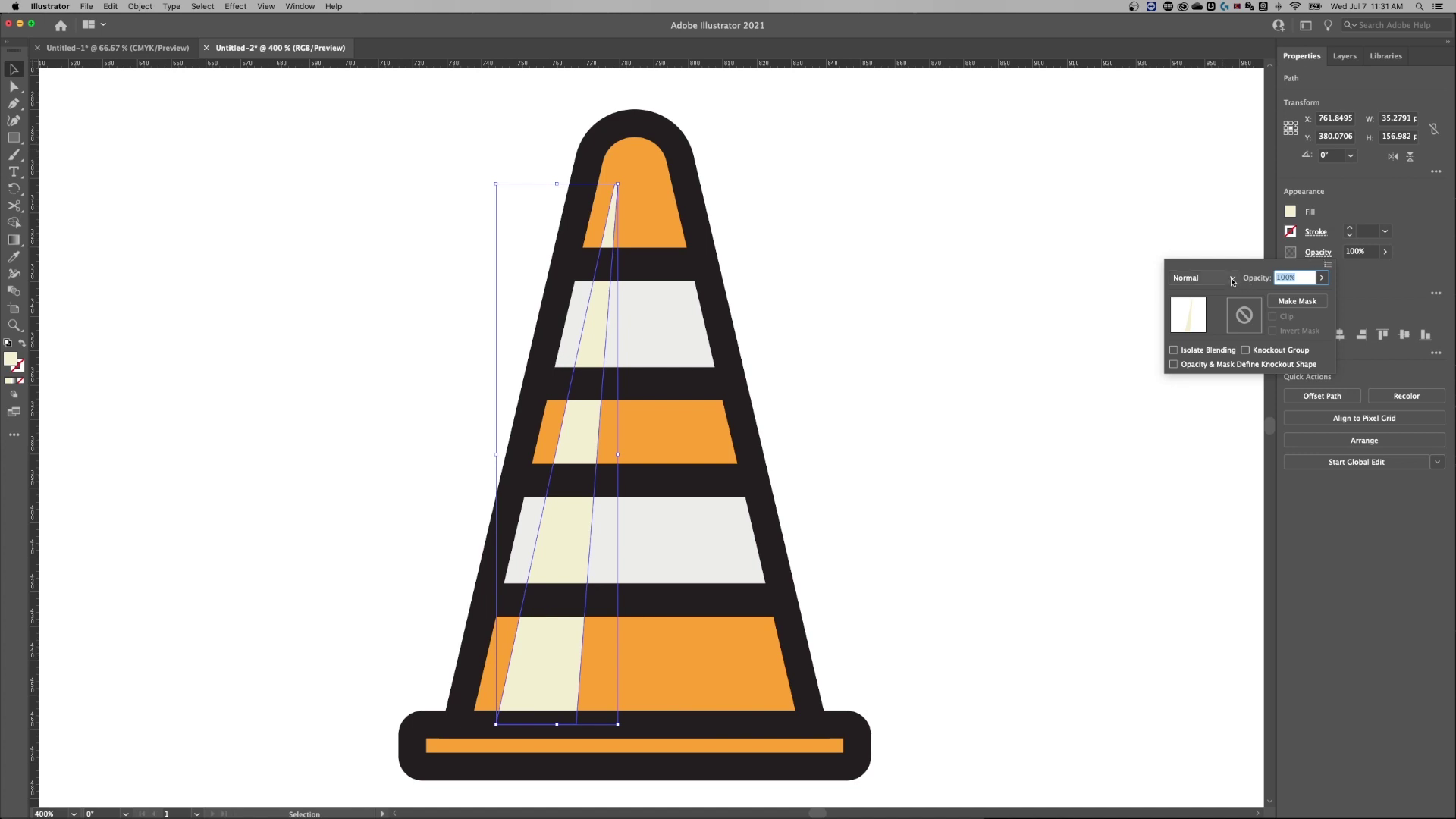
{"action": "left_click", "coordinate": [1232, 279]}
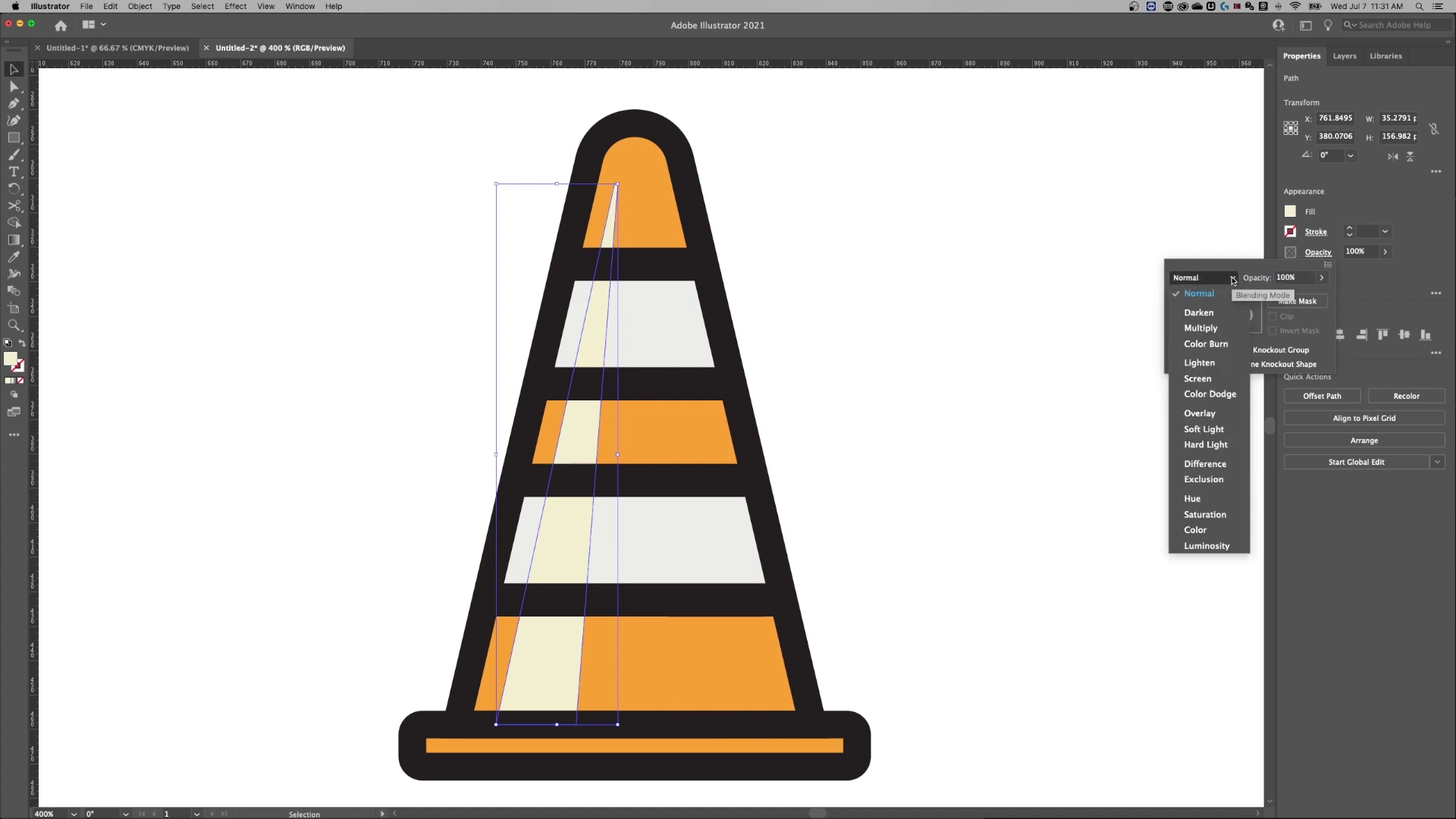
{"action": "left_click", "coordinate": [1198, 378]}
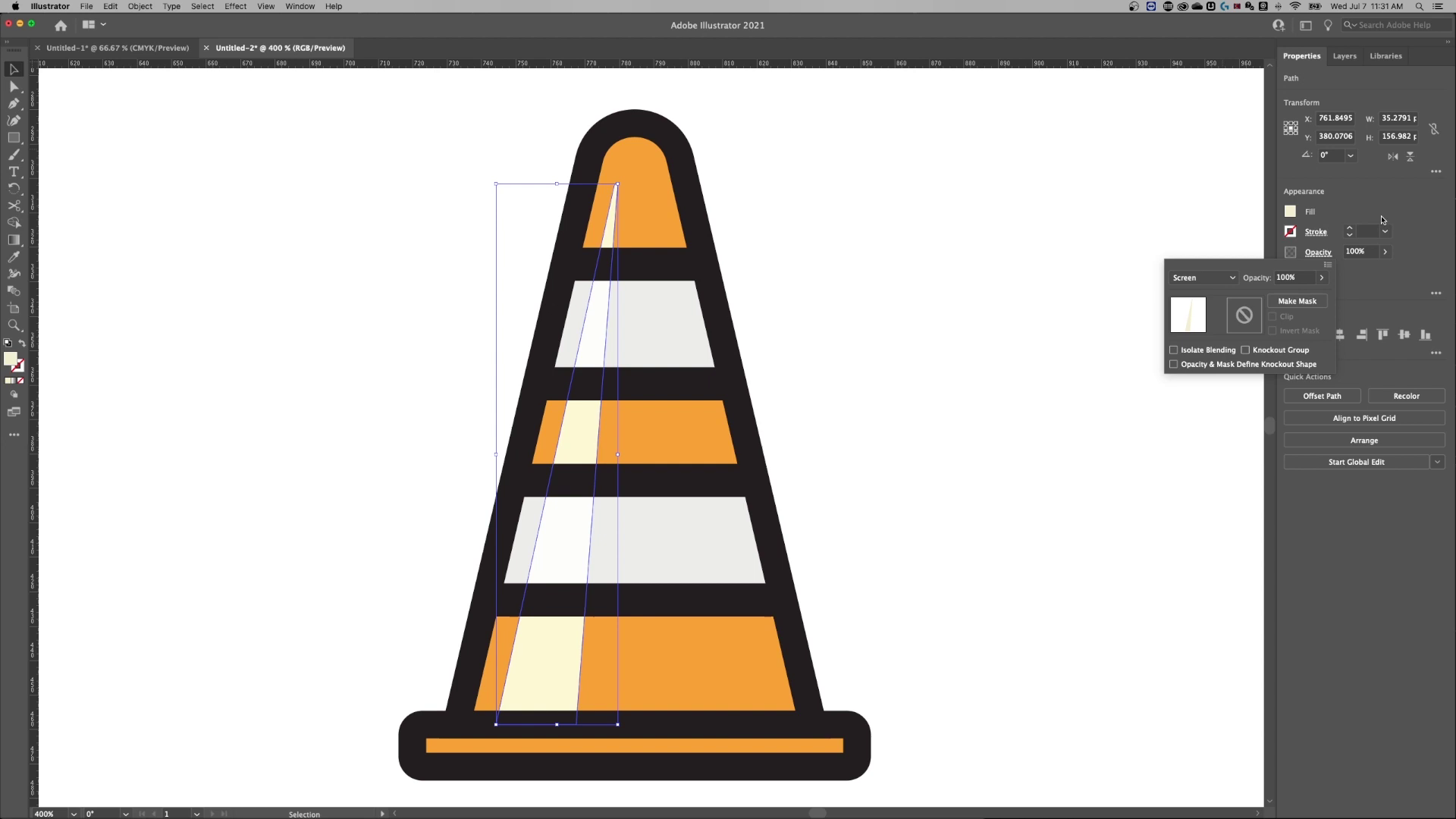
{"action": "left_click", "coordinate": [1385, 252]}
{"action": "mouse_move", "coordinate": [1374, 269]}
{"action": "left_mouse_down"}
{"action": "mouse_move", "coordinate": [1341, 273]}
{"action": "mouse_move", "coordinate": [1354, 272]}
{"action": "left_mouse_up"}
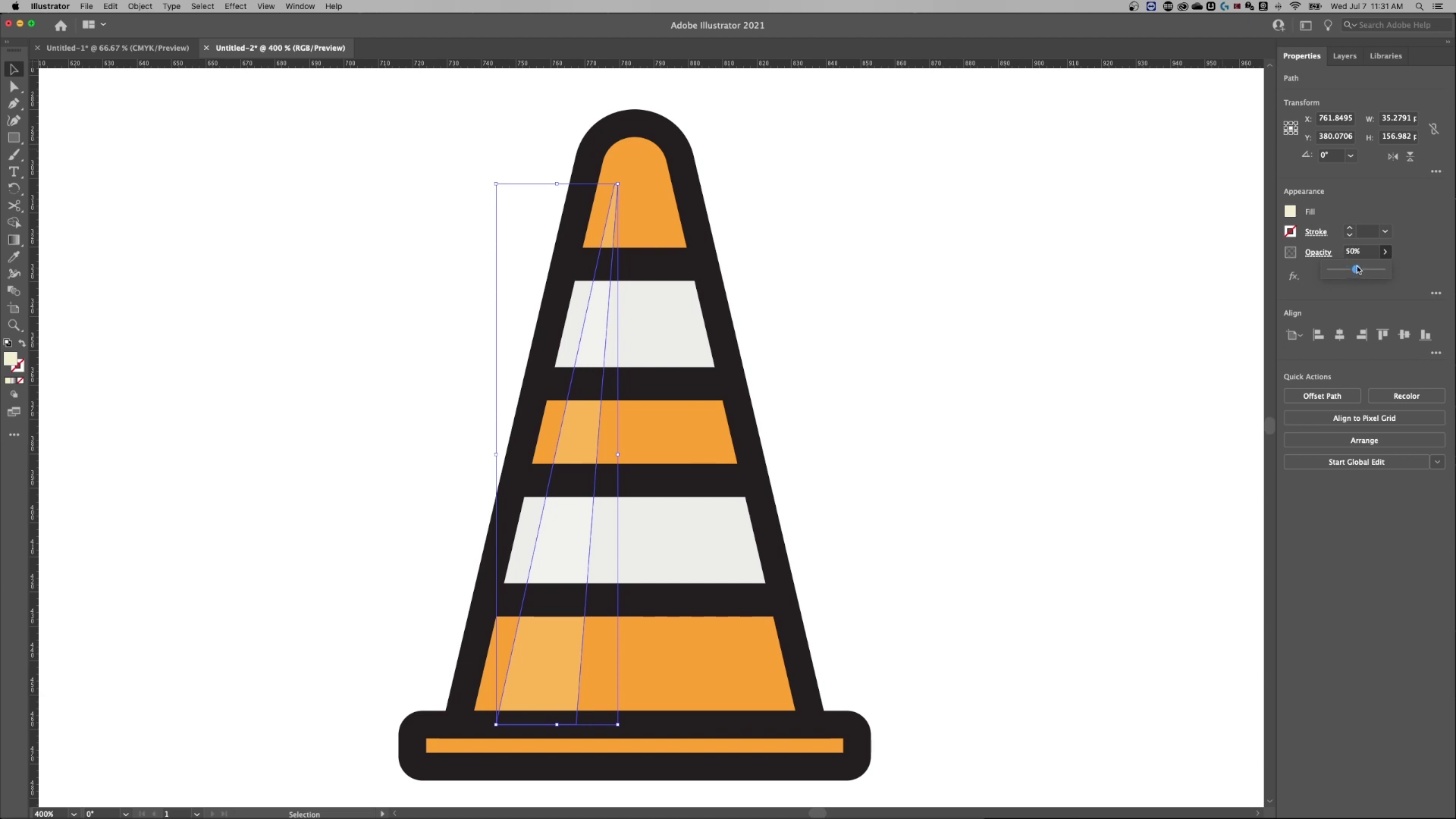
{"action": "left_click", "coordinate": [1001, 256]}
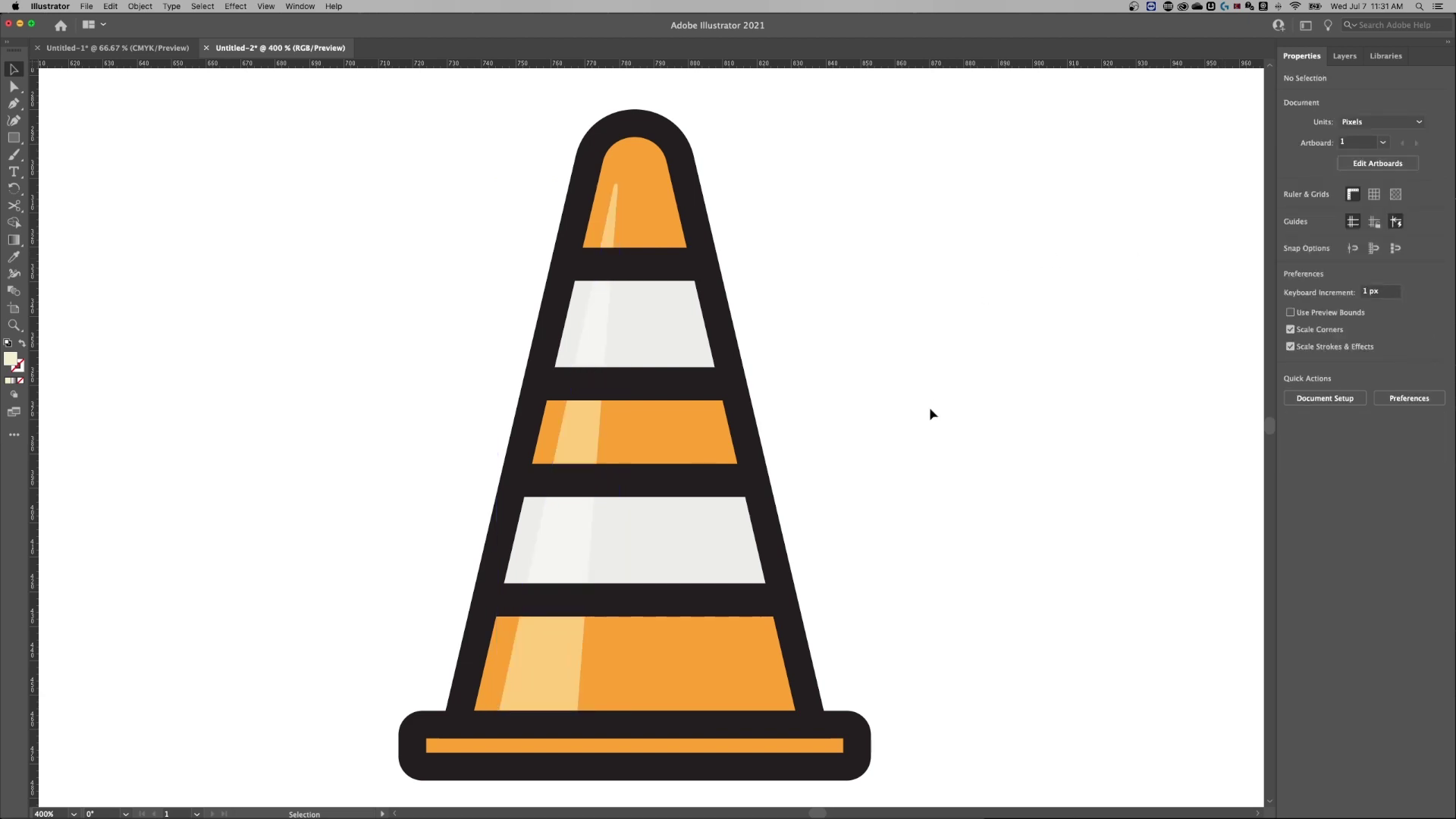
Select the highlight triangle and change its fill to the pale cream EFE9D0.
{"action": "key", "text": "super+minus"}
{"action": "key", "text": "super+minus"}
{"action": "key", "text": "super+equal"}
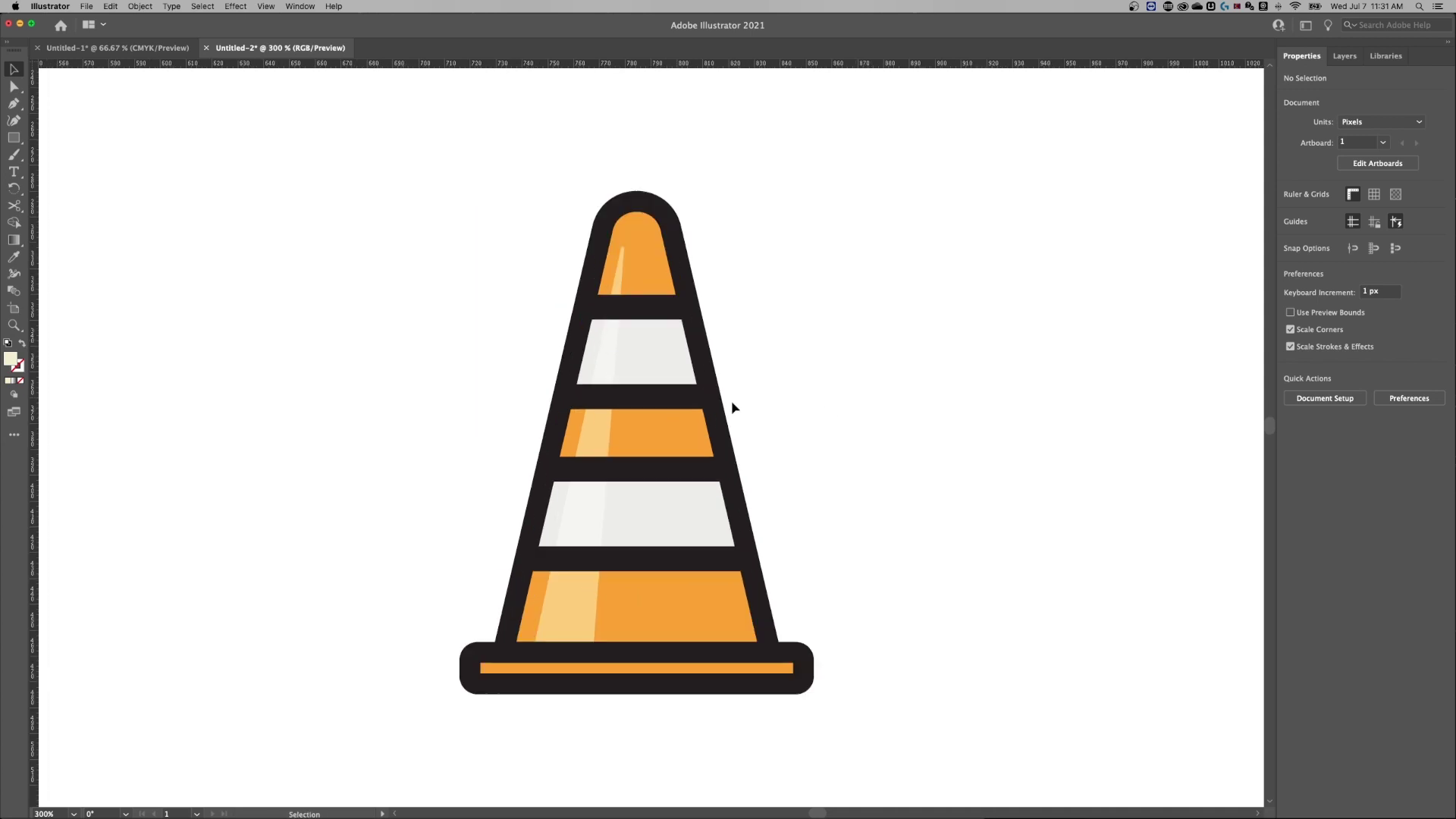
{"action": "left_click", "coordinate": [597, 431]}
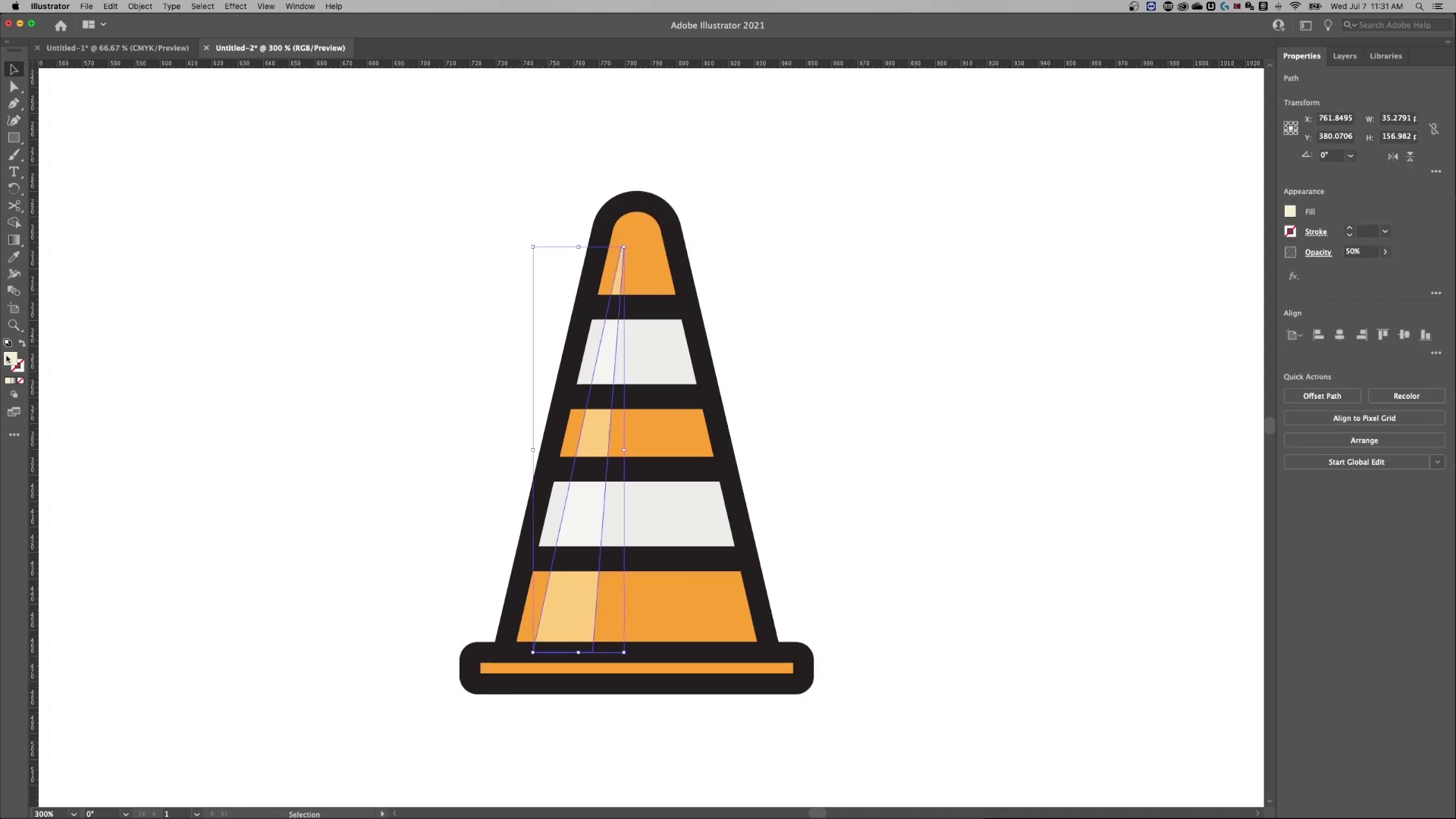
{"action": "double_click", "coordinate": [9, 358]}
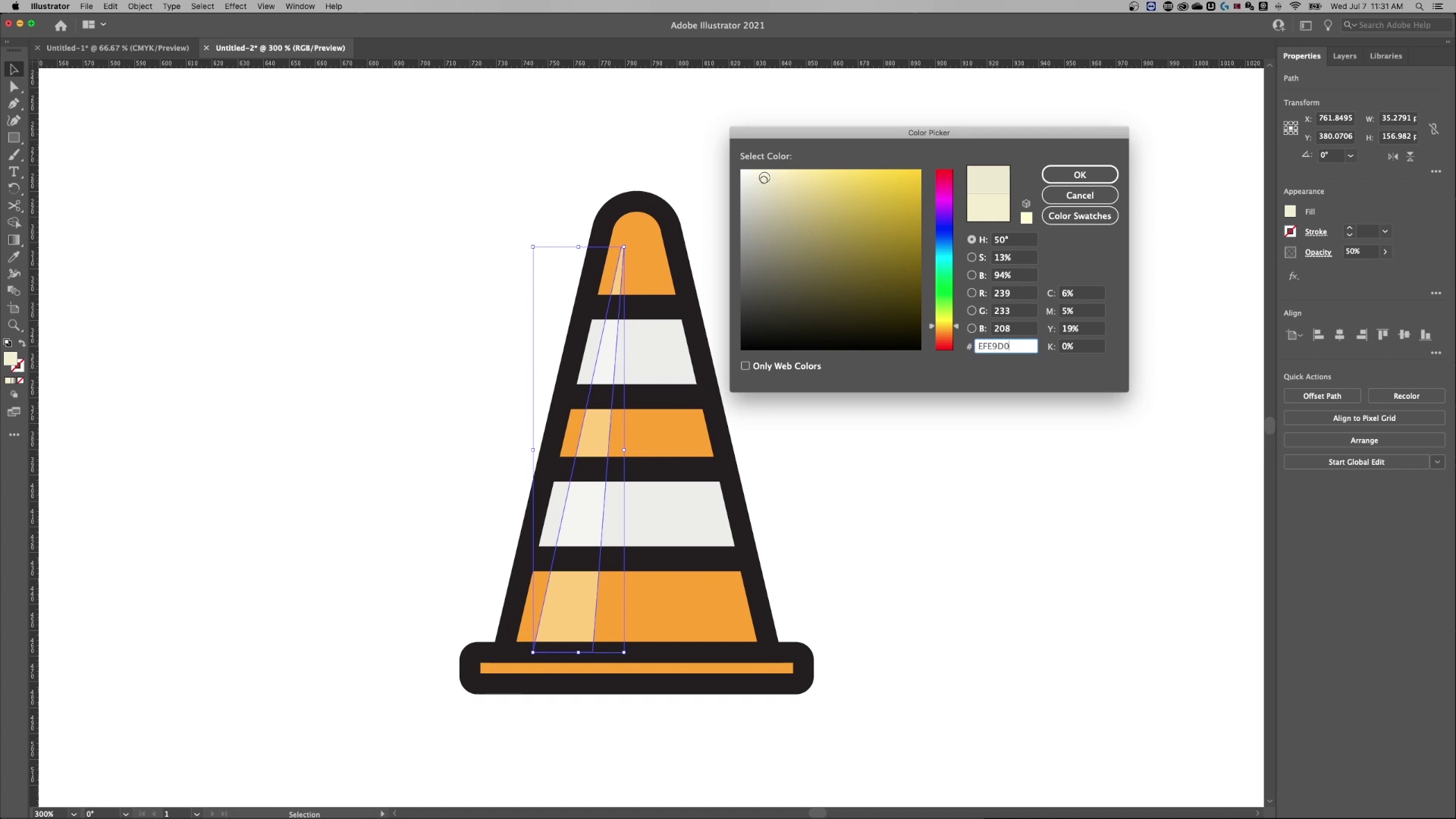
{"action": "left_click", "coordinate": [1088, 174]}
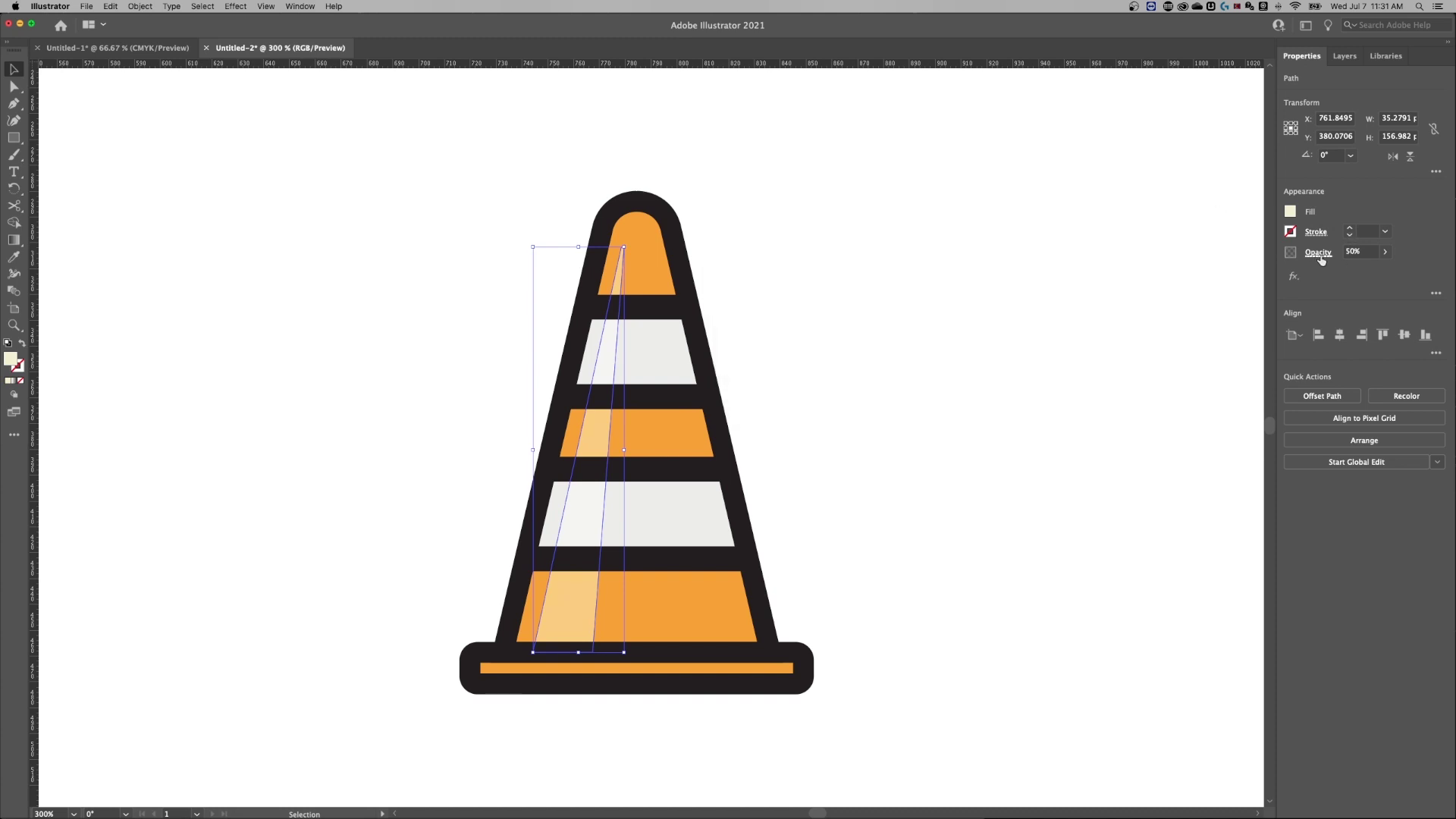
Try the Normal blending mode on the highlight triangle and deselect it to compare the look.
{"action": "left_click", "coordinate": [1317, 253]}
{"action": "left_click", "coordinate": [1206, 277]}
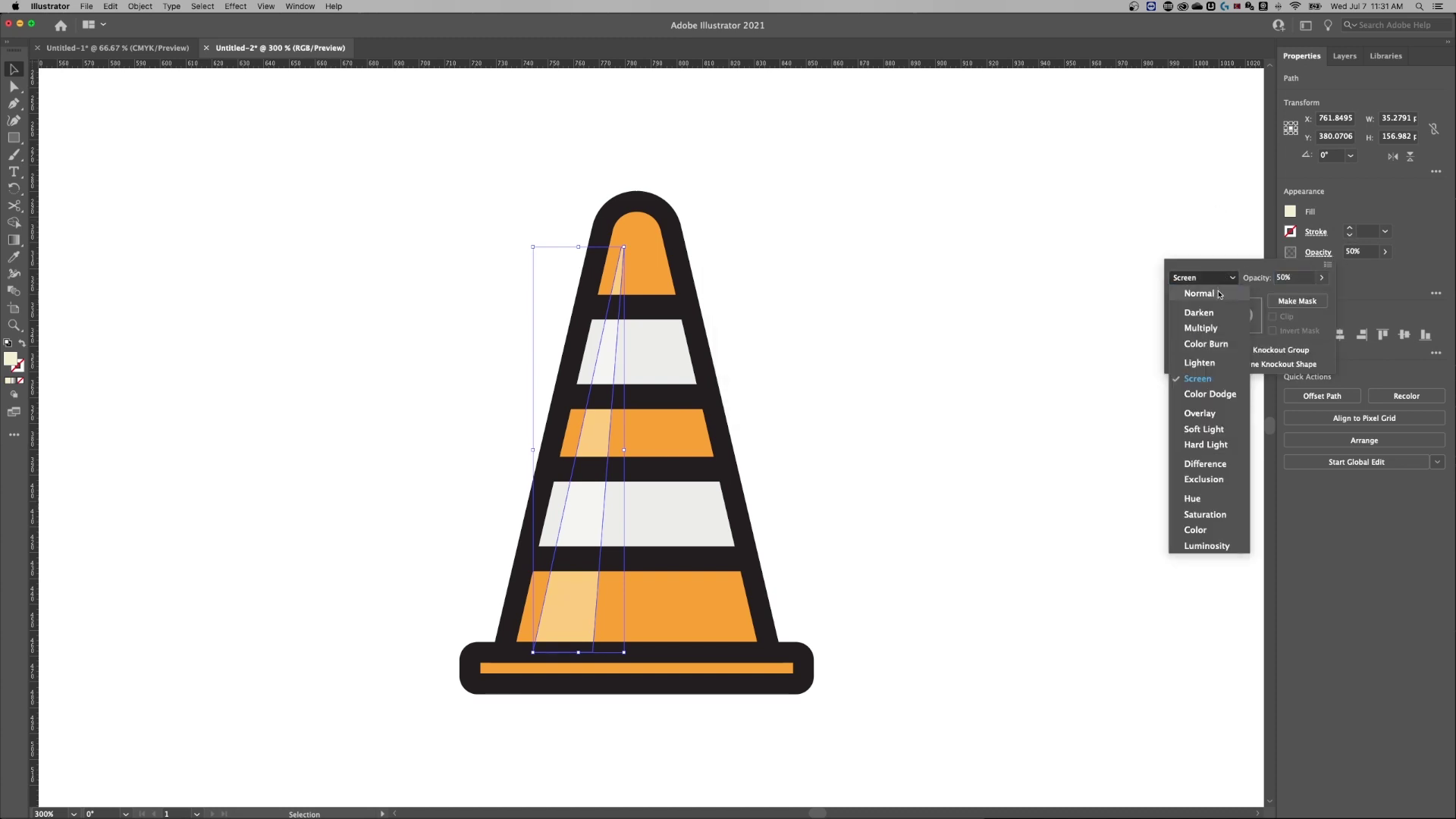
{"action": "left_click", "coordinate": [1207, 279]}
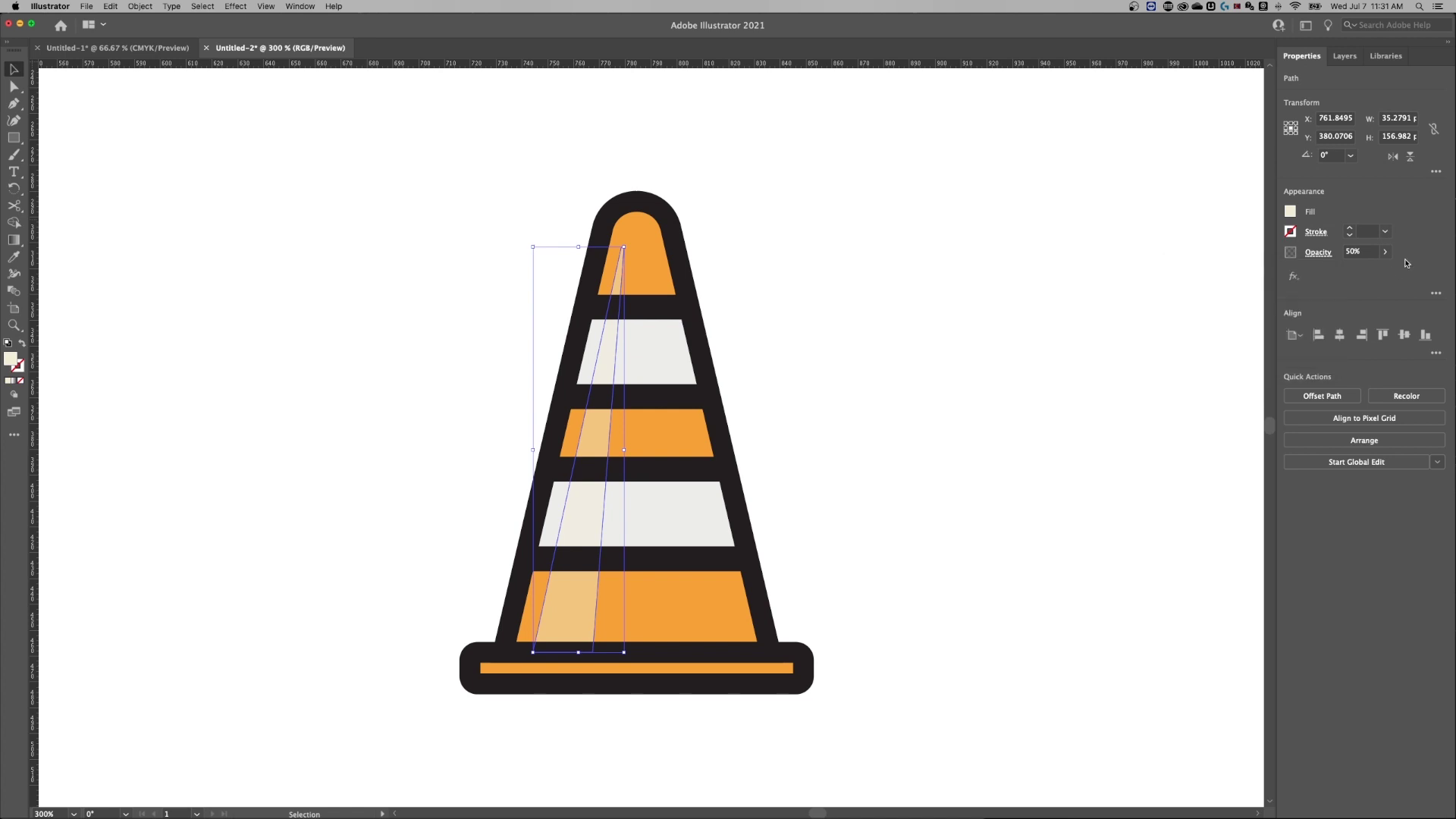
{"action": "left_click", "coordinate": [843, 301]}
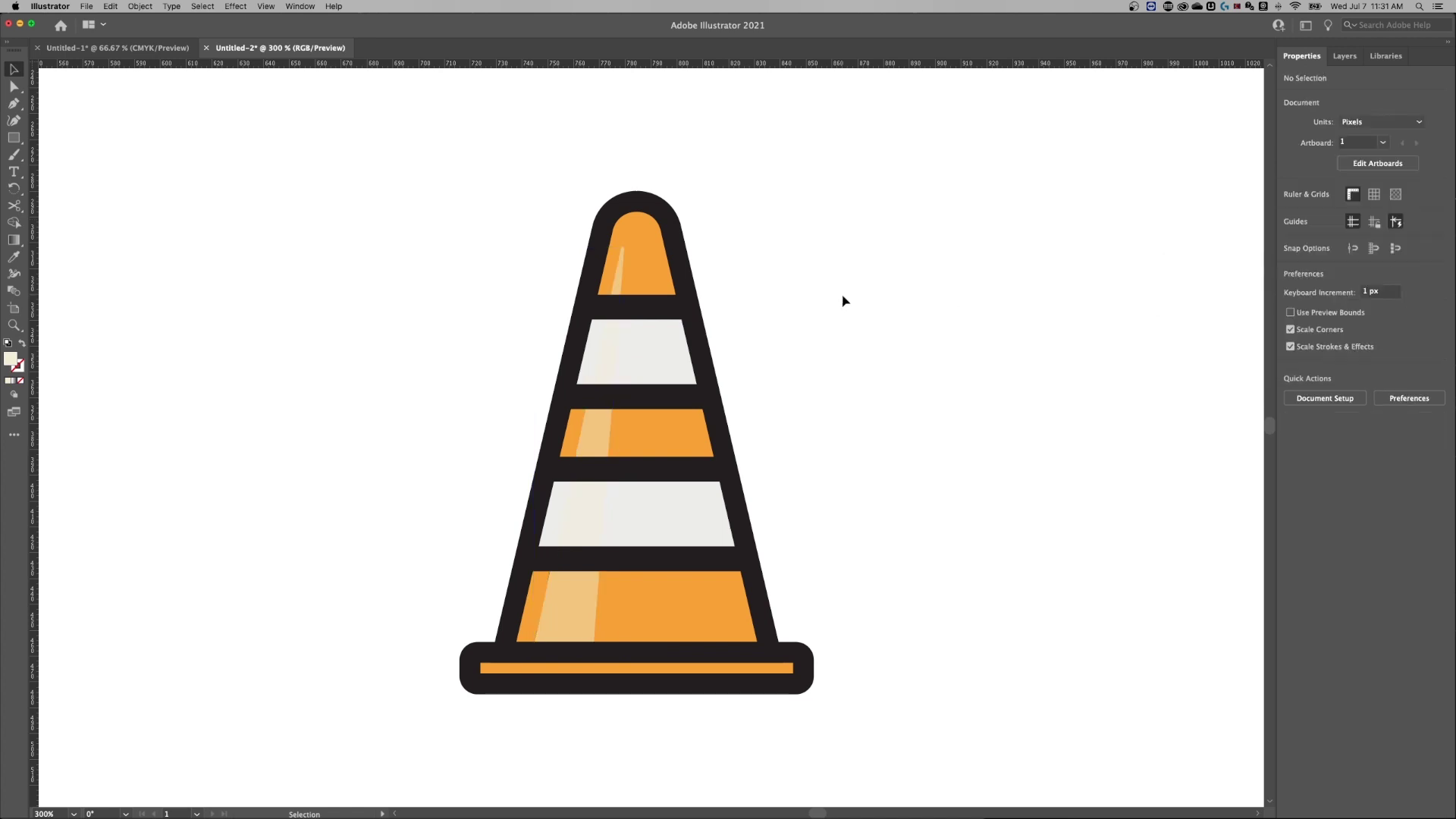
Set the highlight triangle's blending mode back to Screen and deselect it.
{"action": "left_click", "coordinate": [611, 434]}
{"action": "left_click", "coordinate": [1318, 252]}
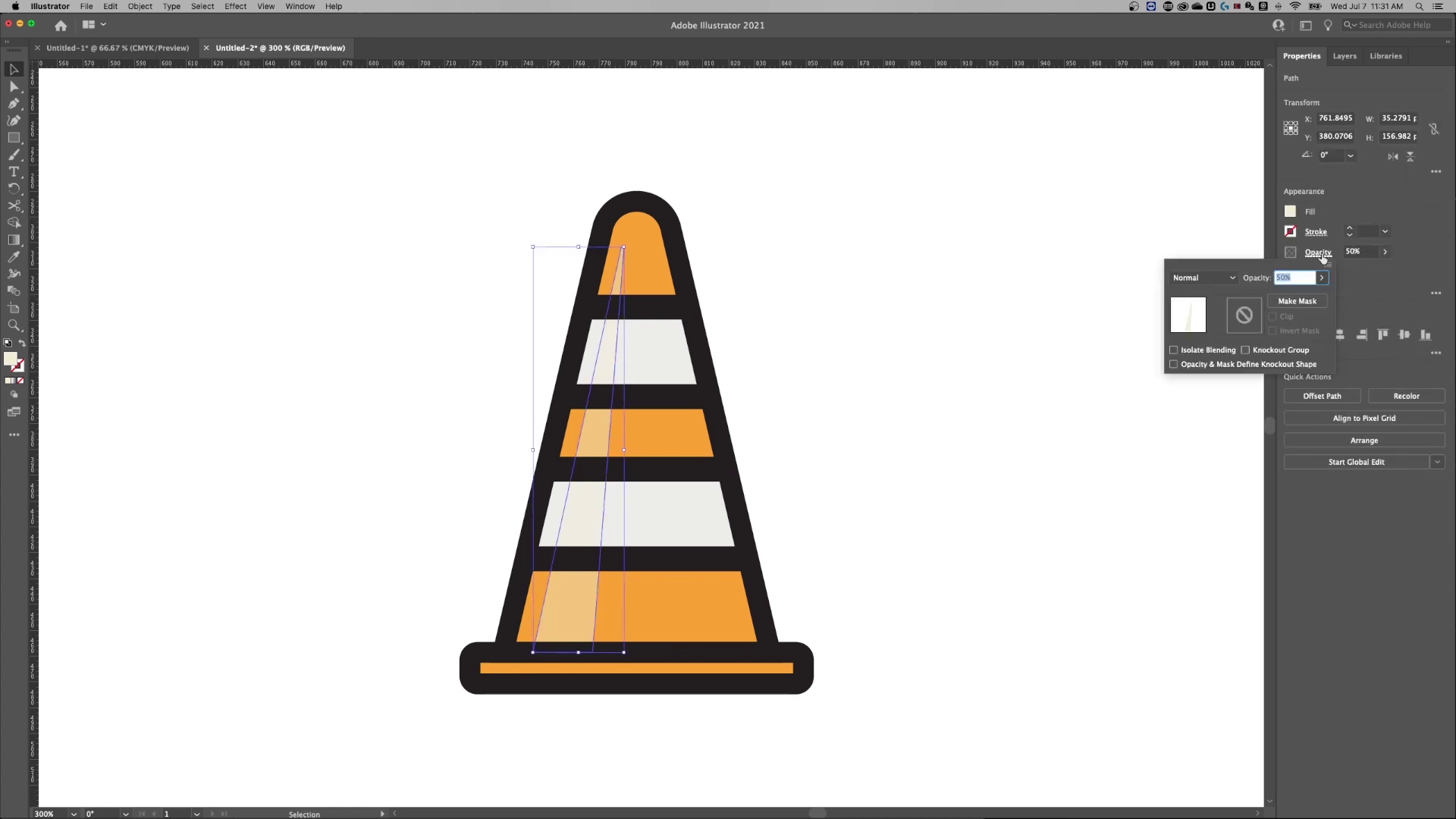
{"action": "left_click", "coordinate": [1203, 278]}
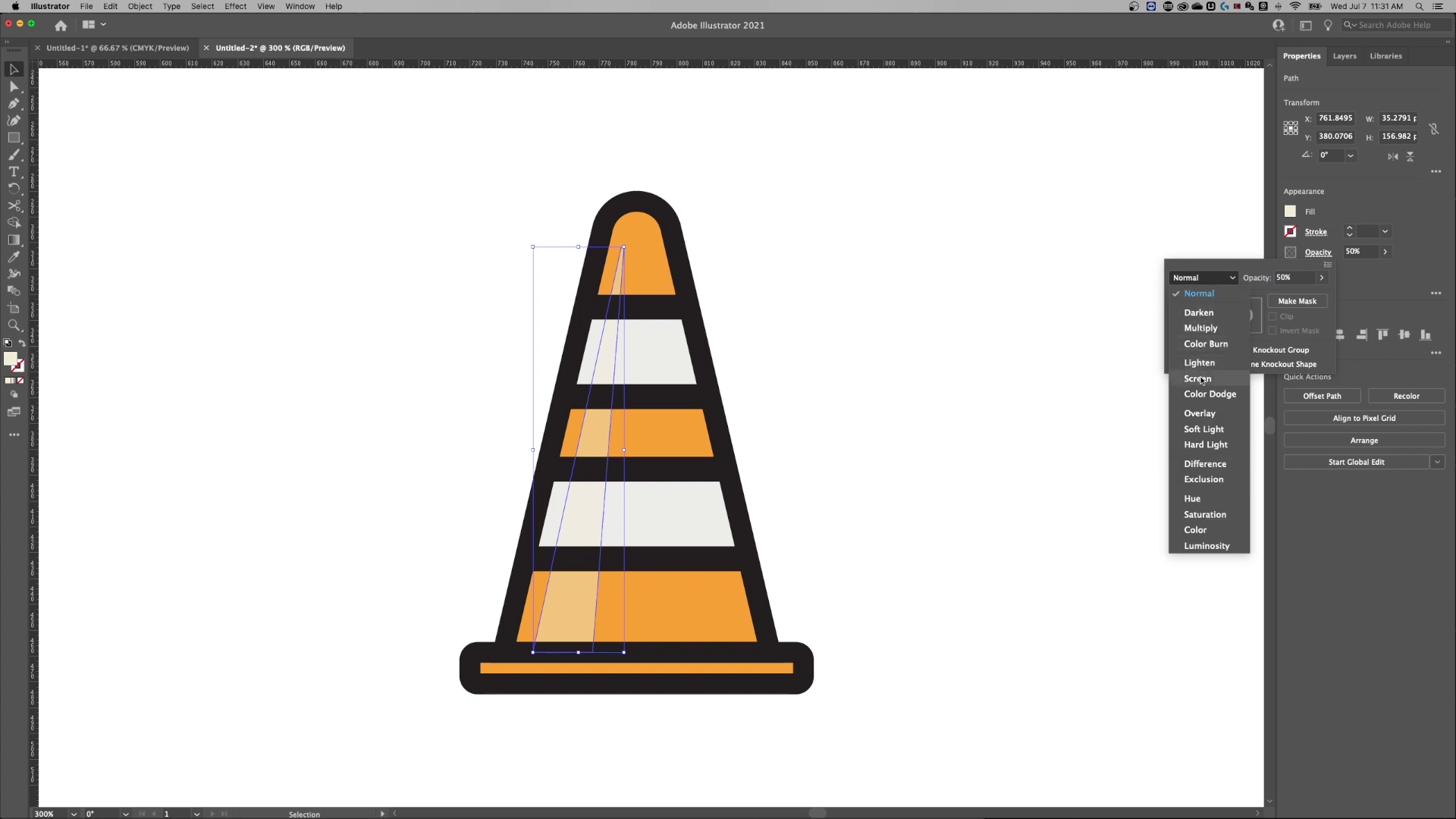
{"action": "left_click", "coordinate": [1233, 377]}
{"action": "left_click", "coordinate": [947, 372]}
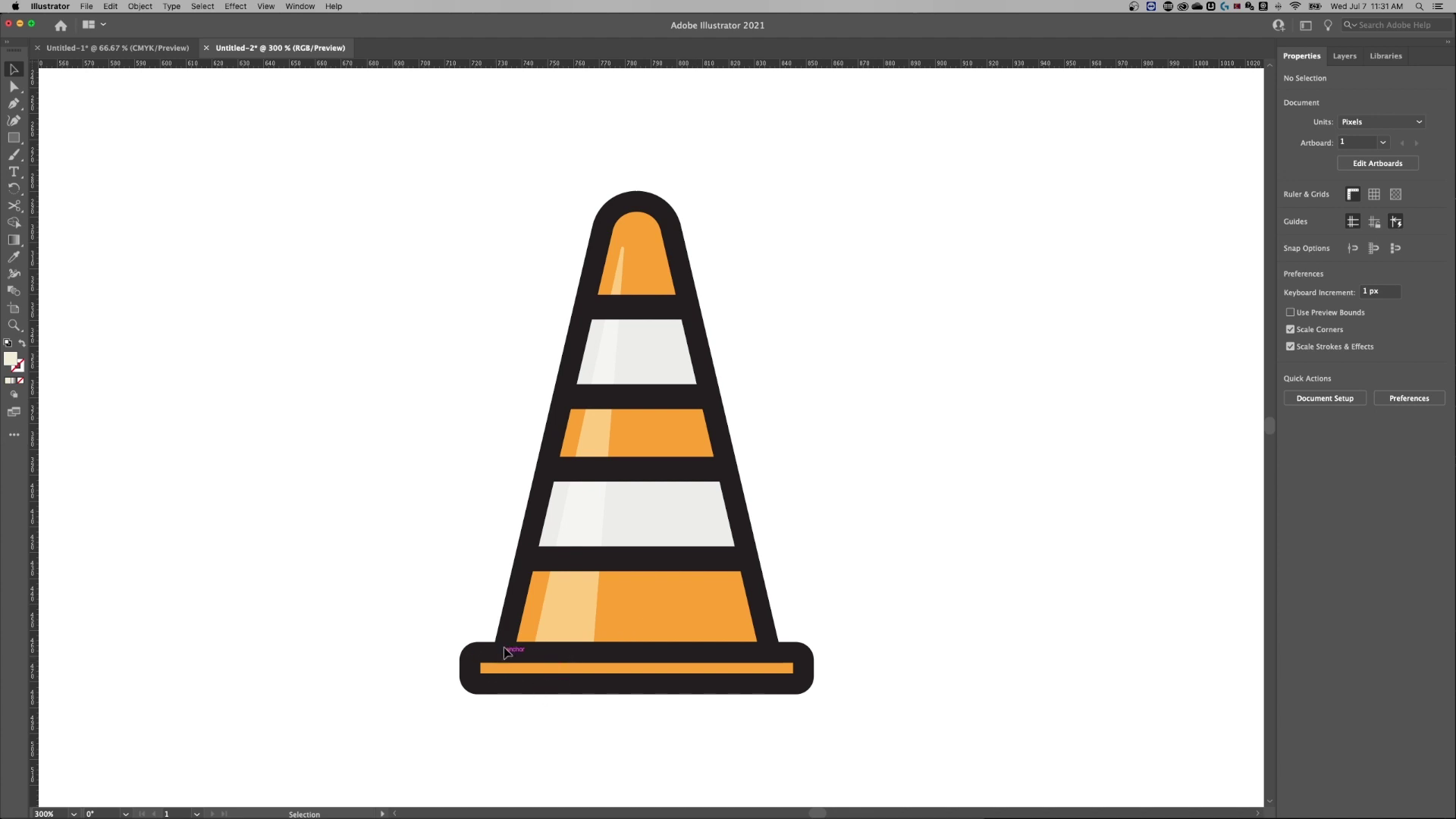
Draw a rectangle about 25 by 12 px over the left part of the base's orange strip, copy the cone highlight's appearance onto it, and deselect.
{"action": "key", "text": "m"}
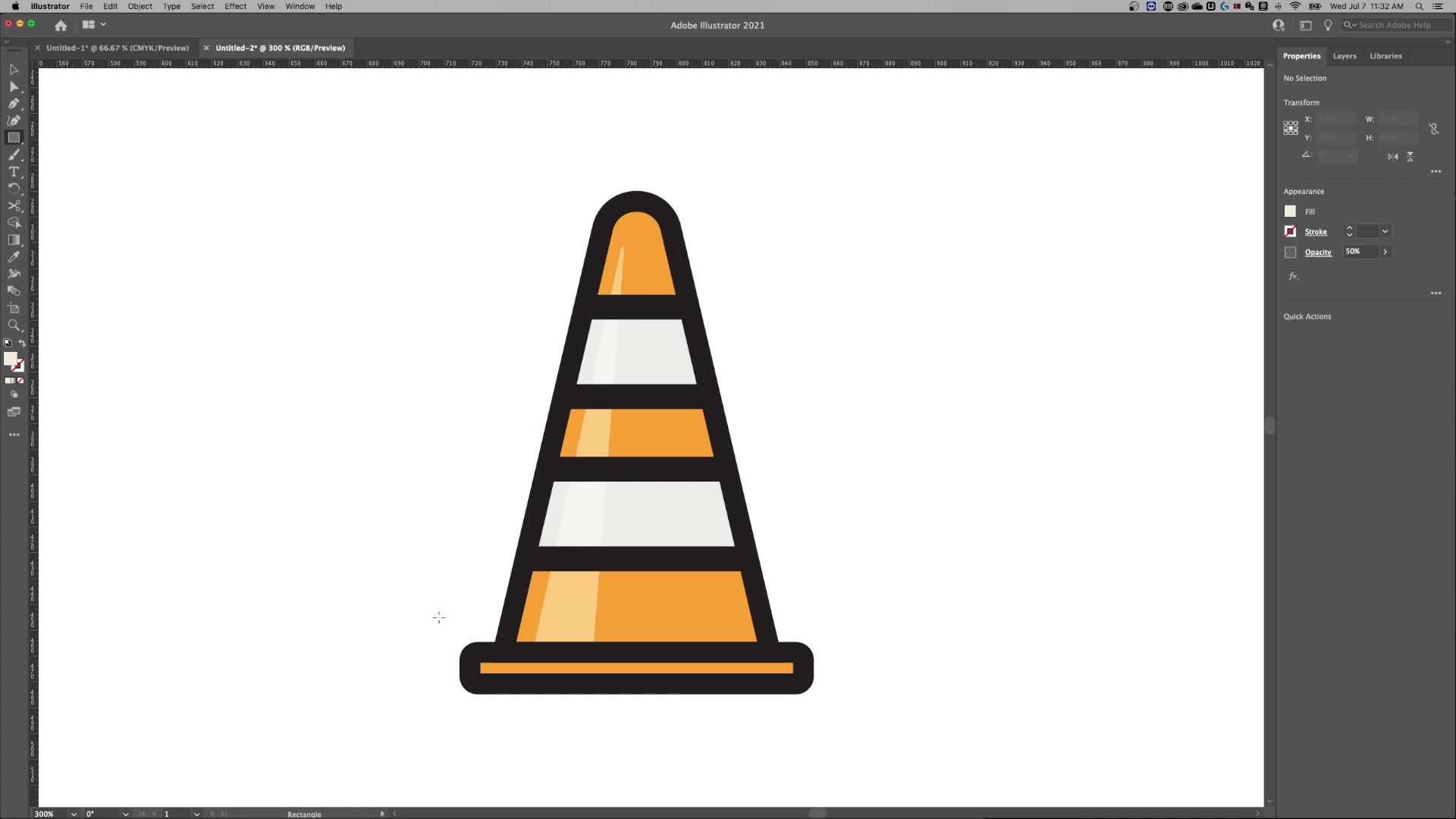
{"action": "left_click_drag", "start_coordinate": [498, 653], "coordinate": [563, 683]}
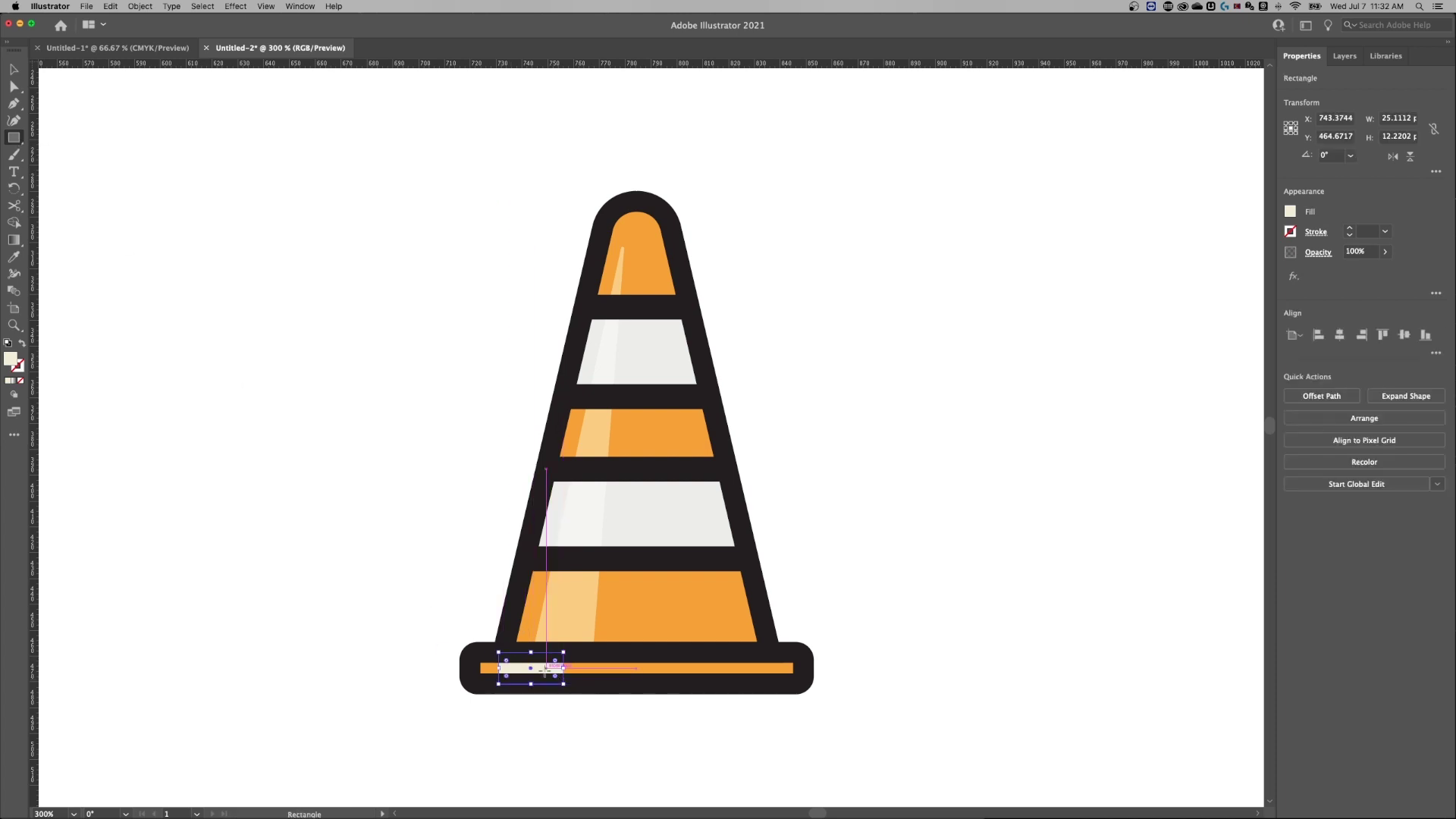
{"action": "key", "text": "i"}
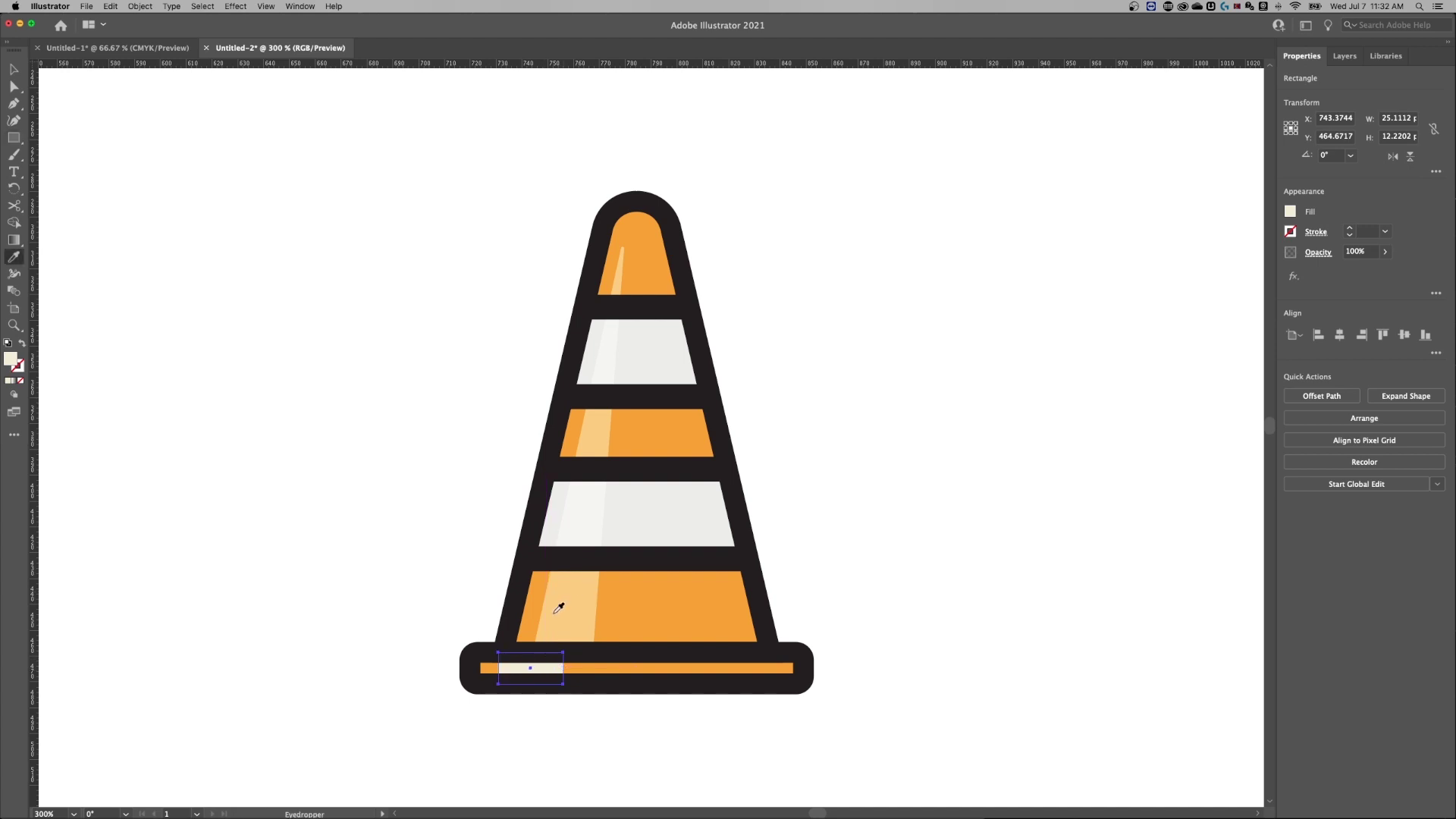
{"action": "left_click", "coordinate": [581, 604]}
{"action": "key", "text": "v"}
{"action": "left_click", "coordinate": [824, 512]}
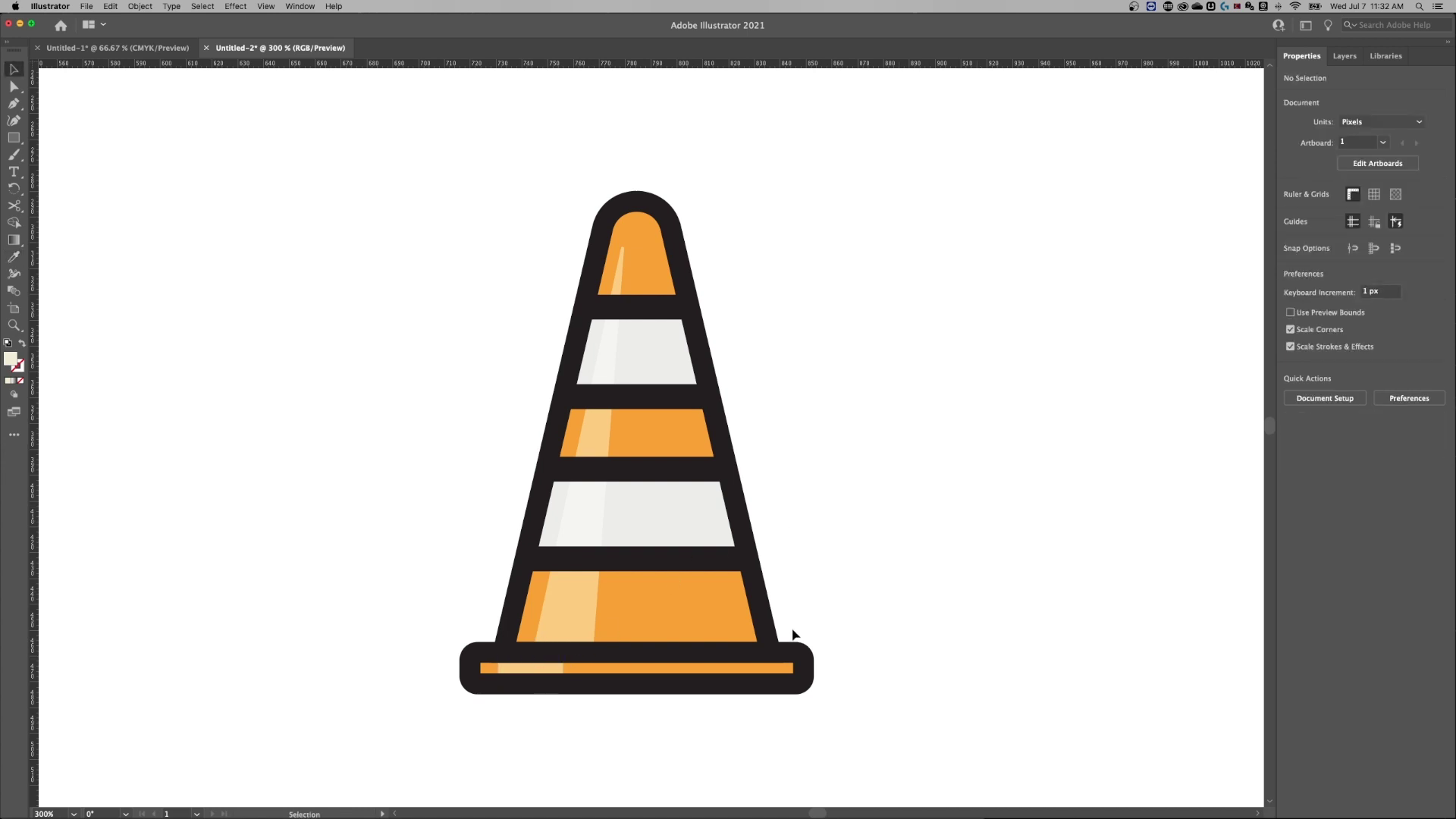
{"action": "scroll", "coordinate": [660, 237], "scroll_direction": "up", "scroll_amount": 1}
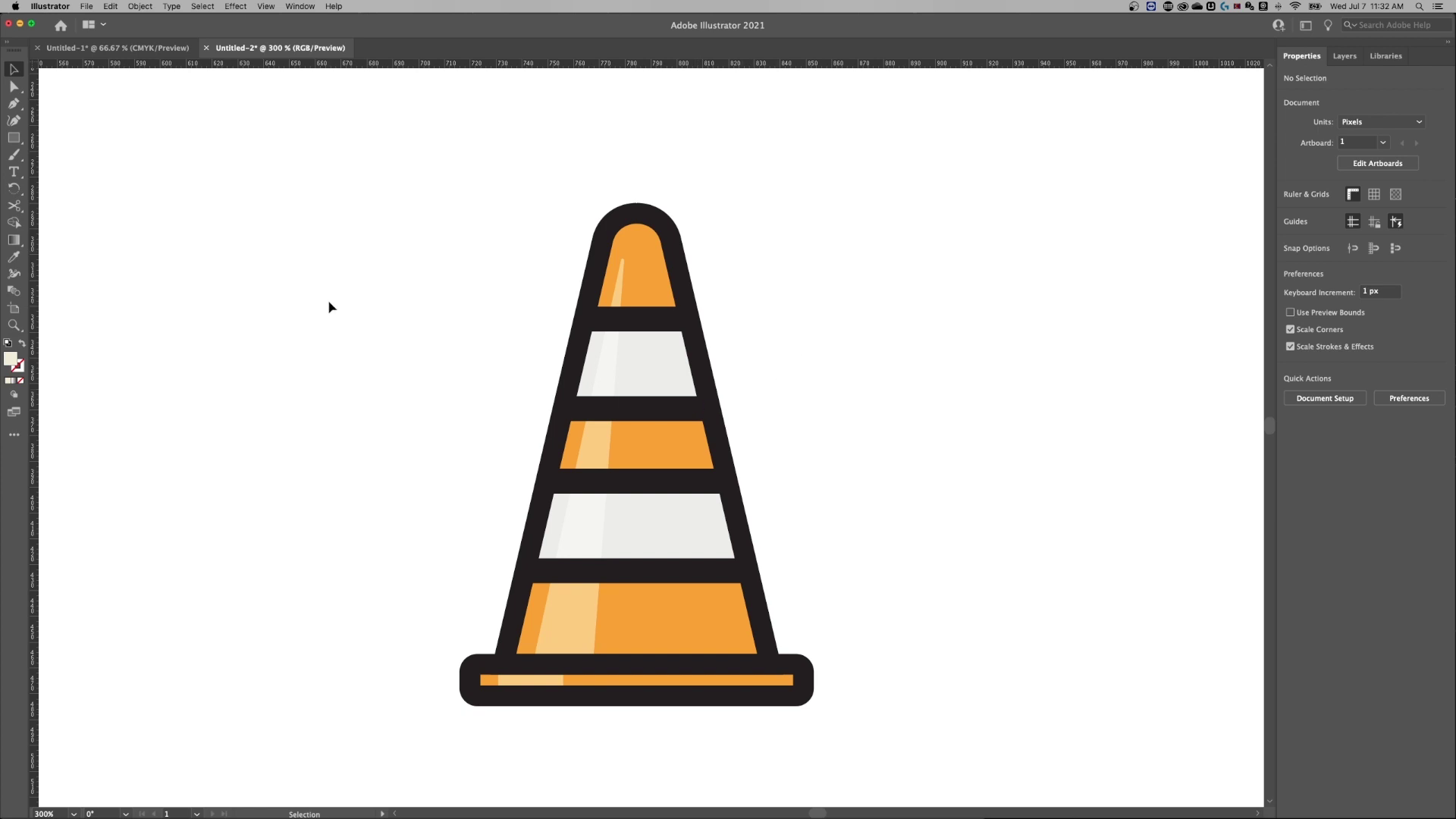
{"action": "key", "text": "p"}
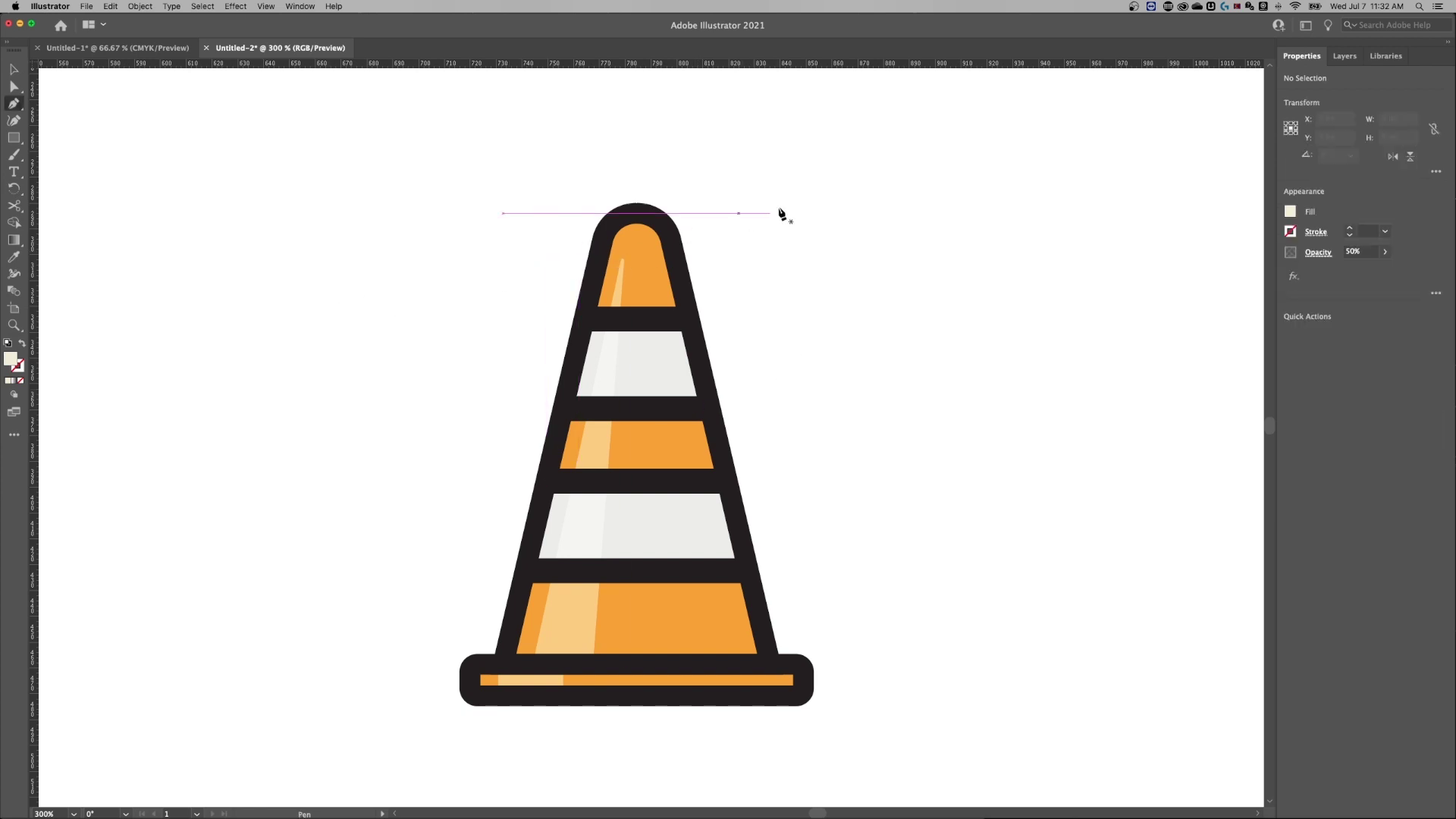
{"action": "scroll", "coordinate": [774, 214], "scroll_direction": "right", "scroll_amount": 2}
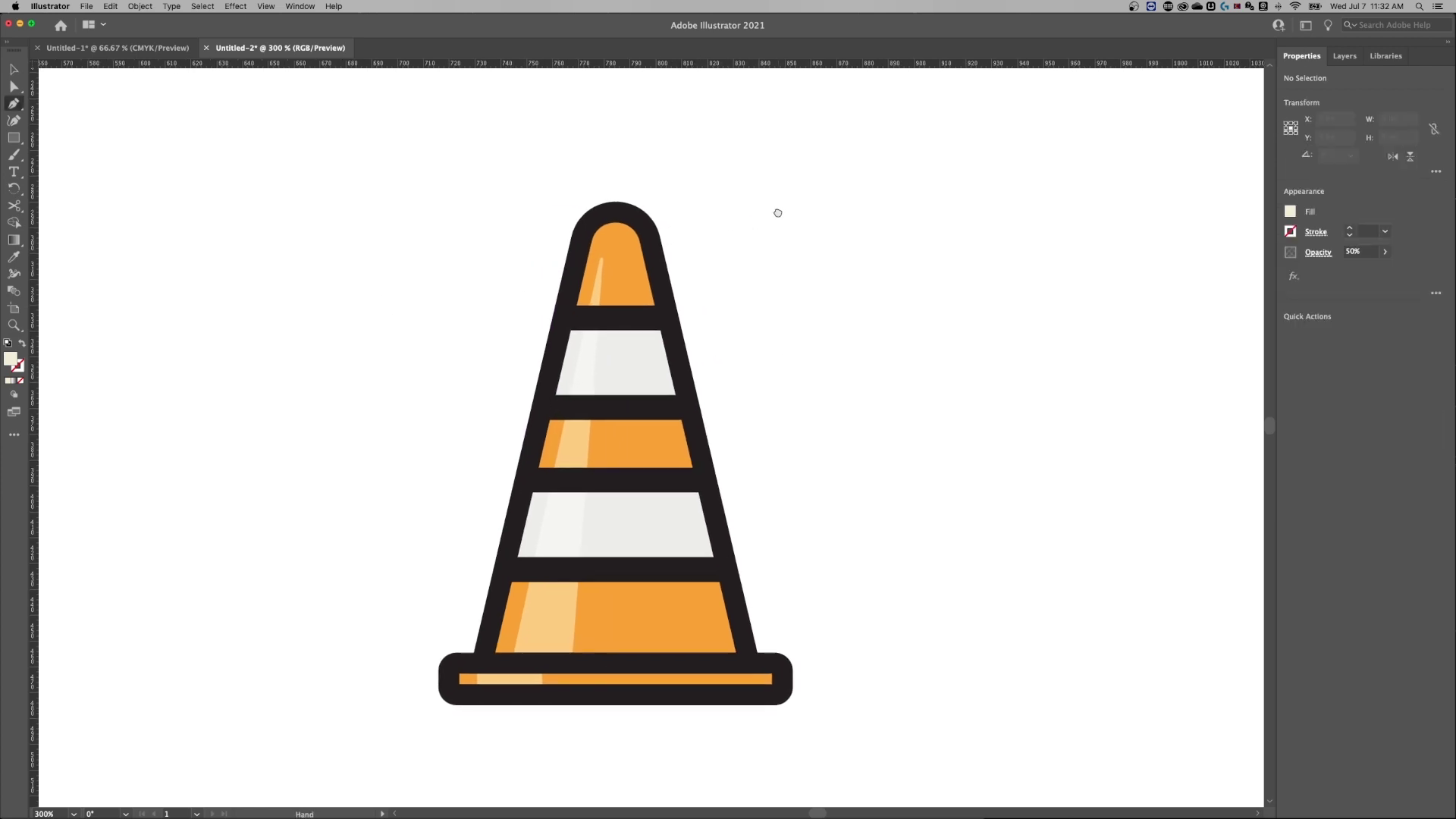
{"action": "left_click", "coordinate": [689, 661]}
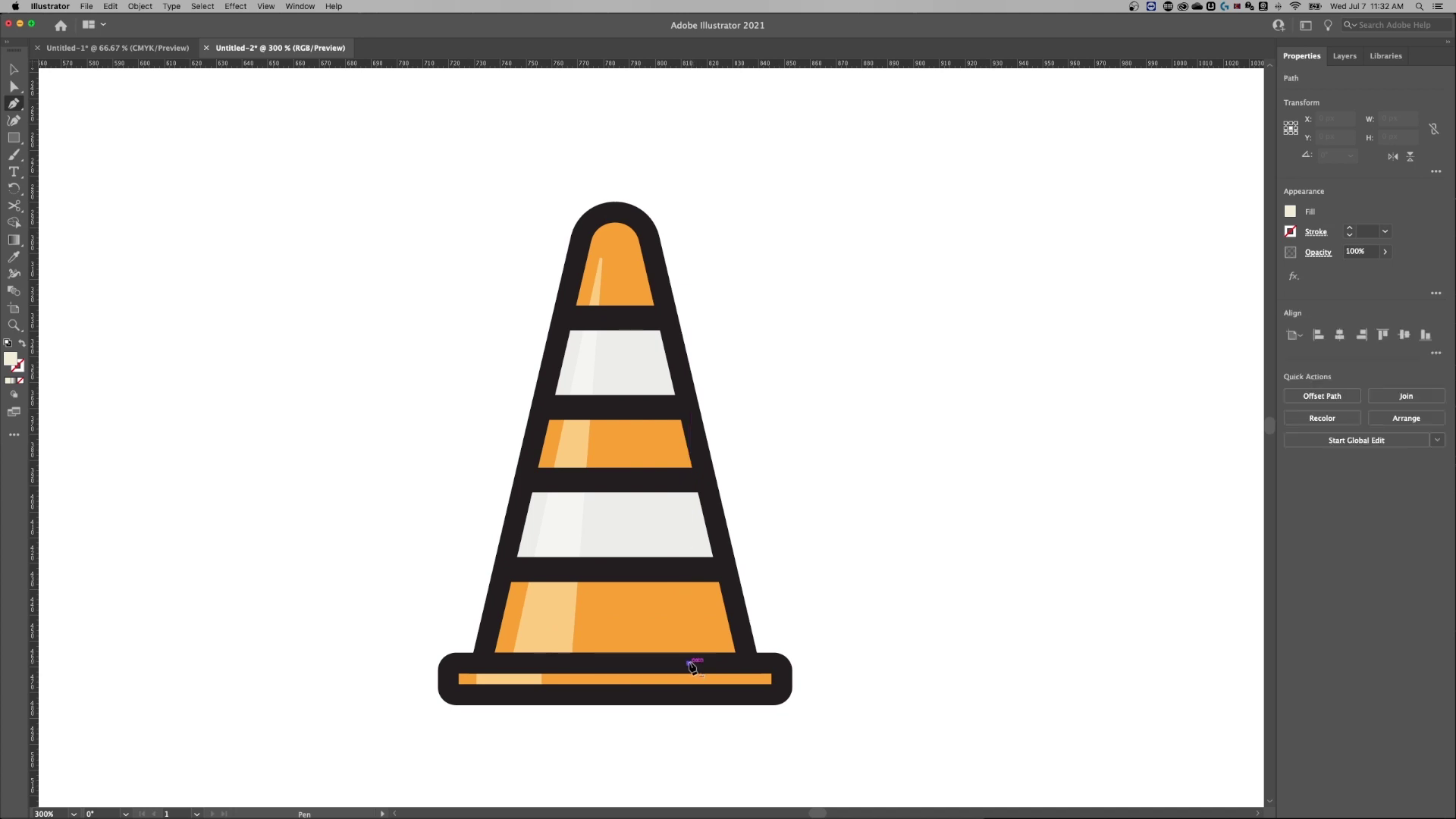
{"action": "key", "text": "super"}
{"action": "left_click", "coordinate": [628, 273], "text": "super"}
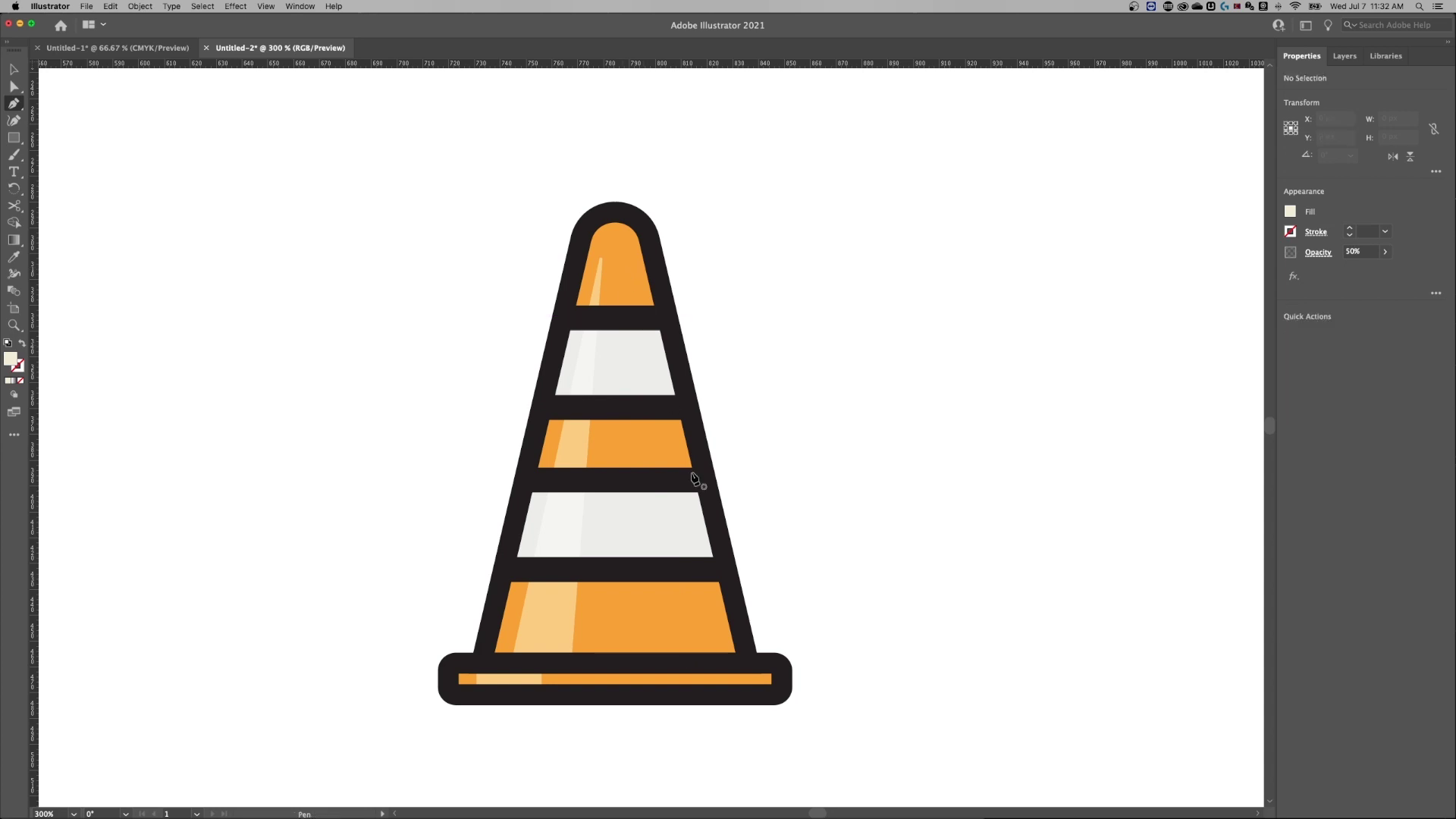
Draw a closed shadow shape with the Pen tool along the cone's right side, from the base up to a curved top, and deselect it.
{"action": "left_click", "coordinate": [713, 663]}
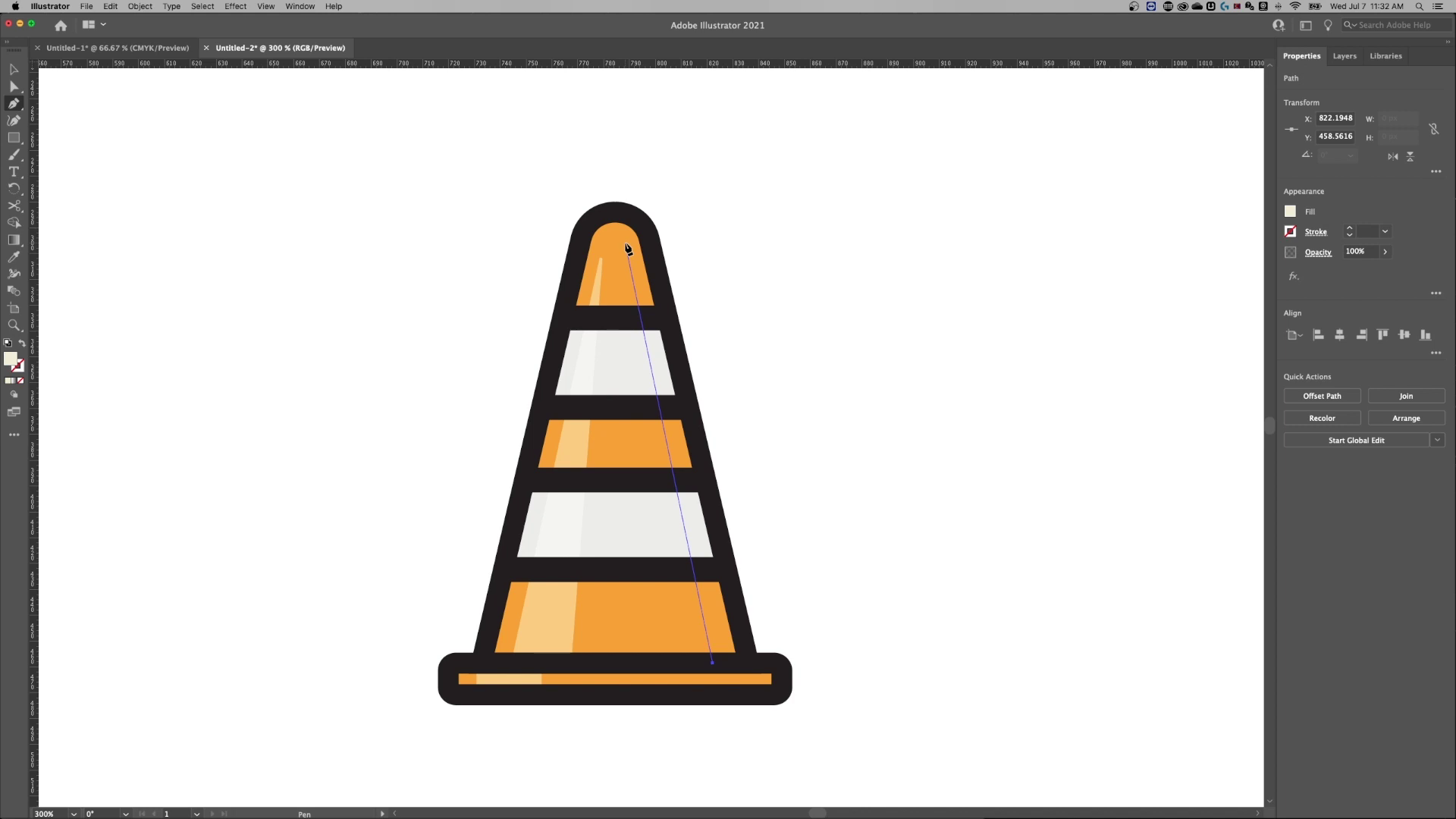
{"action": "left_click", "coordinate": [616, 210]}
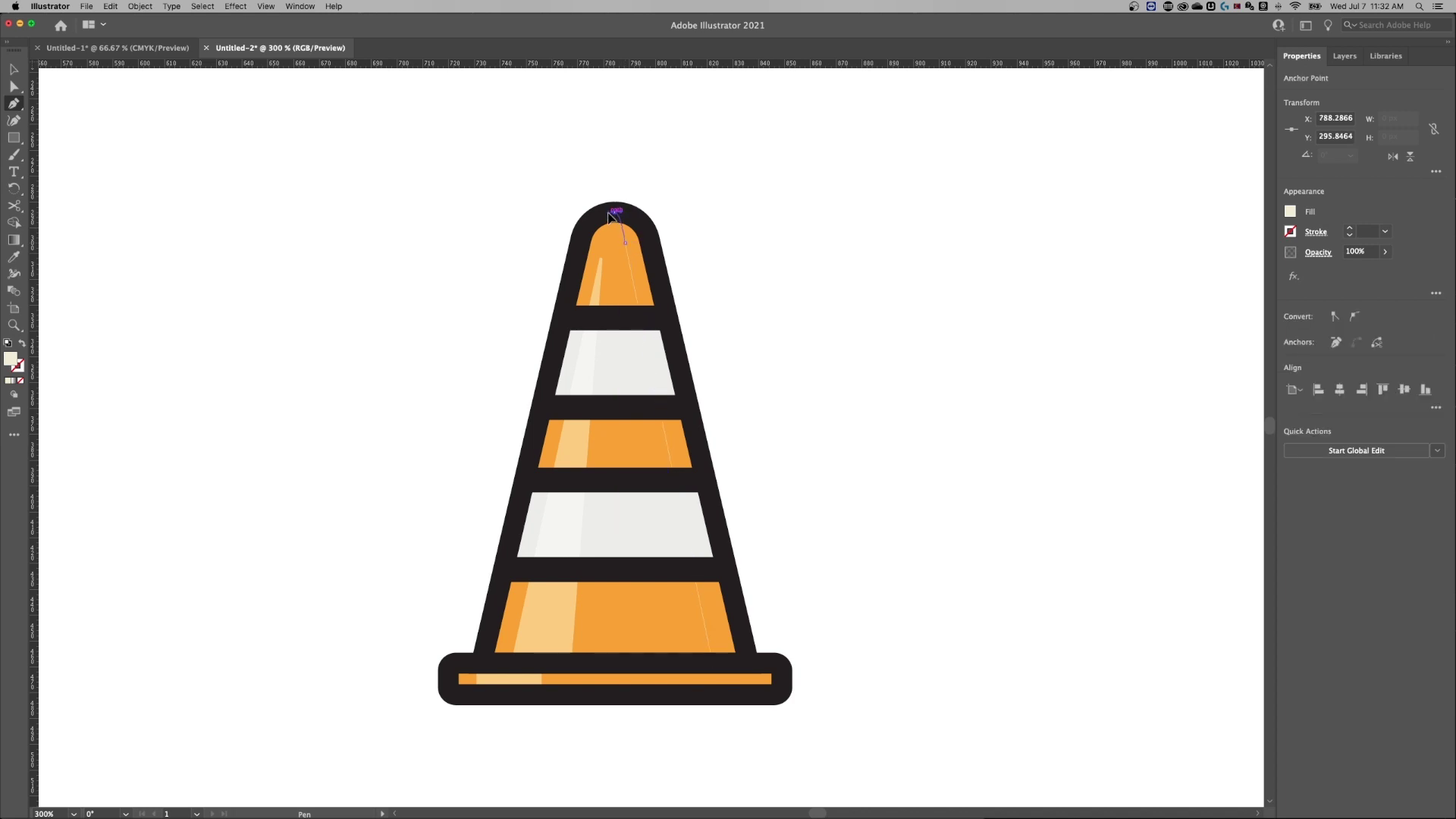
{"action": "left_click_drag", "start_coordinate": [606, 210], "coordinate": [608, 212]}
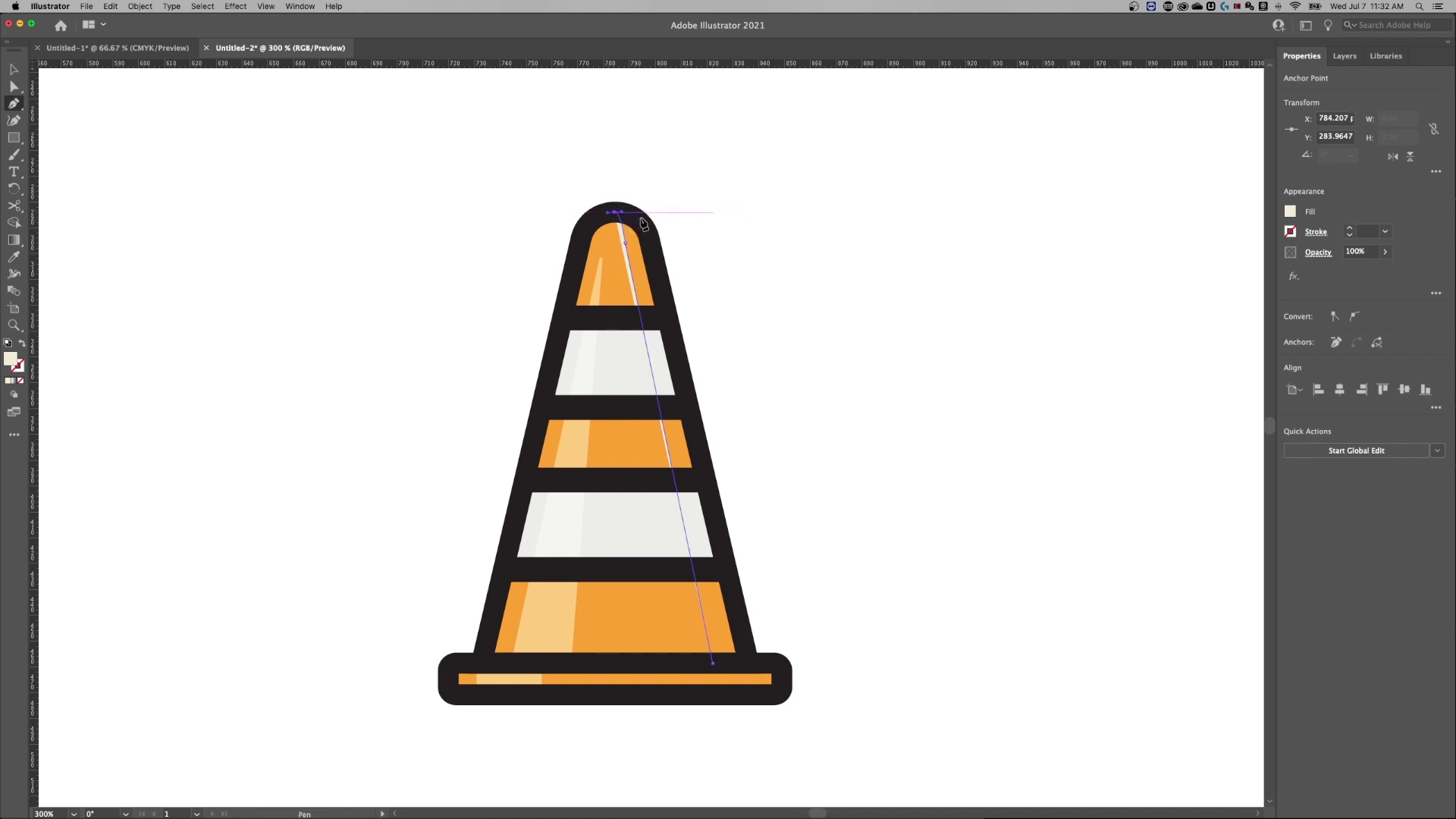
{"action": "left_click", "coordinate": [643, 212]}
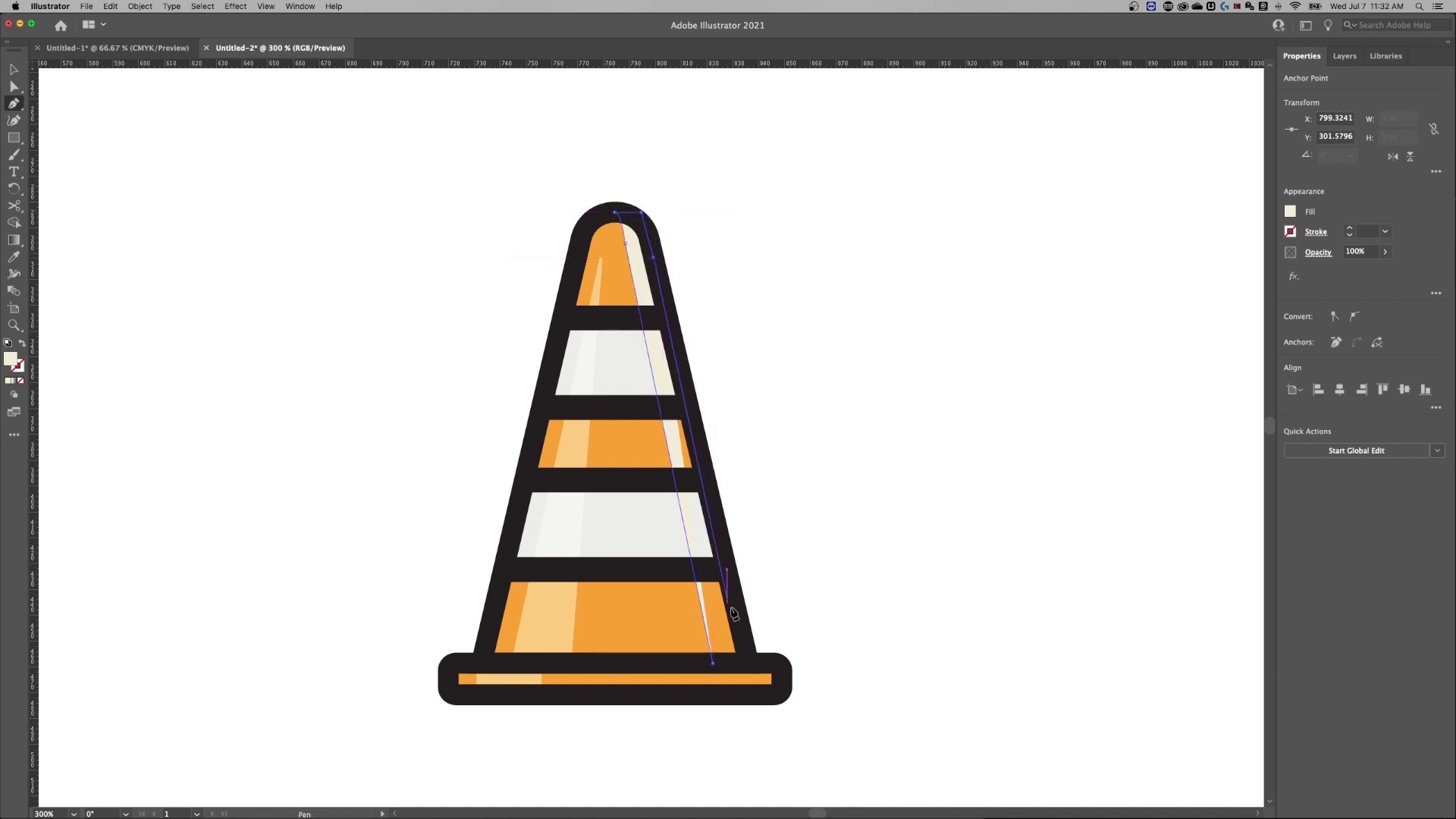
{"action": "left_click", "coordinate": [748, 662]}
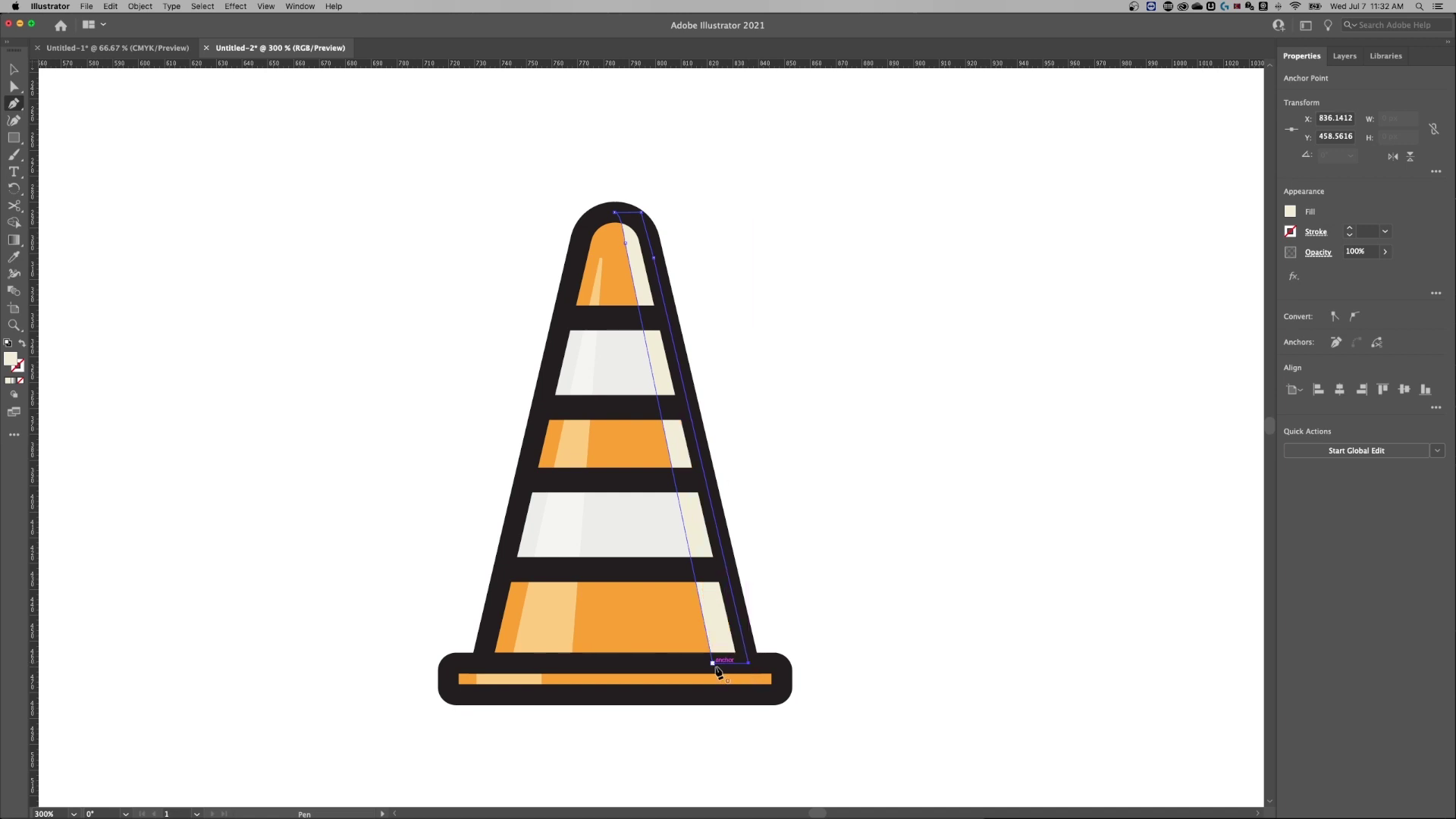
{"action": "left_click", "coordinate": [714, 665]}
{"action": "left_click", "coordinate": [770, 367], "text": "super"}
Shift the shadow shape's inner top anchor slightly left, convert the anchor below it on the inner edge to smooth, and deselect.
{"action": "key", "text": "a"}
{"action": "left_click", "coordinate": [620, 240]}
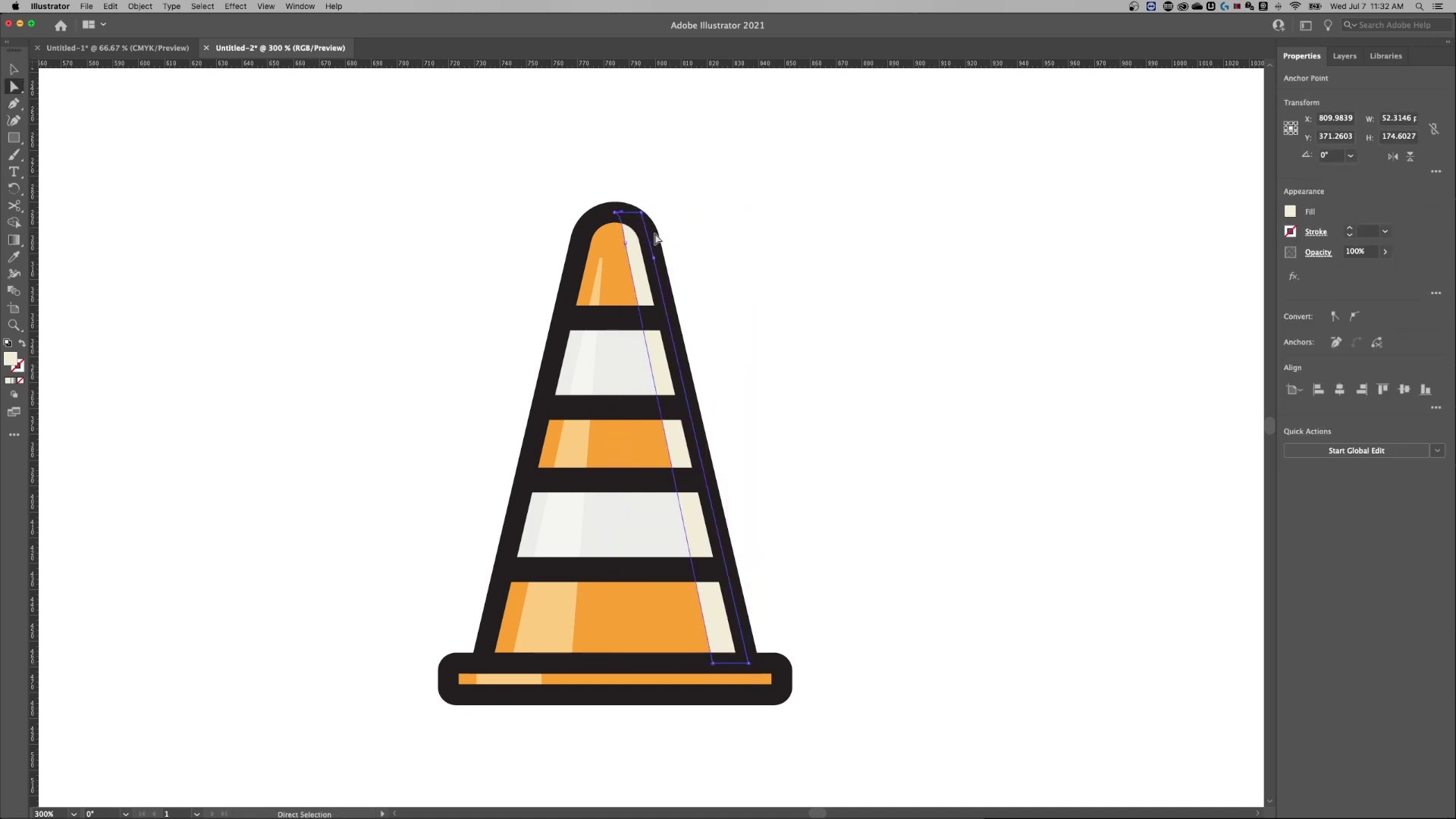
{"action": "key", "text": "z"}
{"action": "left_click_drag", "start_coordinate": [619, 241], "coordinate": [894, 234]}
{"action": "key", "text": "a"}
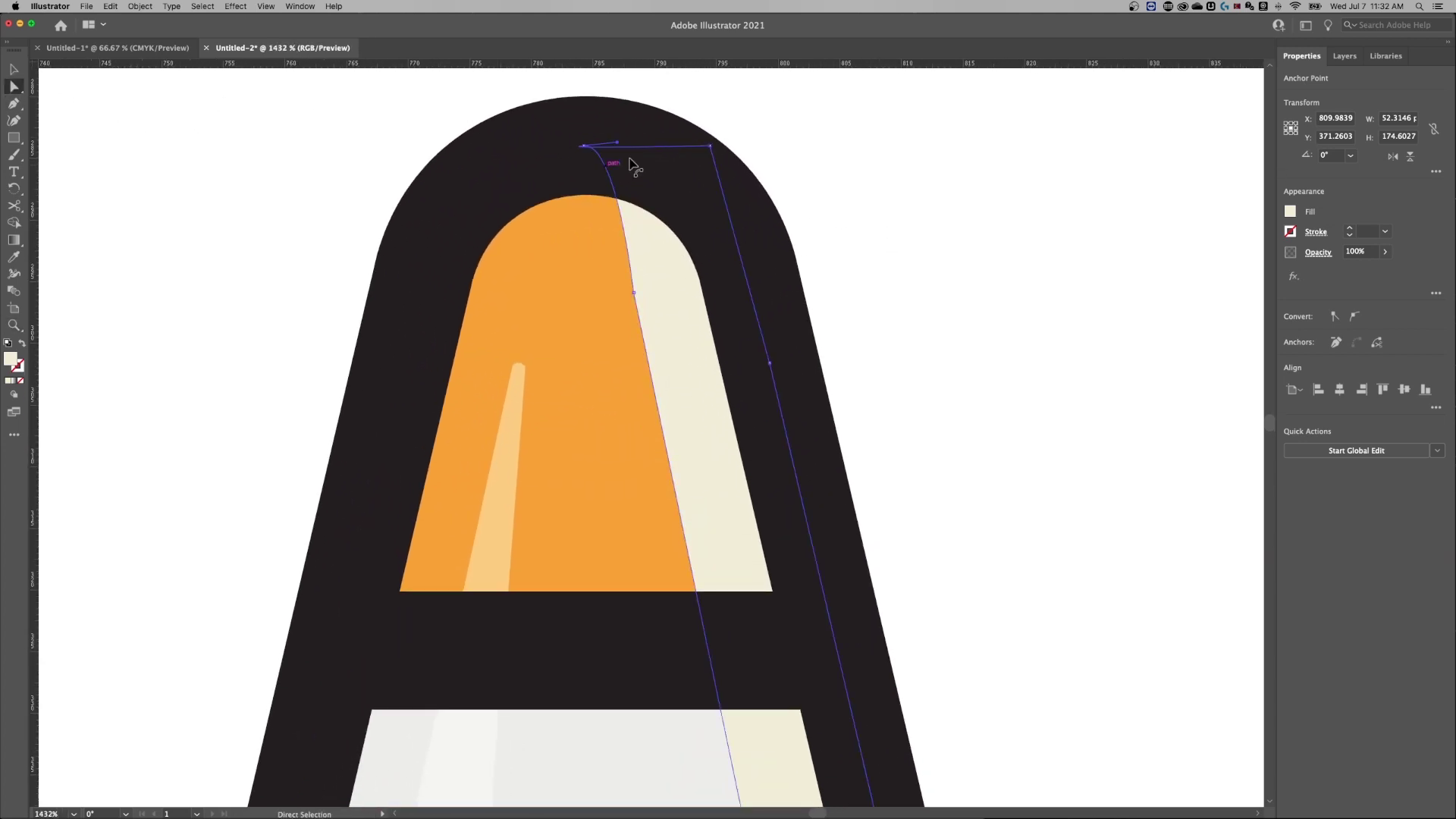
{"action": "left_click", "coordinate": [634, 293]}
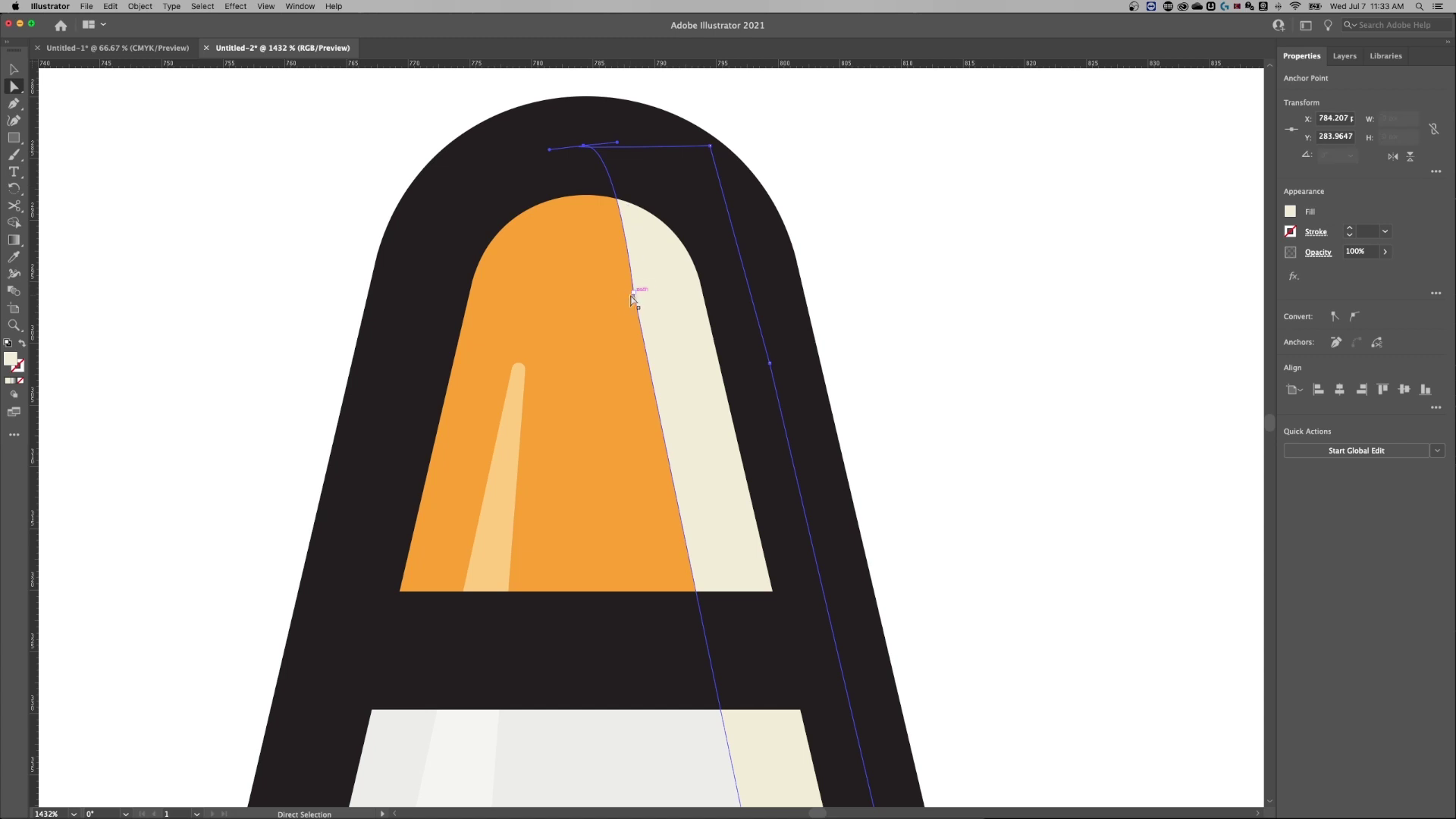
{"action": "left_click", "coordinate": [625, 260]}
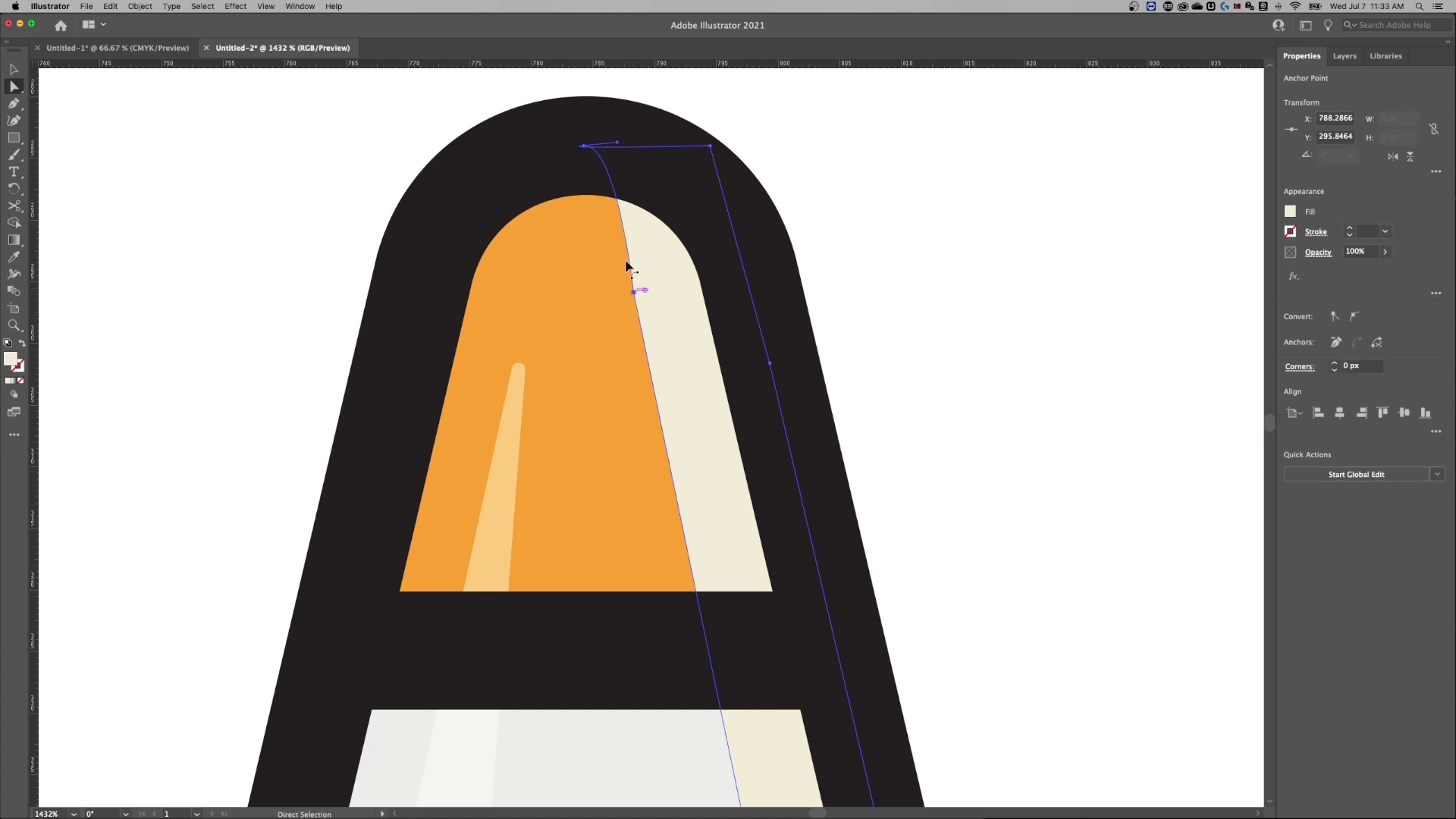
{"action": "mouse_move", "coordinate": [583, 144]}
{"action": "left_mouse_down"}
{"action": "mouse_move", "coordinate": [599, 146]}
{"action": "mouse_move", "coordinate": [565, 151]}
{"action": "left_mouse_up"}
{"action": "left_click", "coordinate": [634, 293]}
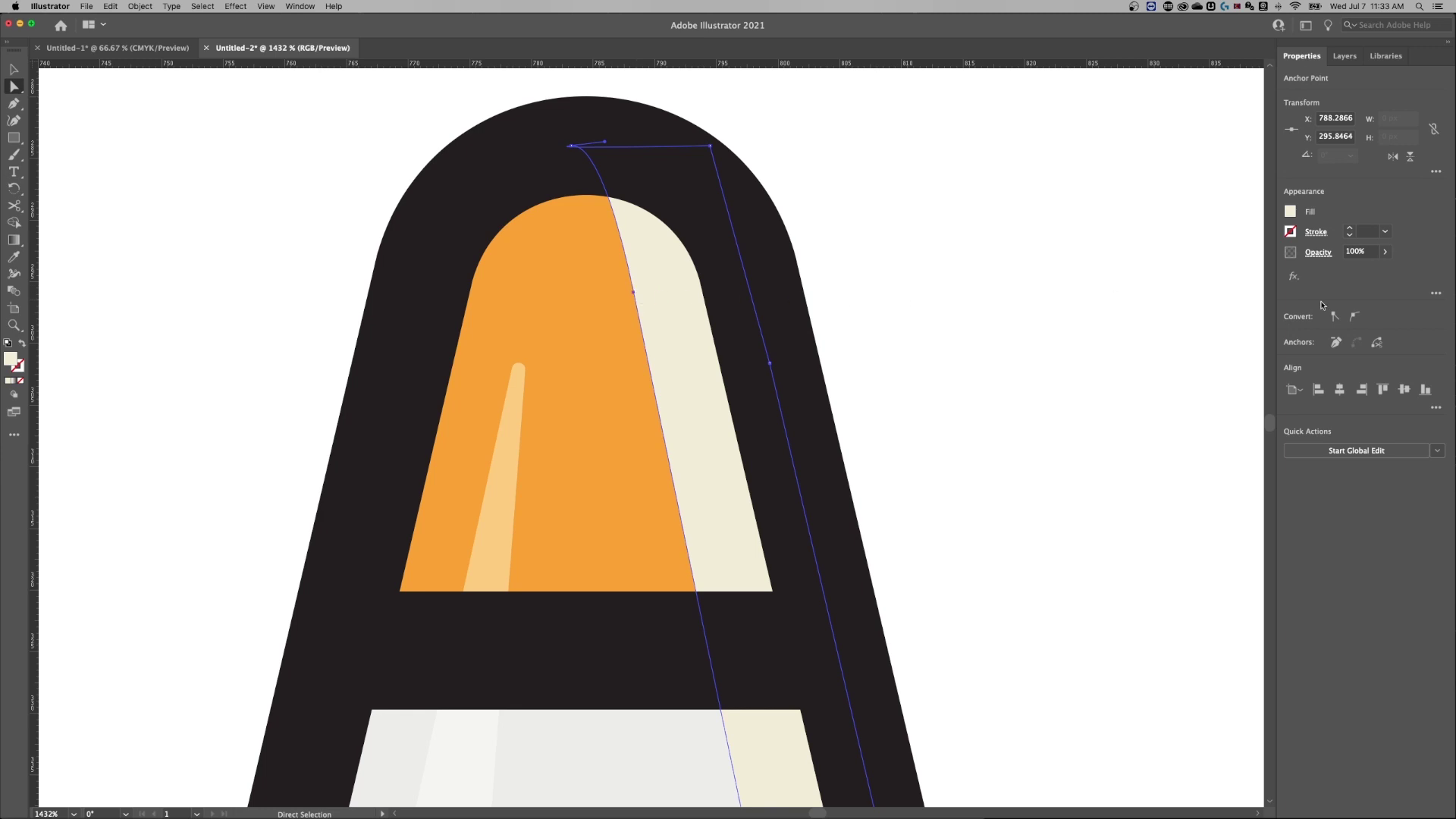
{"action": "left_click", "coordinate": [1355, 317]}
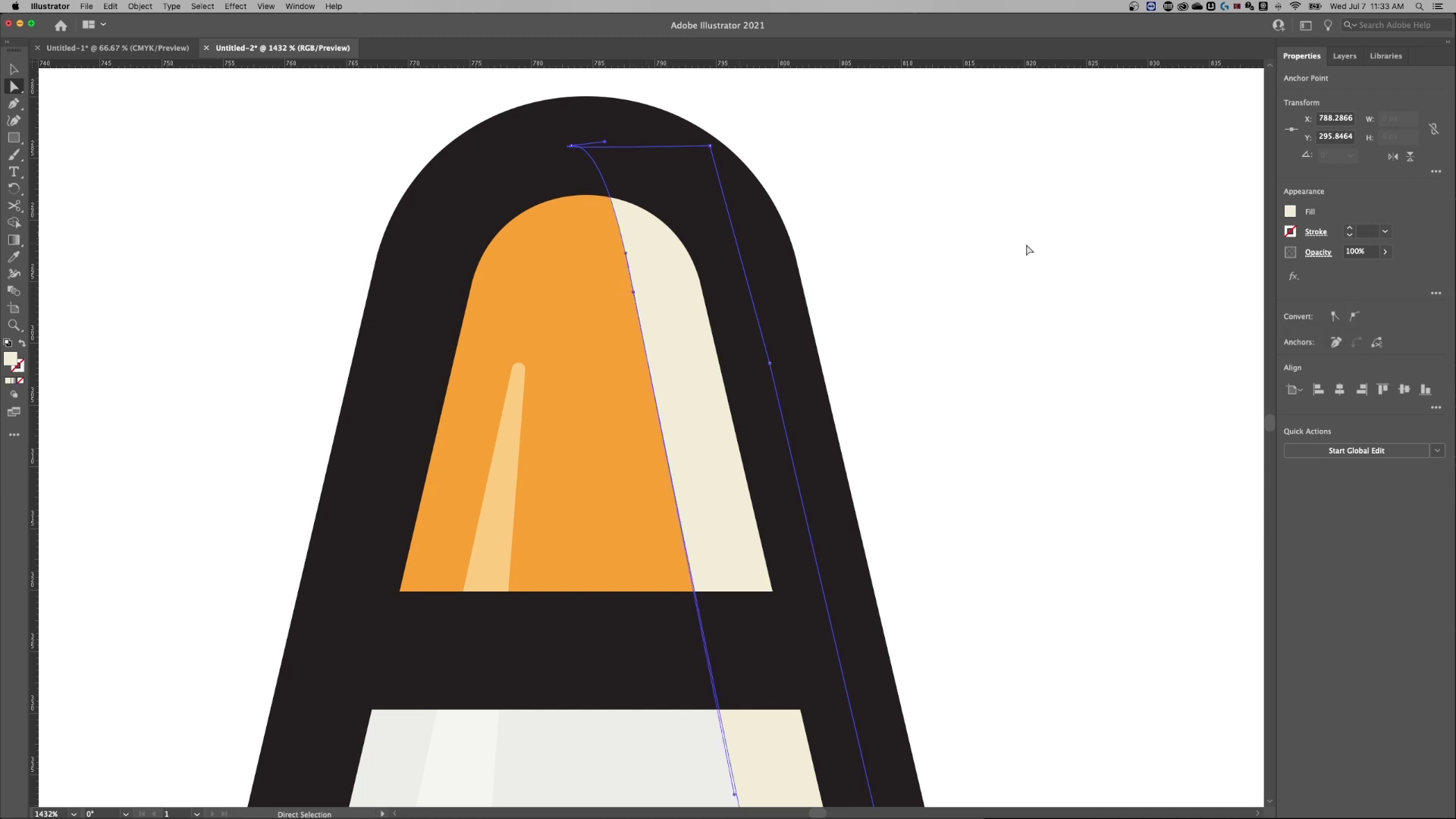
{"action": "left_click", "coordinate": [926, 393]}
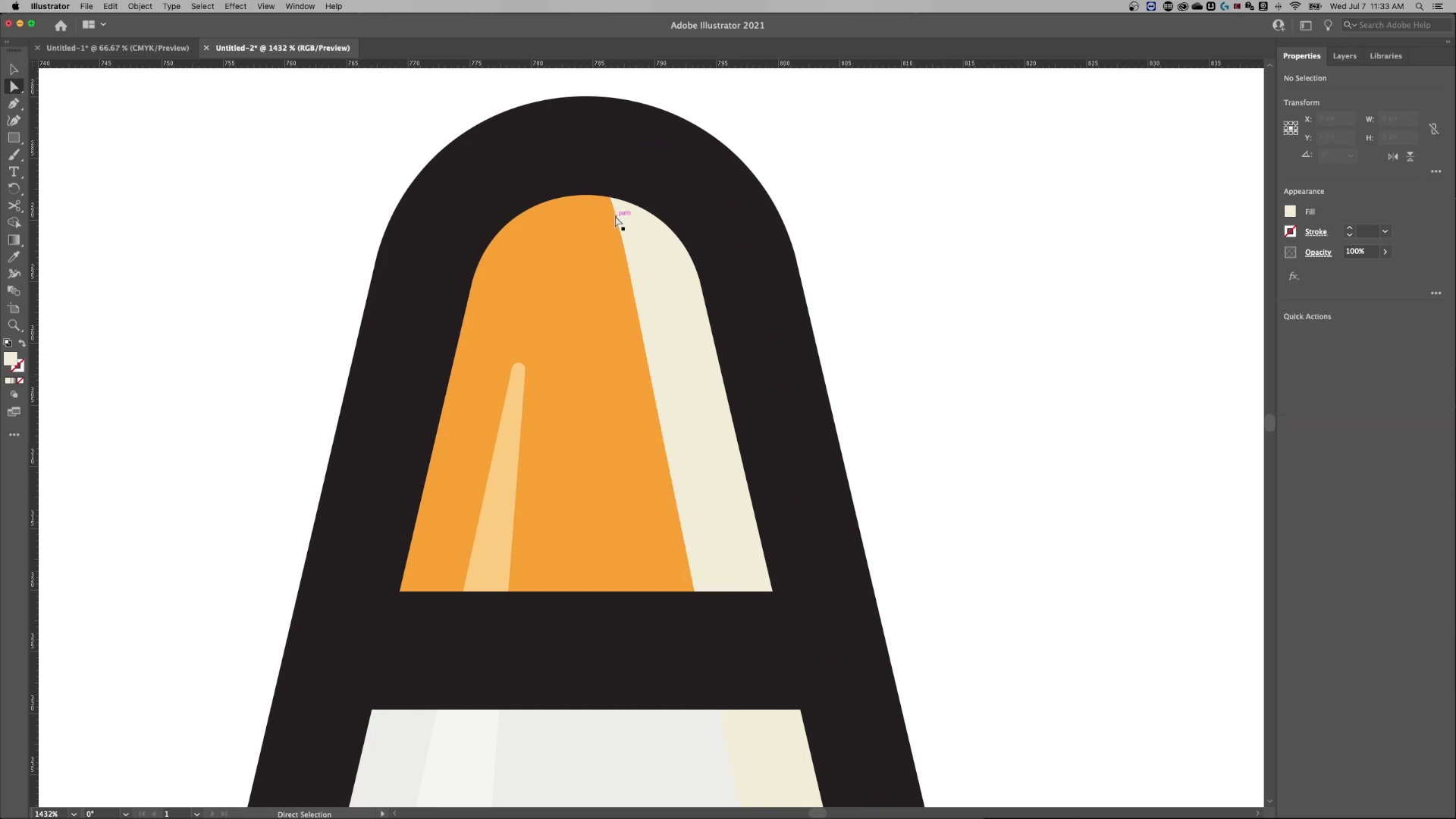
Adjust the curve handles at the top of the shadow's inner edge to round it more smoothly, and deselect the shape.
{"action": "left_click_drag", "start_coordinate": [627, 252], "coordinate": [558, 147]}
{"action": "left_click", "coordinate": [570, 147]}
{"action": "left_click", "coordinate": [887, 253]}
{"action": "key", "text": "super+minus"}
{"action": "key", "text": "super+minus"}
{"action": "key", "text": "super+minus"}
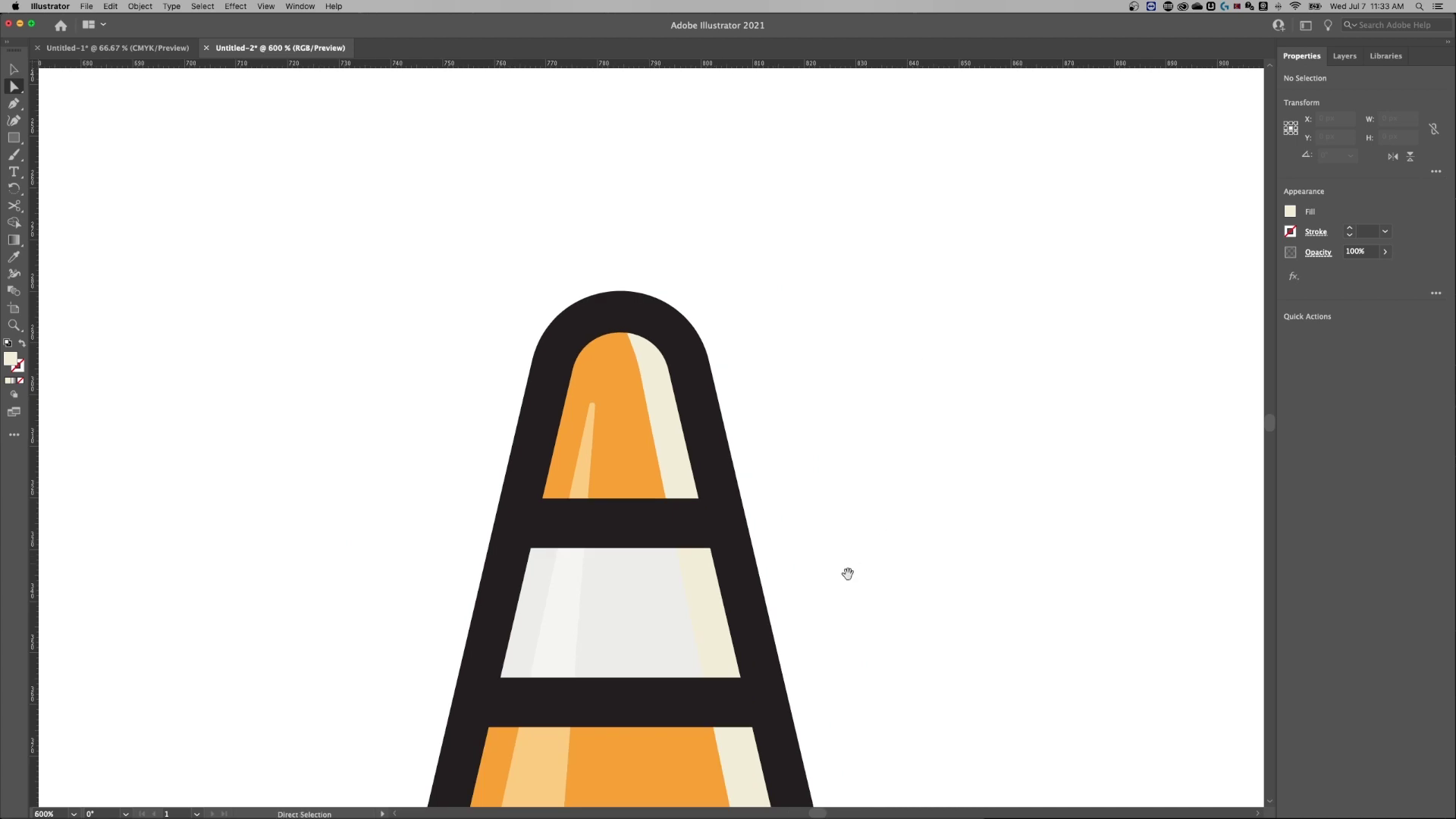
{"action": "left_click_drag", "start_coordinate": [847, 574], "coordinate": [803, 299]}
{"action": "key", "text": "super+minus"}
{"action": "key", "text": "super+minus"}
{"action": "left_click_drag", "start_coordinate": [776, 396], "coordinate": [772, 374]}
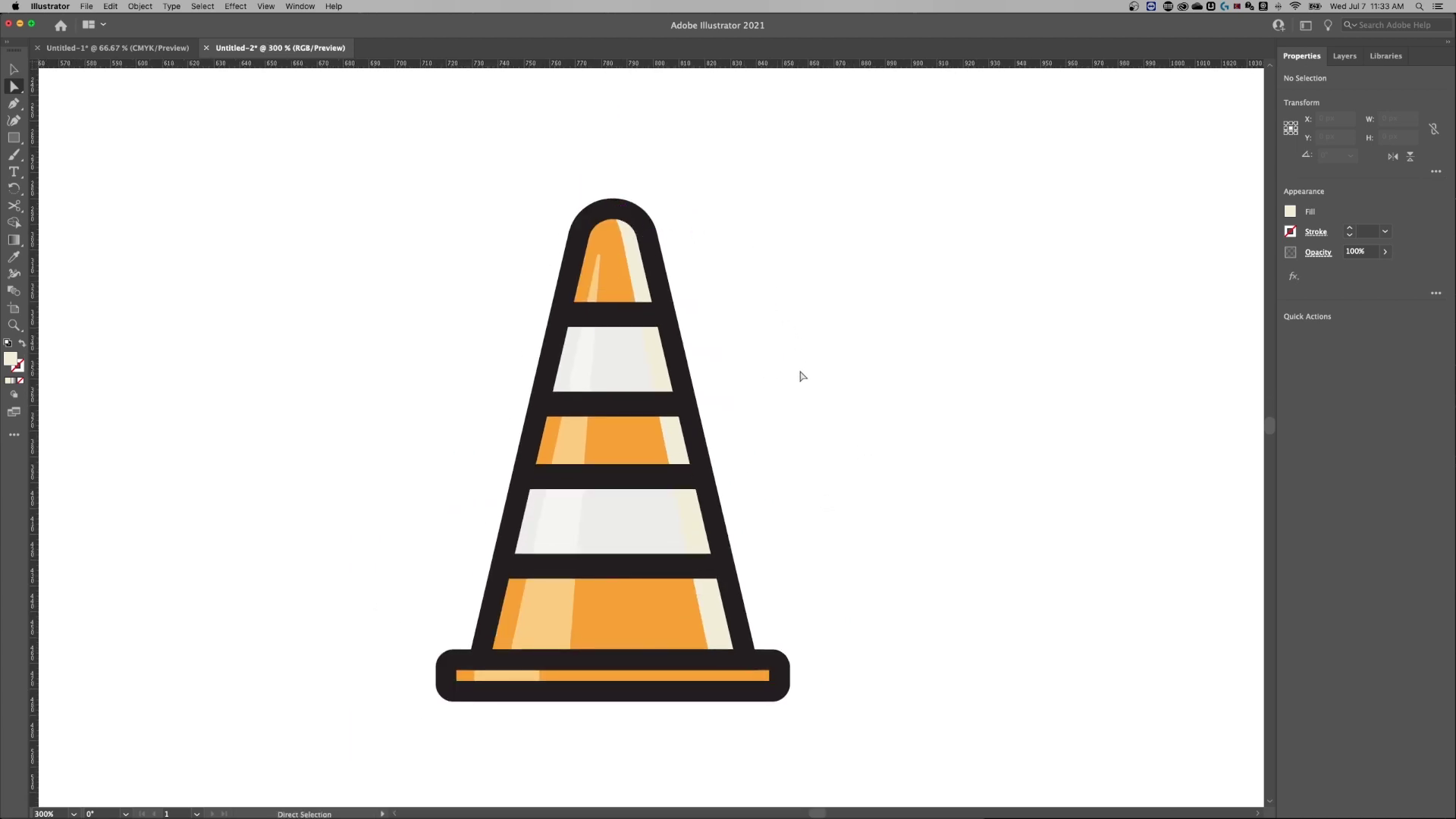
Fill the shadow shape along the cone's right side with dark brown (RGB 89, 59, 26).
{"action": "key", "text": "v"}
{"action": "left_click", "coordinate": [633, 270]}
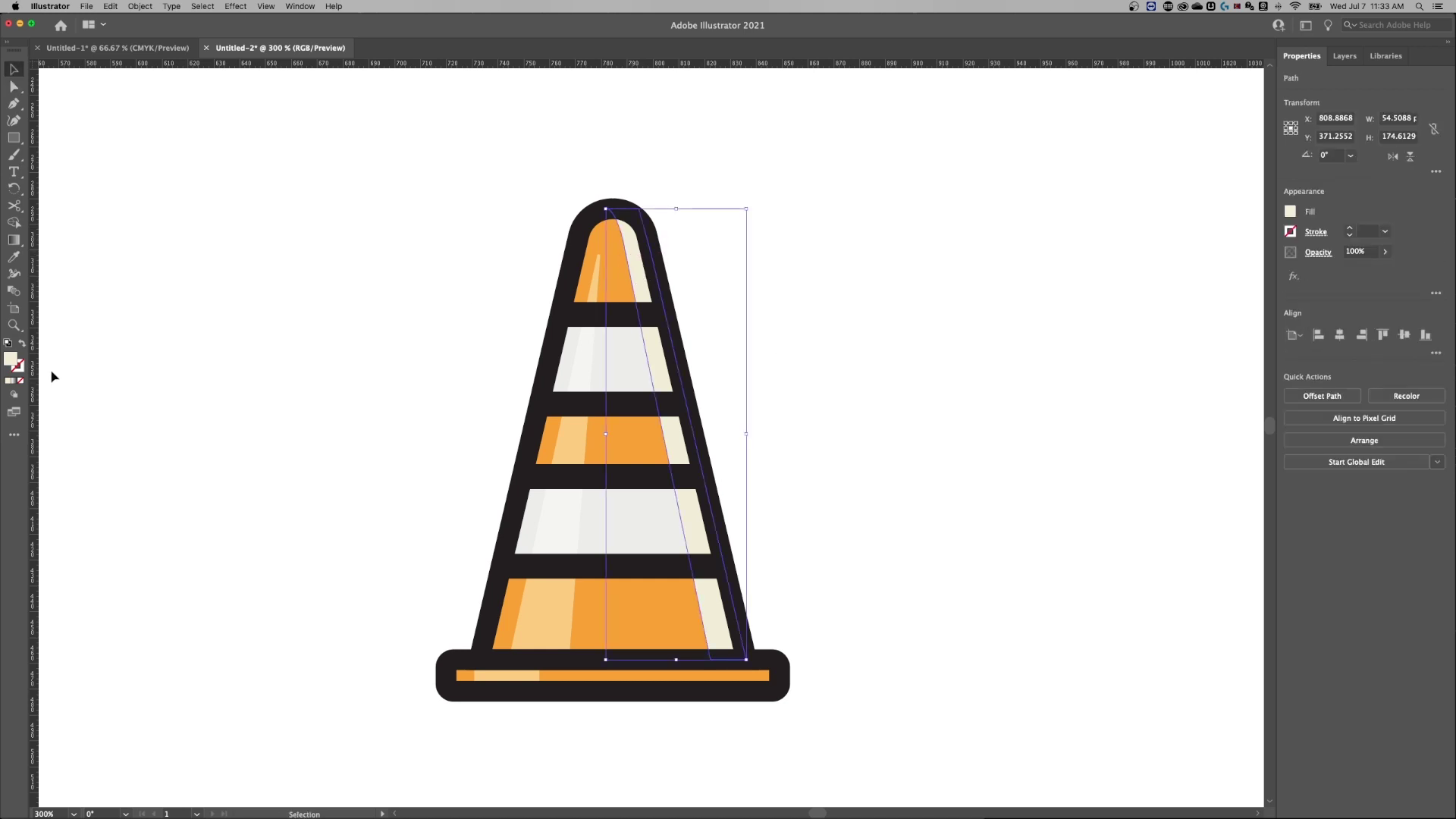
{"action": "double_click", "coordinate": [11, 360]}
{"action": "left_click_drag", "start_coordinate": [851, 300], "coordinate": [860, 307]}
{"action": "left_click_drag", "start_coordinate": [949, 331], "coordinate": [869, 286]}
{"action": "left_click", "coordinate": [1080, 175]}
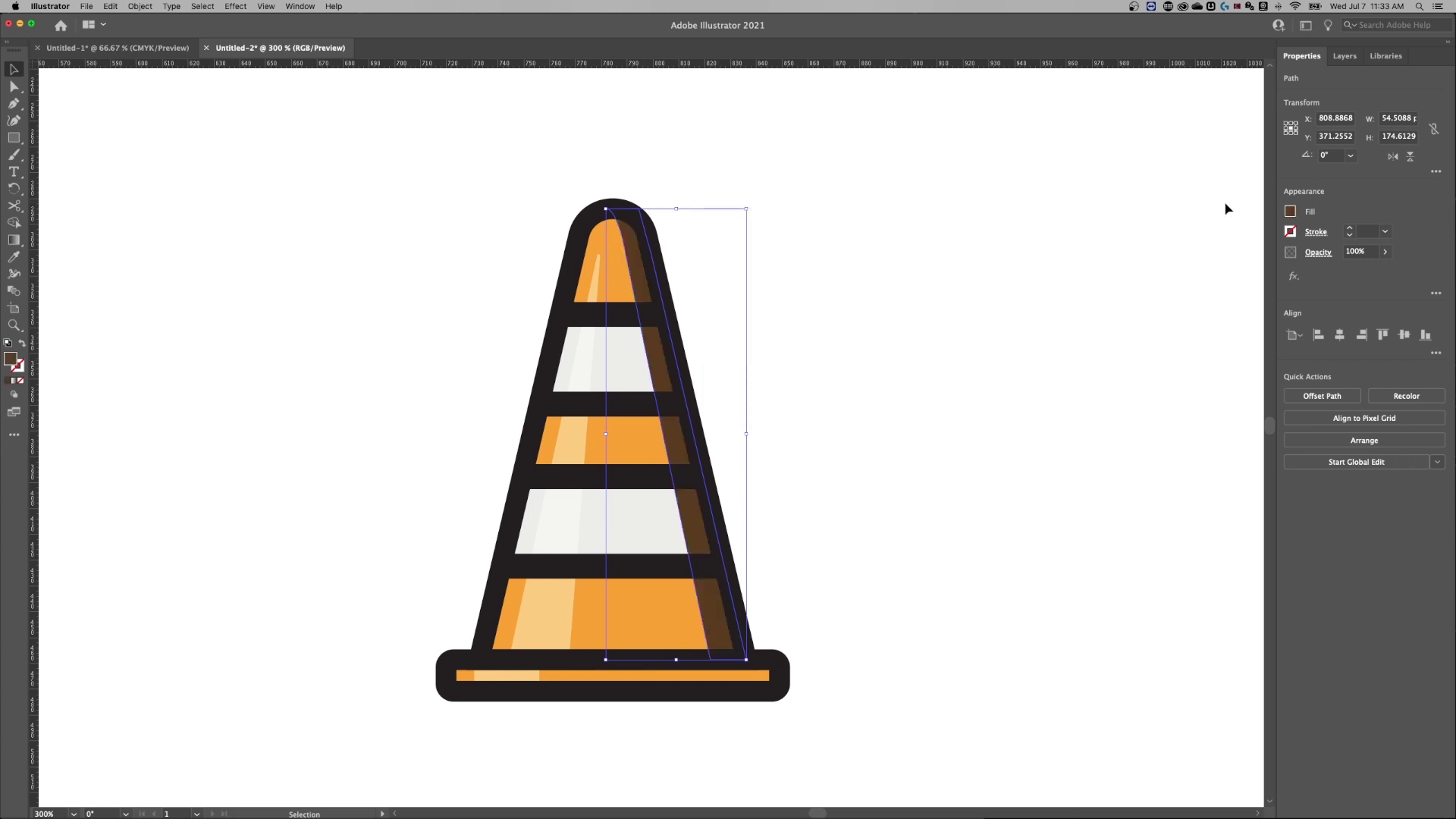
Set the shadow shape's blending mode to Multiply and its opacity to 50%, and deselect it.
{"action": "left_click", "coordinate": [1317, 252]}
{"action": "left_click", "coordinate": [1203, 277]}
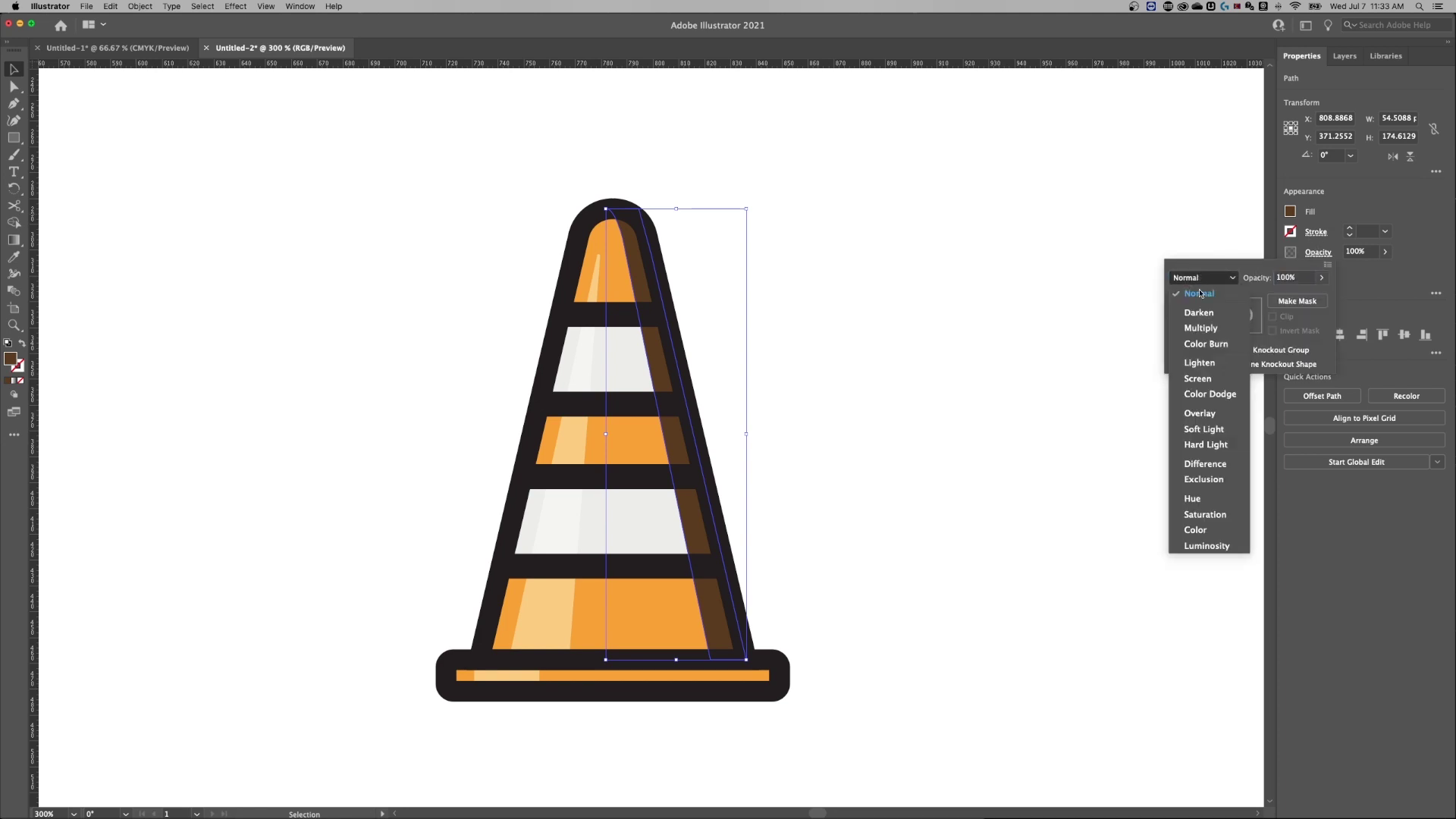
{"action": "left_click", "coordinate": [1202, 329]}
{"action": "left_click", "coordinate": [1397, 258]}
{"action": "left_click", "coordinate": [1385, 251]}
{"action": "left_click_drag", "start_coordinate": [1386, 269], "coordinate": [1358, 273]}
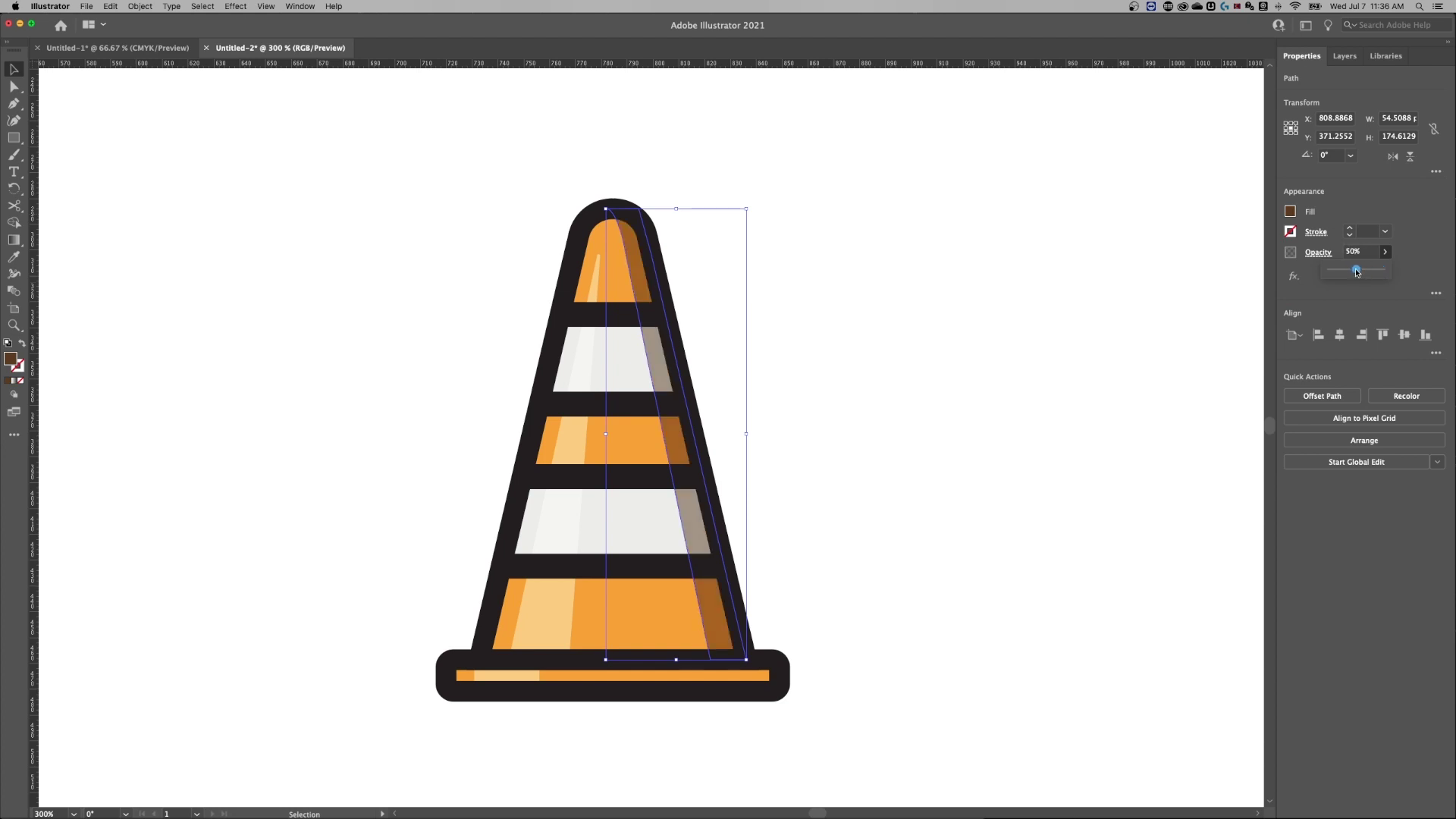
{"action": "left_click", "coordinate": [823, 432]}
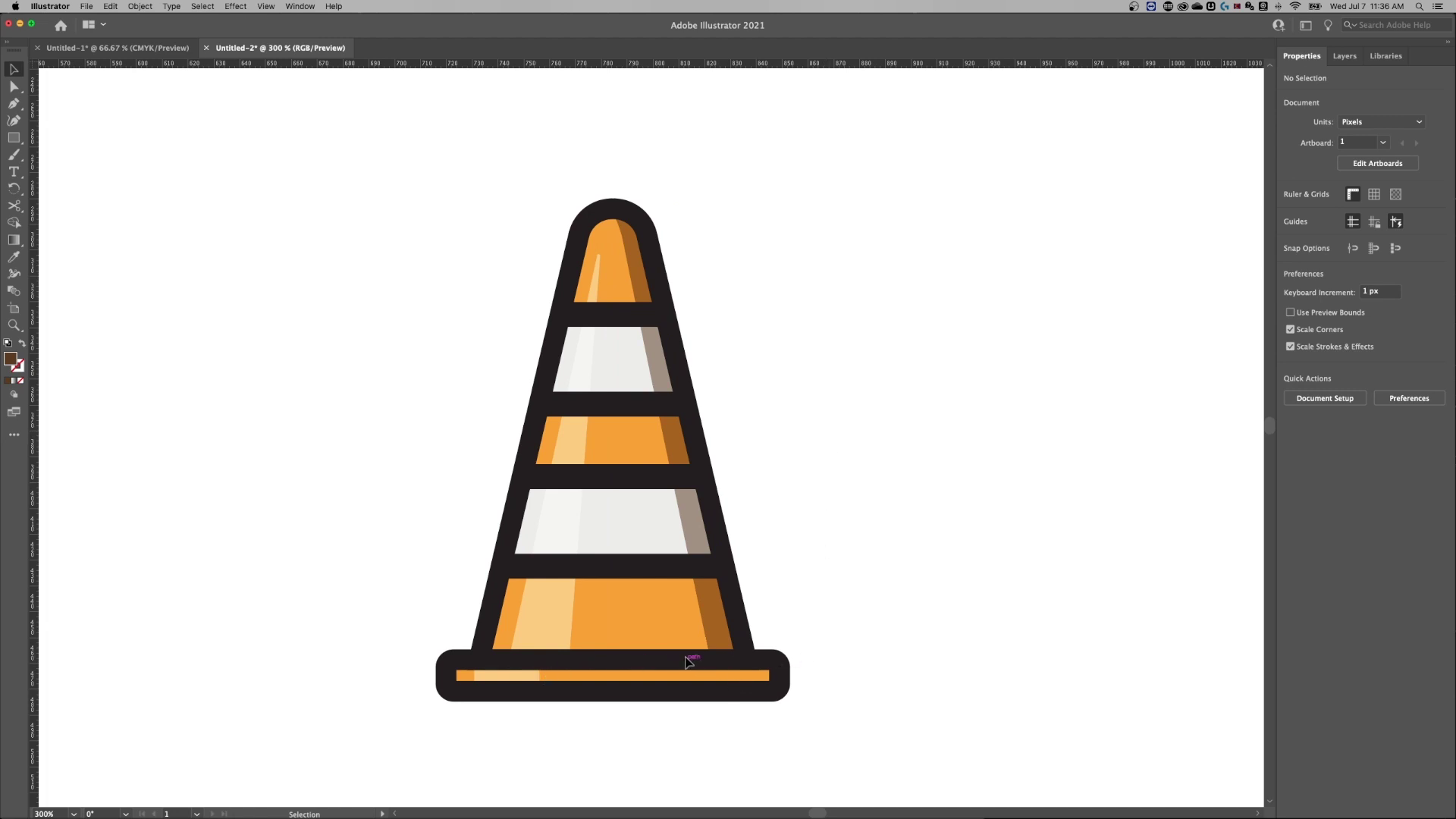
Draw a rectangle about 19 by 12 px over the right end of the base's orange strip, copy the cone shadow's appearance onto it, and deselect.
{"action": "key", "text": "m"}
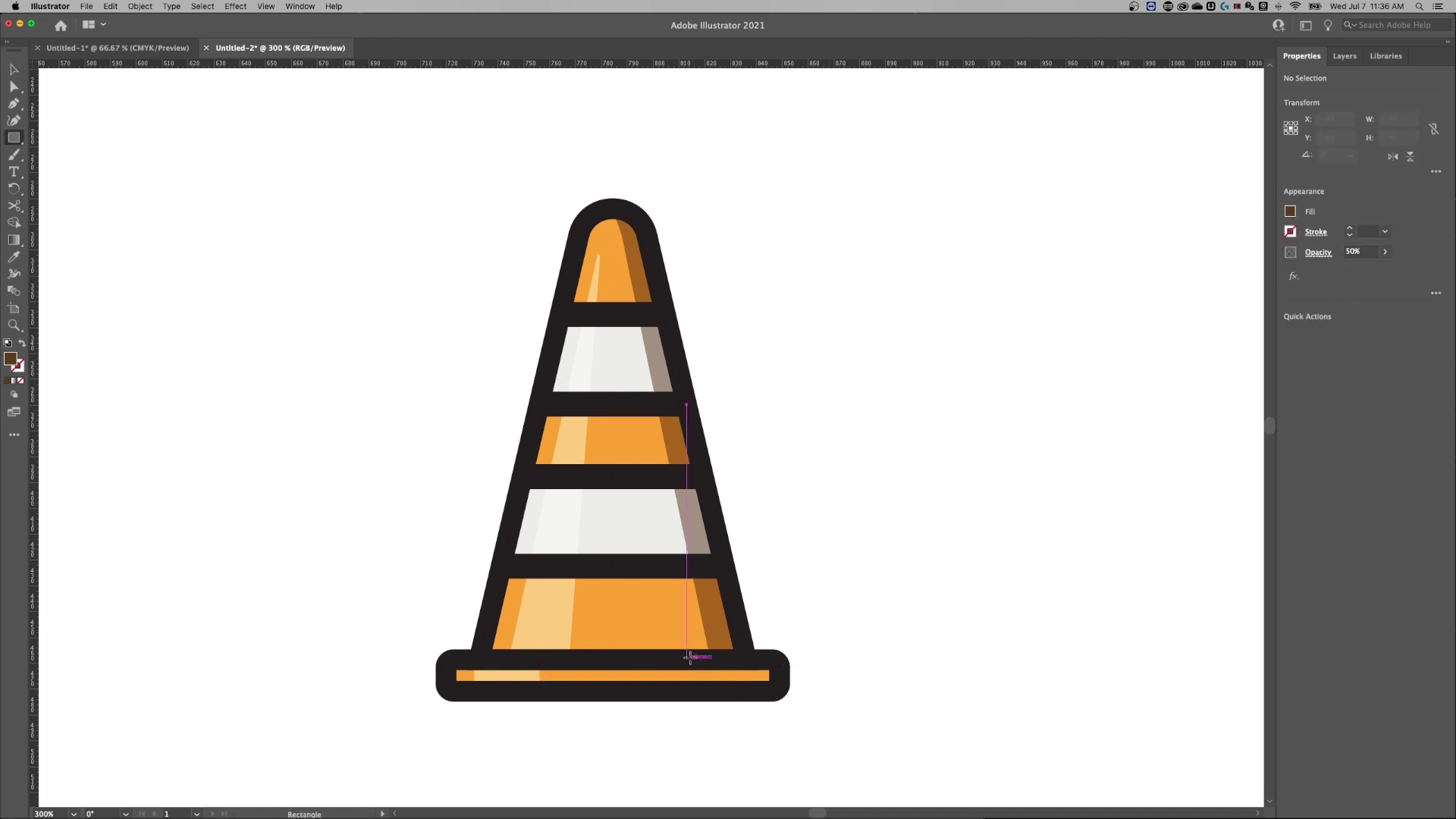
{"action": "left_click_drag", "start_coordinate": [724, 659], "coordinate": [772, 691]}
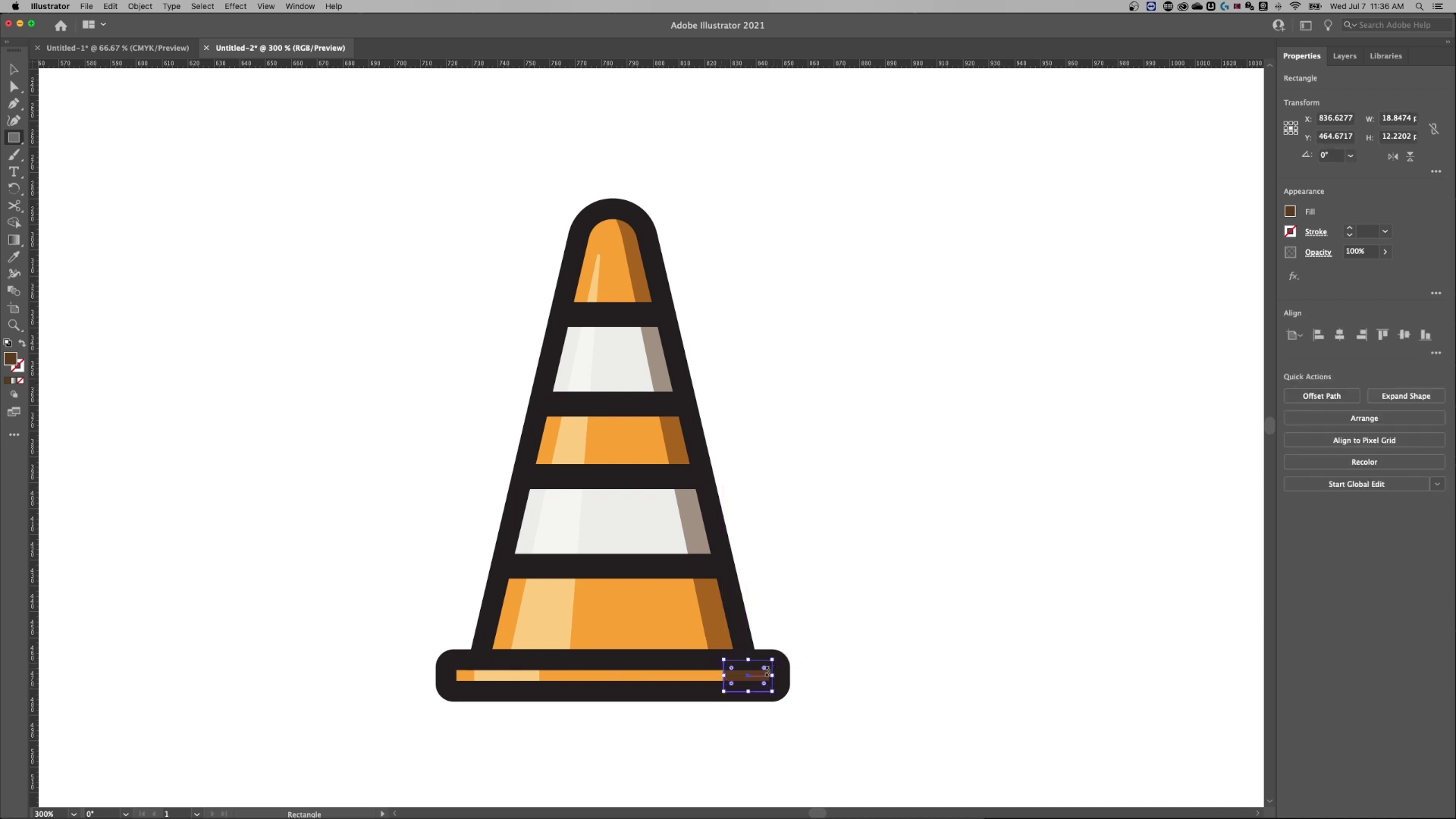
{"action": "key", "text": "i"}
{"action": "left_click", "coordinate": [716, 607]}
{"action": "key", "text": "v"}
{"action": "left_click", "coordinate": [896, 614]}
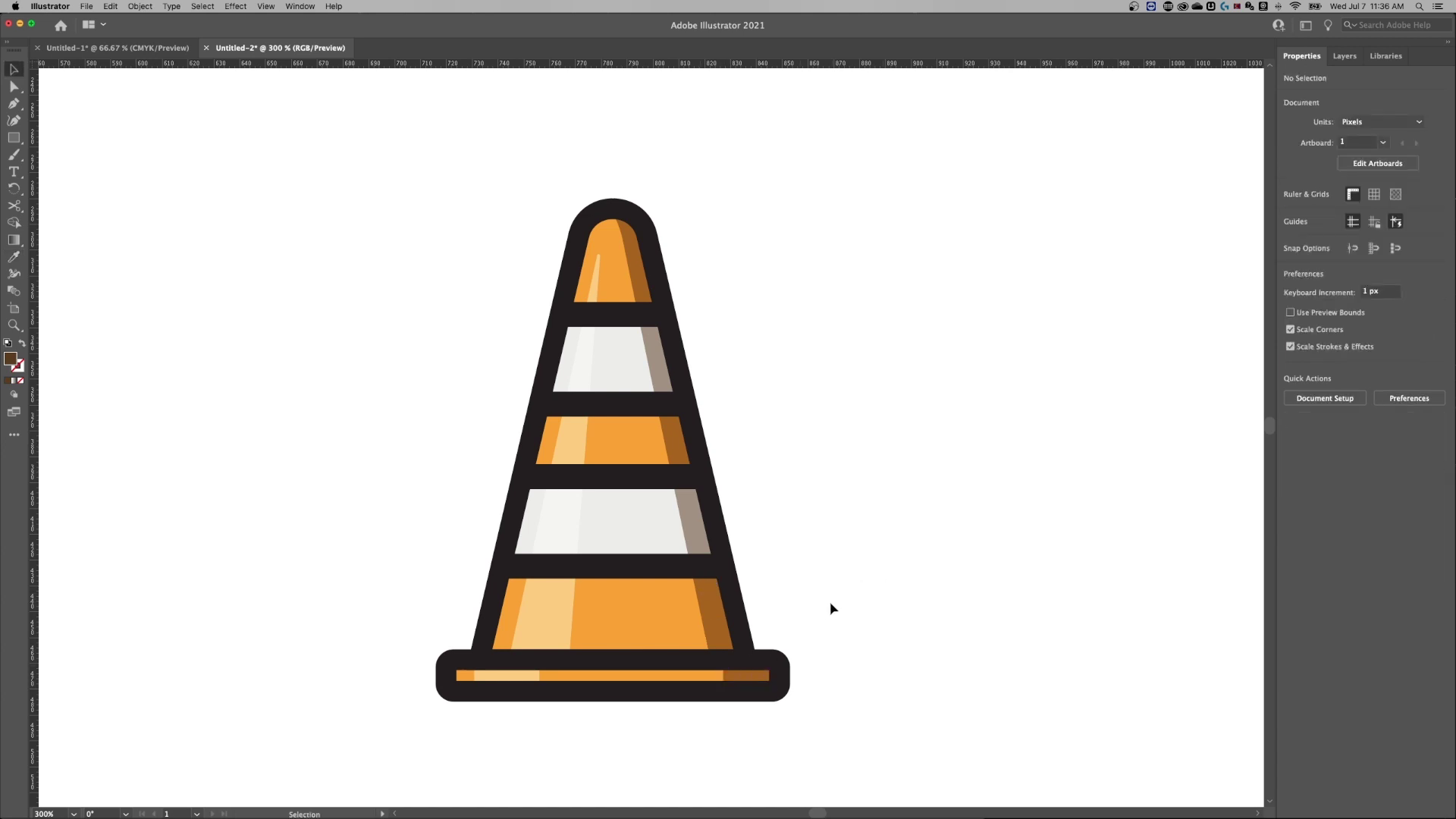
{"action": "key", "text": "super+1"}
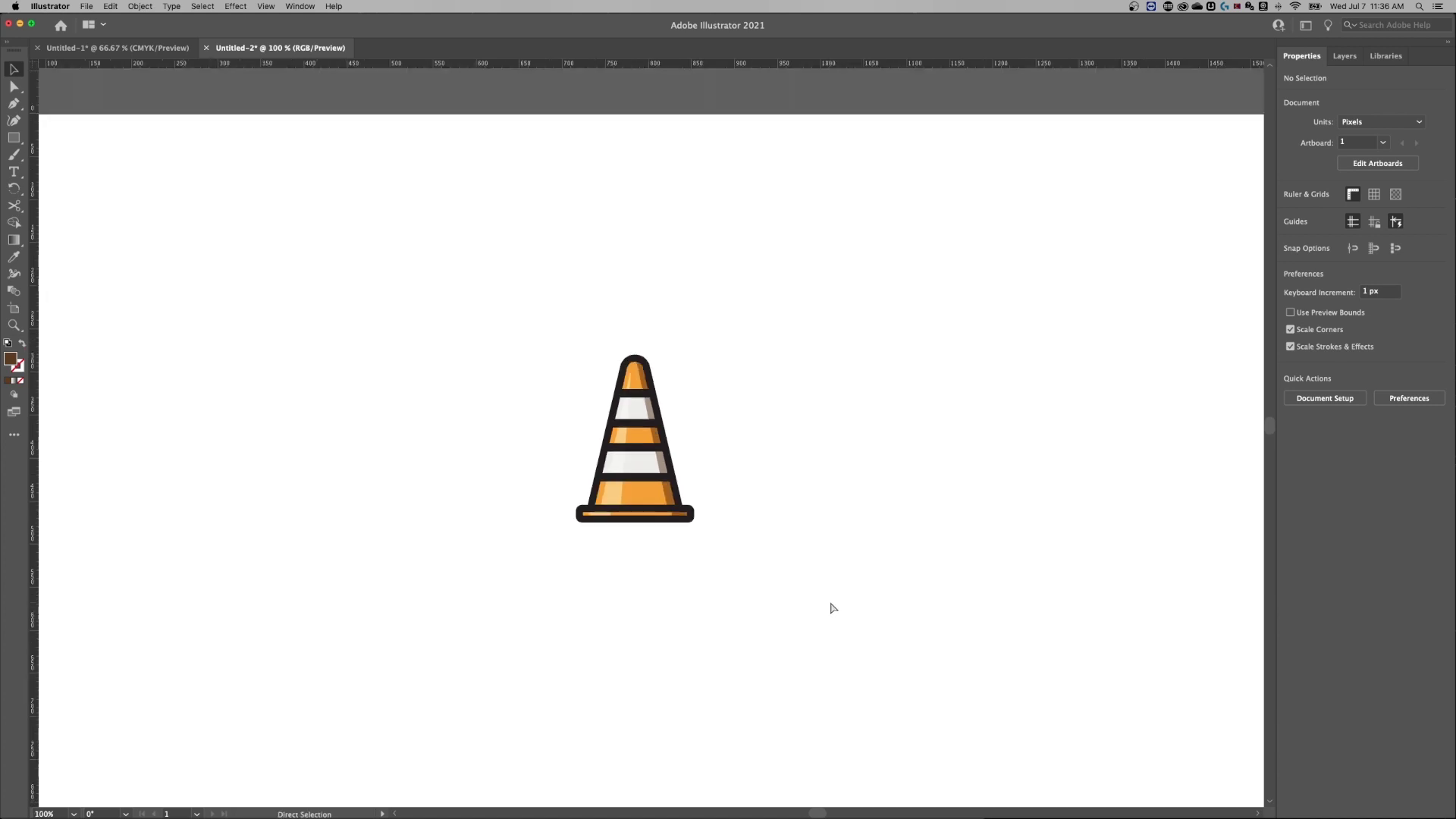
{"action": "key", "text": "super+equal"}
{"action": "key", "text": "super+equal"}
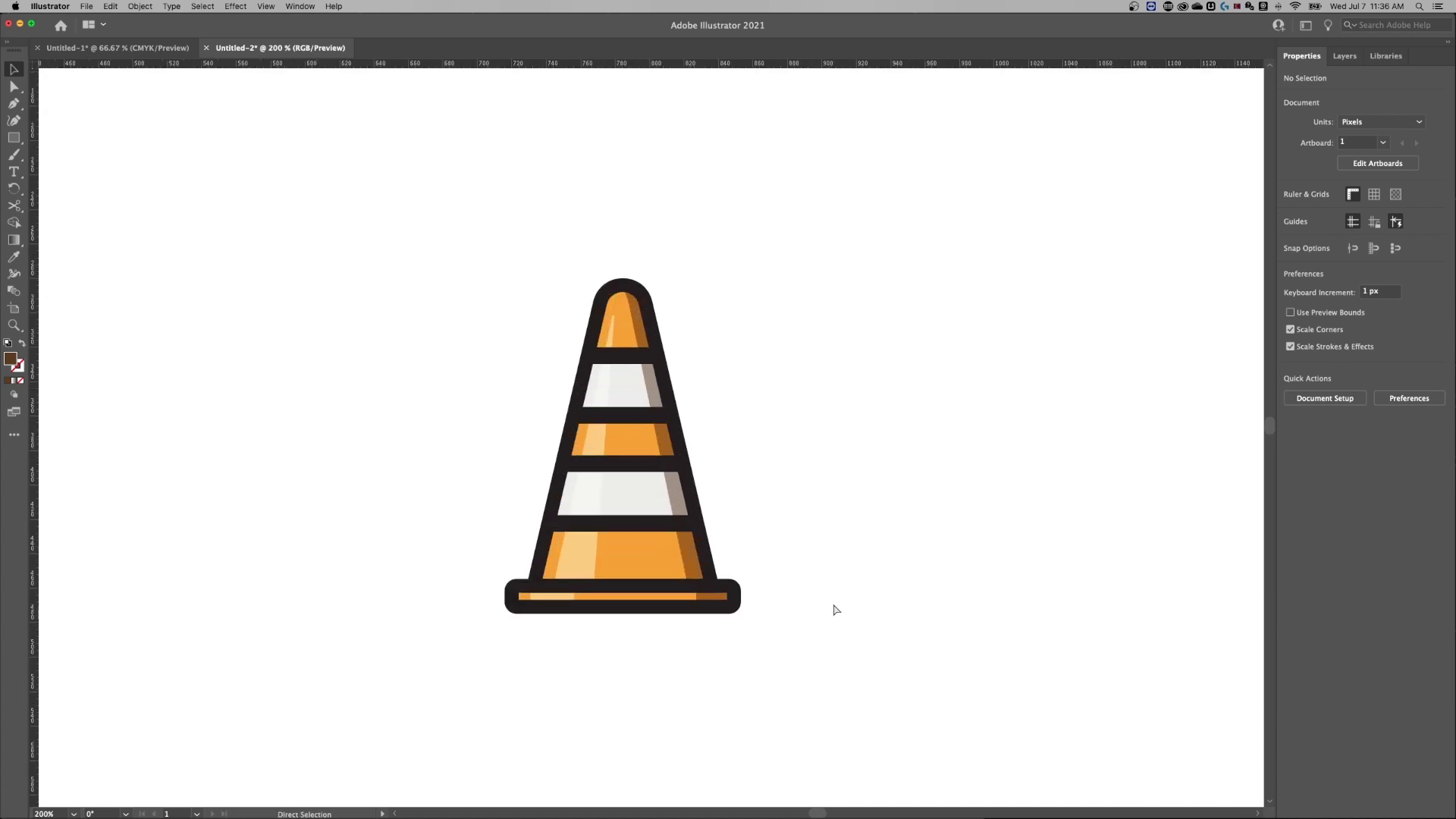
{"action": "key", "text": "super+equal"}
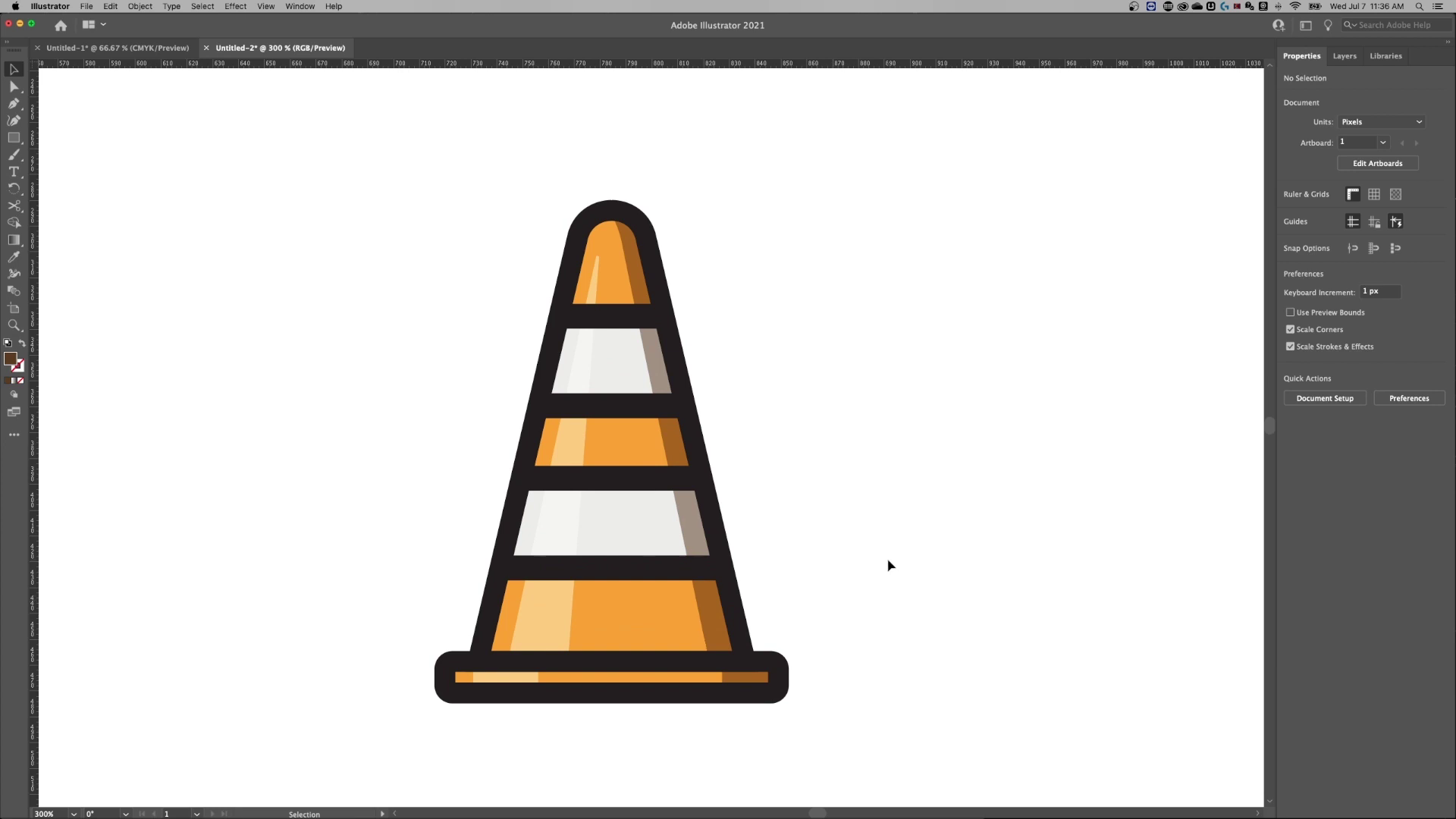
Lock the shadows/highlights layer, and unlock the background layer and make it active.
{"action": "left_click", "coordinate": [1348, 59]}
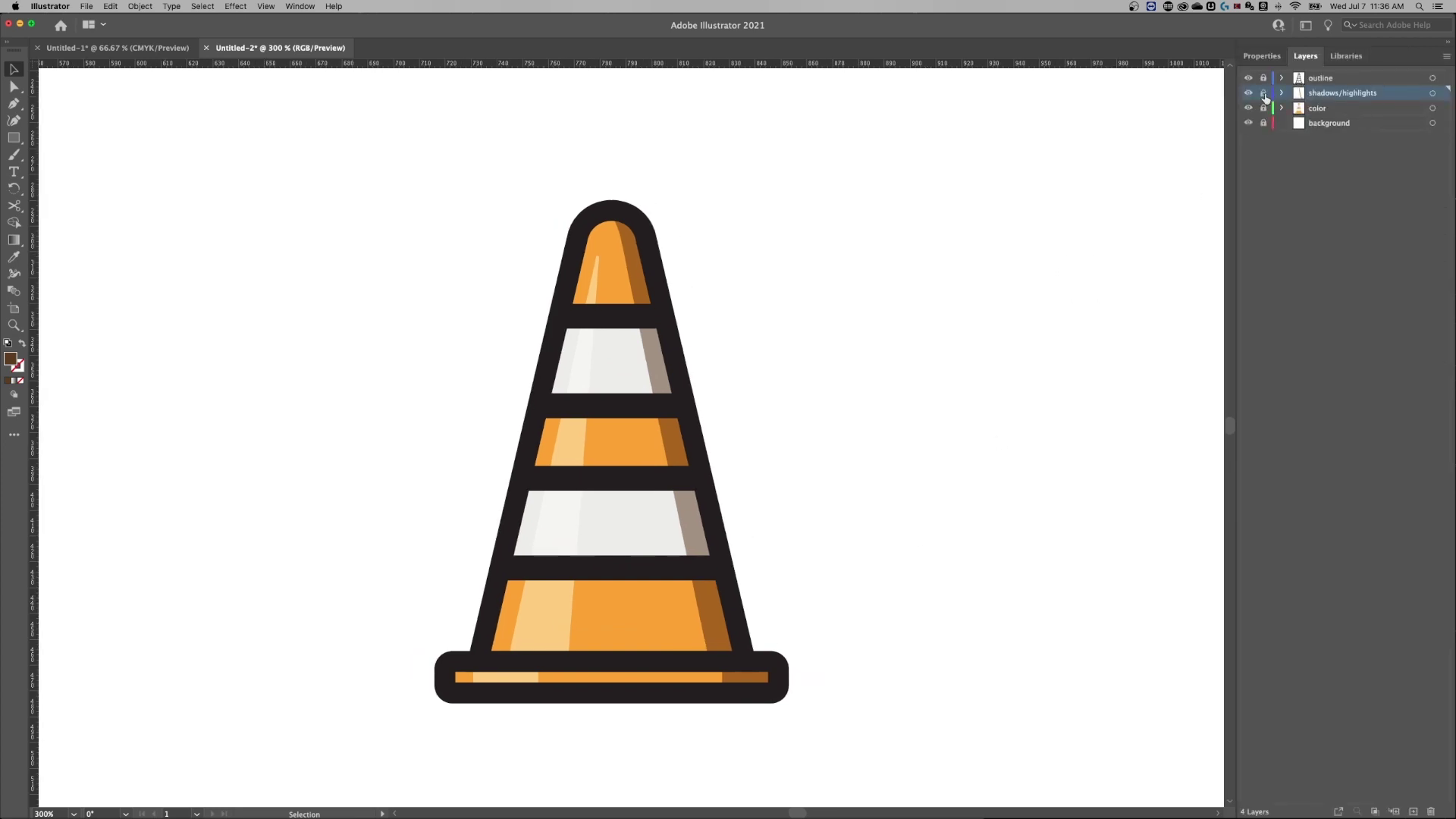
{"action": "left_click", "coordinate": [1263, 124]}
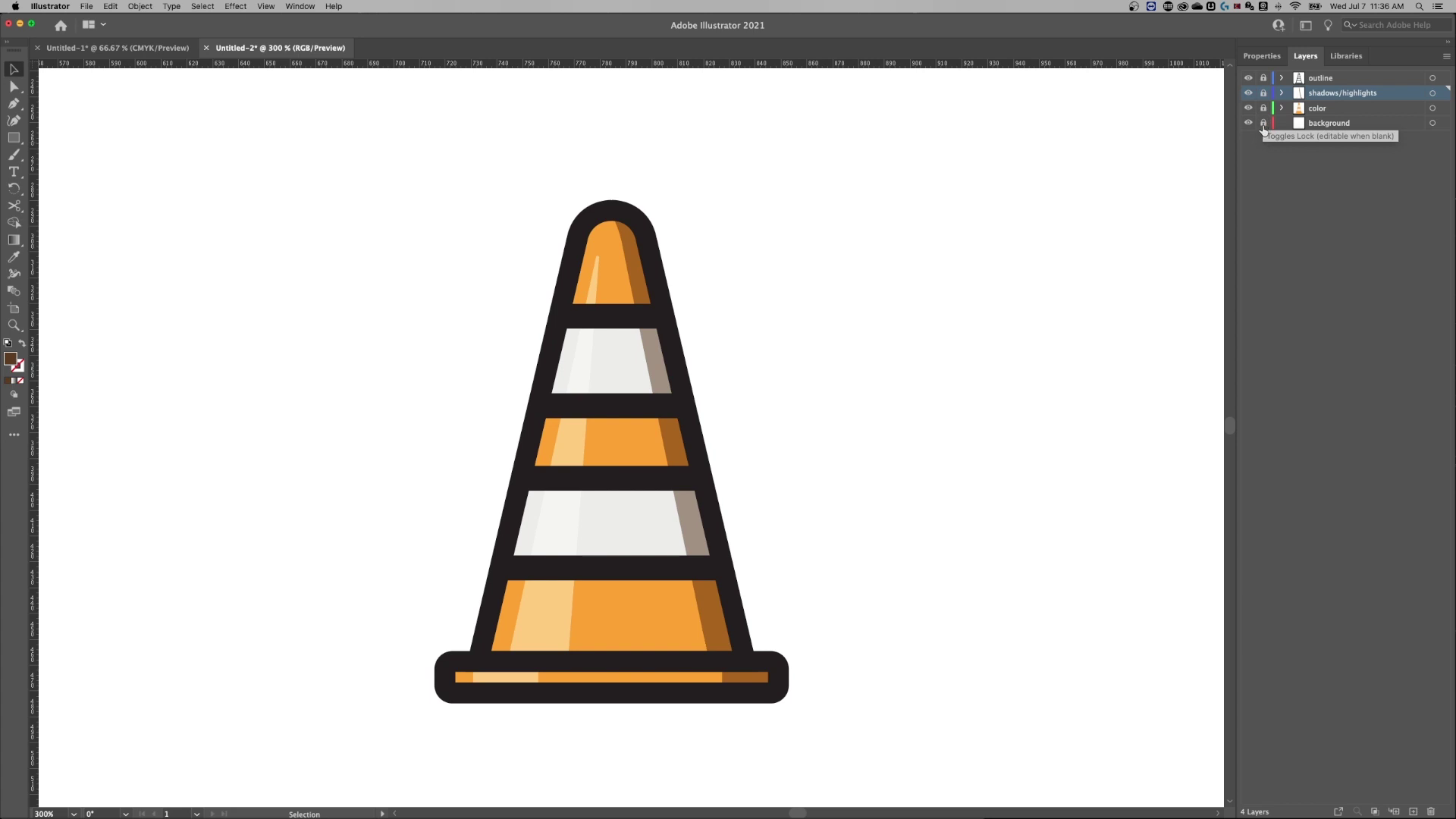
{"action": "left_click", "coordinate": [1334, 126]}
Draw a large square behind the cone on the background layer and fill it with medium blue.
{"action": "key", "text": "super+minus"}
{"action": "key", "text": "super+minus"}
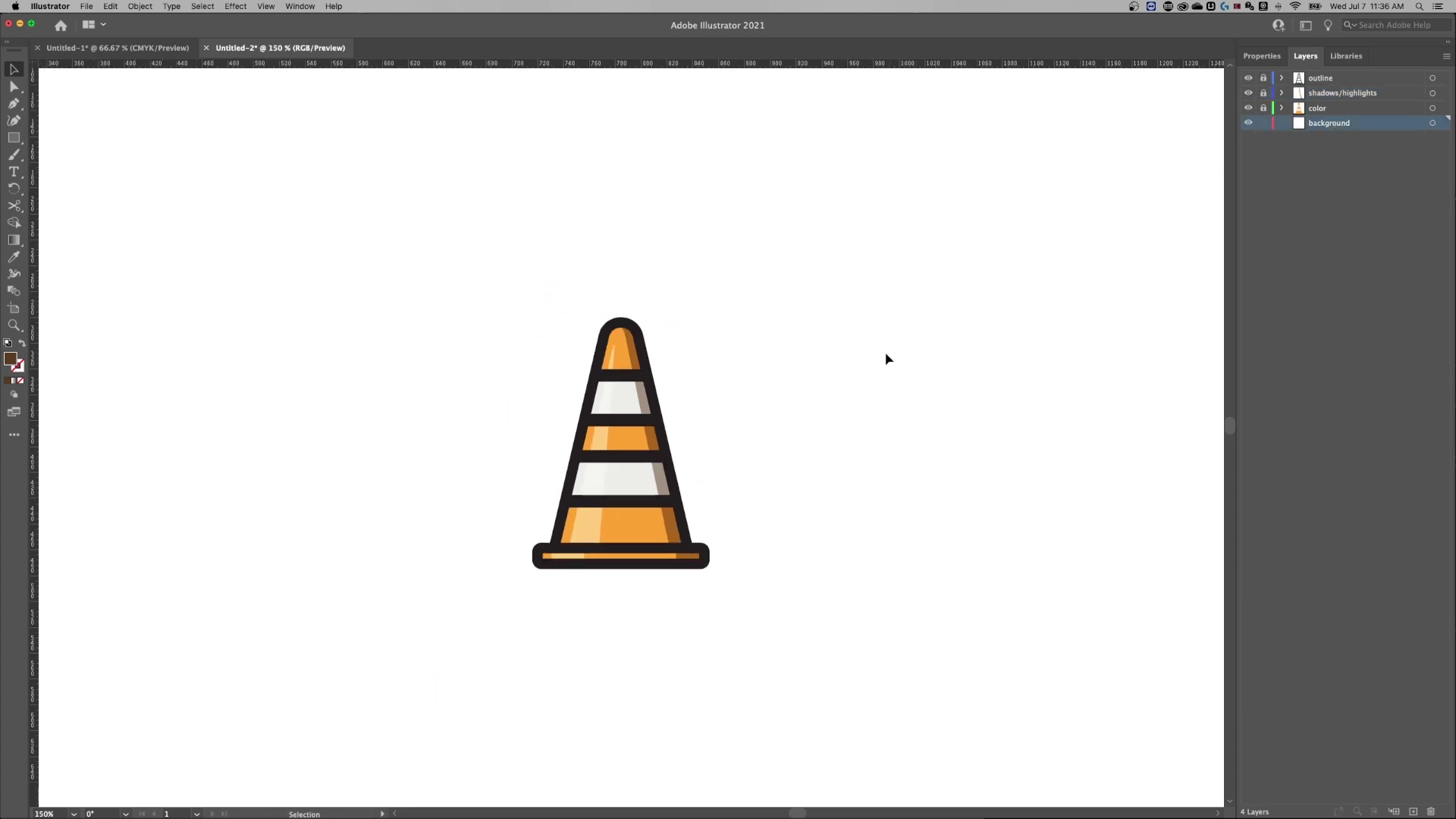
{"action": "key", "text": "m"}
{"action": "left_click_drag", "start_coordinate": [358, 168], "coordinate": [893, 707]}
{"action": "double_click", "coordinate": [11, 359]}
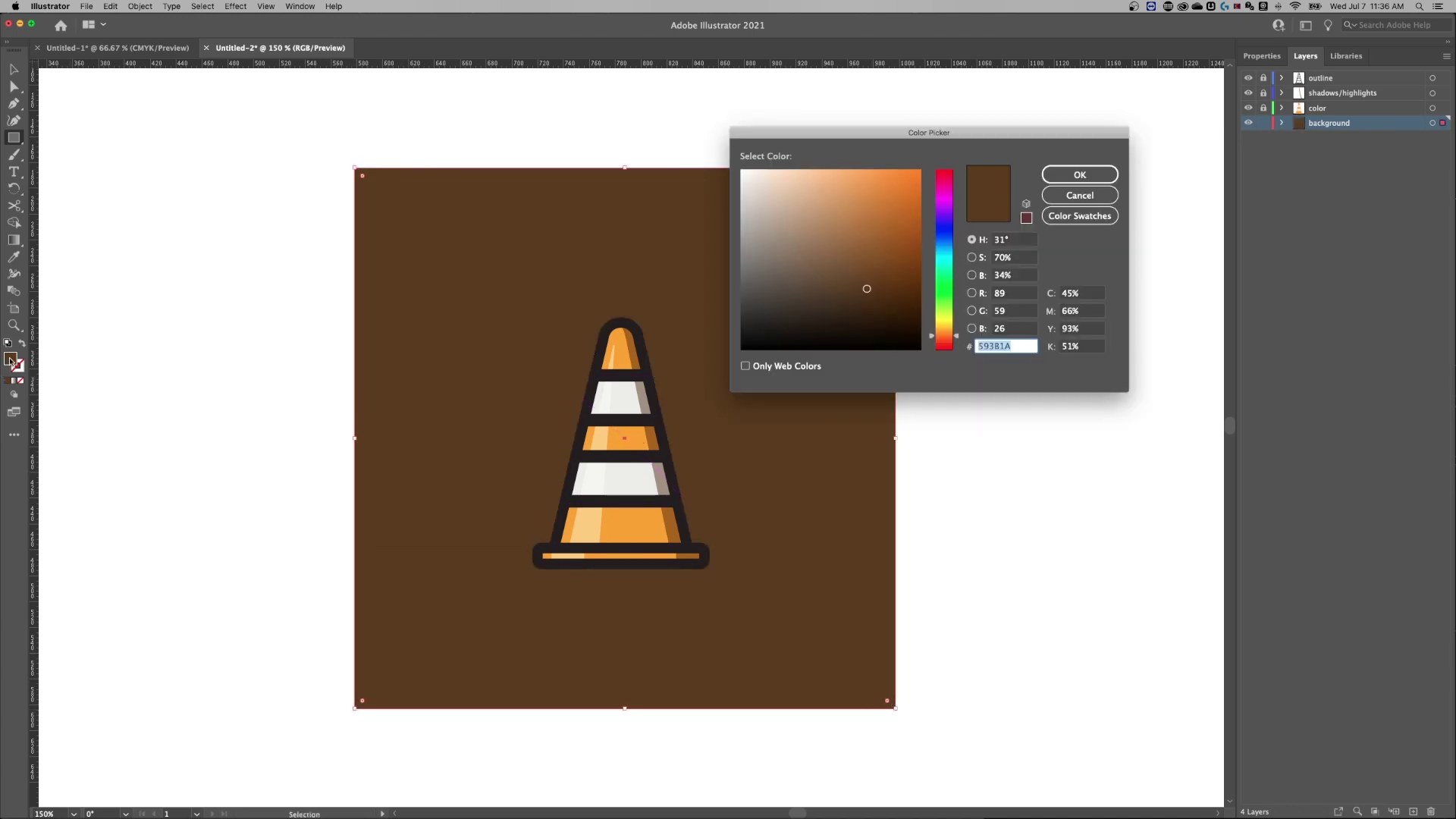
{"action": "mouse_move", "coordinate": [945, 235]}
{"action": "left_mouse_down"}
{"action": "mouse_move", "coordinate": [861, 220]}
{"action": "mouse_move", "coordinate": [861, 191]}
{"action": "left_mouse_up"}
{"action": "left_click", "coordinate": [1080, 175]}
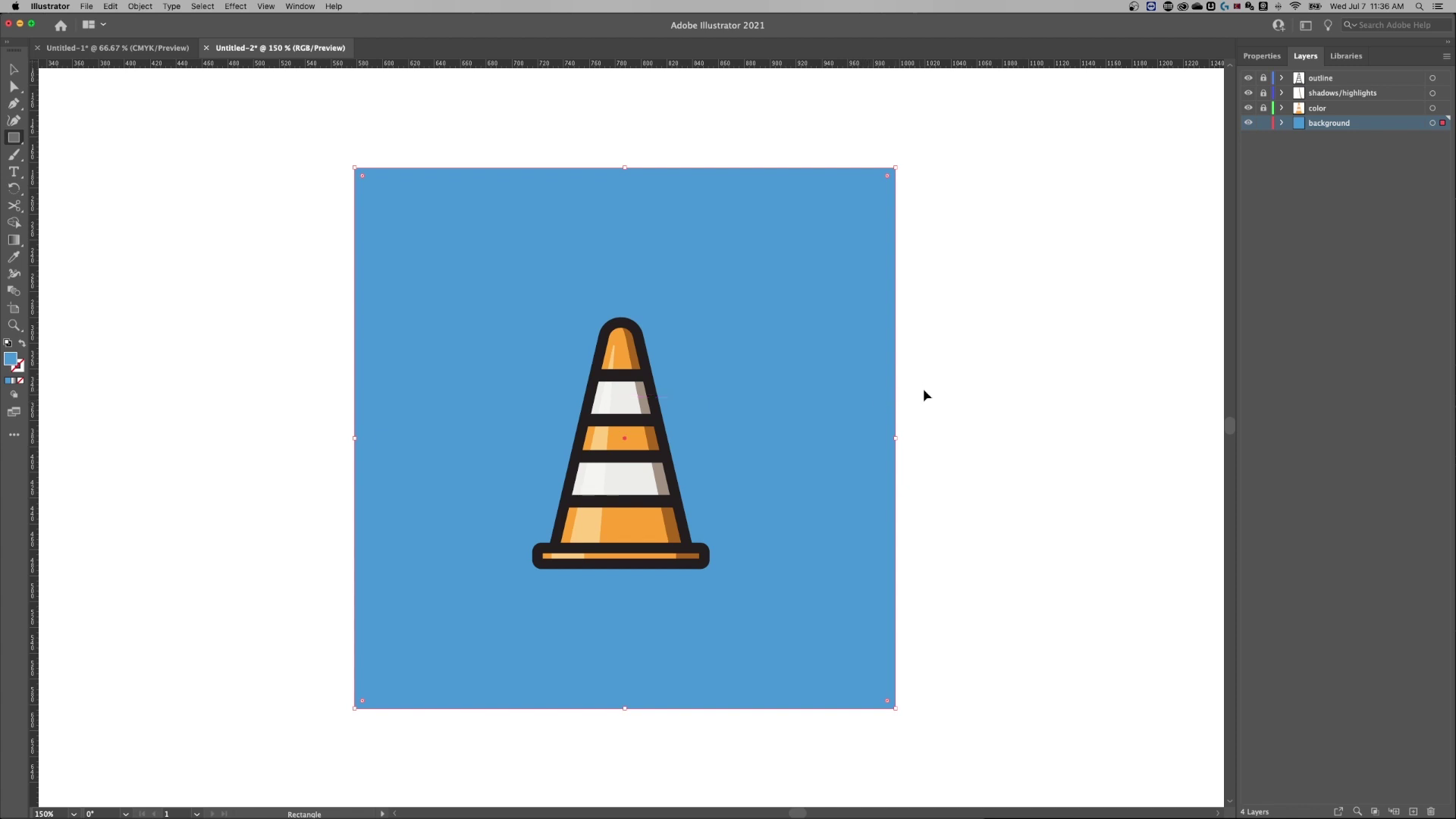
Nudge the blue square slightly up and left to center it better behind the cone, and deselect it.
{"action": "key", "text": "v"}
{"action": "left_click_drag", "start_coordinate": [839, 384], "coordinate": [836, 382]}
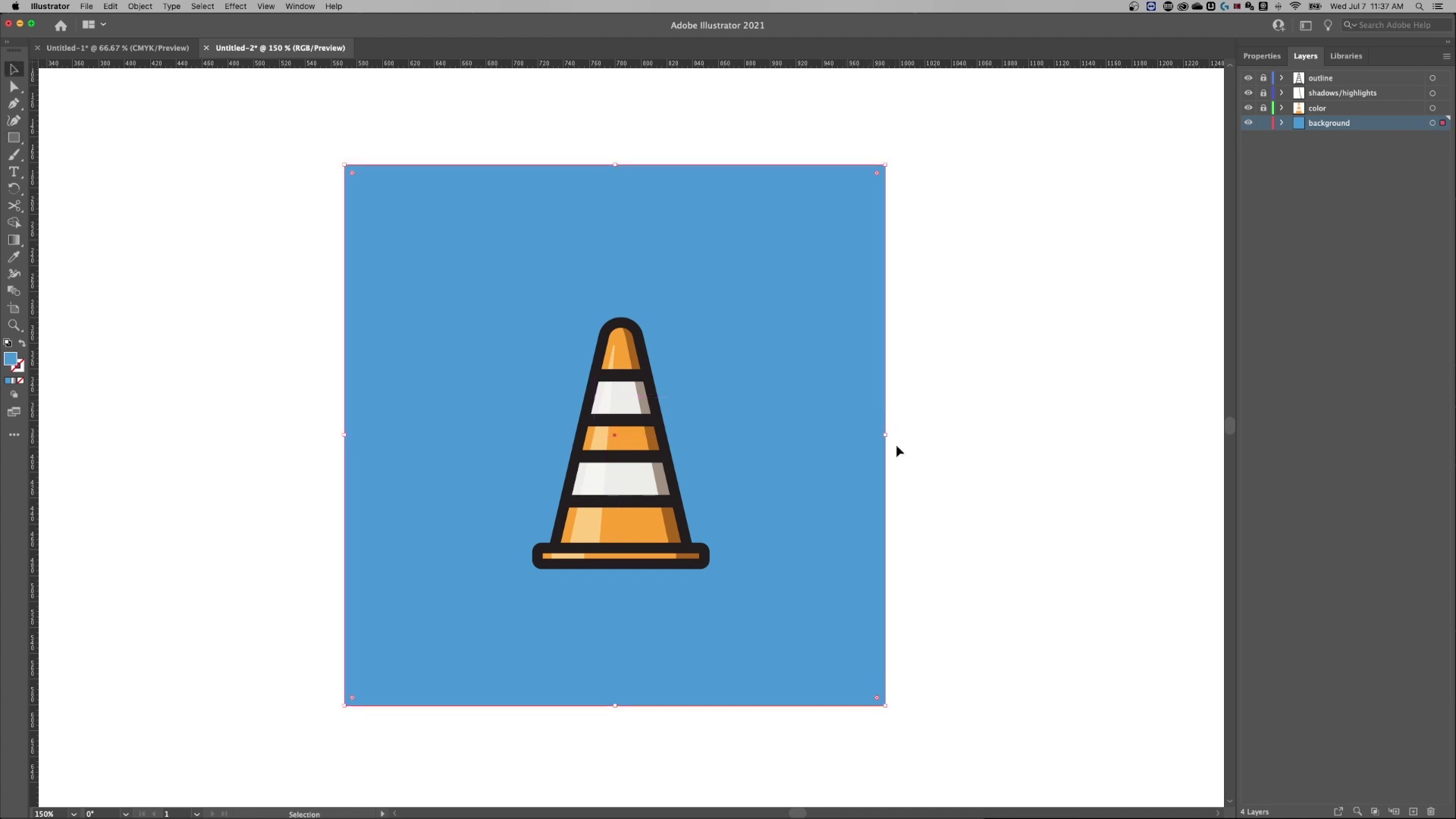
{"action": "key", "text": "super+minus"}
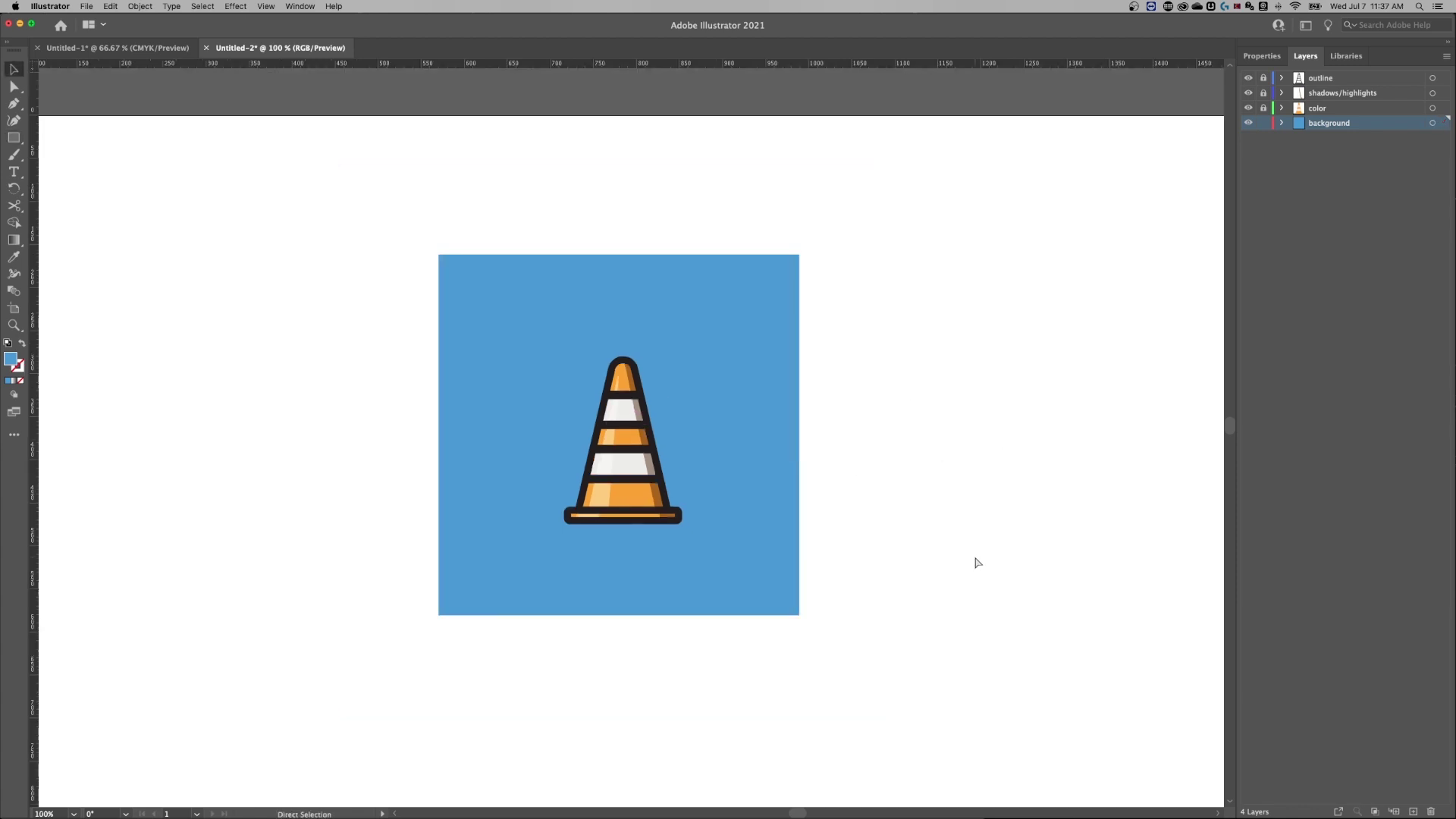
{"action": "key", "text": "super+equal"}
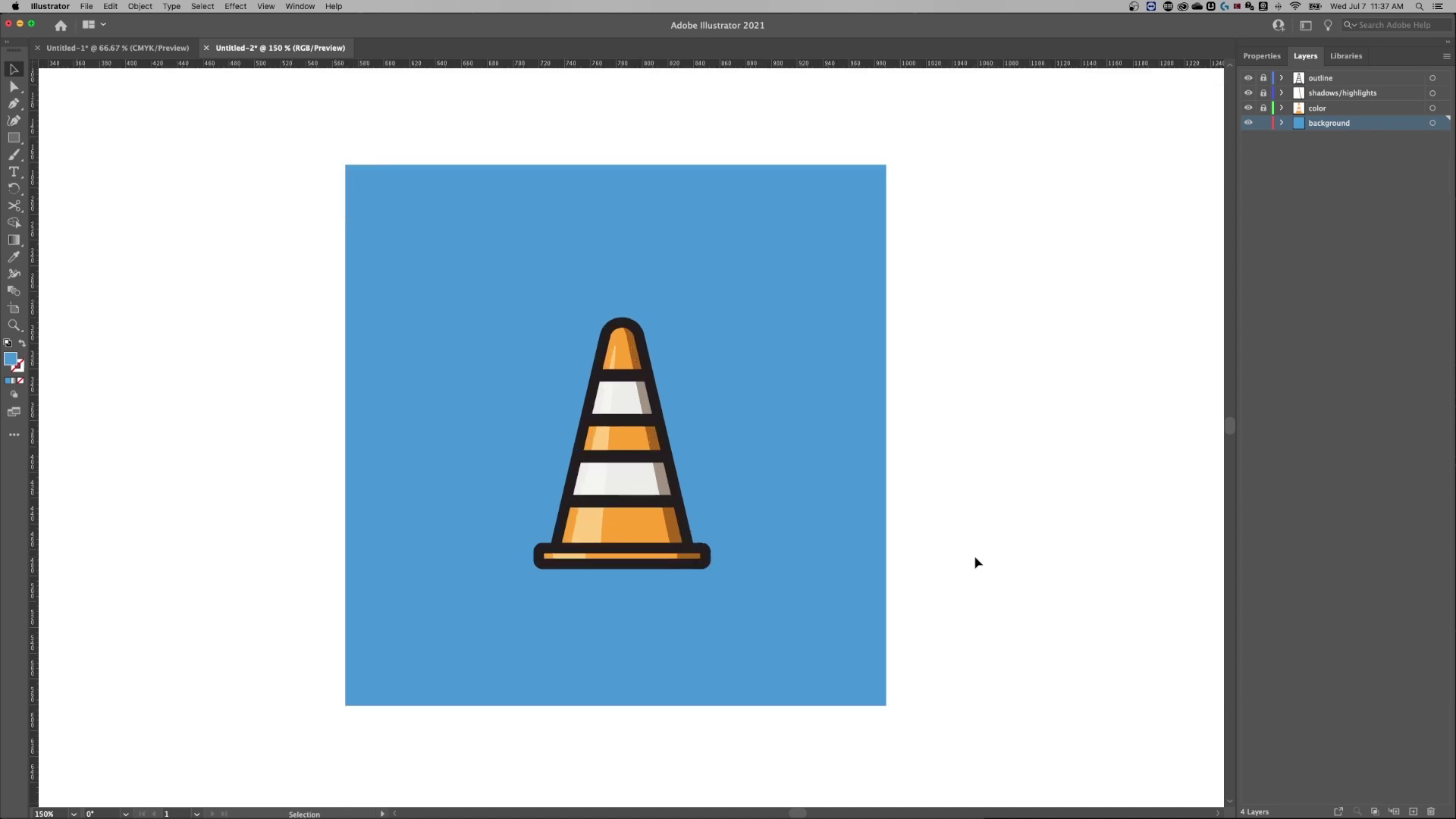